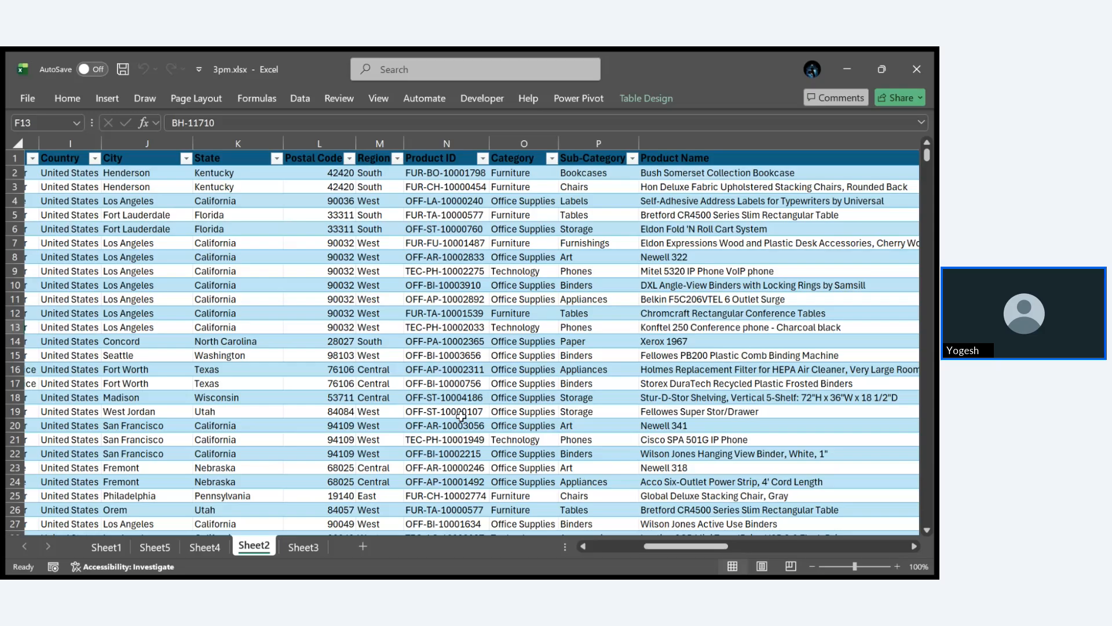
- Clear the leftover state and order data beyond the Profit column on Sheet2, starting from column W
scroll(461, 416, right, 8)
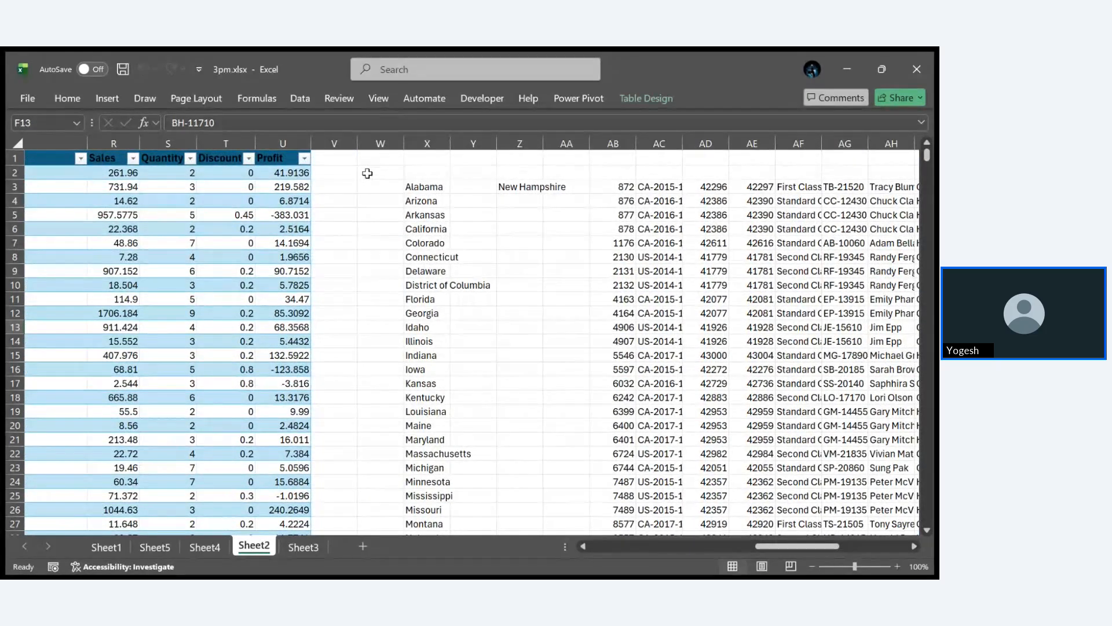
drag(371, 173, 679, 232)
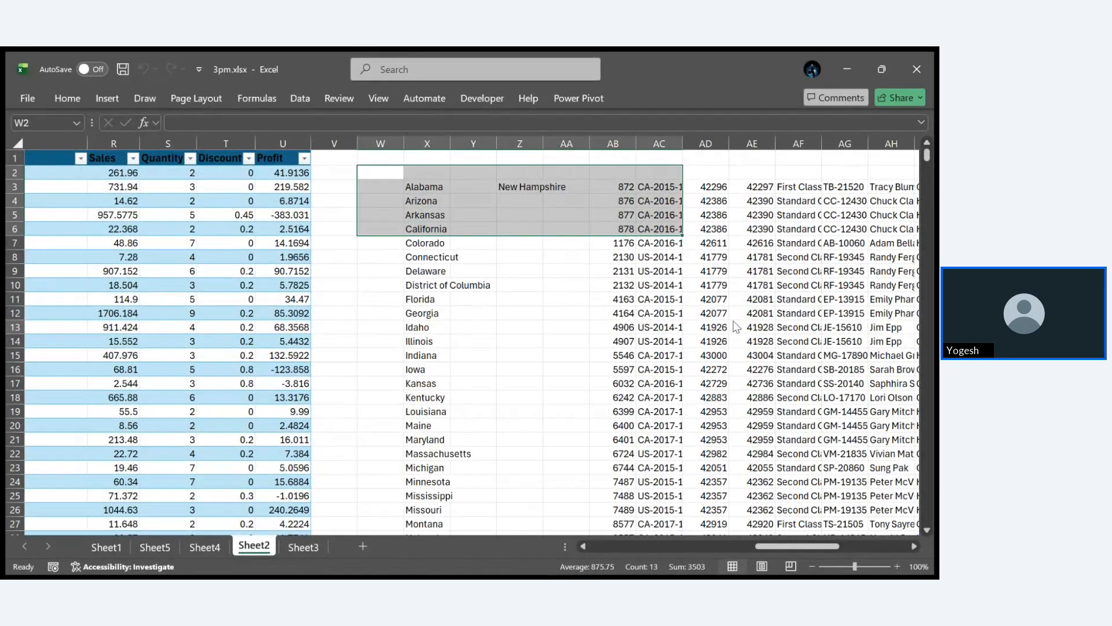
key(Delete)
click(725, 305)
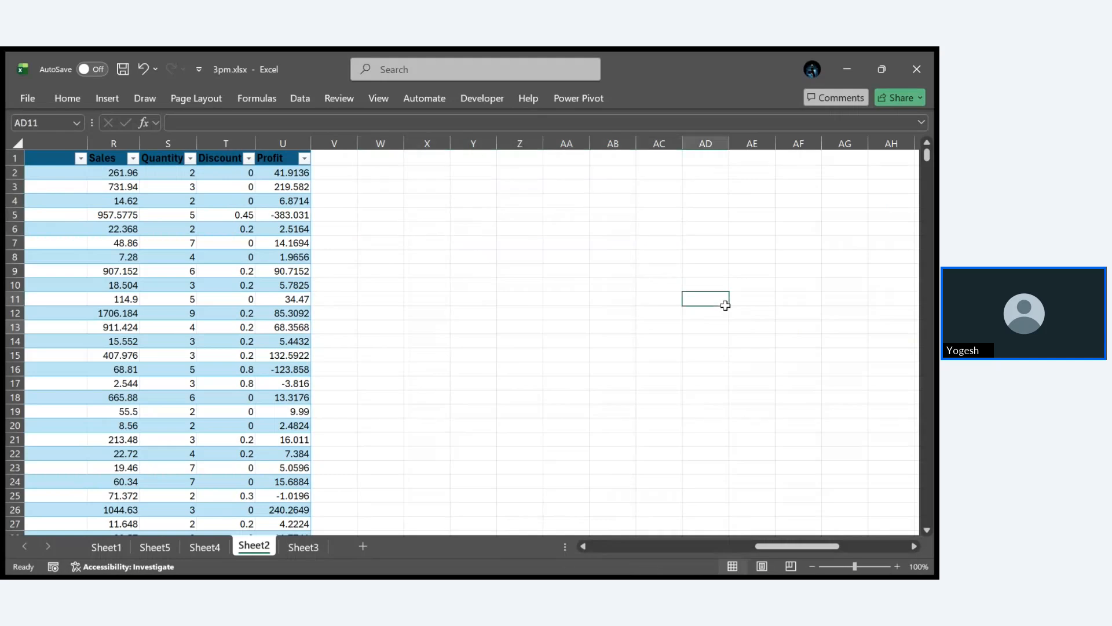
- Insert an empty map chart on Sheet2 and place it beside the orders table, from about column W to AD
click(98, 104)
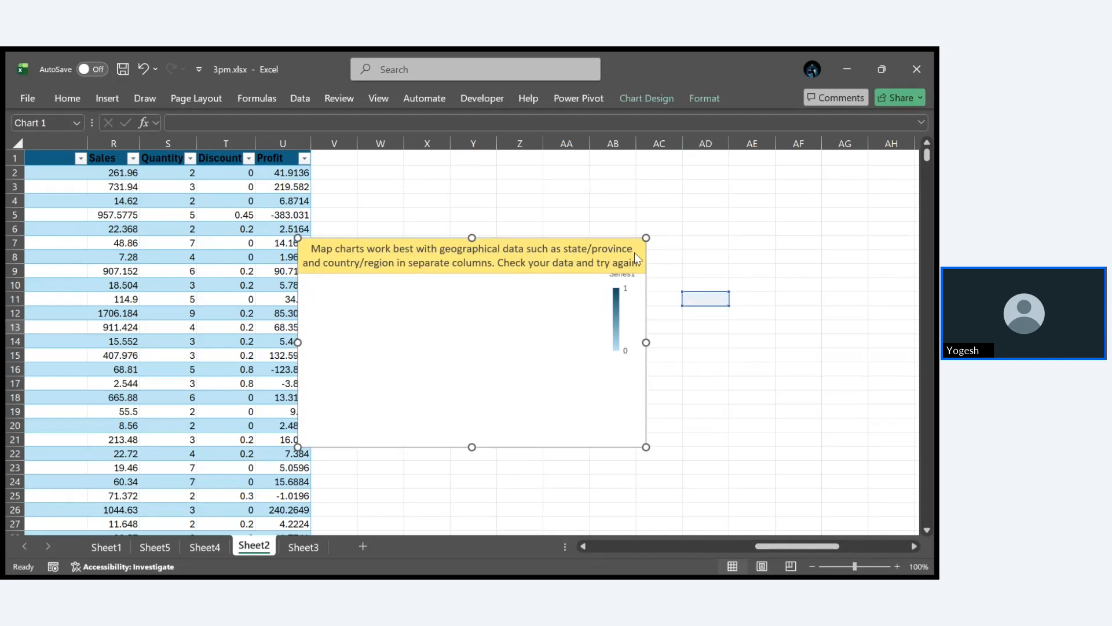
drag(635, 253, 699, 203)
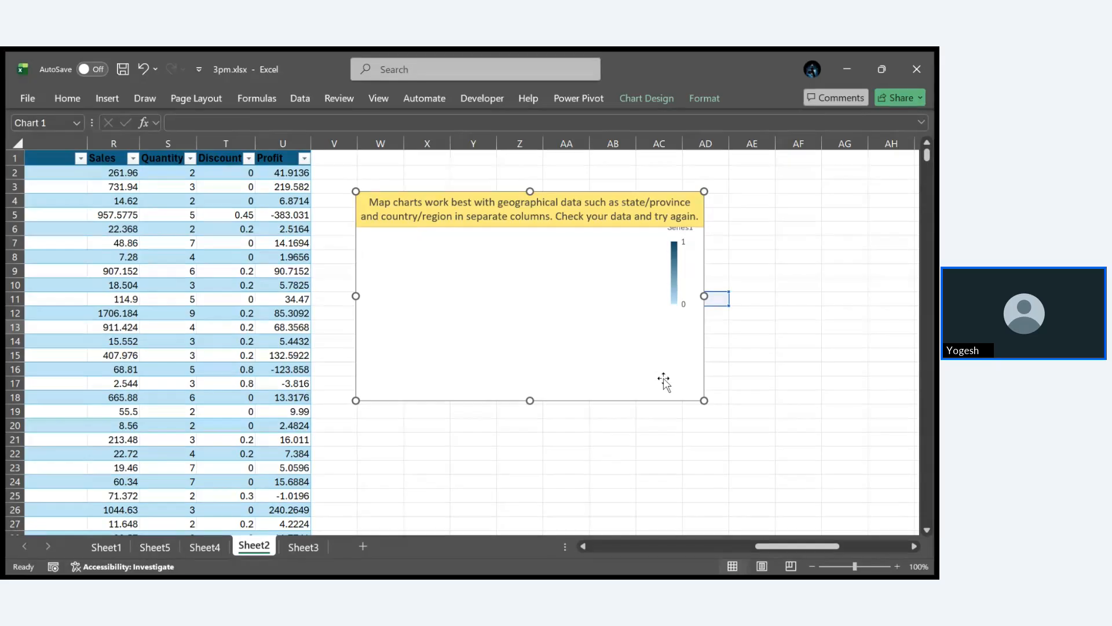
click(107, 97)
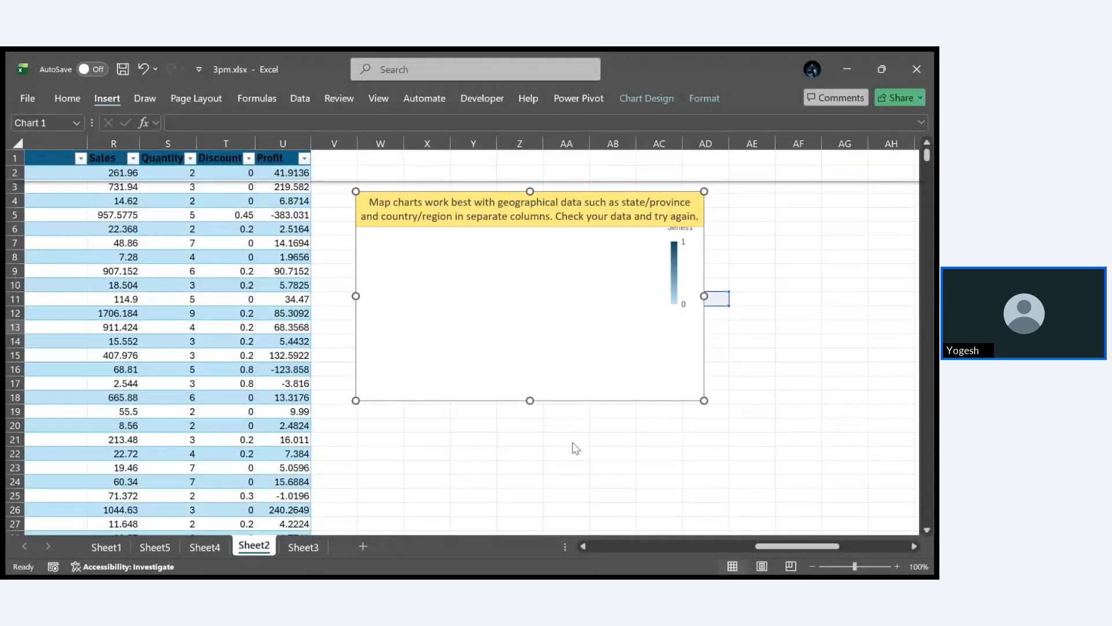
click(539, 322)
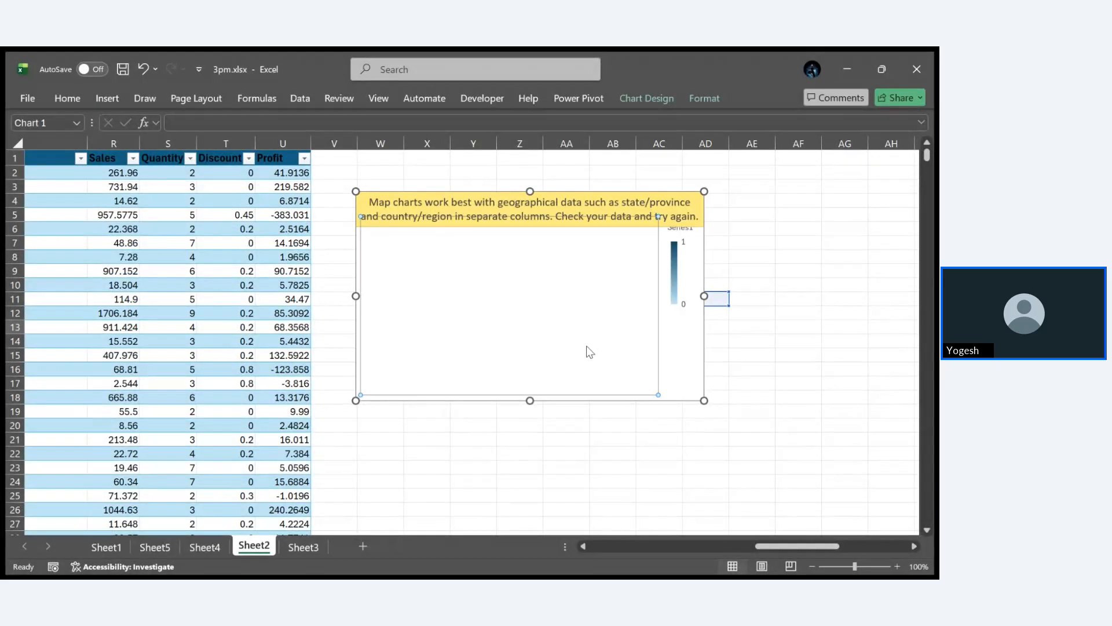
click(604, 424)
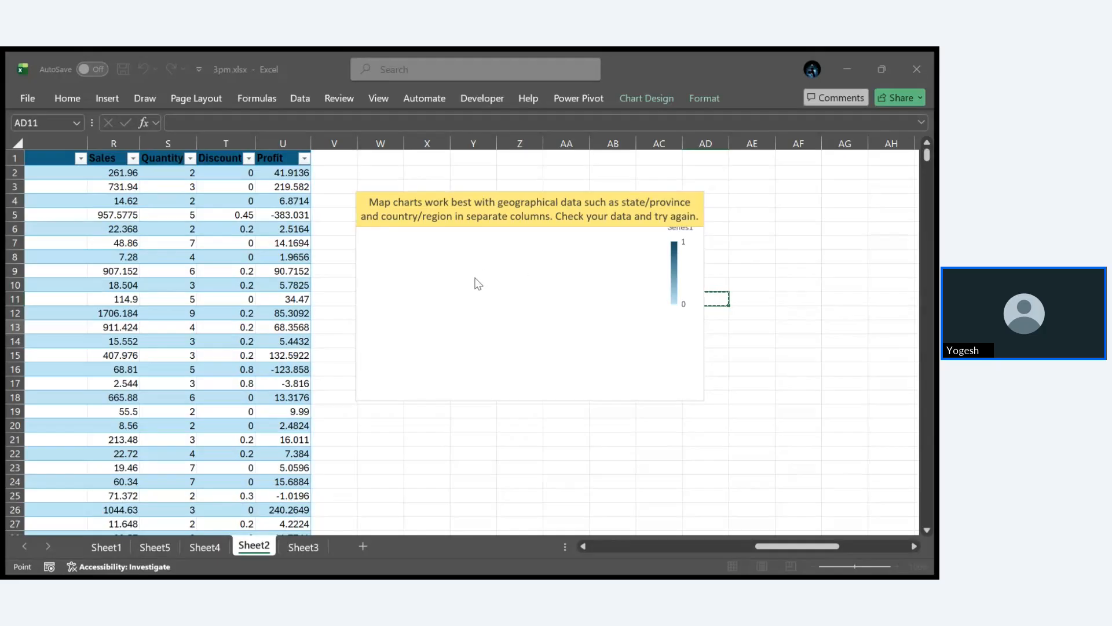
key(Escape)
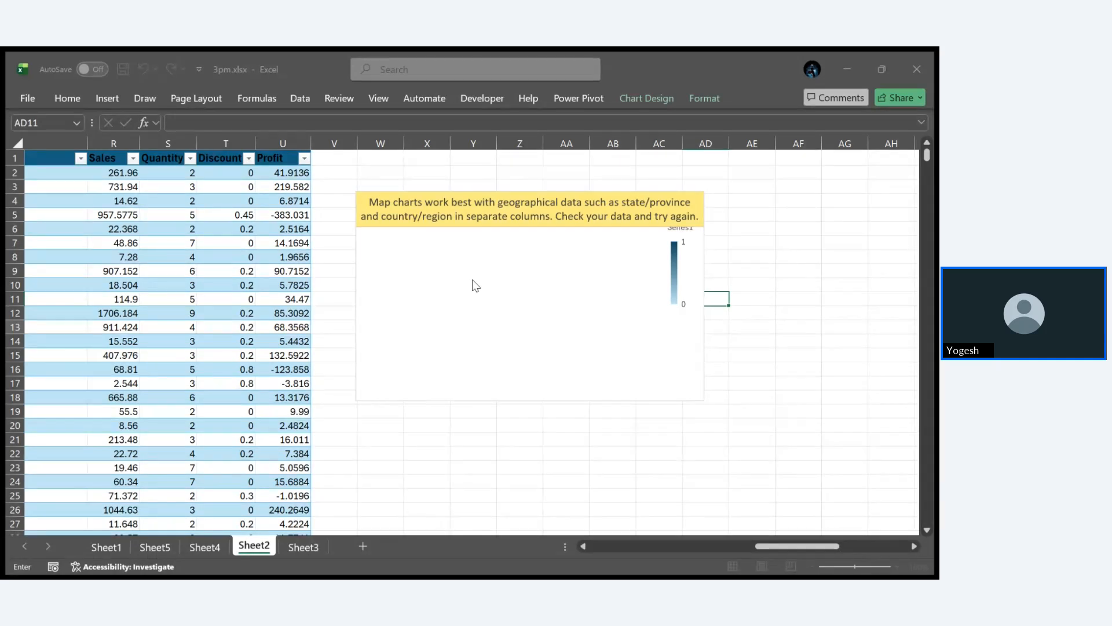
click(526, 259)
click(628, 197)
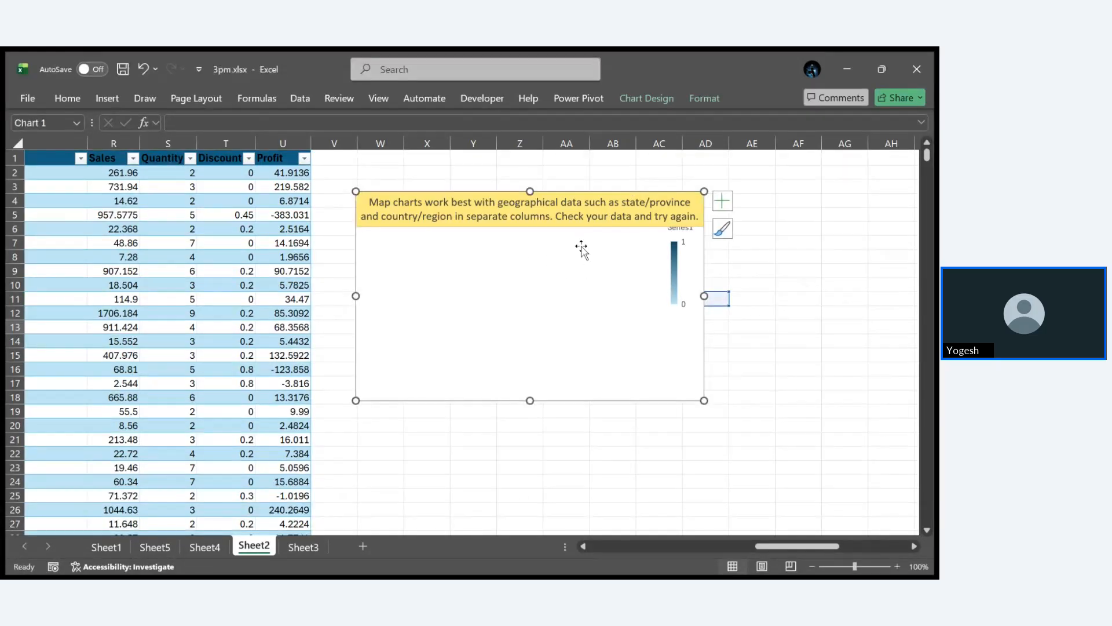
click(559, 231)
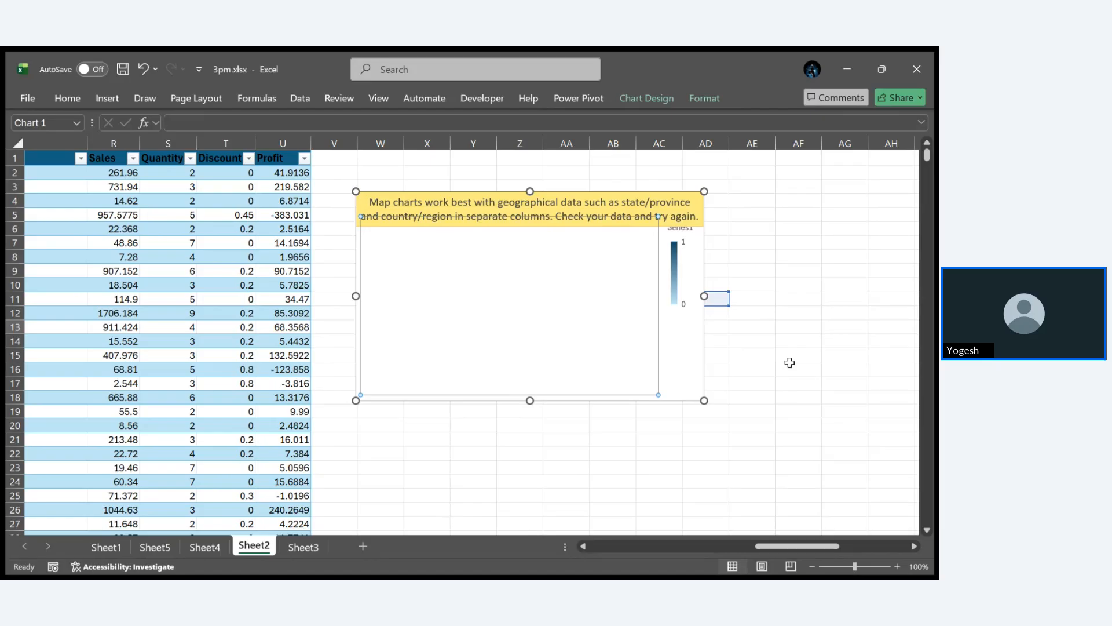
- Move the empty map chart farther from the orders table, over columns AA to AH
drag(685, 351, 885, 403)
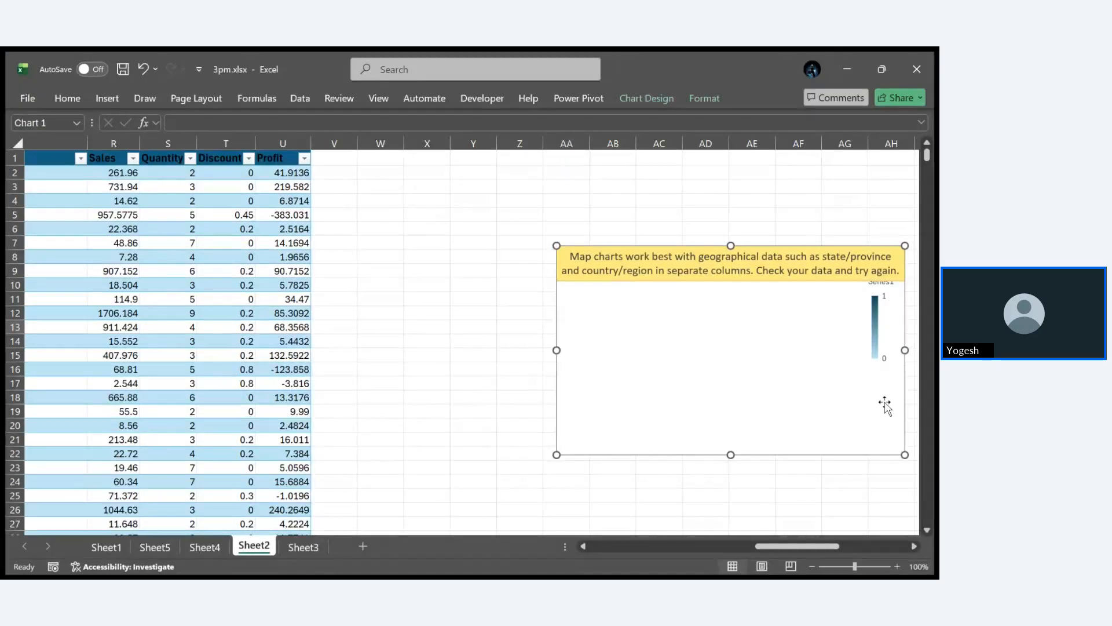
click(194, 341)
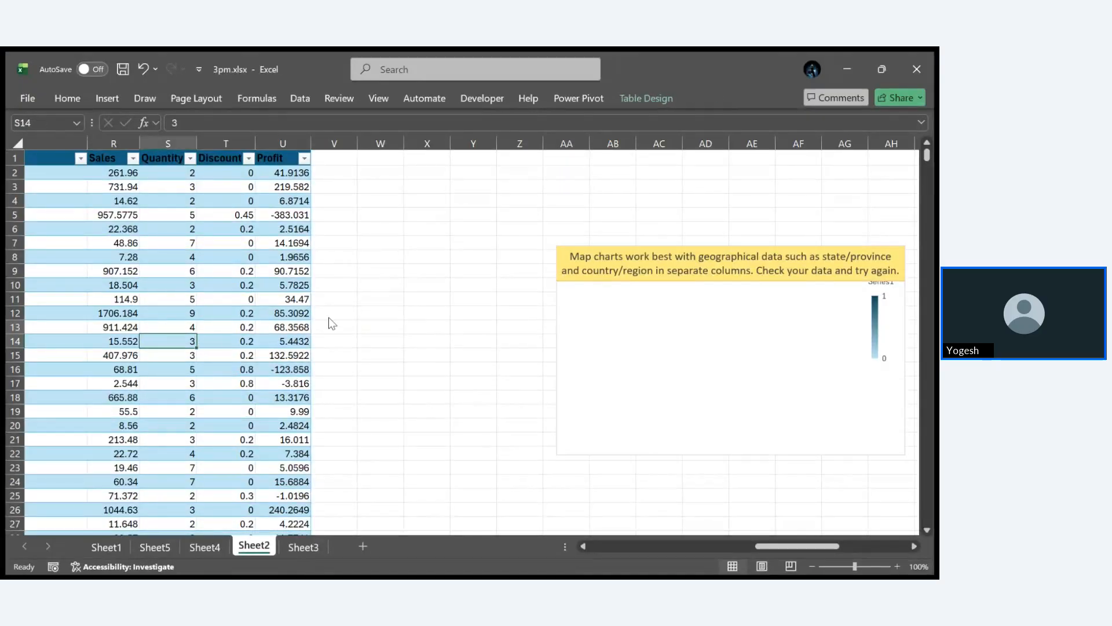
- Clear all fields from the yearly sales PivotTable on Sheet4
click(206, 553)
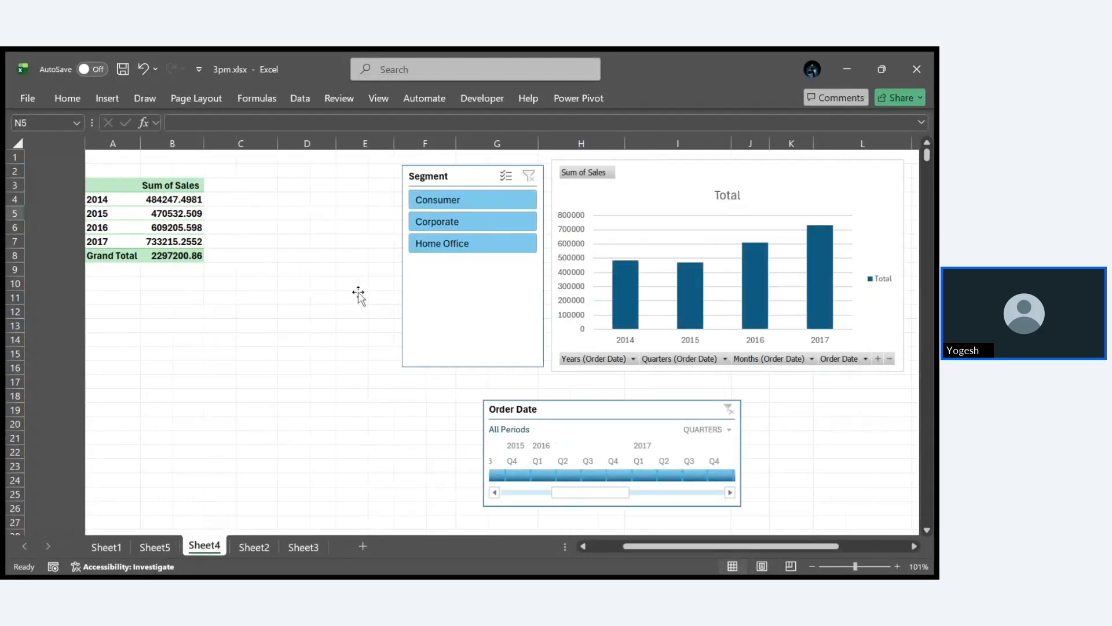
click(172, 213)
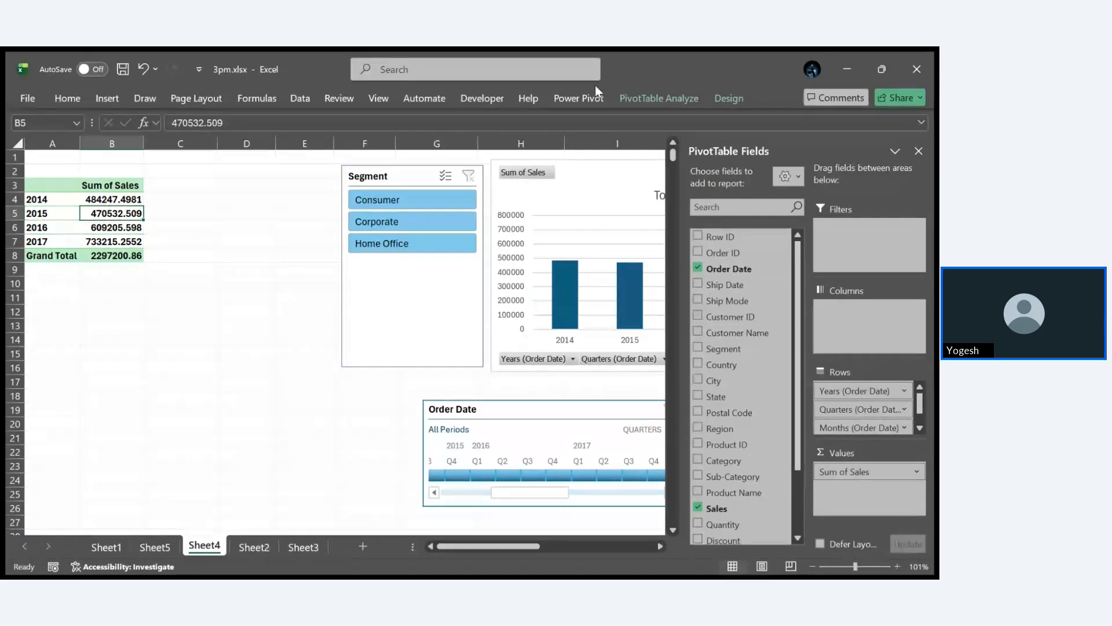
click(662, 99)
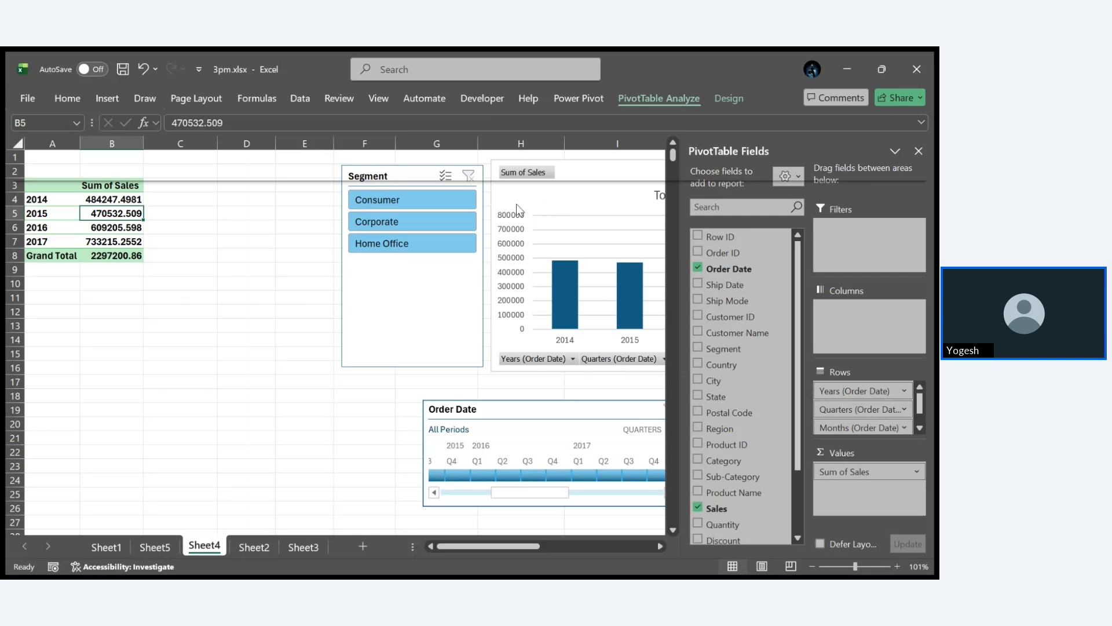
click(535, 251)
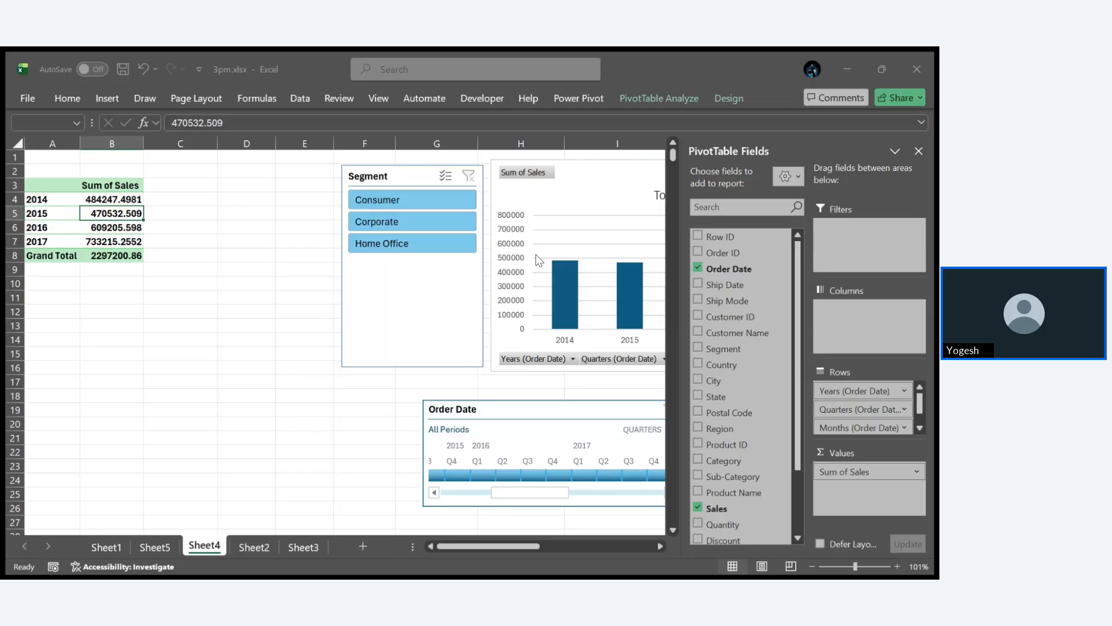
click(427, 378)
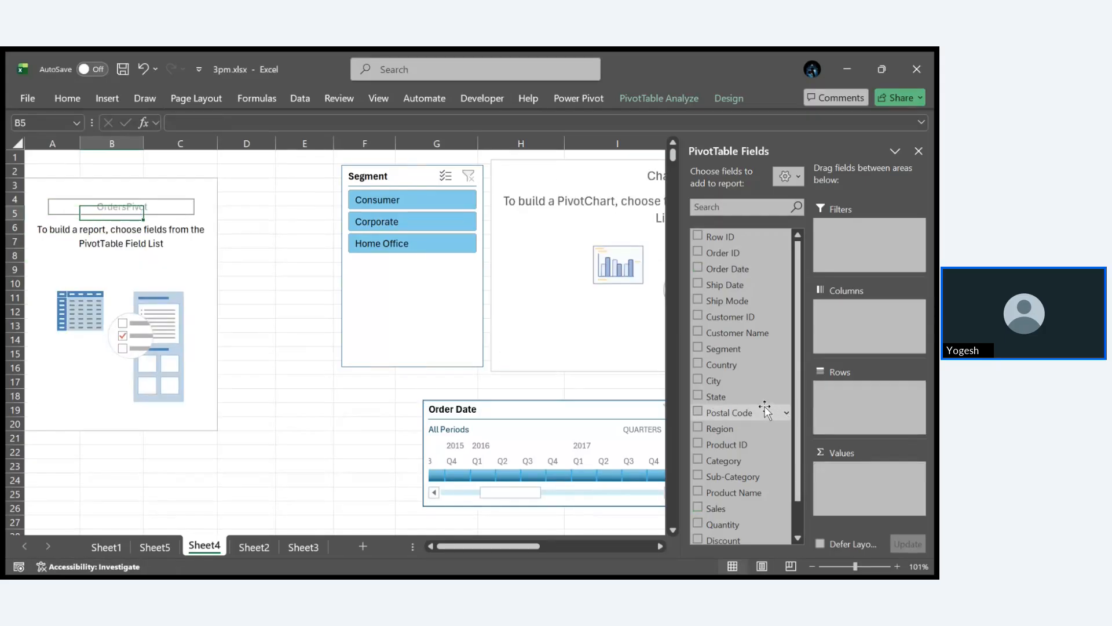
- Build the PivotTable with State as the row field and the sum of Sales as the value
drag(735, 397, 843, 404)
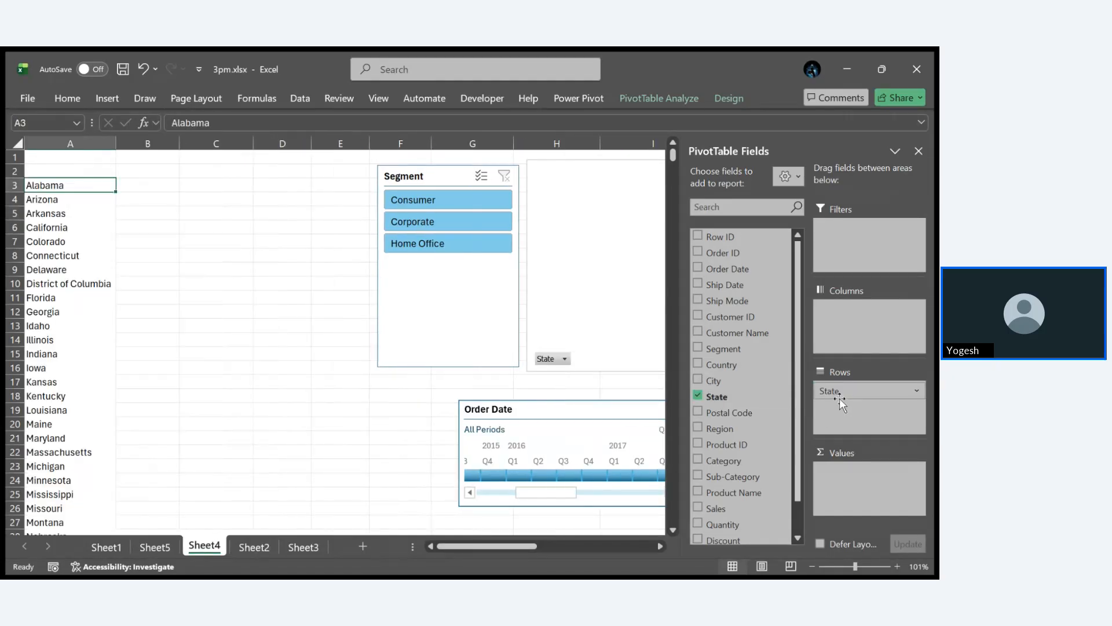
scroll(700, 442, down, 1)
drag(722, 469, 856, 481)
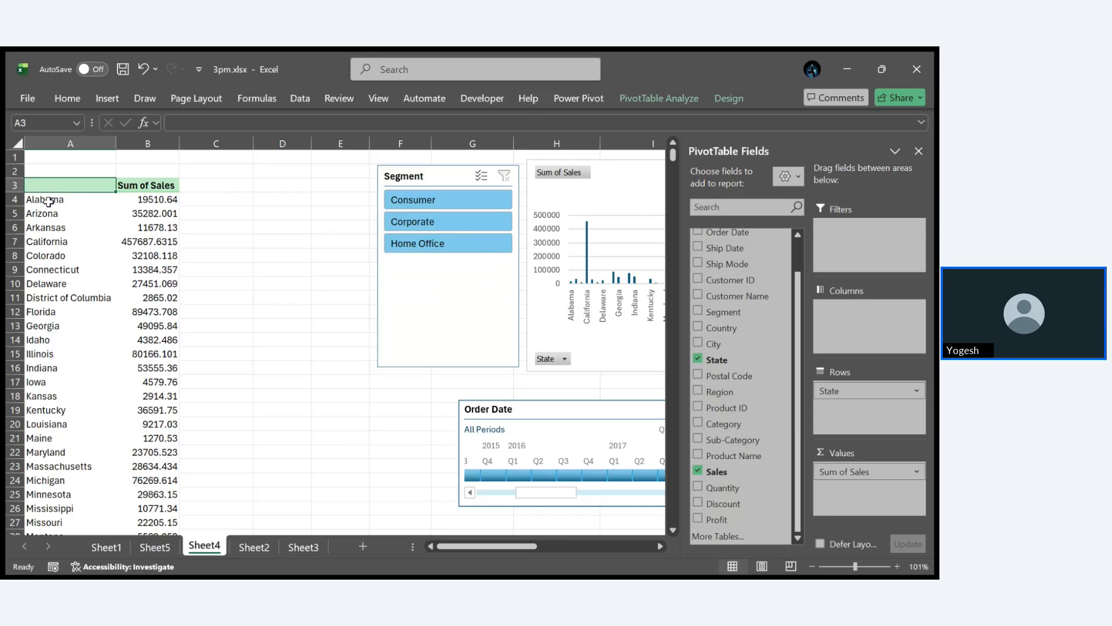
- Copy all state names and sales from the PivotTable, without the grand total, and paste them on Sheet2 at cell W3
drag(47, 199, 145, 197)
key(ctrl+c)
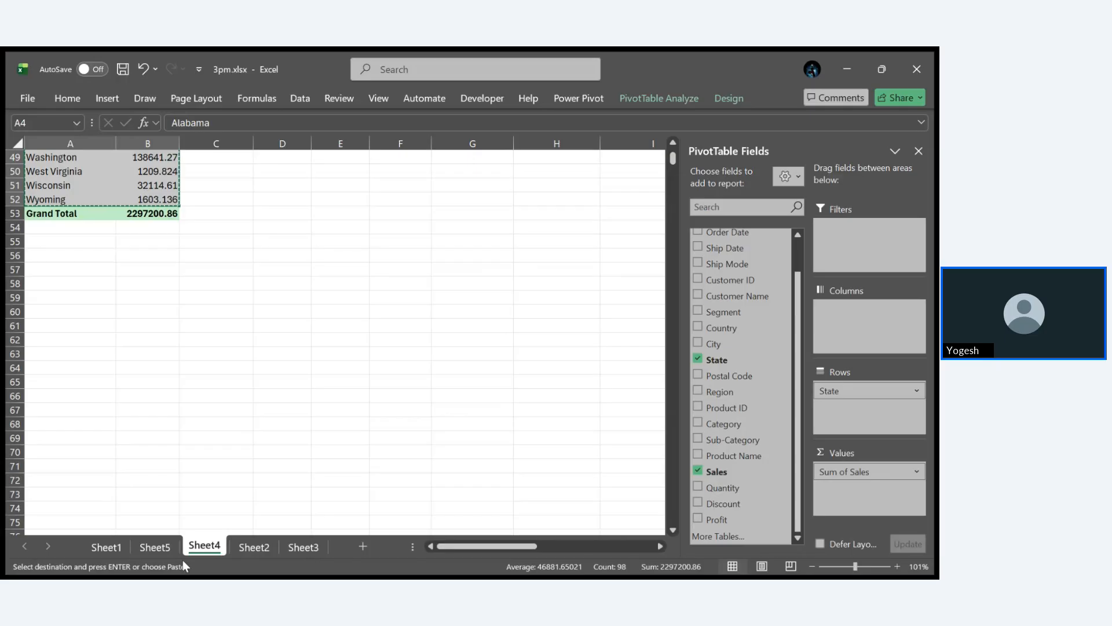
click(155, 546)
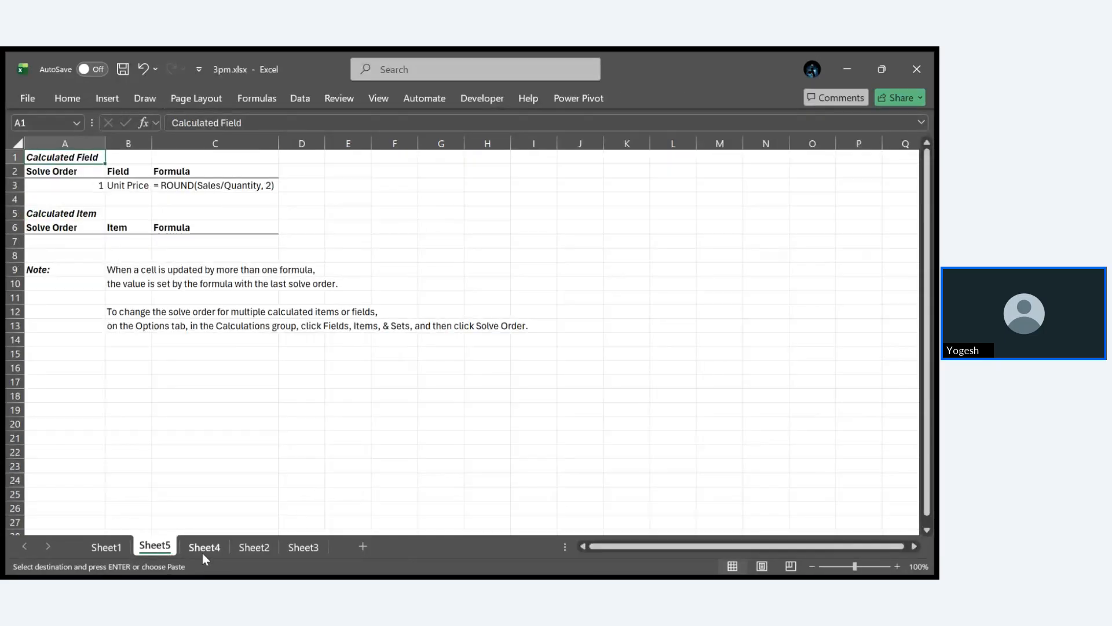
click(253, 547)
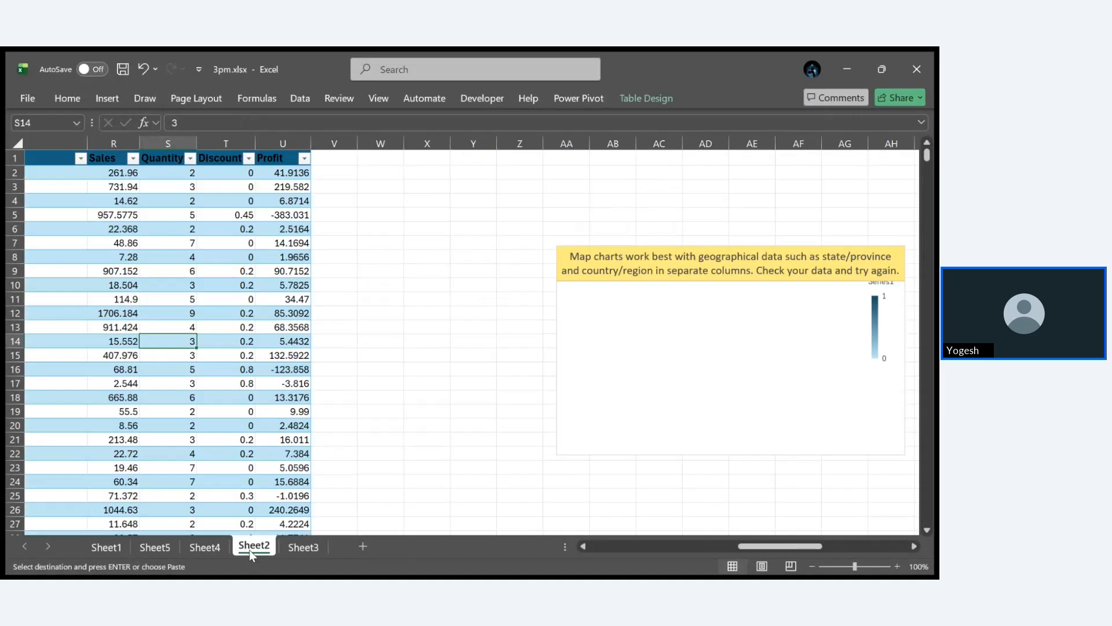
click(375, 188)
key(ctrl+v)
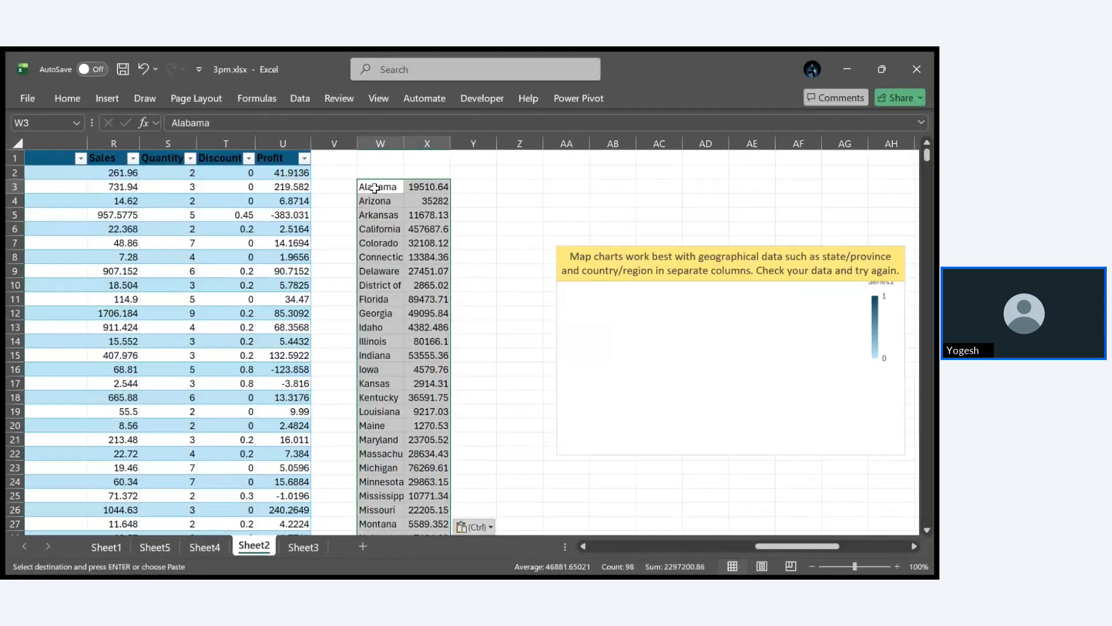
click(466, 465)
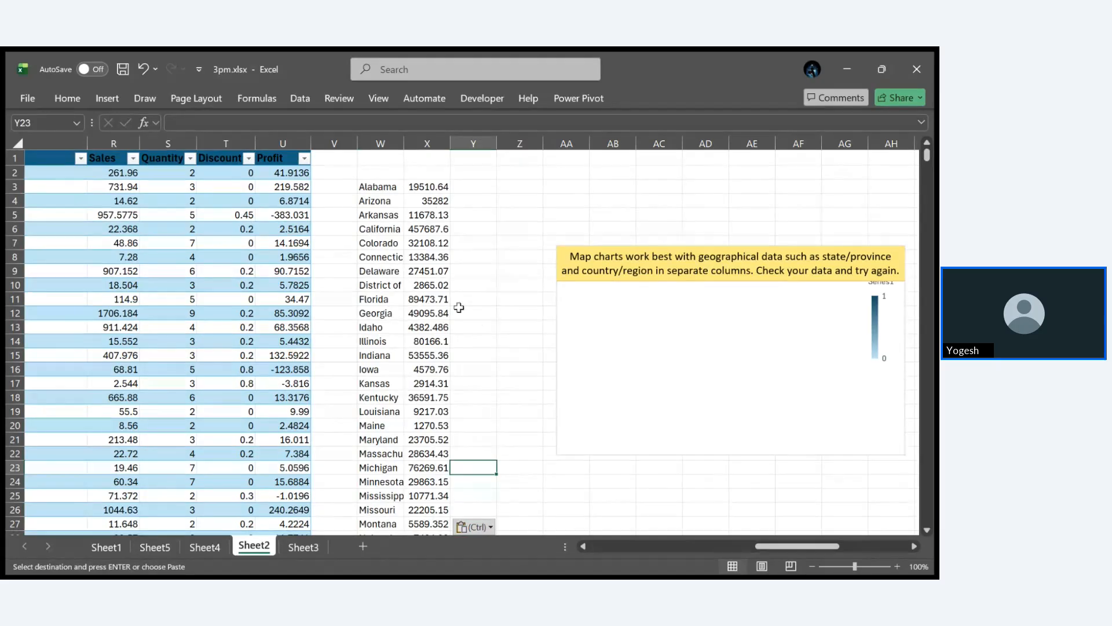
- Convert the pasted state and sales range at W3 into a table with a generated header row
click(375, 188)
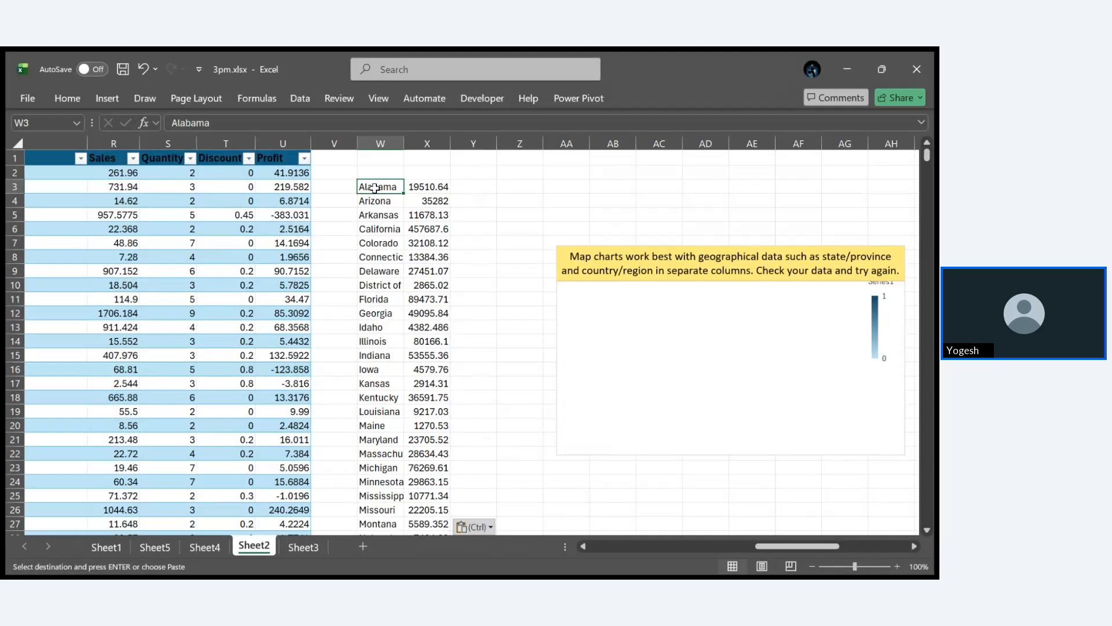
key(ctrl+t)
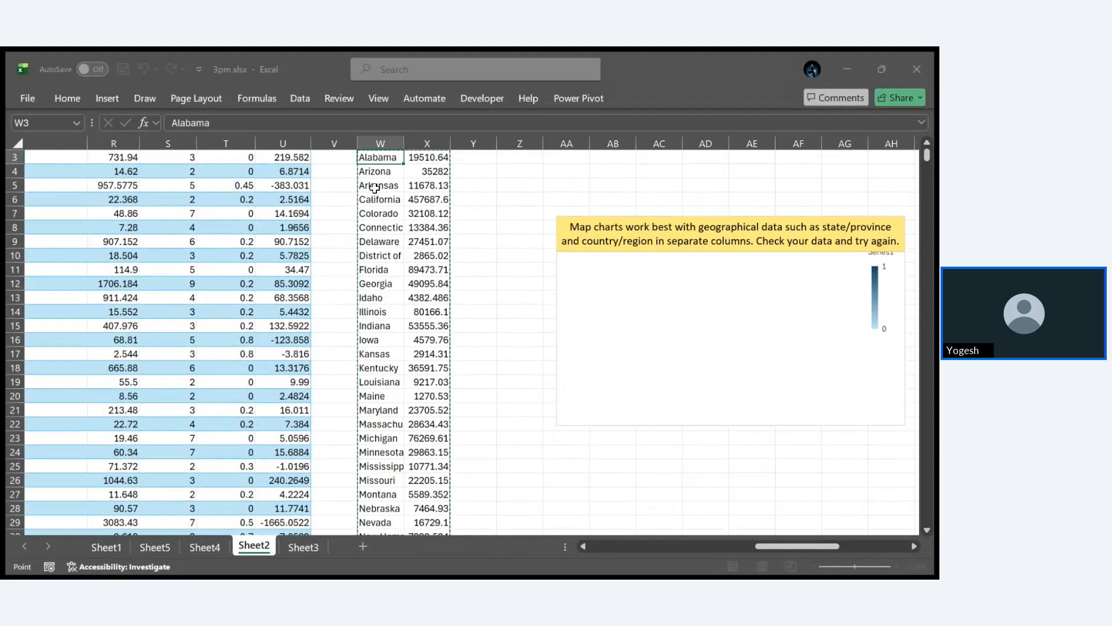
key(Return)
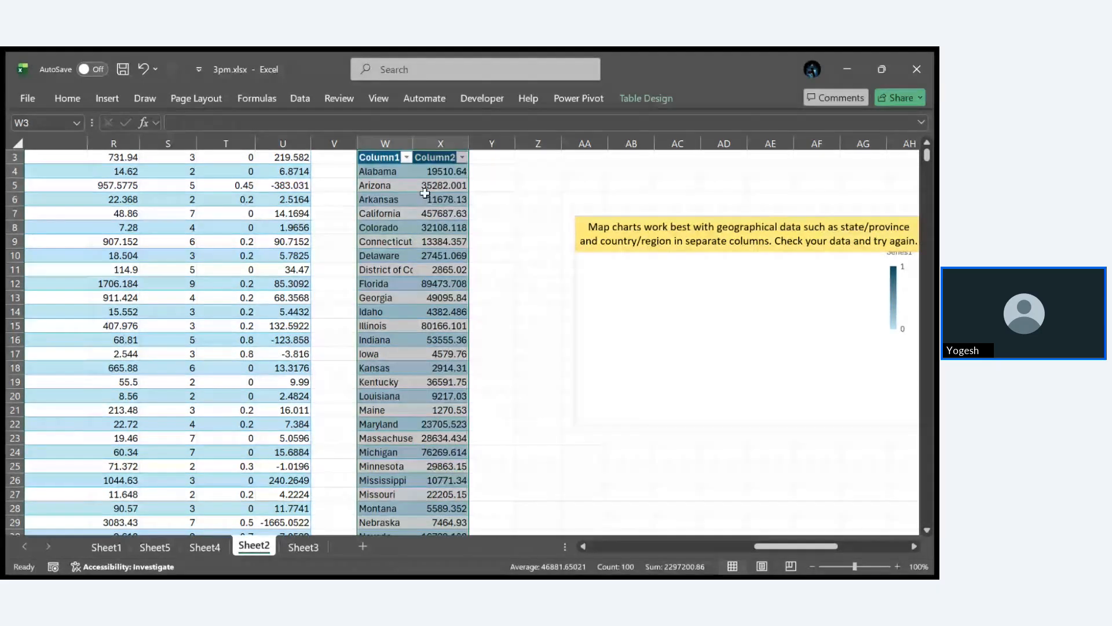
- Rename the new table's two column headers to States and Sales
click(380, 157)
double_click(380, 156)
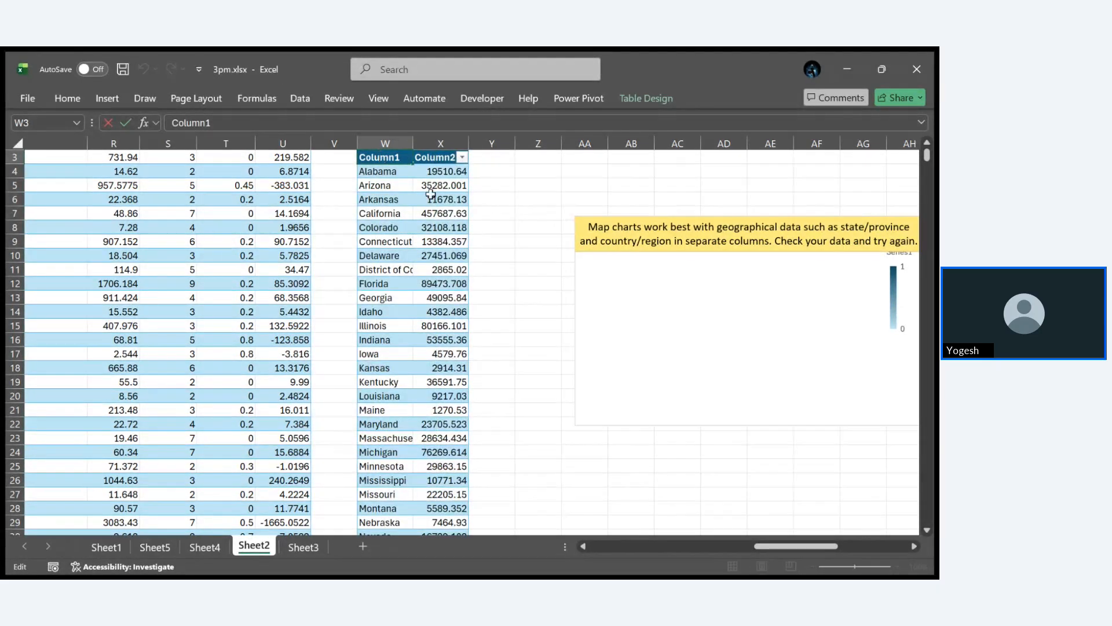
text(S)
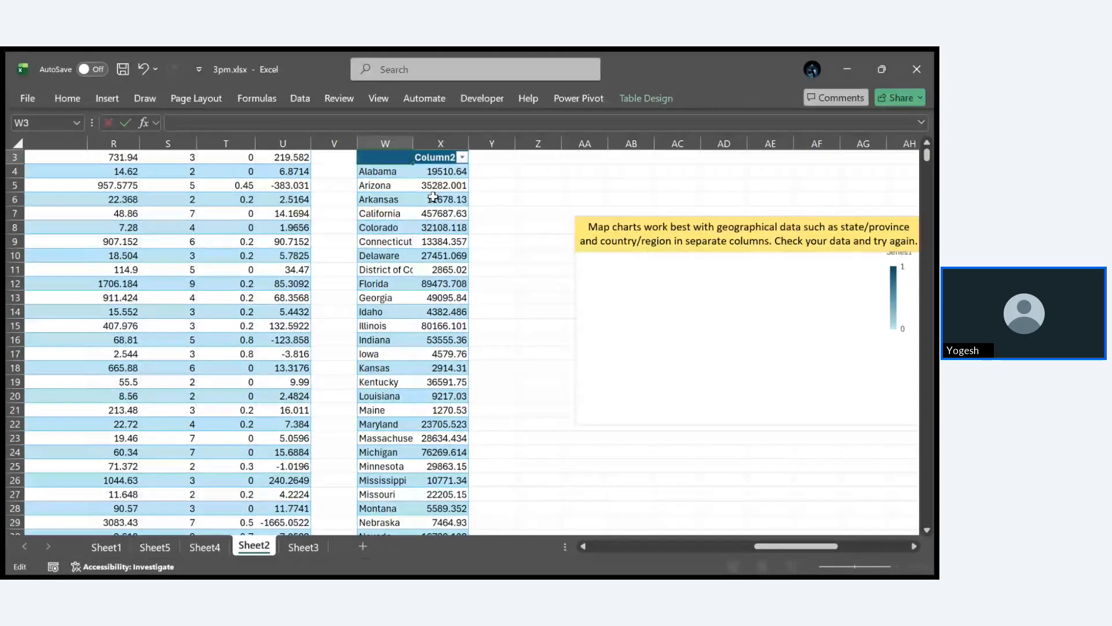
text(tates)
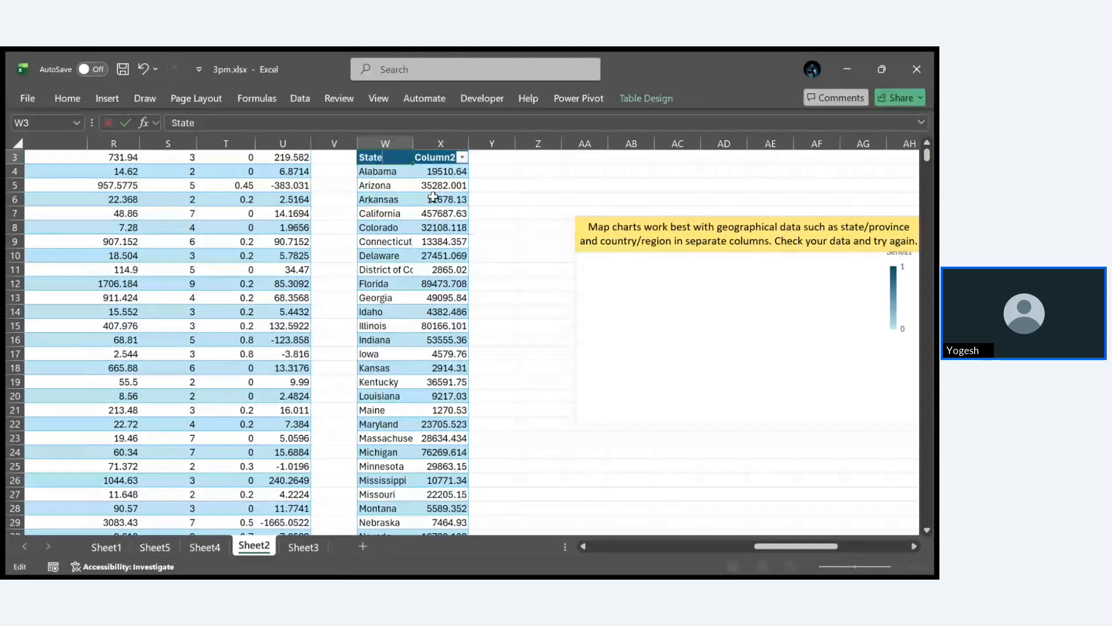
double_click(439, 157)
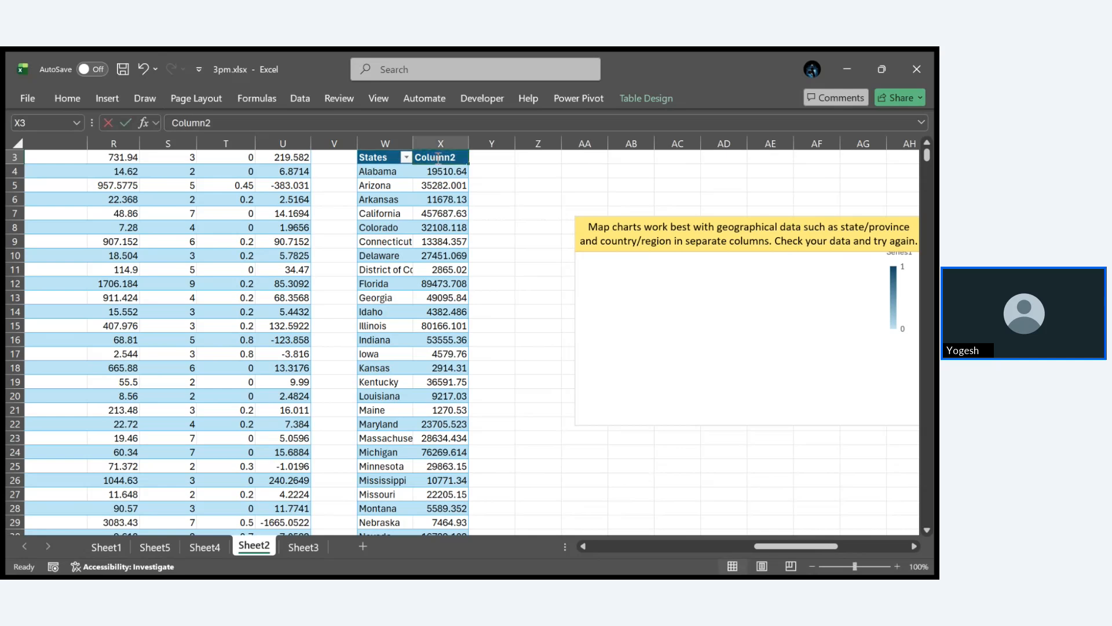
text(Sales)
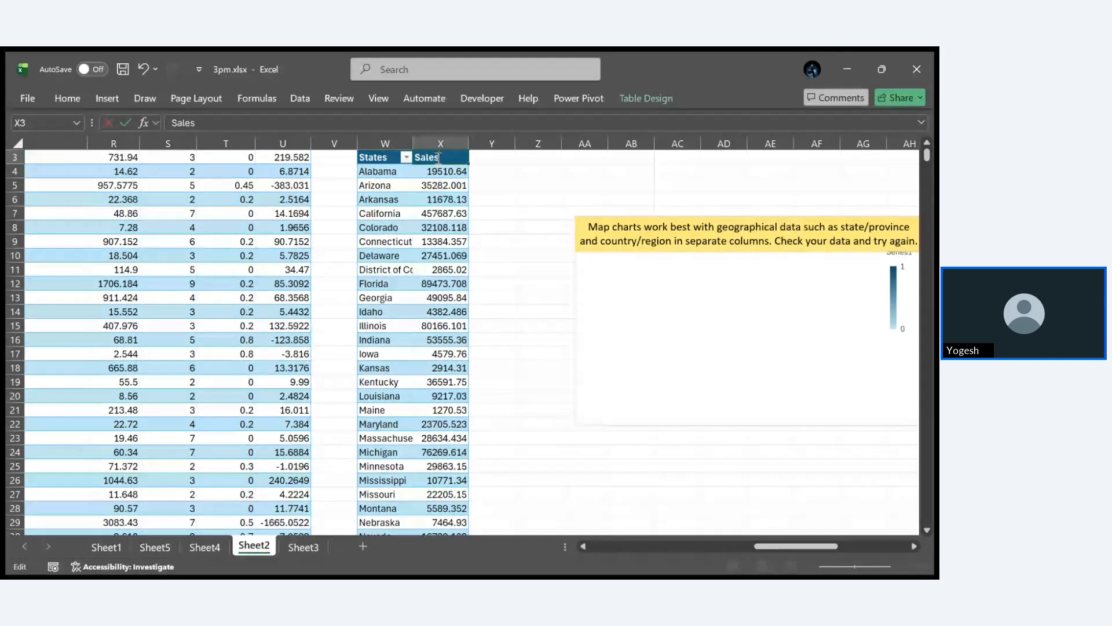
click(495, 185)
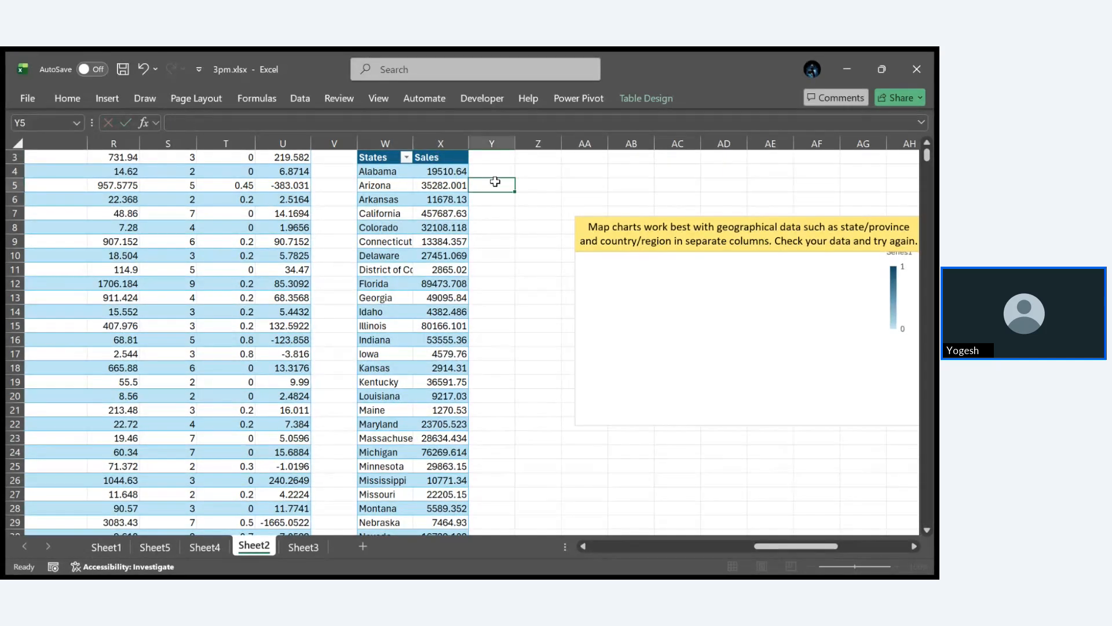
scroll(495, 182, up, 1)
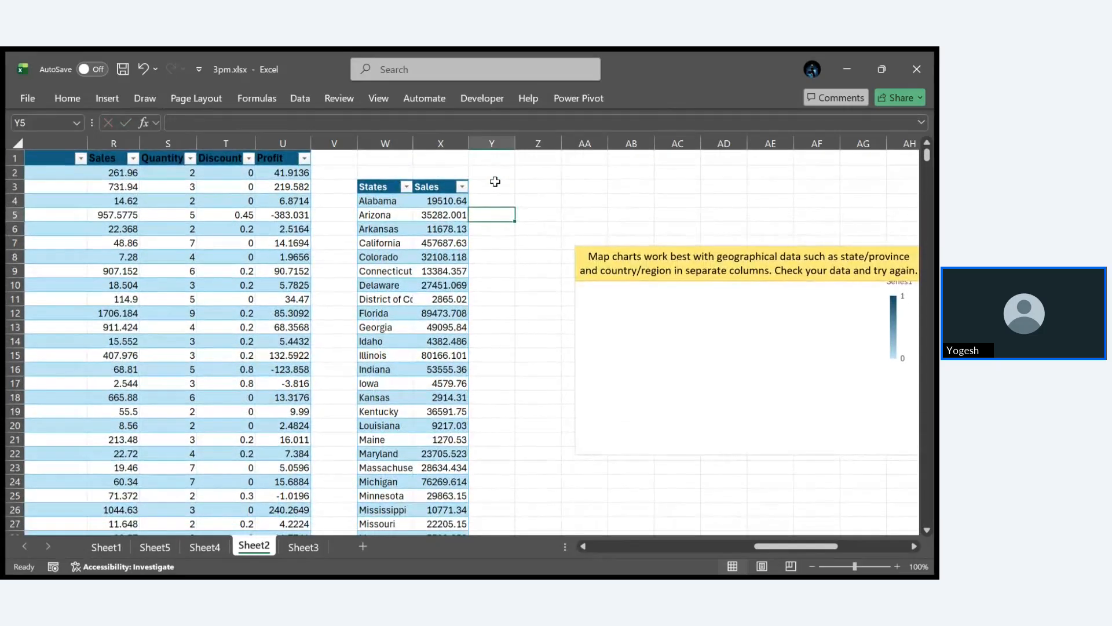
- Assign the state names in the States column as the empty map chart's category labels
click(747, 350)
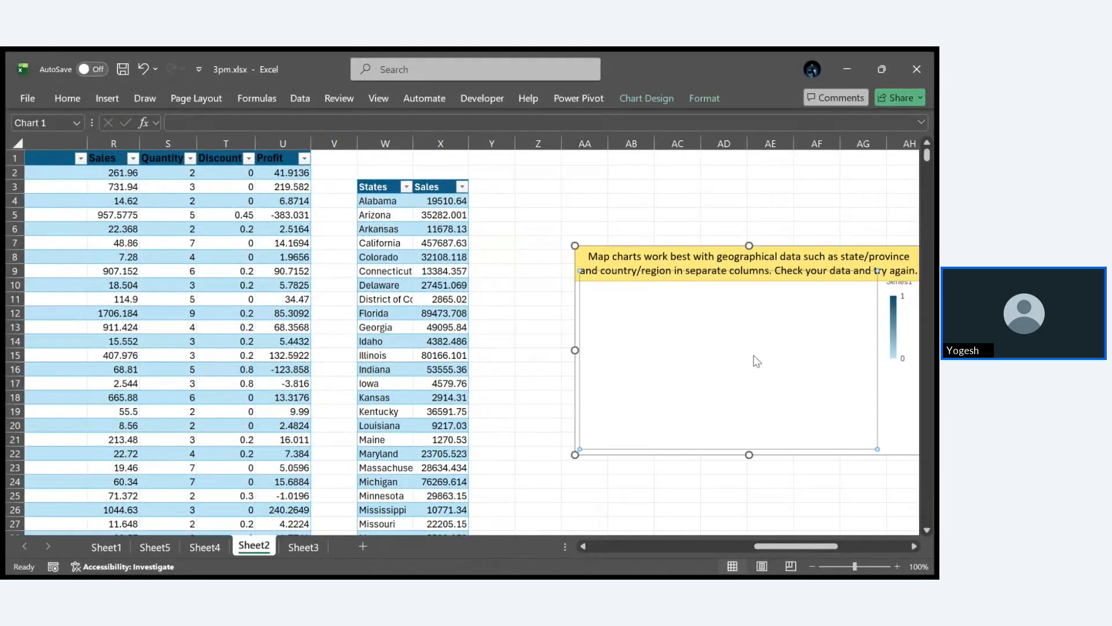
click(802, 452)
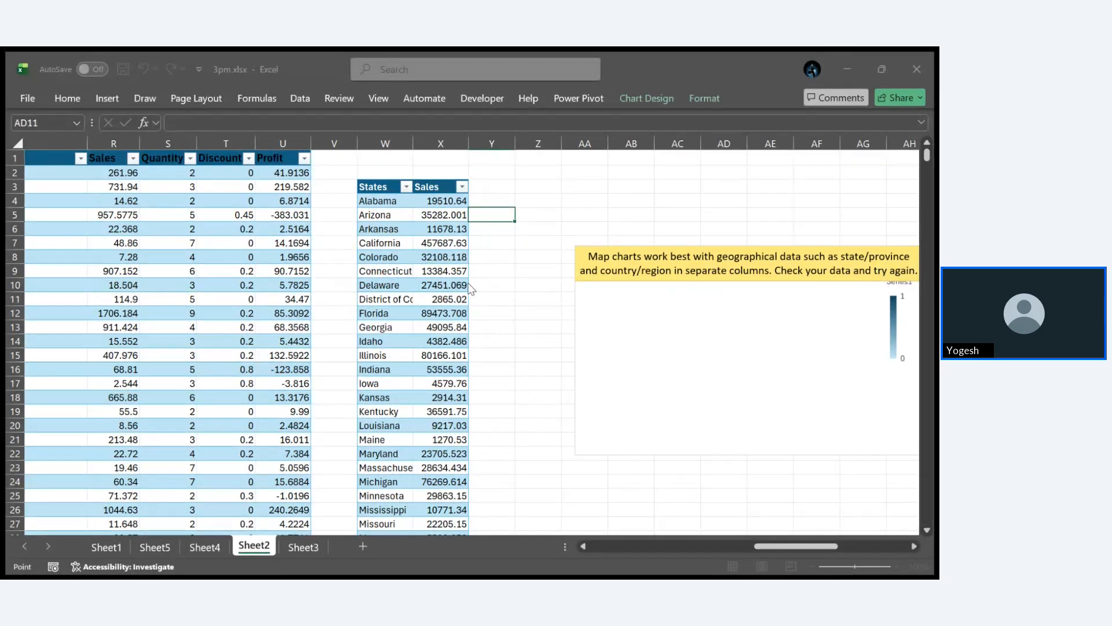
click(423, 239)
click(382, 179)
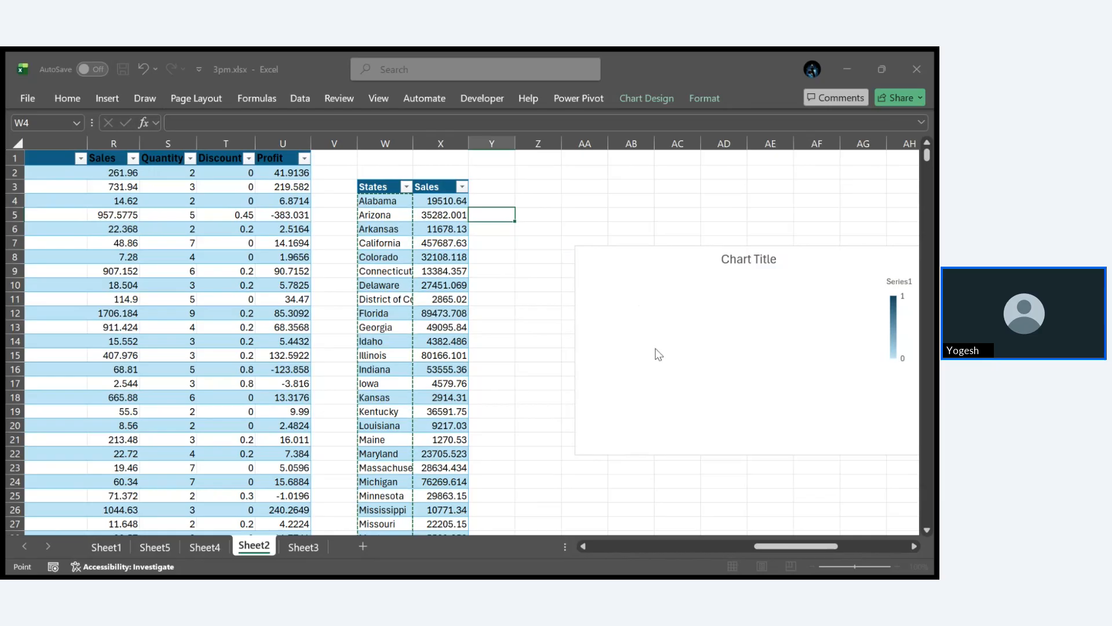
scroll(448, 317, down, 3)
scroll(450, 316, up, 4)
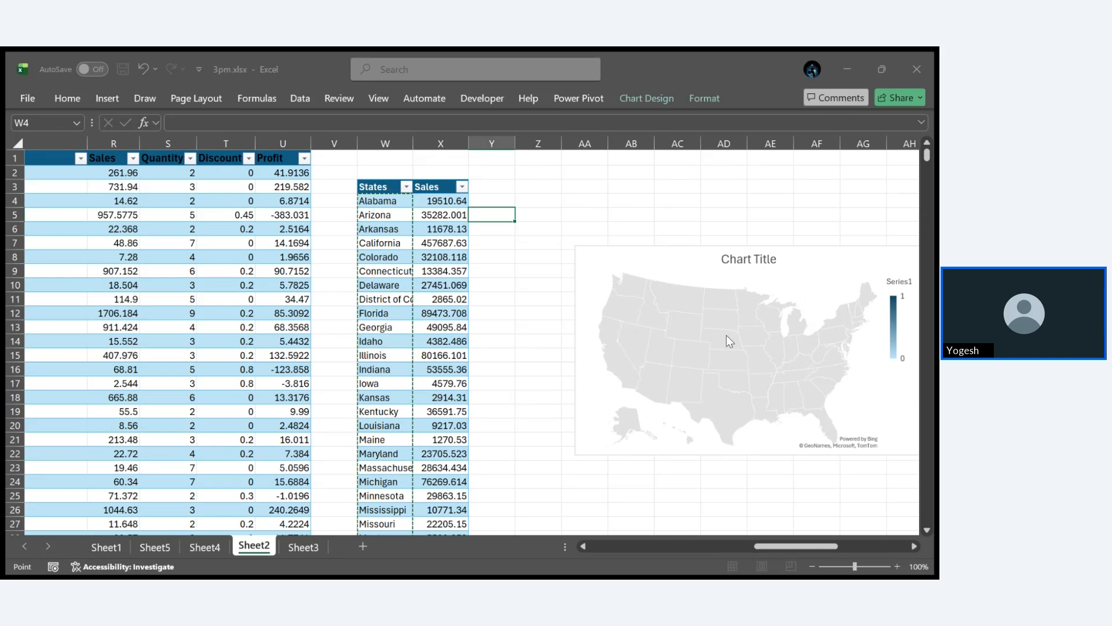
key(Escape)
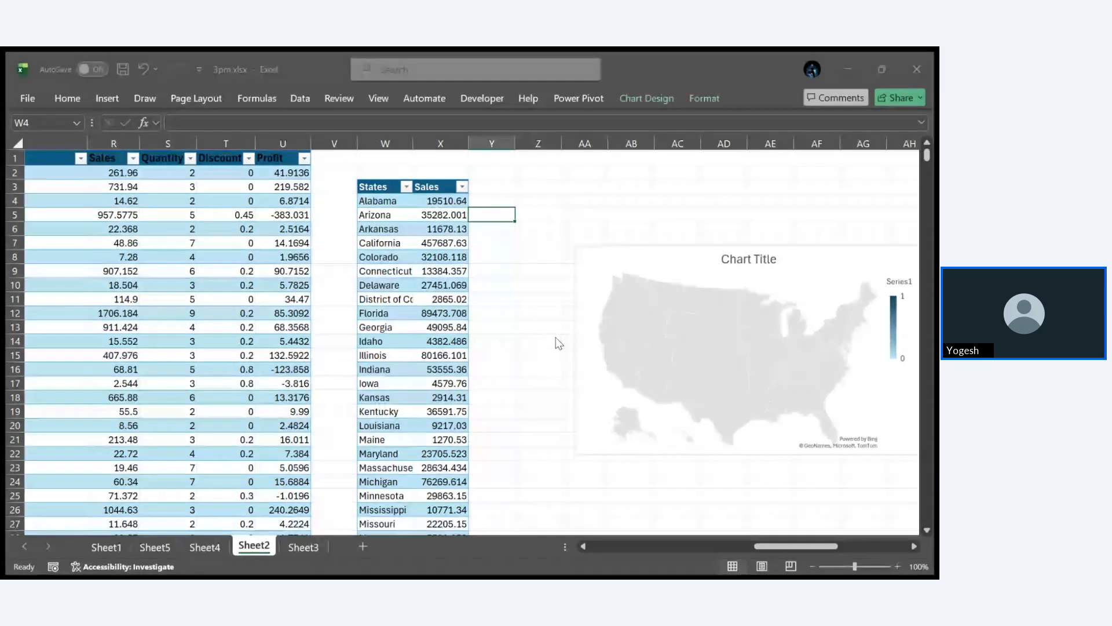
- Set the map chart's series values to the Sales column beside the state names and its axis labels to the States column
click(254, 276)
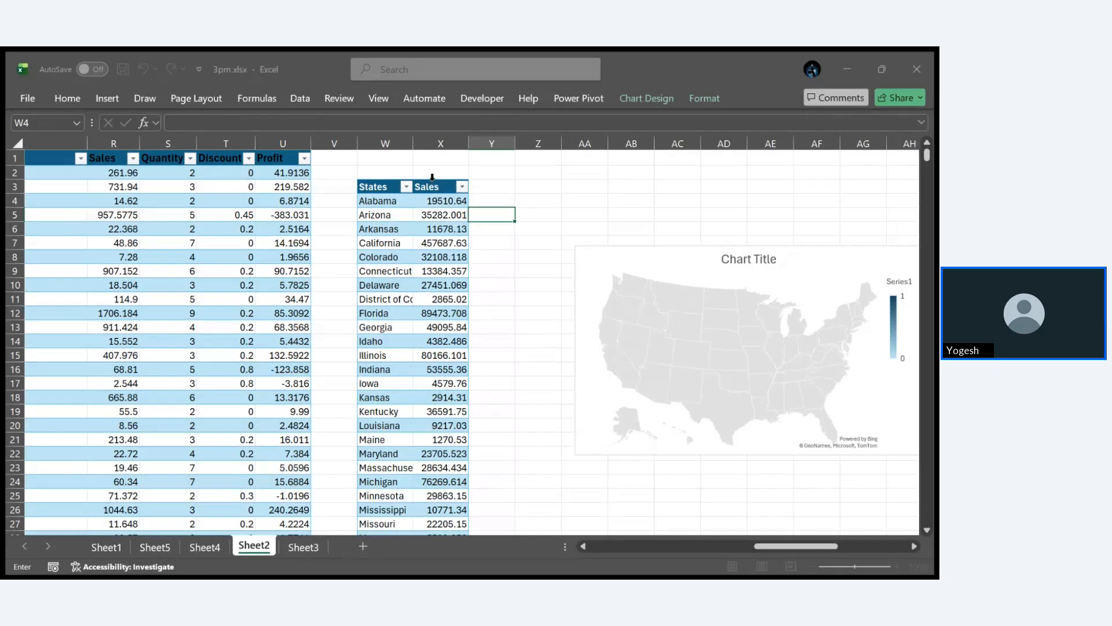
click(432, 176)
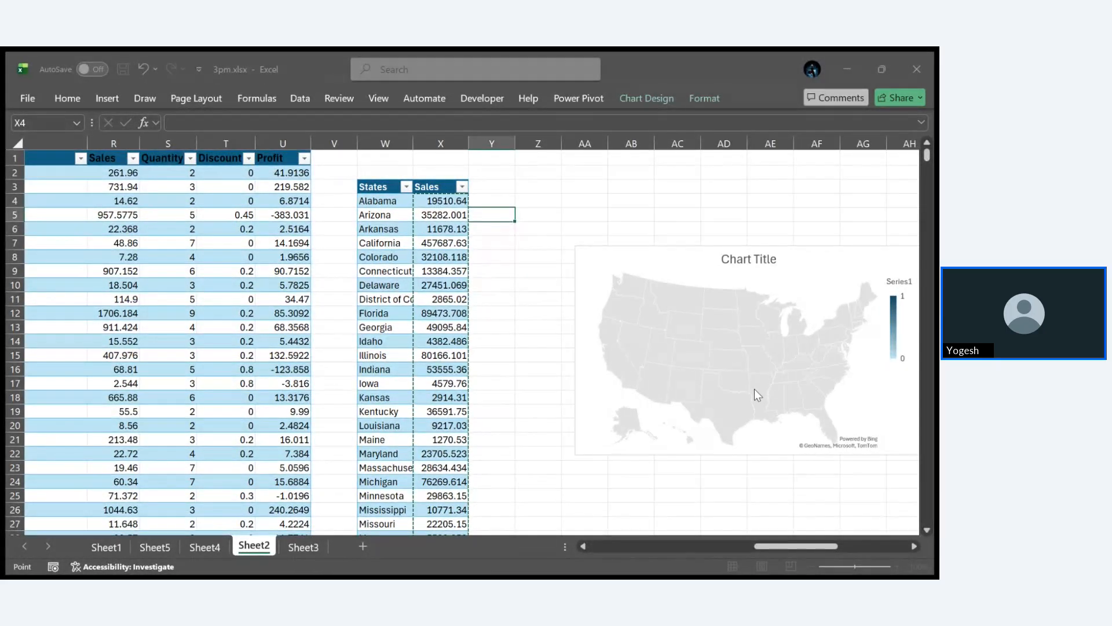
key(Escape)
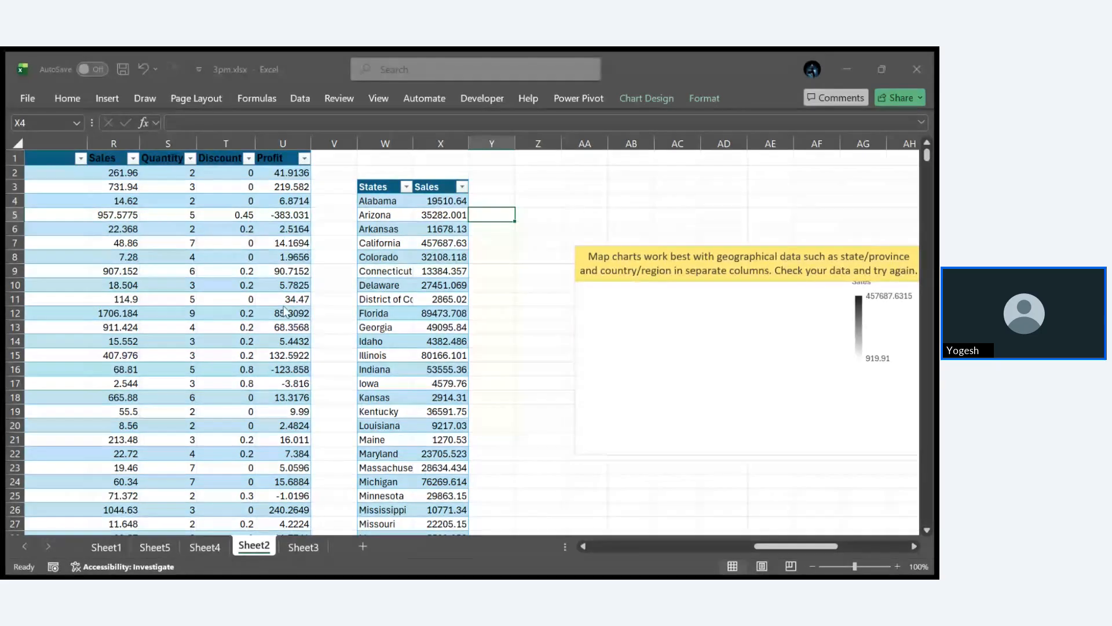
click(480, 278)
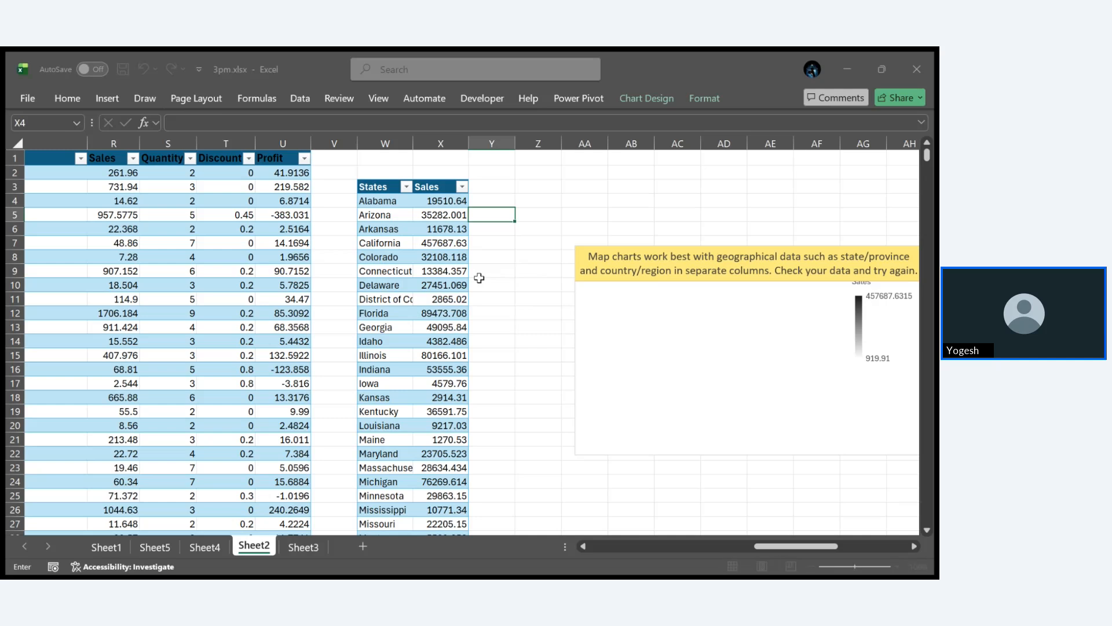
click(378, 180)
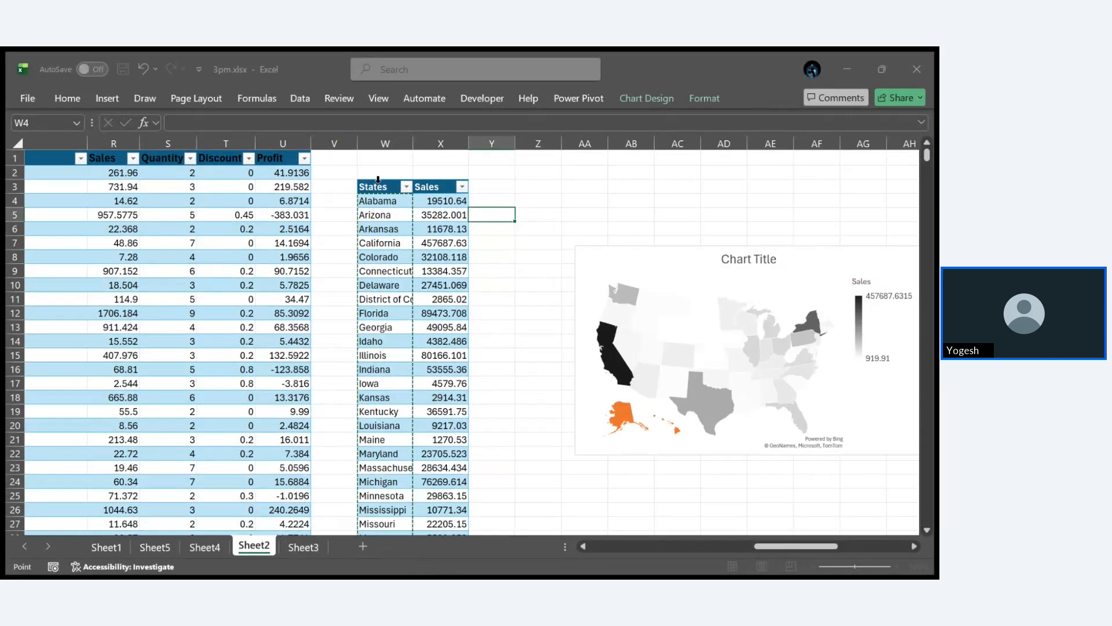
click(735, 328)
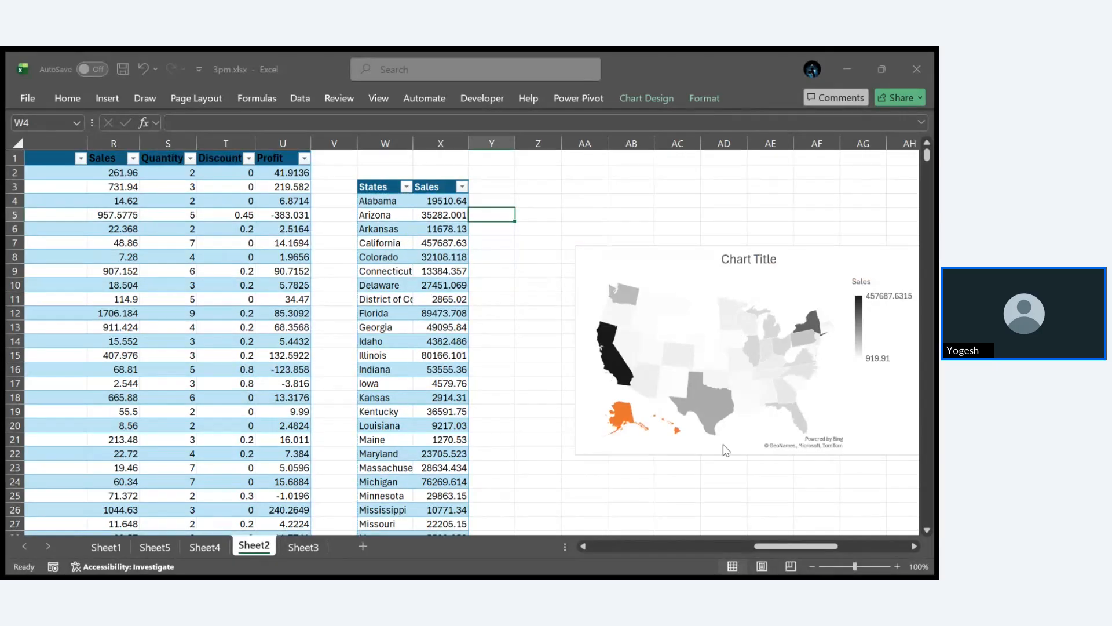
scroll(756, 490, right, 3)
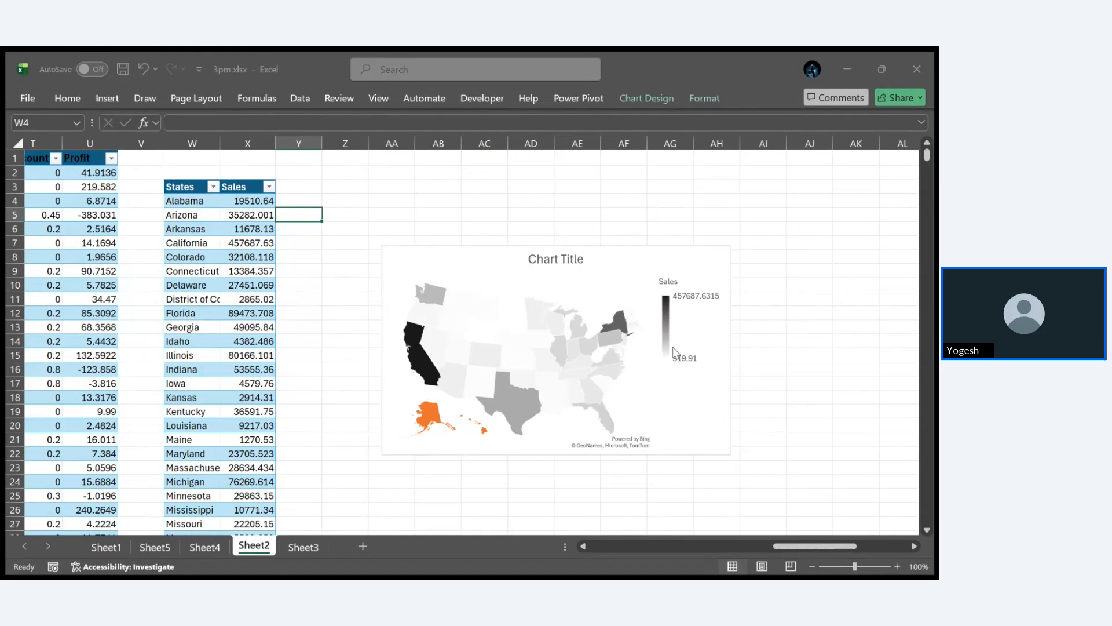
- Restyle the map chart with a green colour scale, visible state borders and the legend placed above the map
click(557, 389)
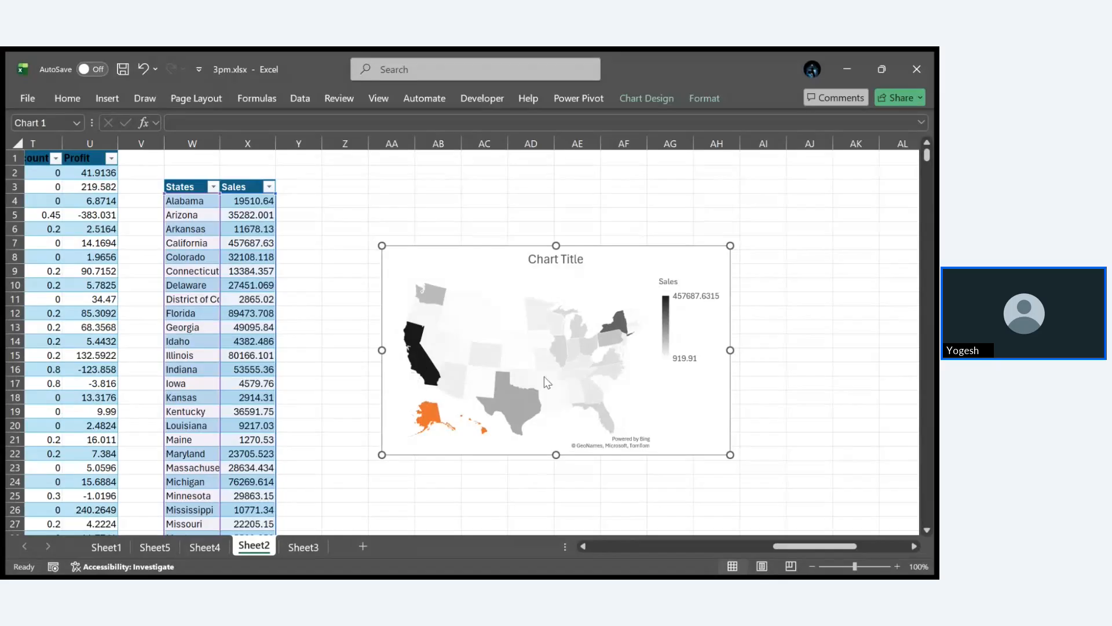
click(767, 398)
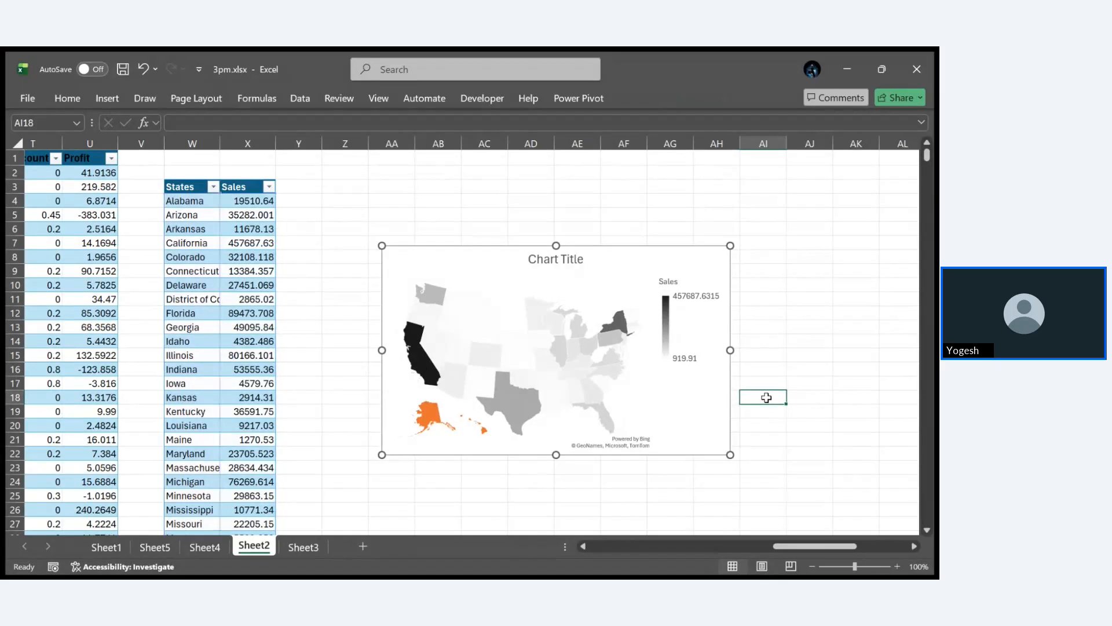
click(685, 394)
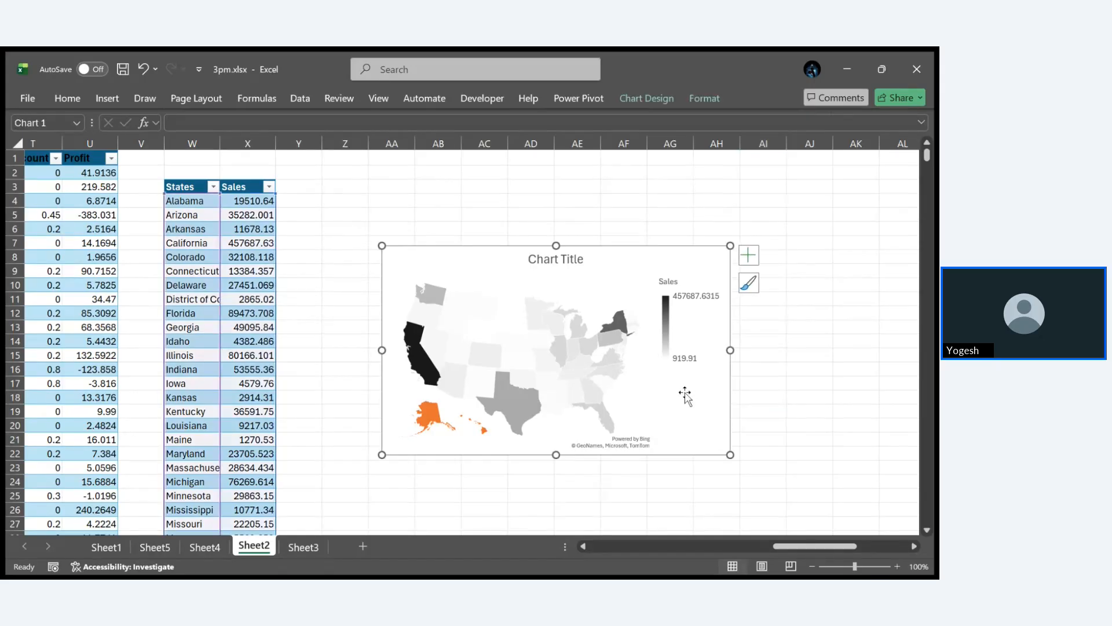
click(647, 100)
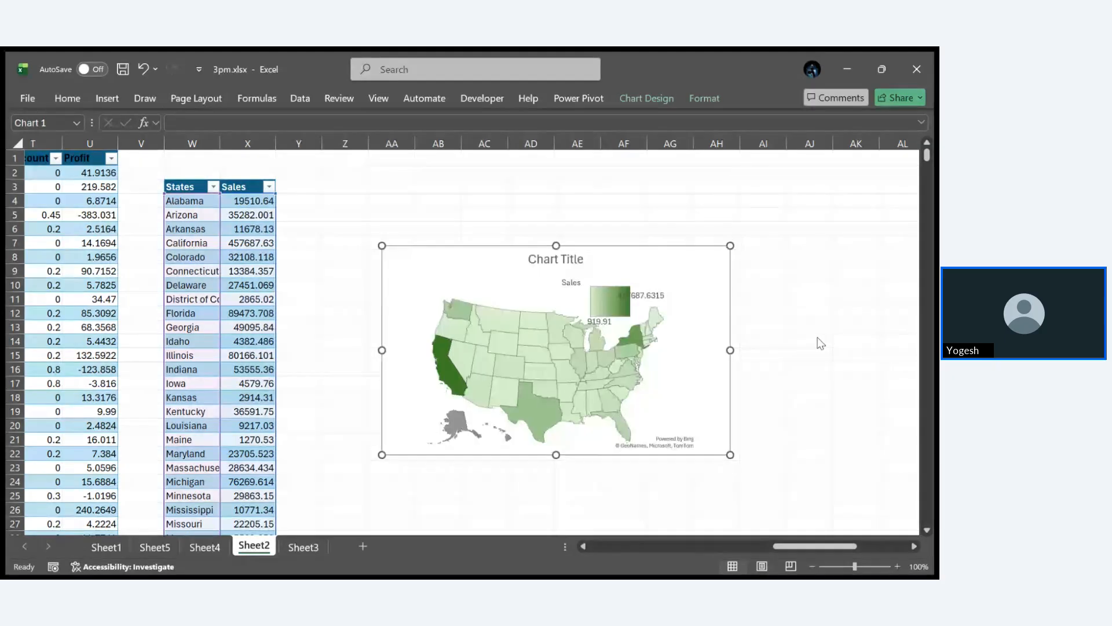
click(794, 226)
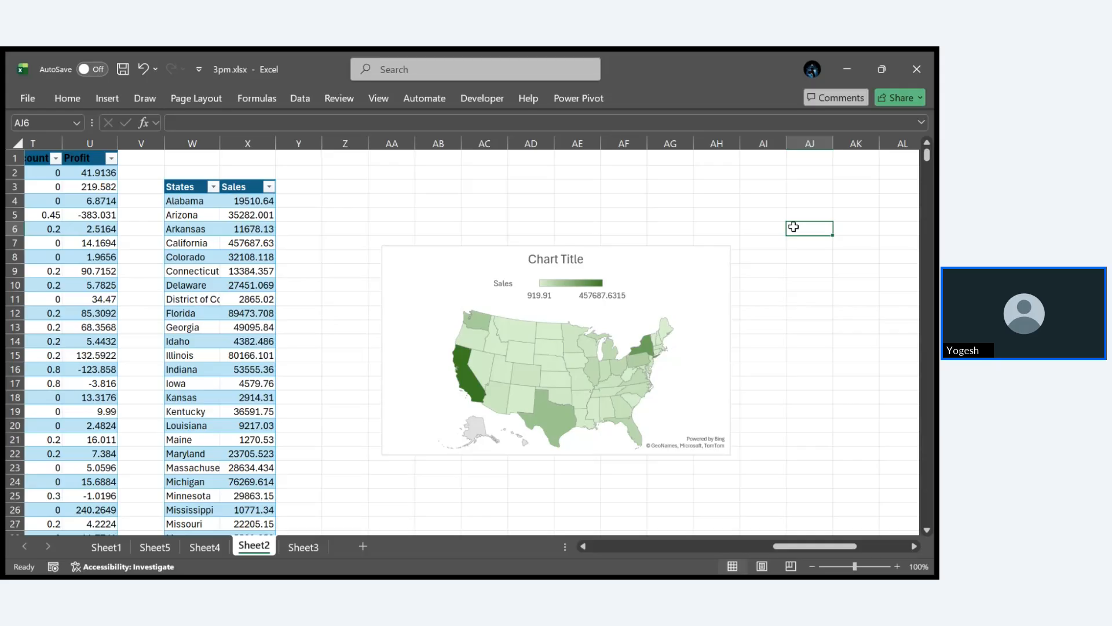
click(705, 269)
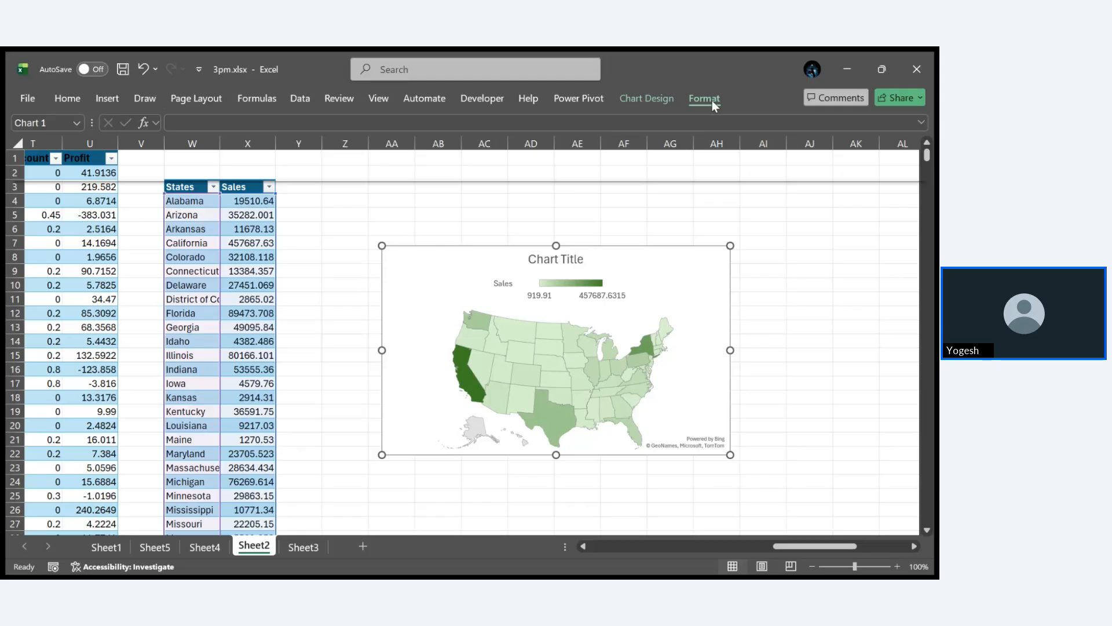
click(807, 315)
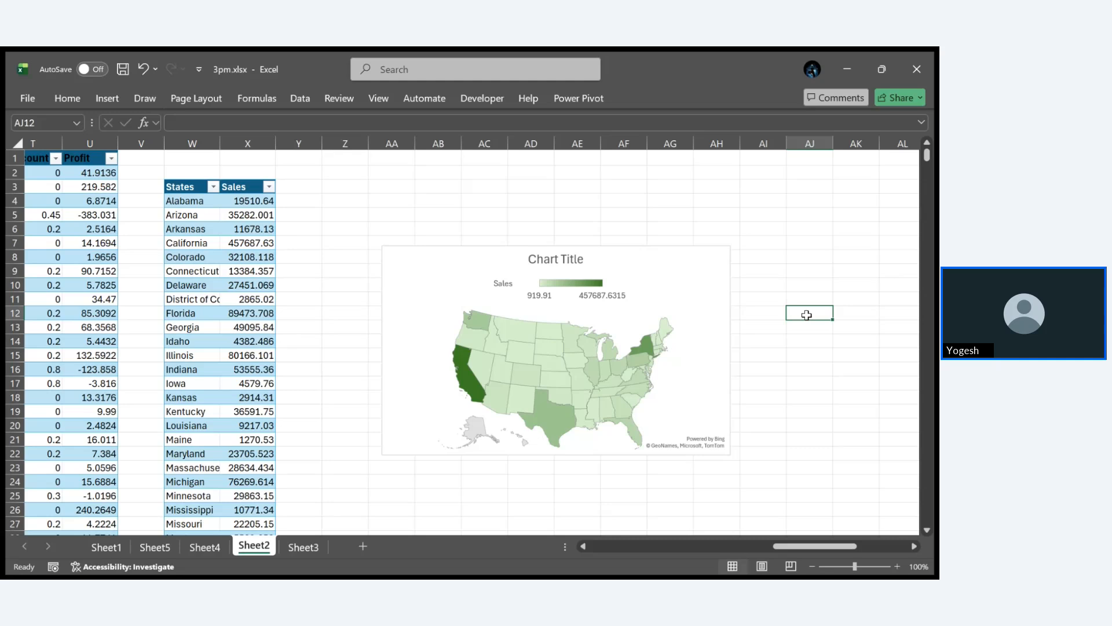
click(120, 99)
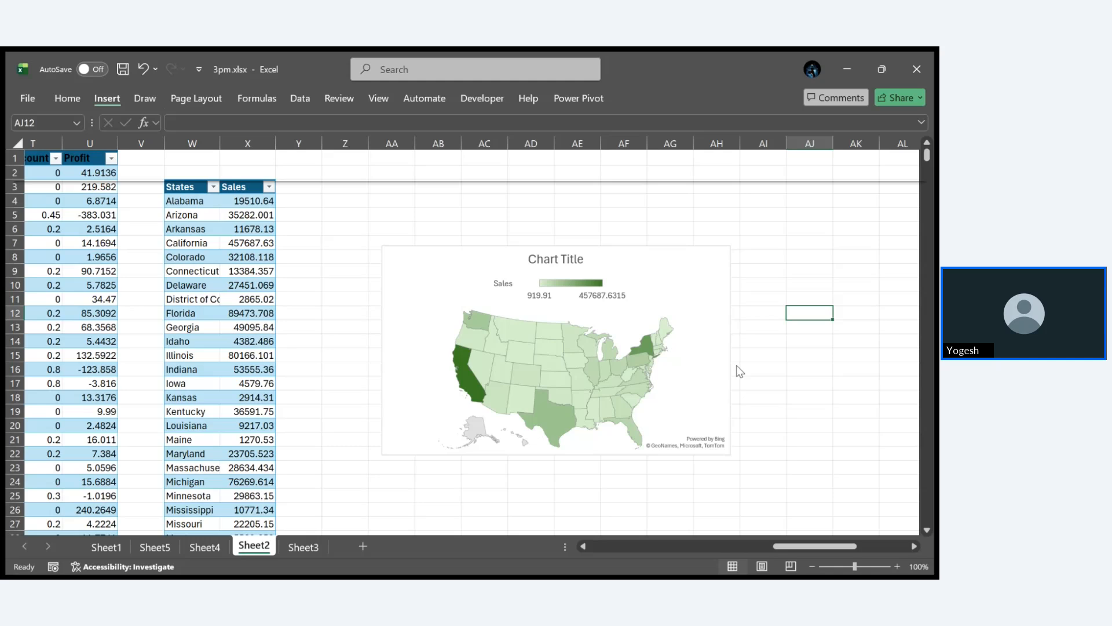
click(58, 567)
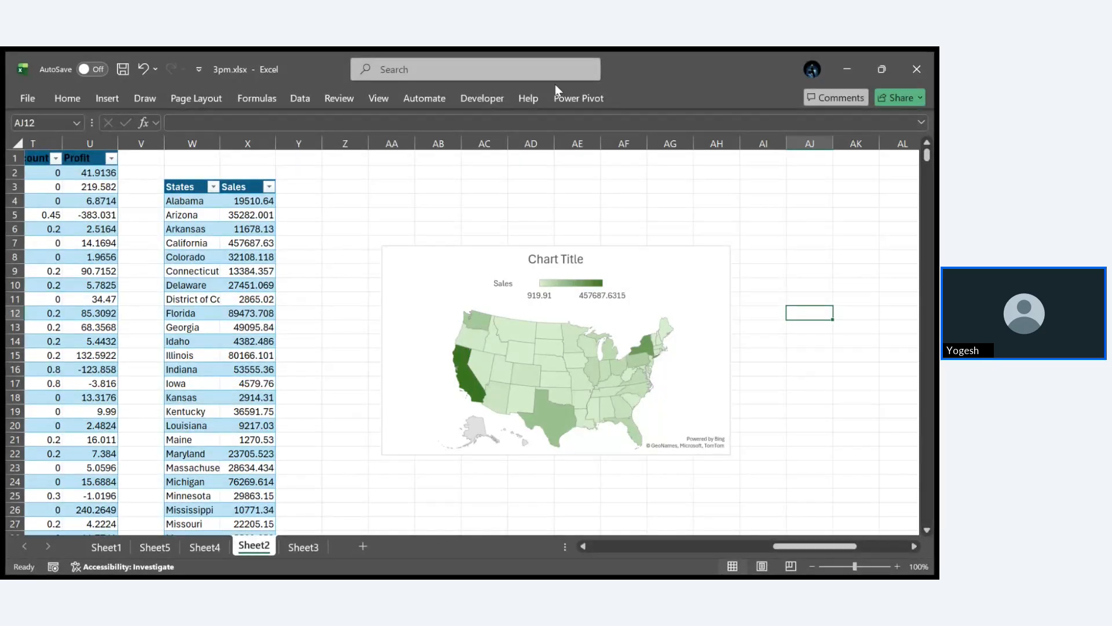
- Search the available commands for "dash"
click(374, 104)
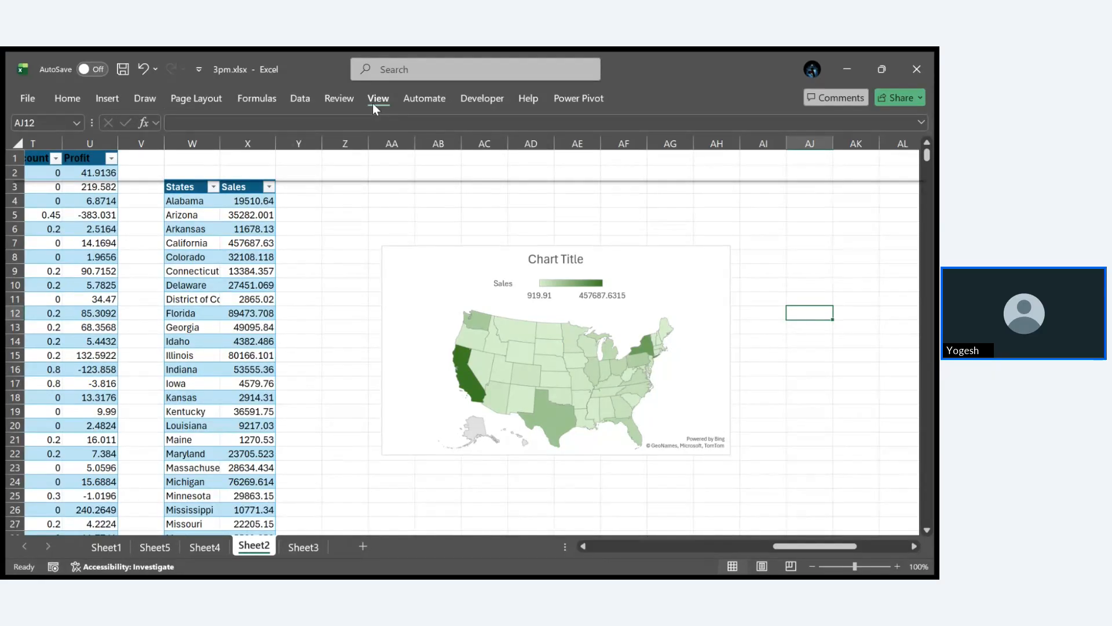
click(390, 71)
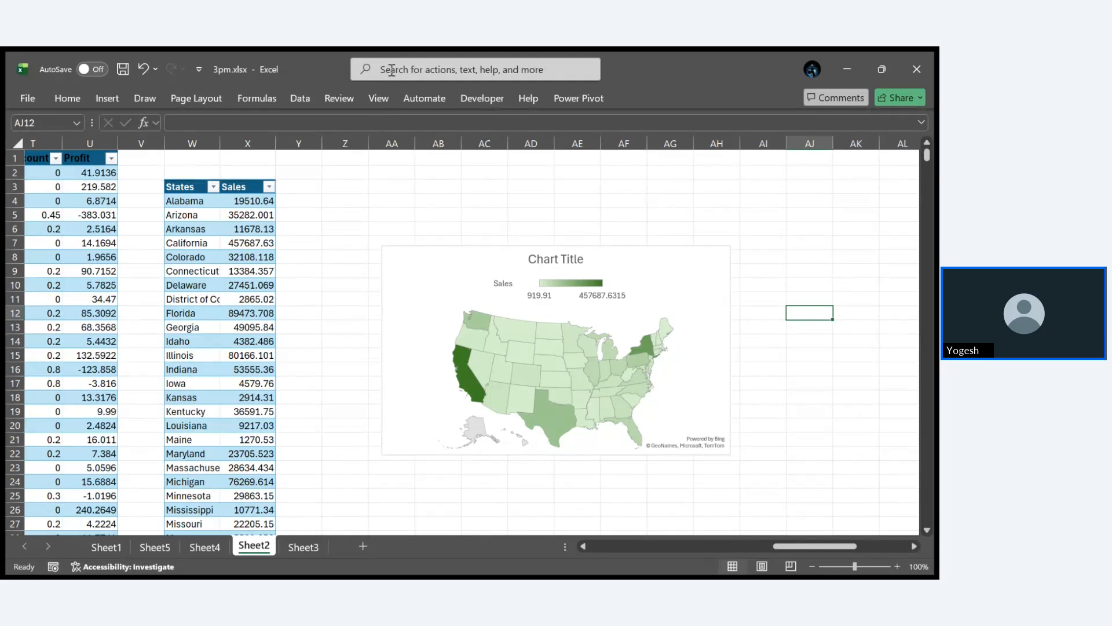
text(dash)
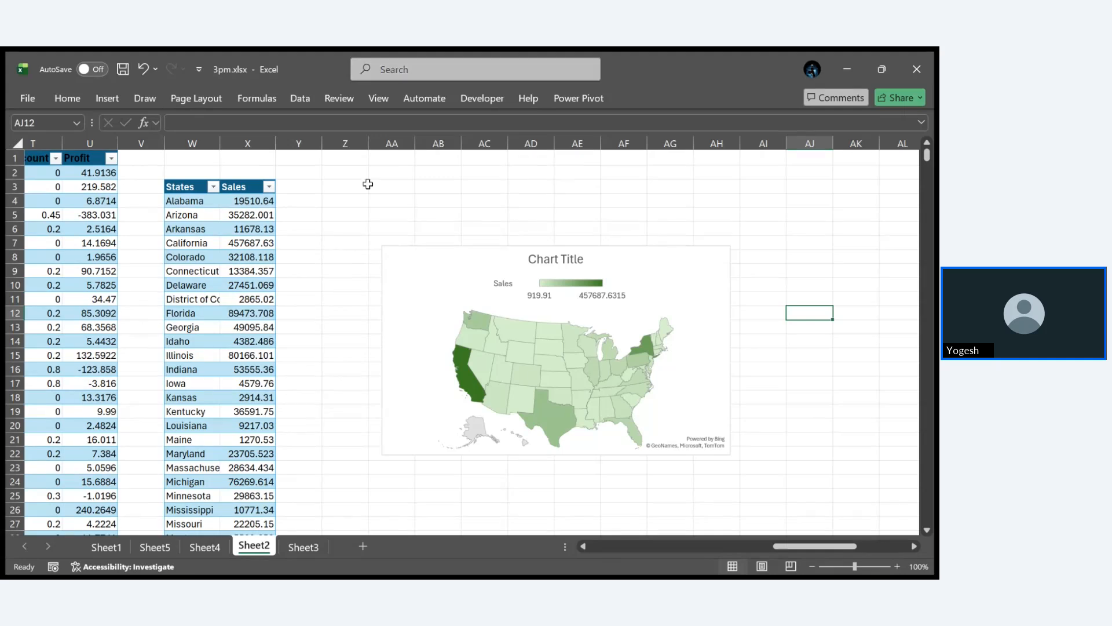
click(383, 100)
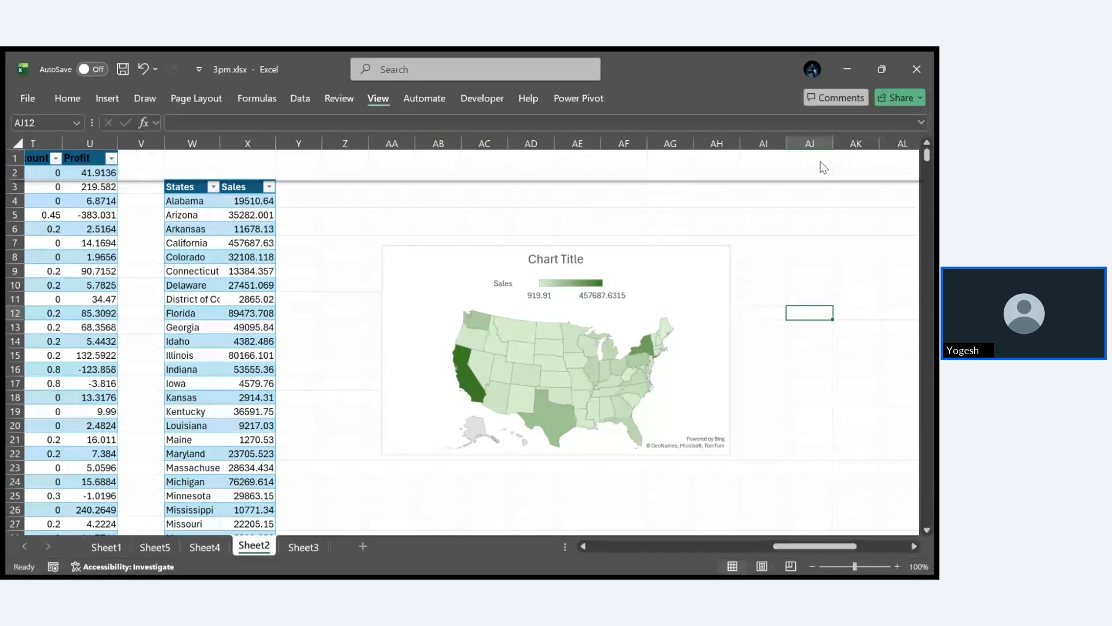
click(426, 93)
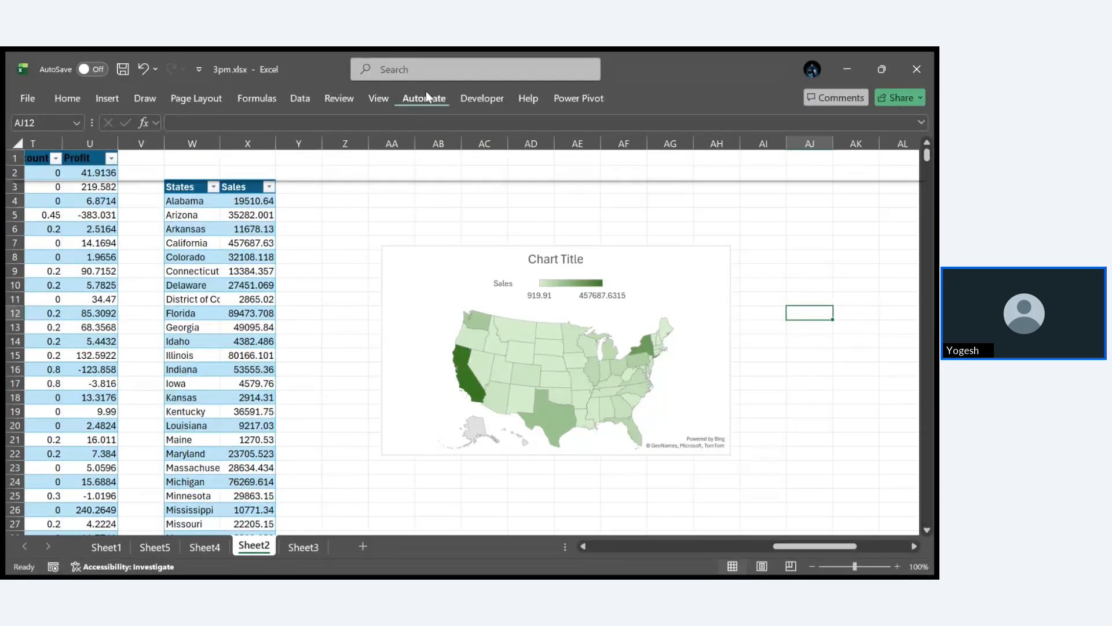
click(486, 99)
click(106, 97)
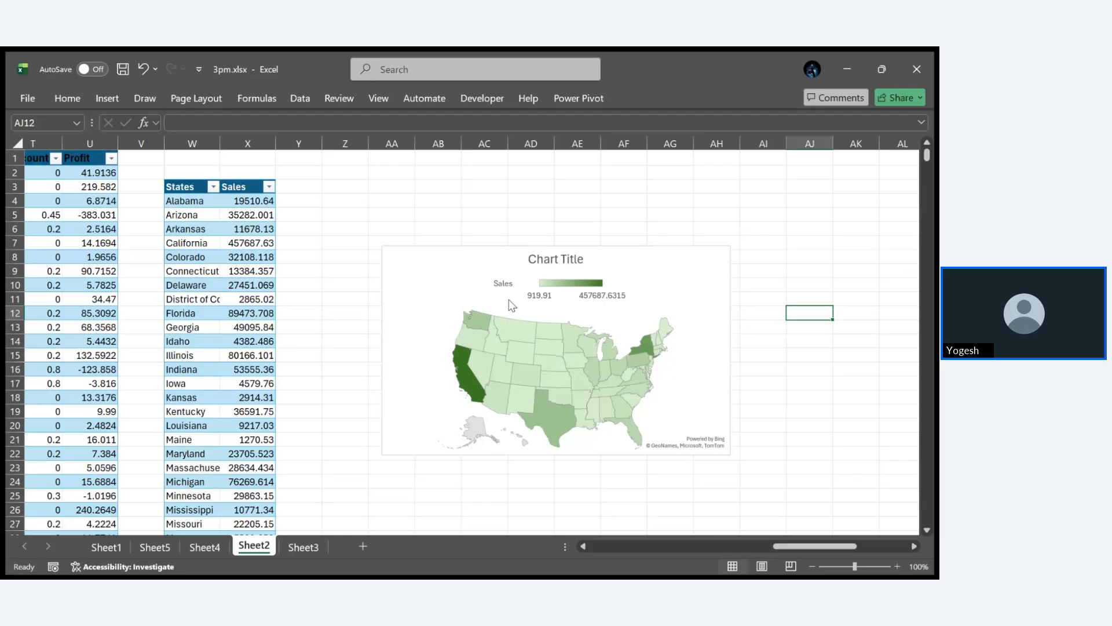
- Insert a sparkline in cell AD1 that uses the Sales values in column R, starting at R2, as its data range
click(108, 102)
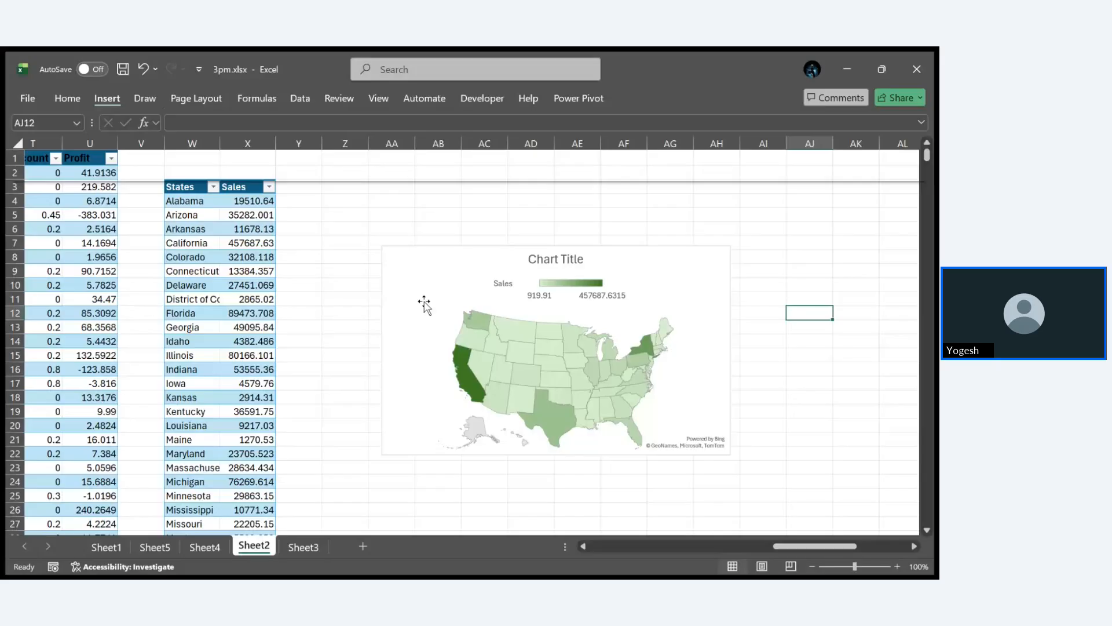
click(563, 130)
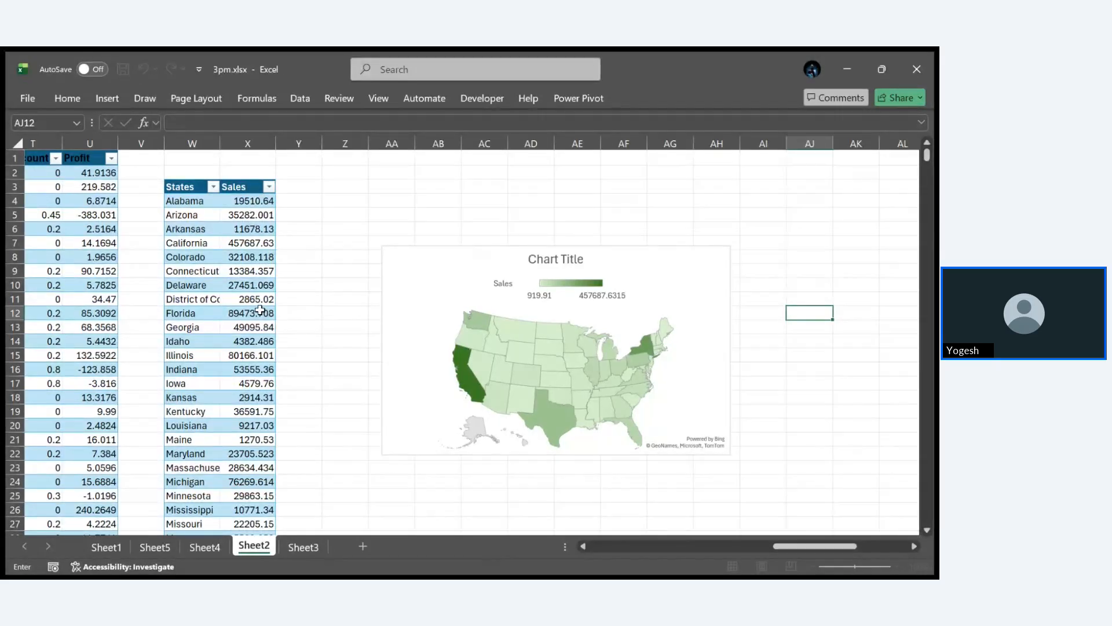
scroll(260, 311, left, 3)
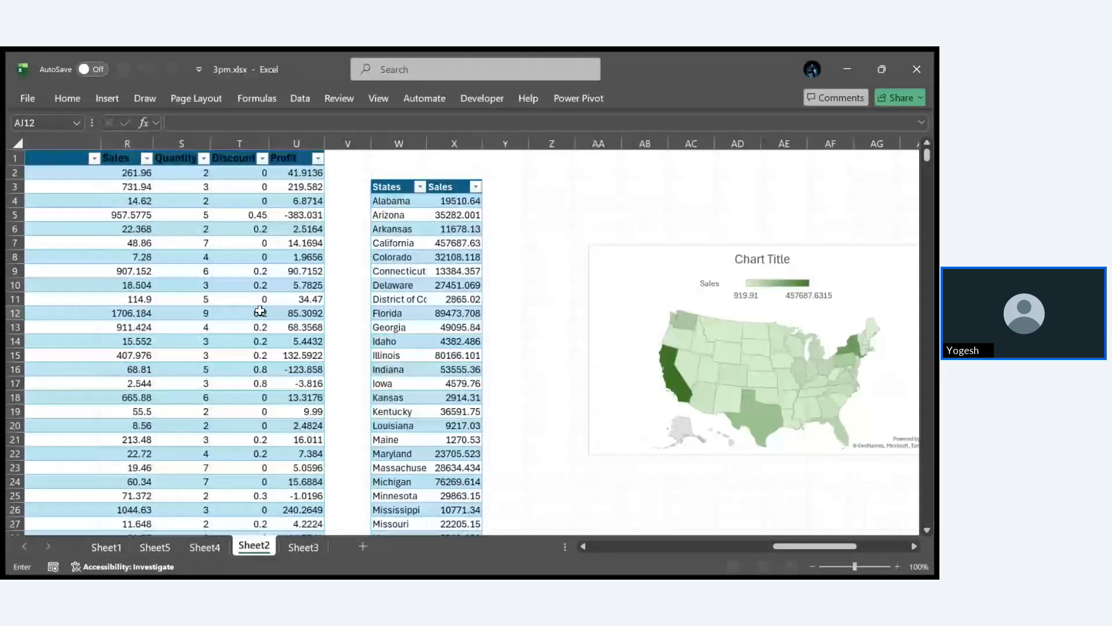
scroll(244, 220, left, 2)
click(202, 152)
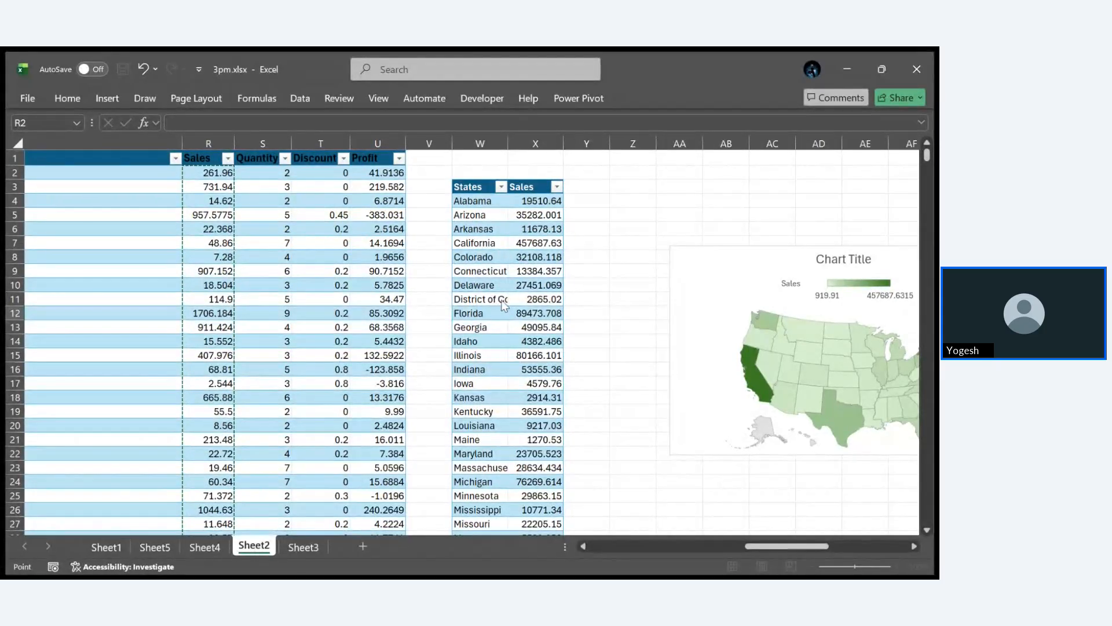
click(549, 319)
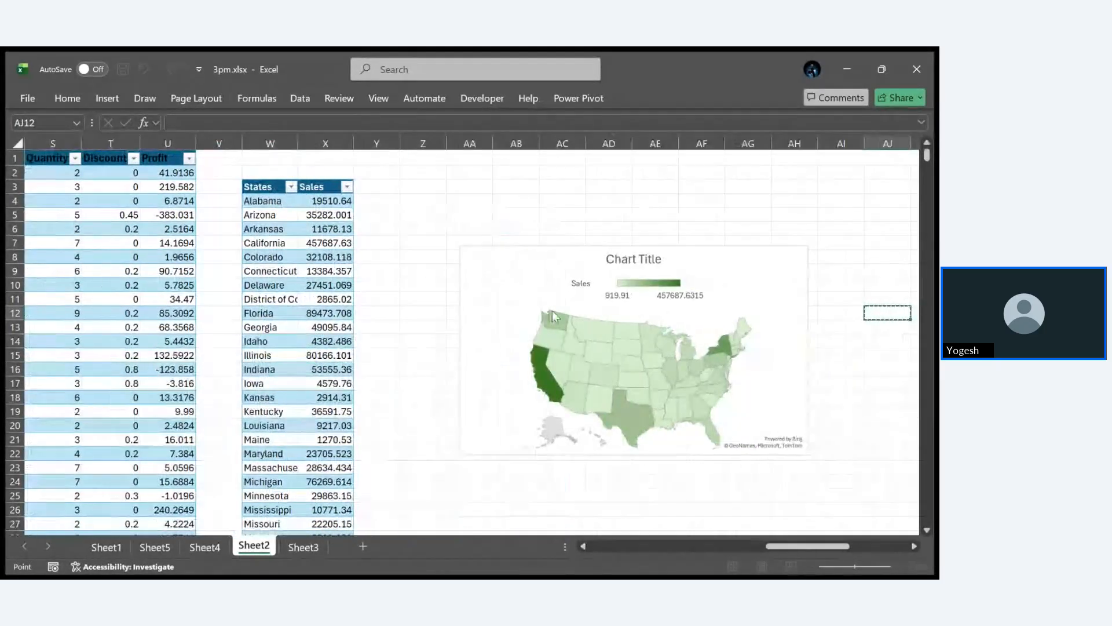
click(608, 158)
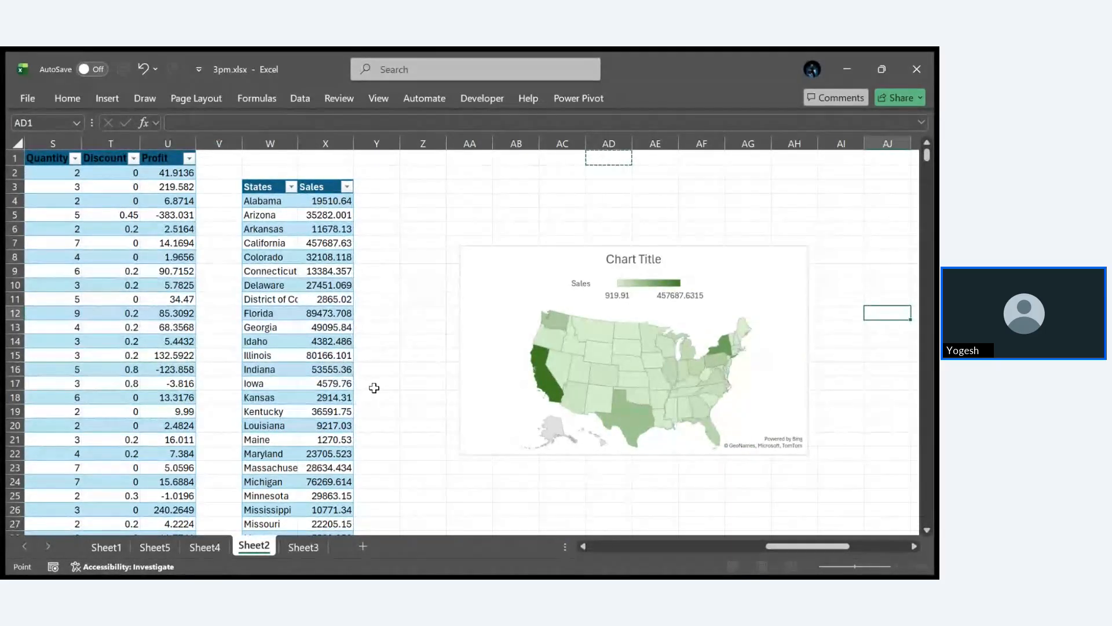
click(458, 347)
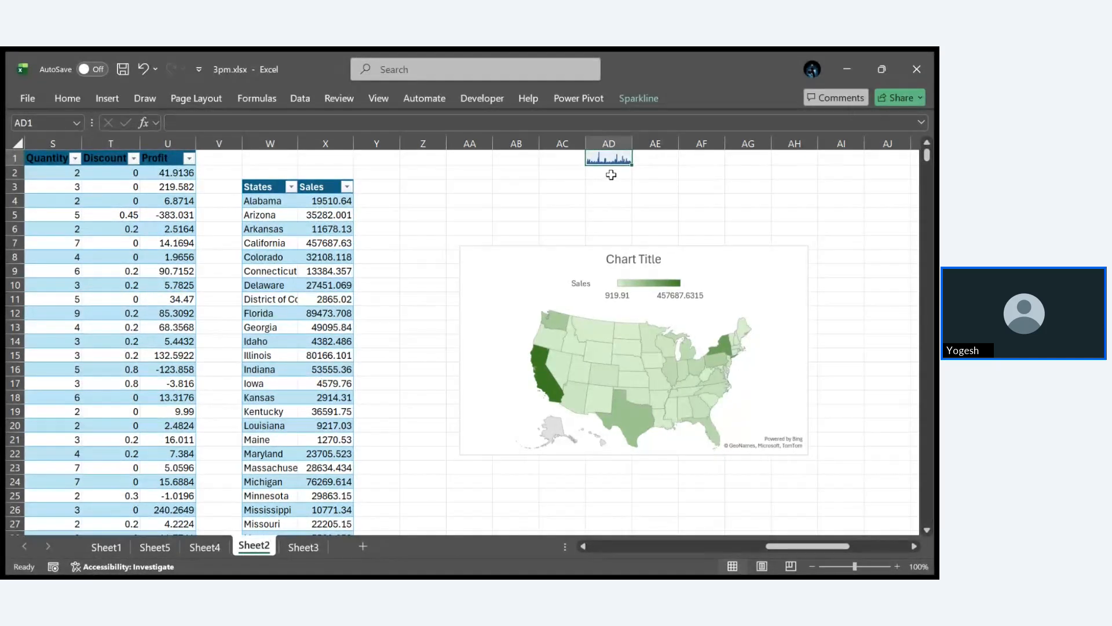
click(690, 197)
click(618, 161)
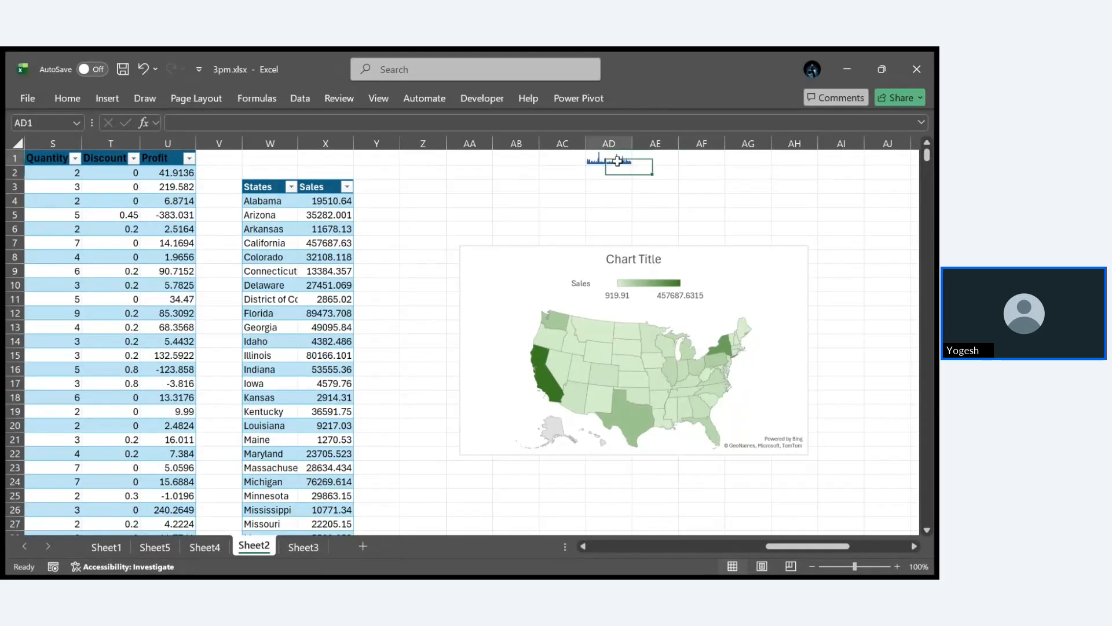
- Merge cells AD1:AI6 so the sparkline fills the block, and mark the sparkline's high point in red
drag(618, 161, 831, 224)
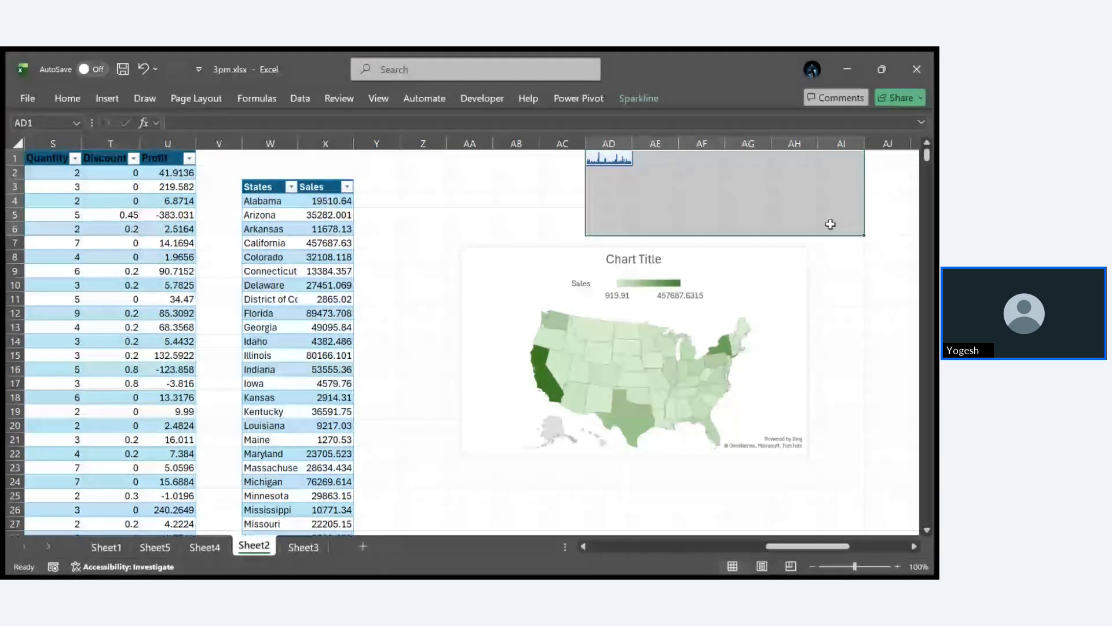
click(62, 96)
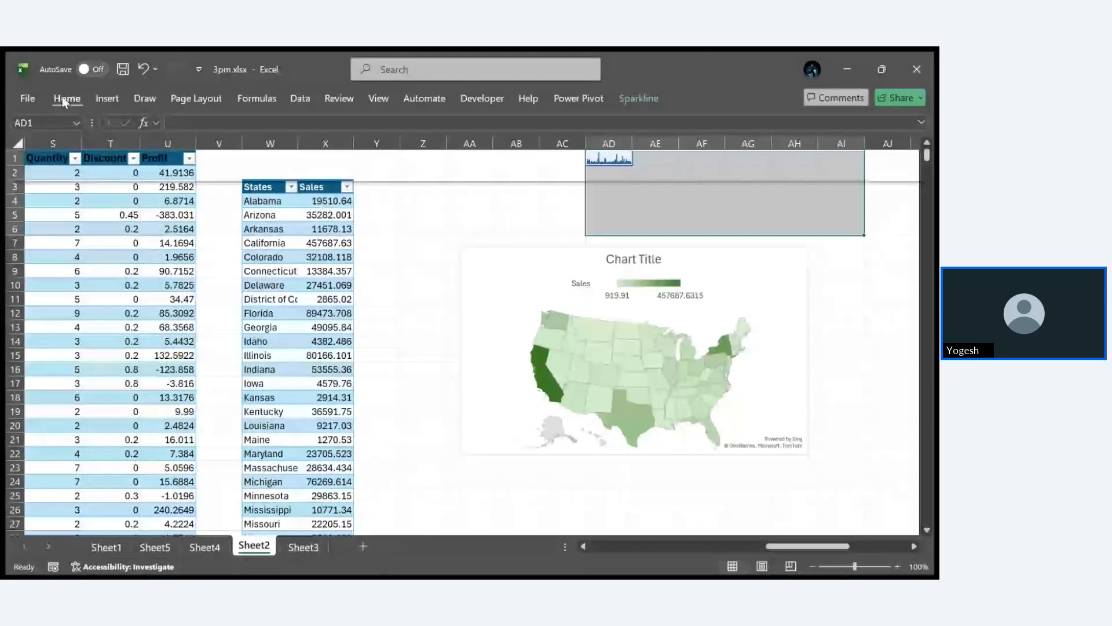
click(370, 153)
ctrl+scroll(869, 294, up, 5)
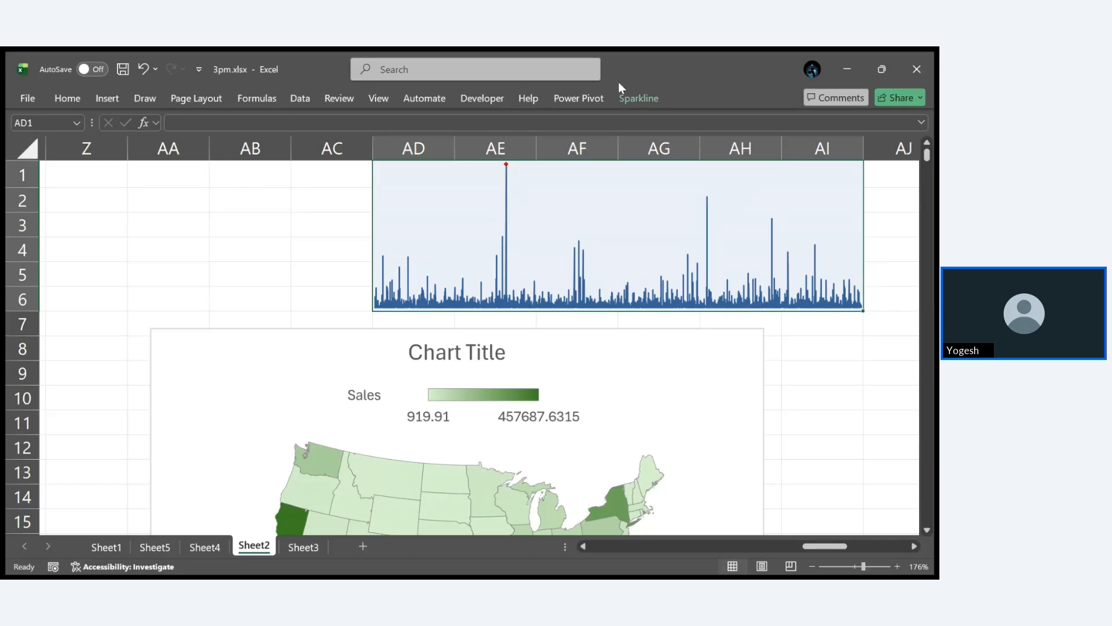
- Mark the sparkline's low point in red, and try out markers on the first, last and all data points
click(636, 99)
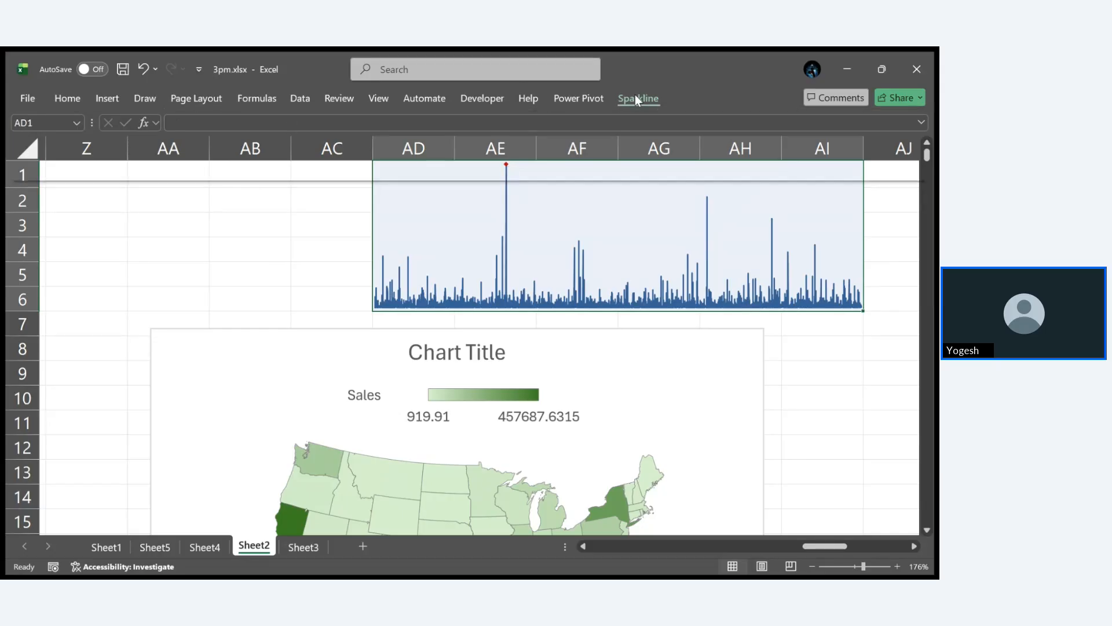
click(176, 144)
click(235, 236)
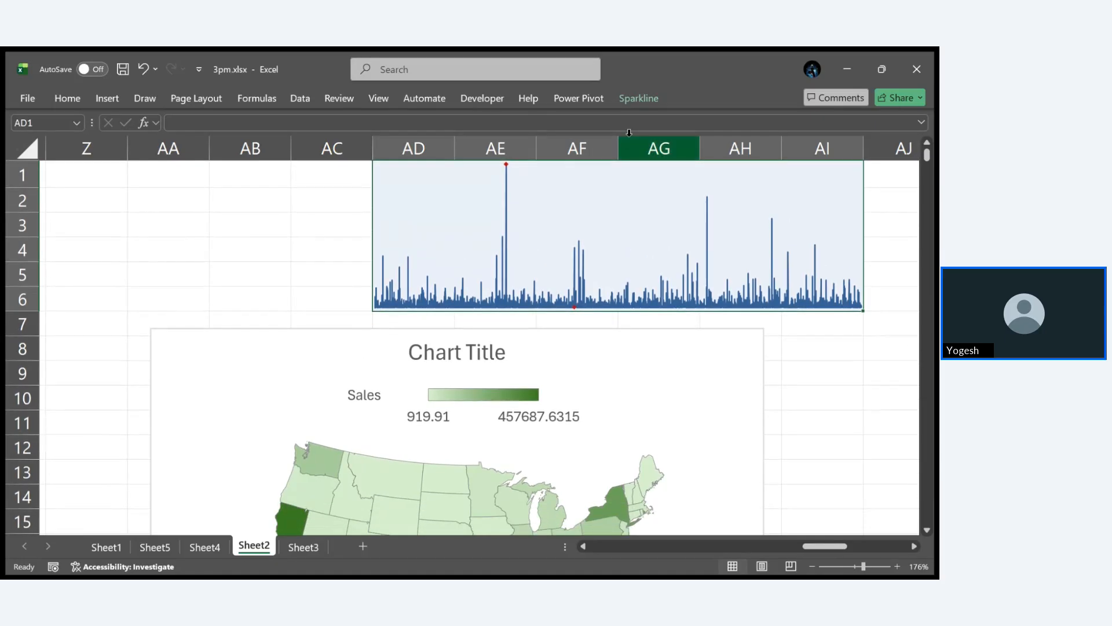
click(644, 100)
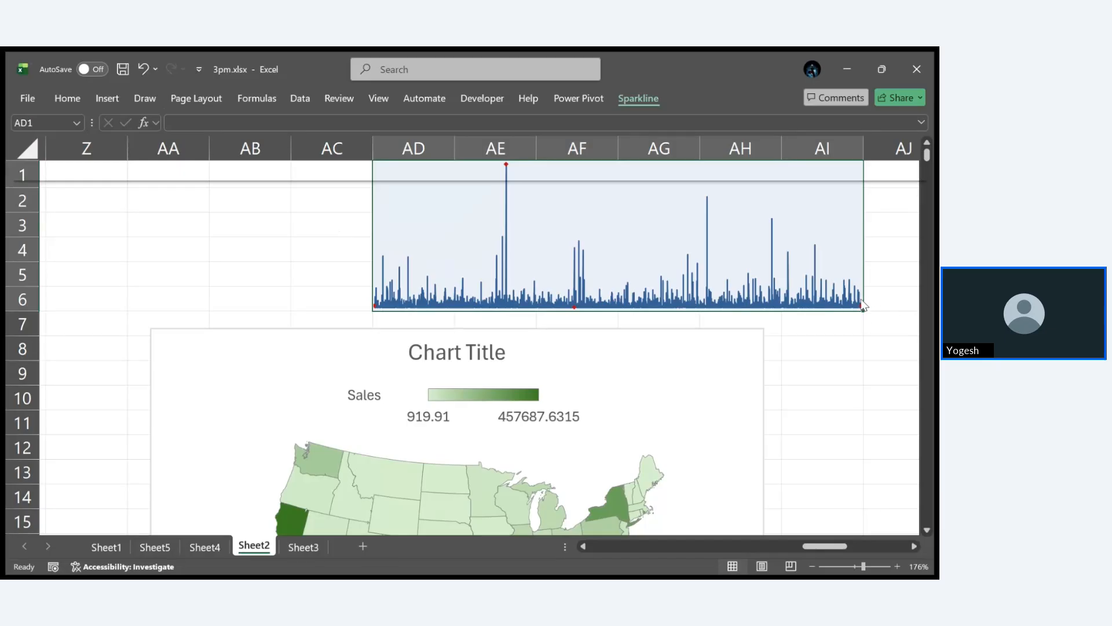
click(257, 155)
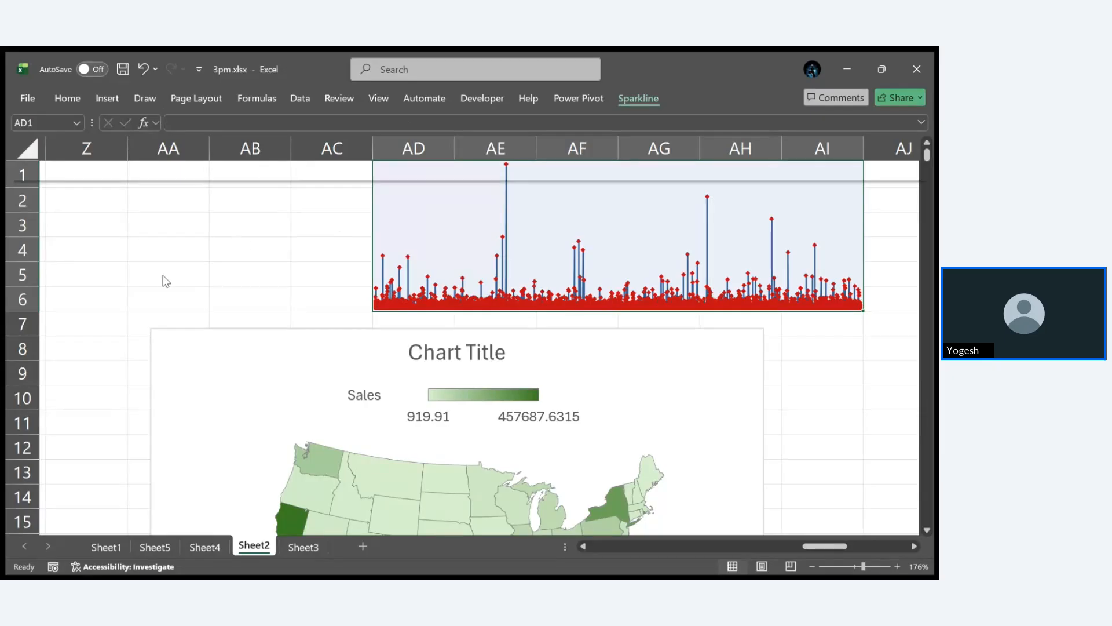
click(257, 161)
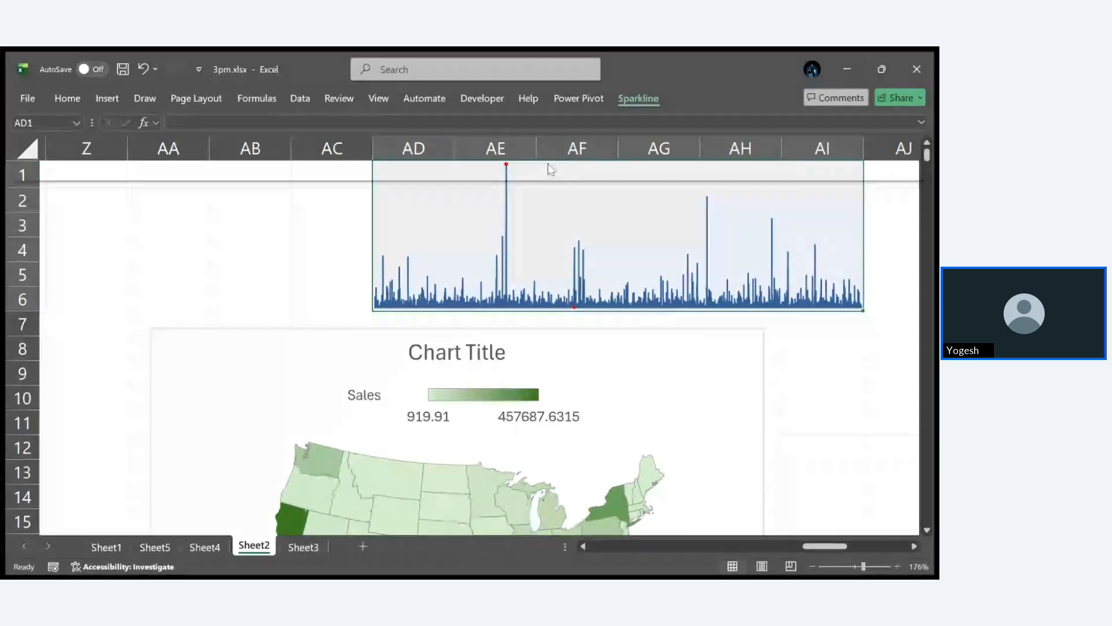
- Apply a light blue sparkline style with dark point markers and show markers on all data points
click(451, 137)
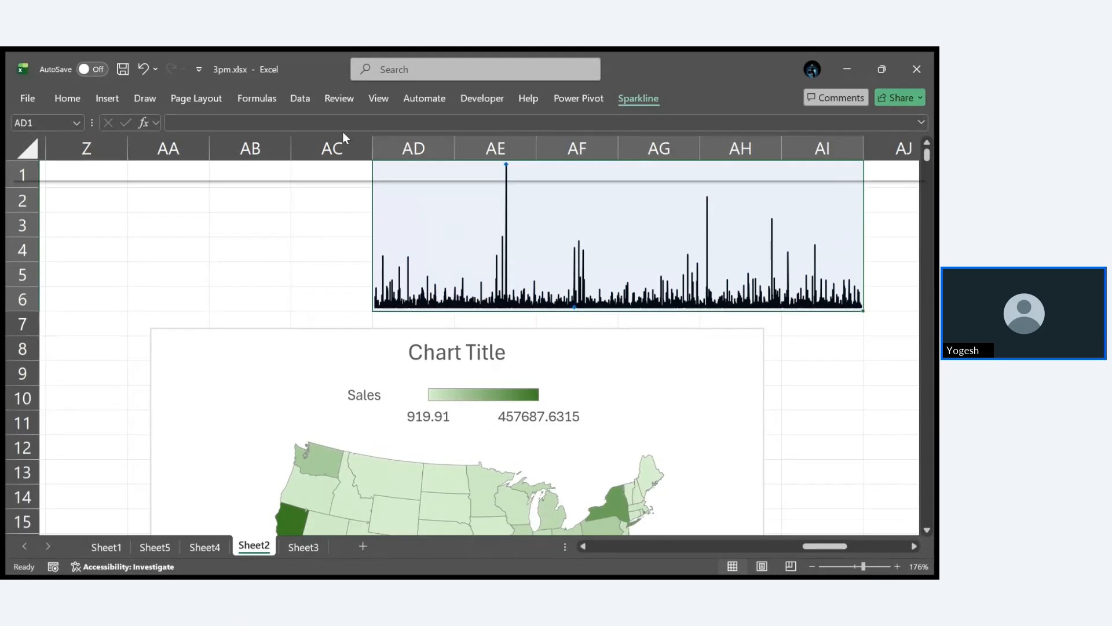
click(343, 131)
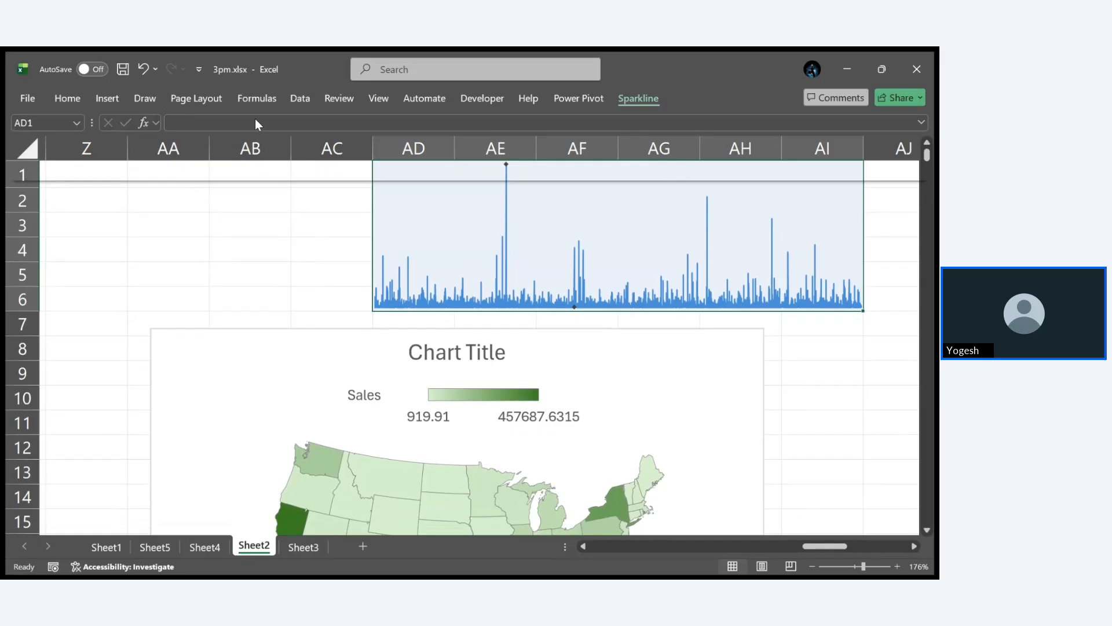
click(255, 158)
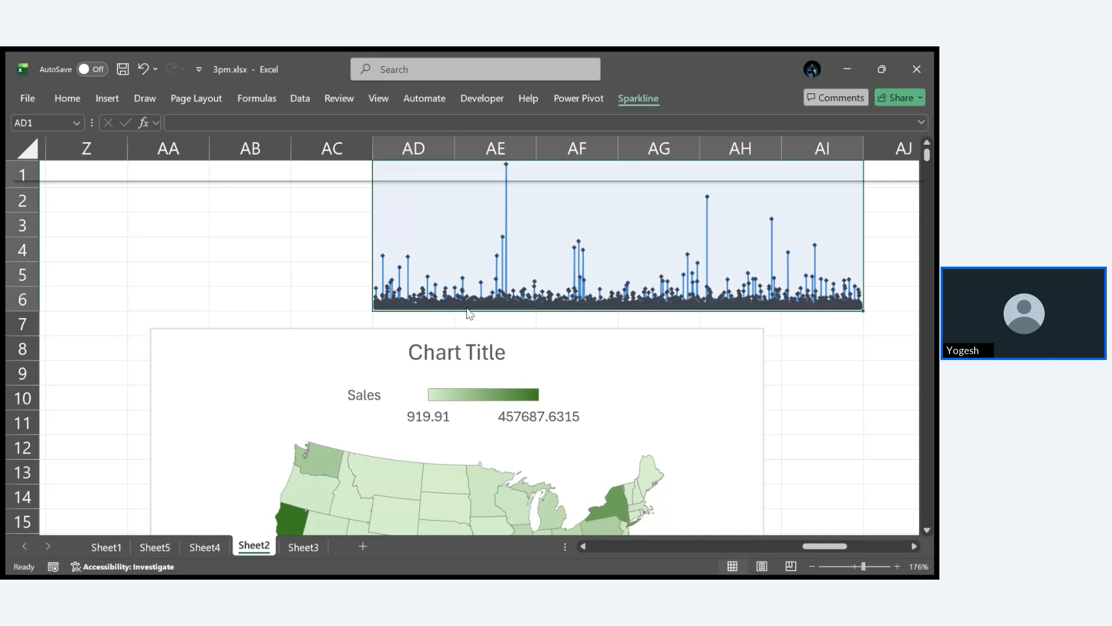
- Colour the sparkline's data markers grey, its high point green and its low point red
scroll(506, 306, up, 2)
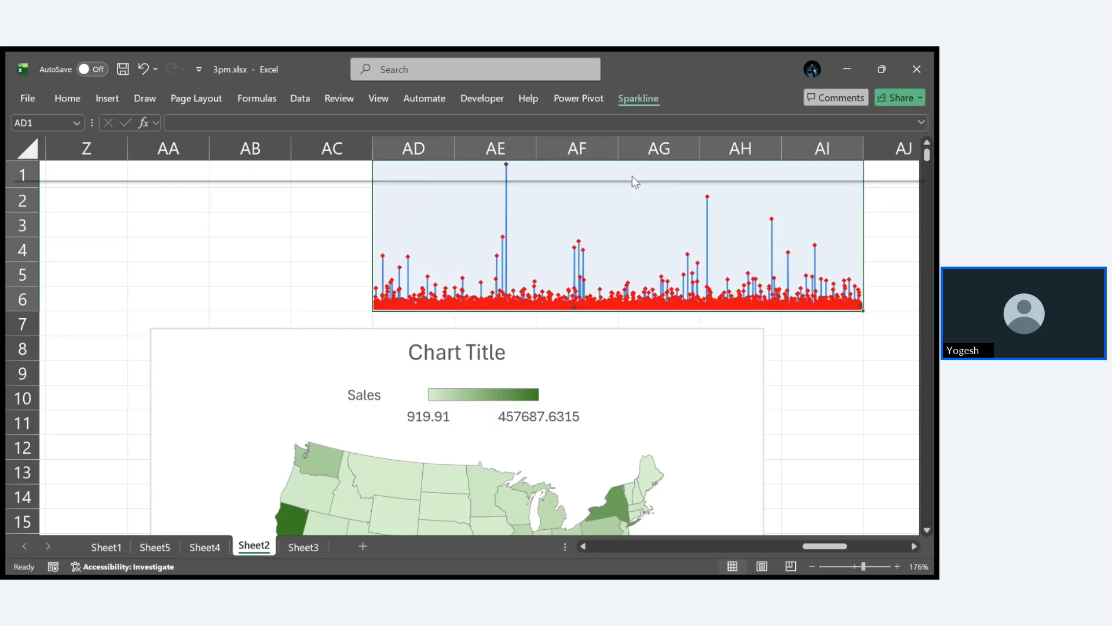
click(697, 235)
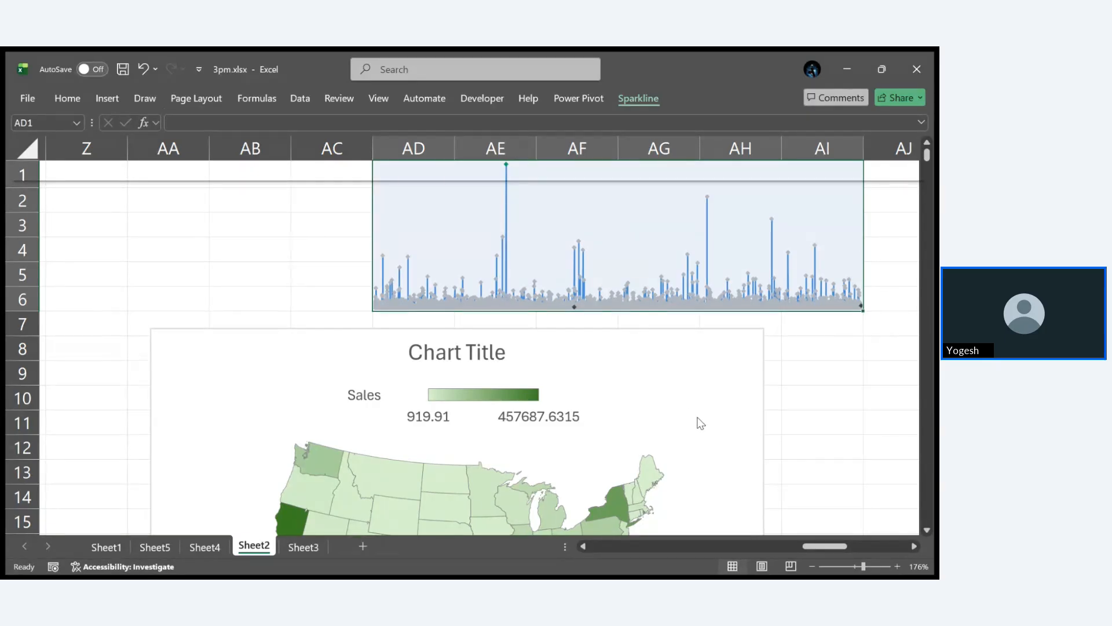
click(266, 234)
scroll(266, 234, up, 1)
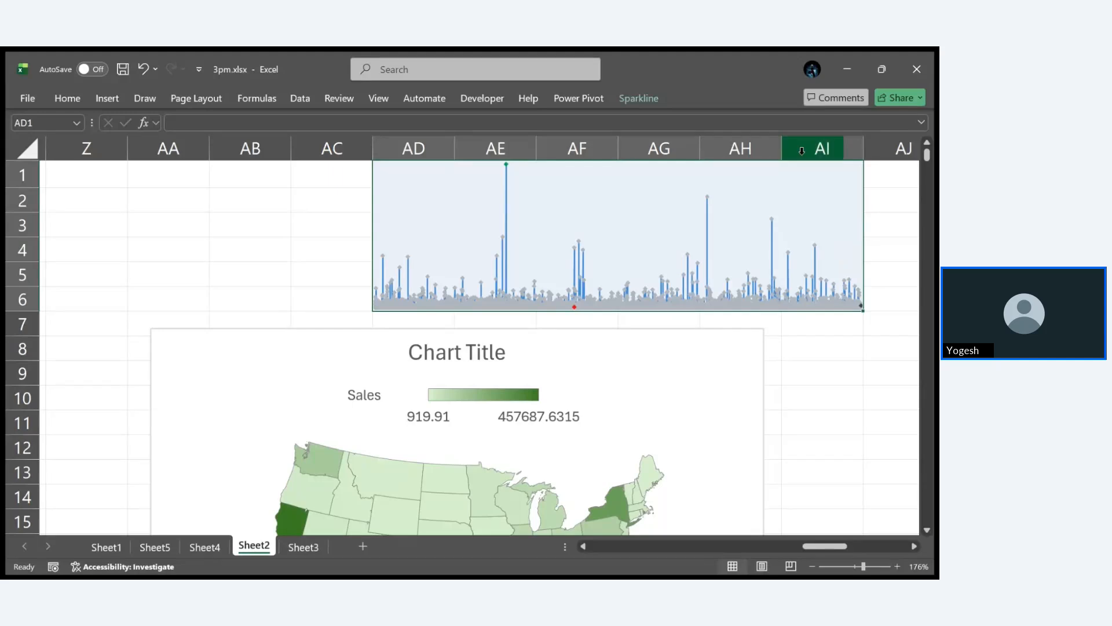
click(655, 101)
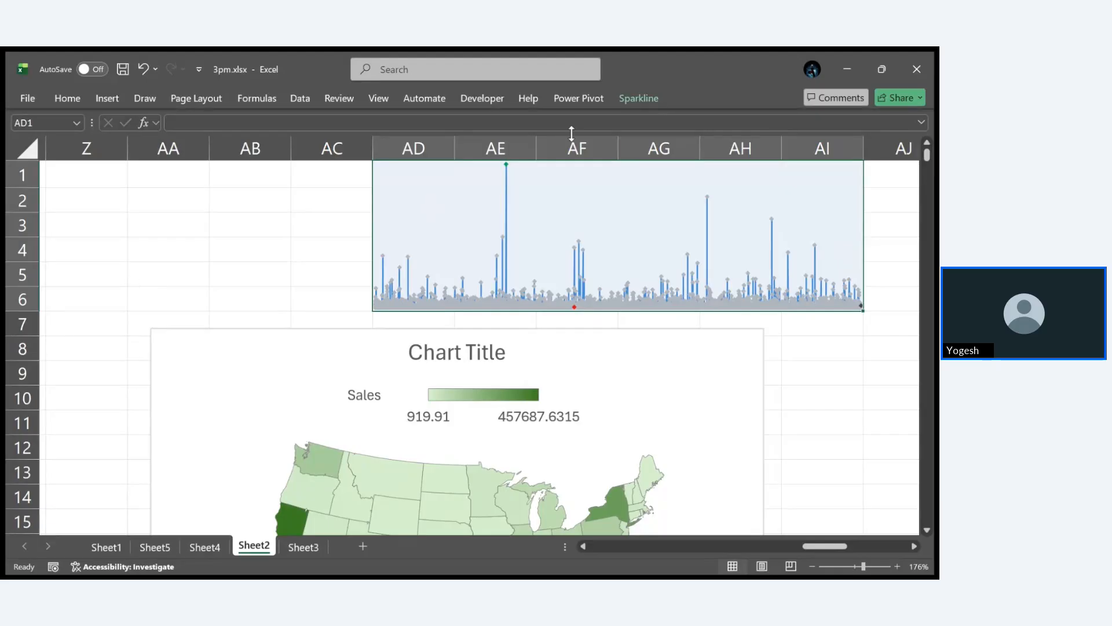
- Insert a slicer for the Region field of the large sales table
click(111, 97)
scroll(129, 291, left, 5)
click(282, 323)
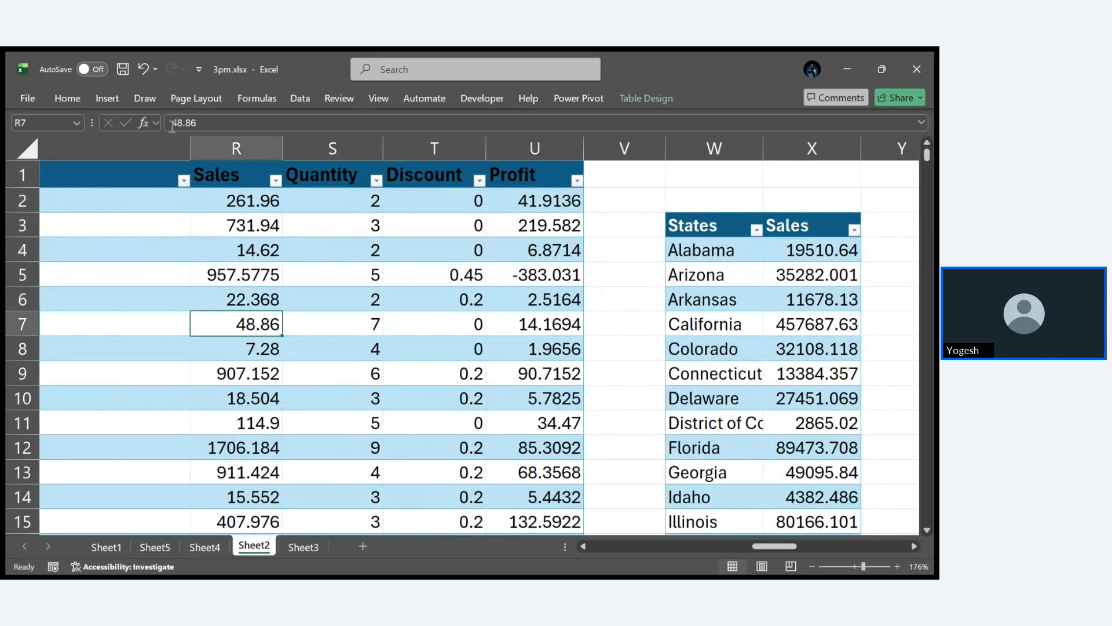
click(115, 100)
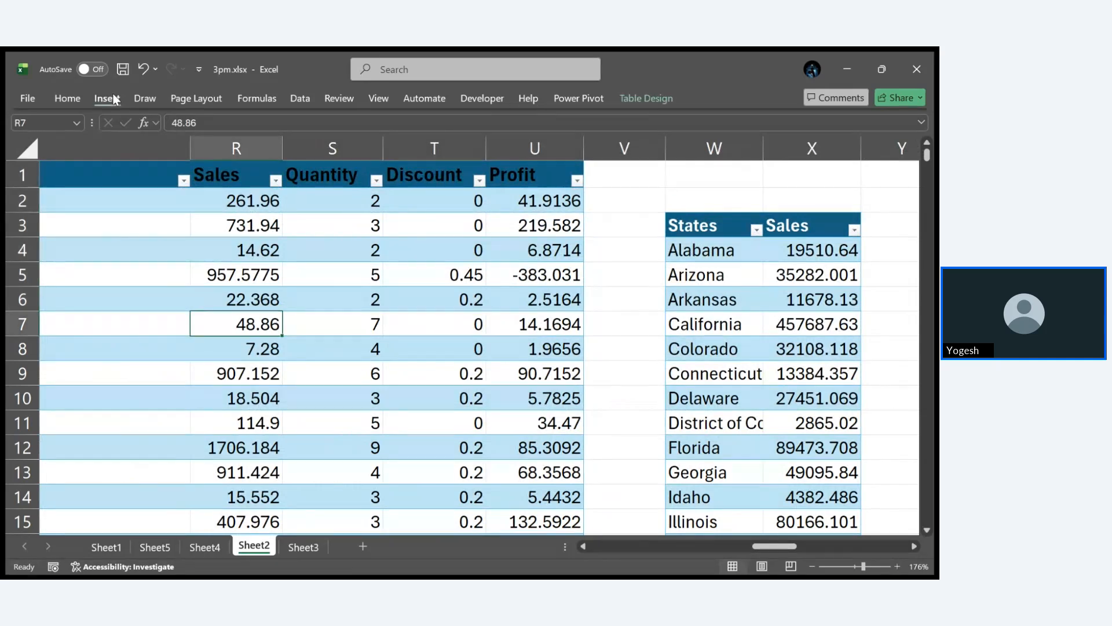
click(688, 118)
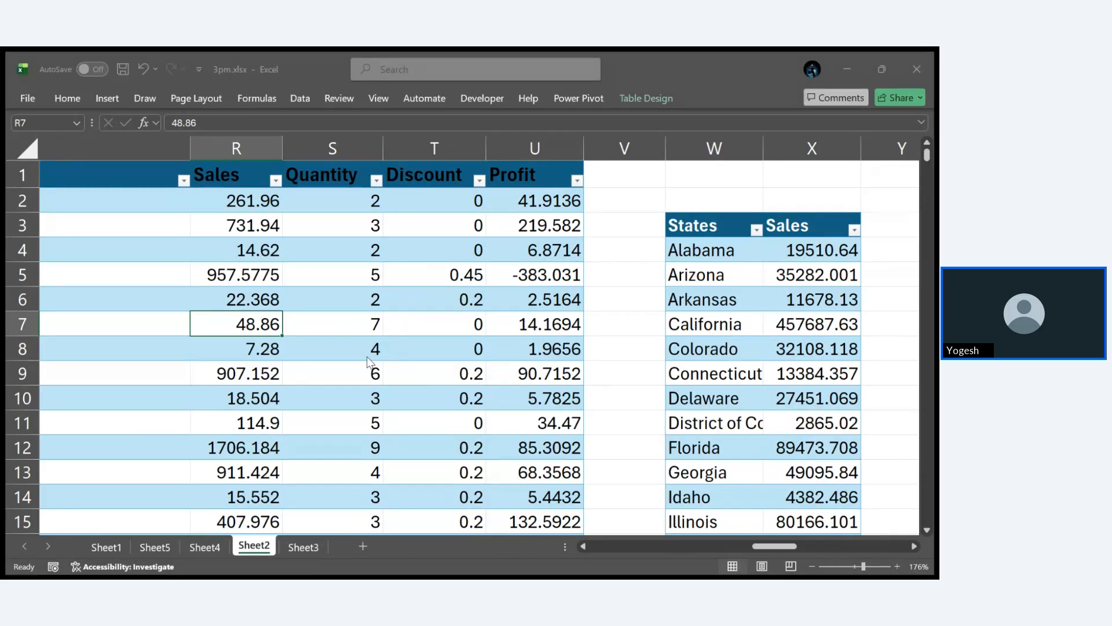
click(427, 438)
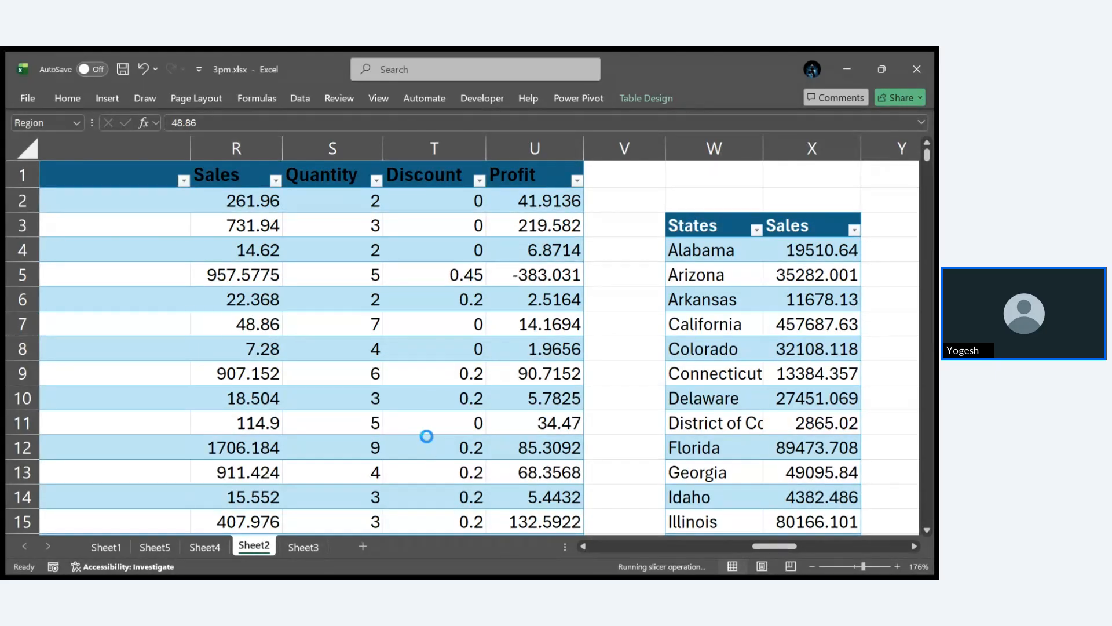
scroll(589, 399, down, 5)
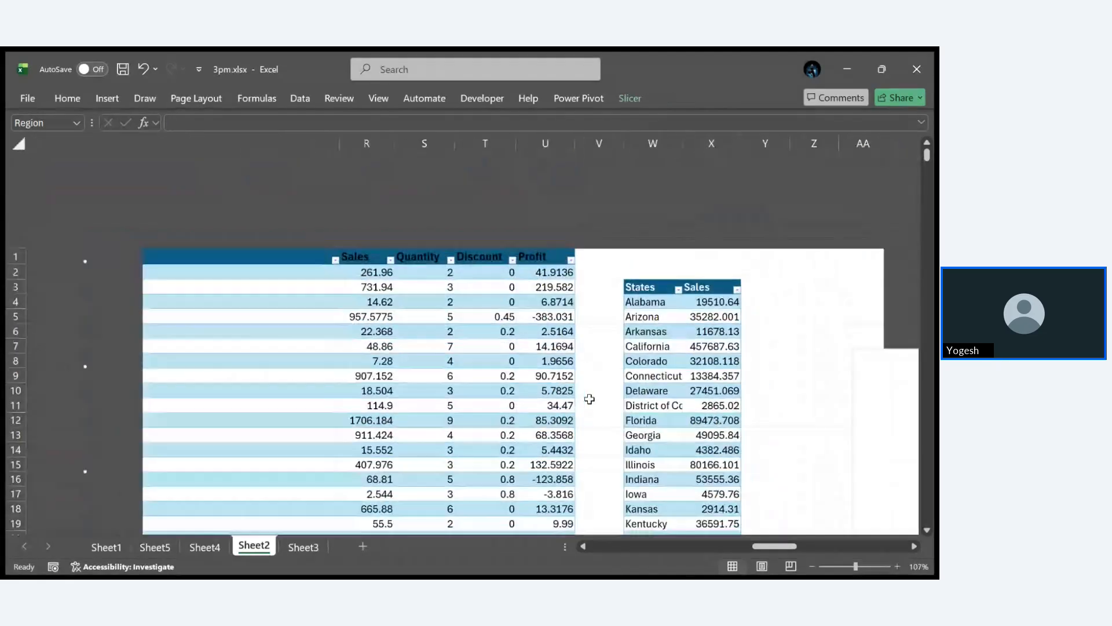
scroll(590, 399, down, 5)
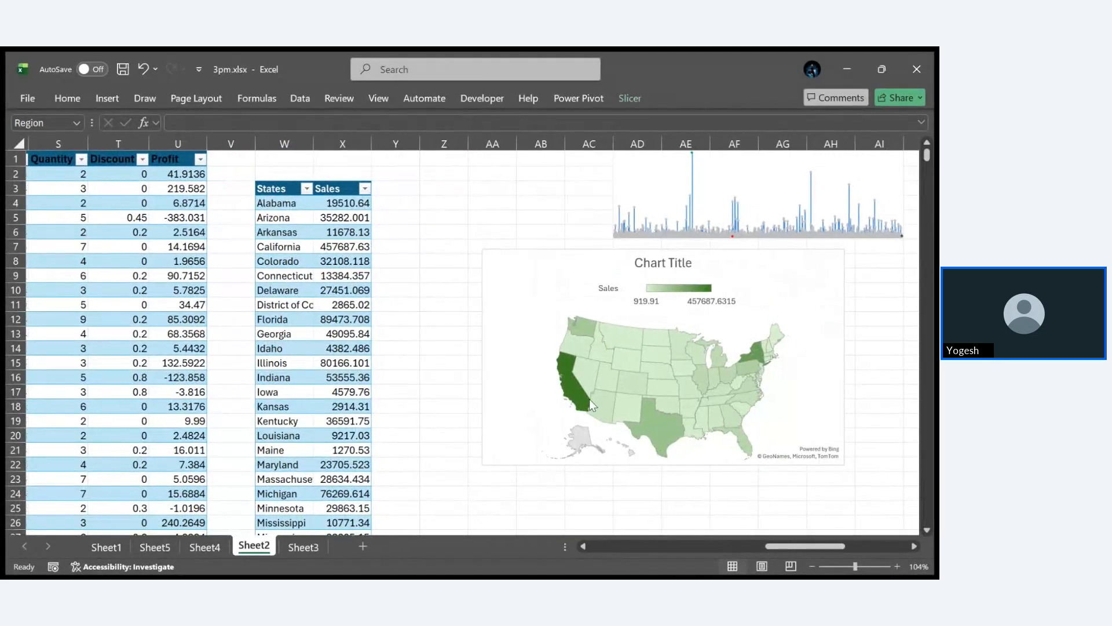
scroll(593, 405, up, 5)
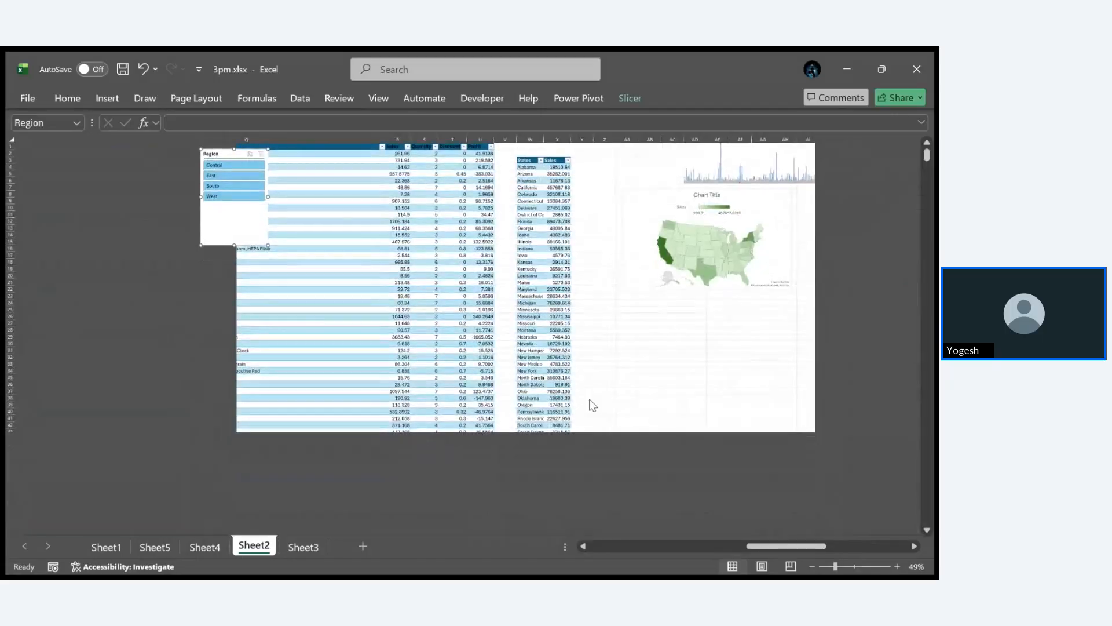
scroll(262, 249, up, 4)
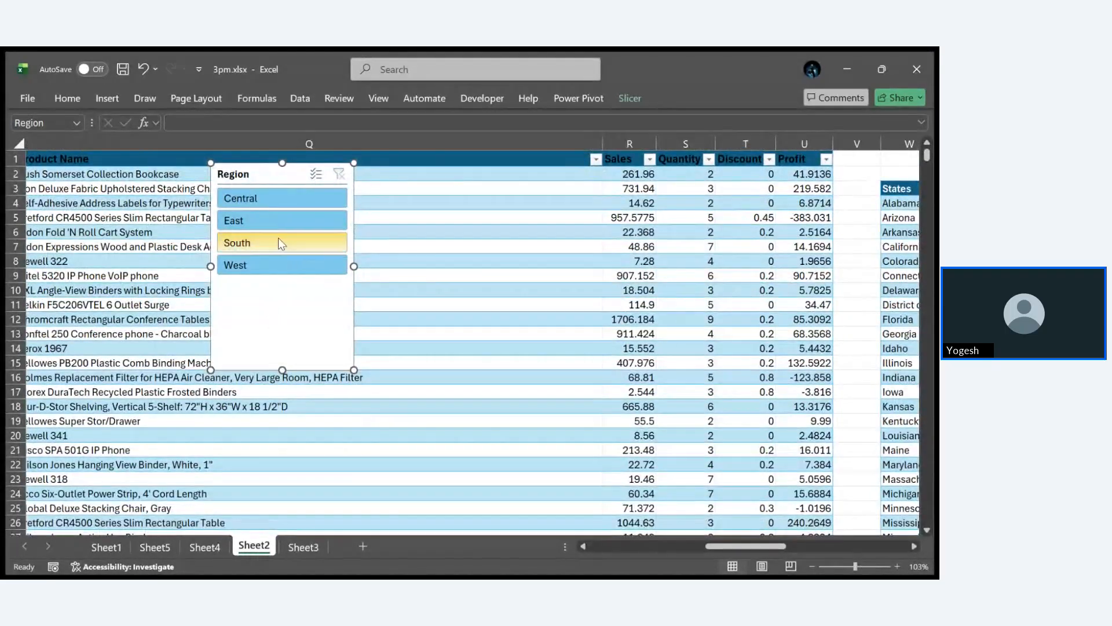
- Filter the sales table to the Central region with the slicer, and delete the slicer
click(262, 197)
scroll(520, 246, left, 5)
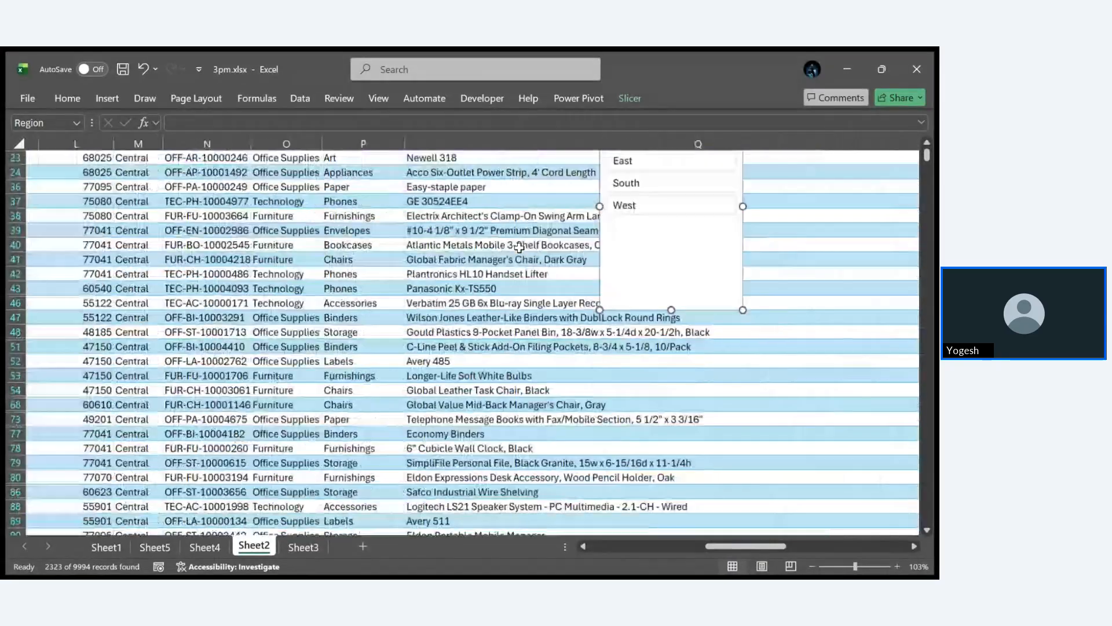
scroll(520, 247, left, 2)
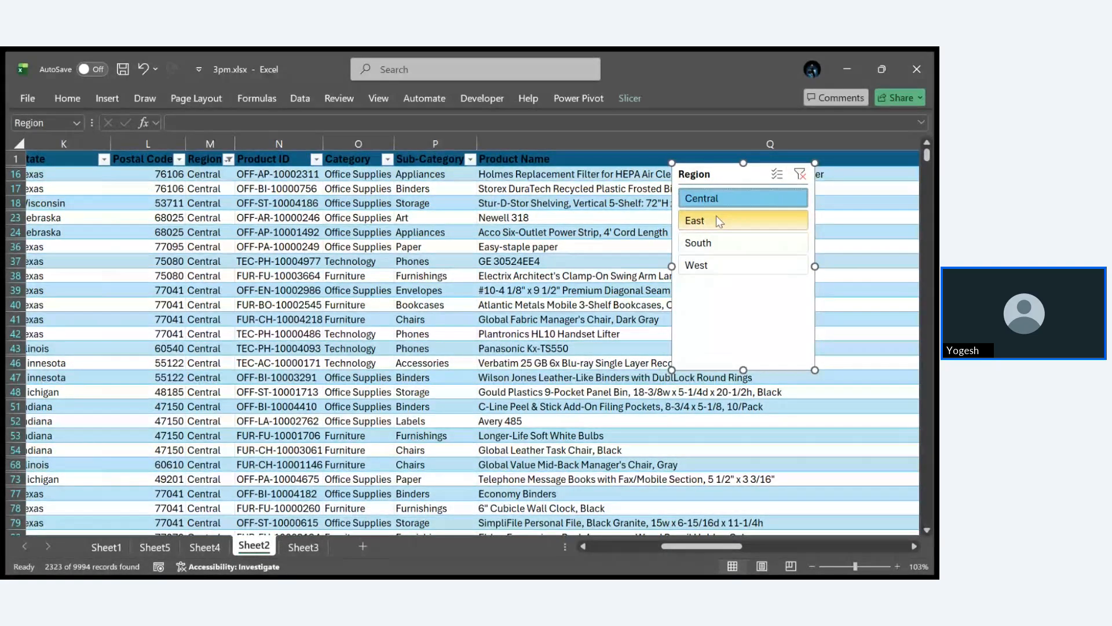
click(719, 331)
key(Delete)
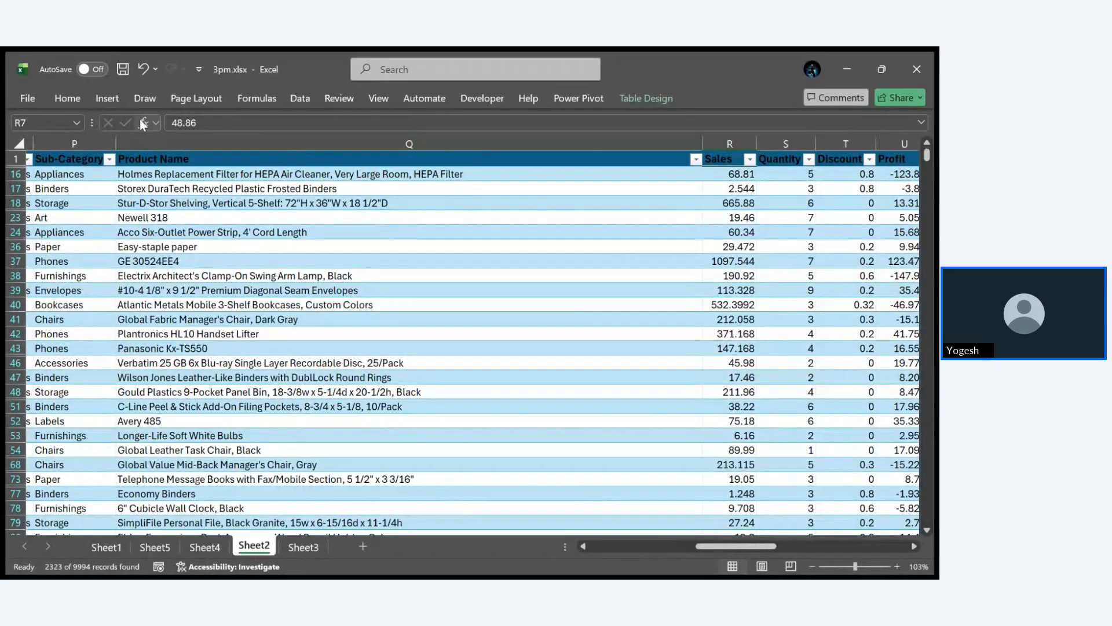
click(113, 103)
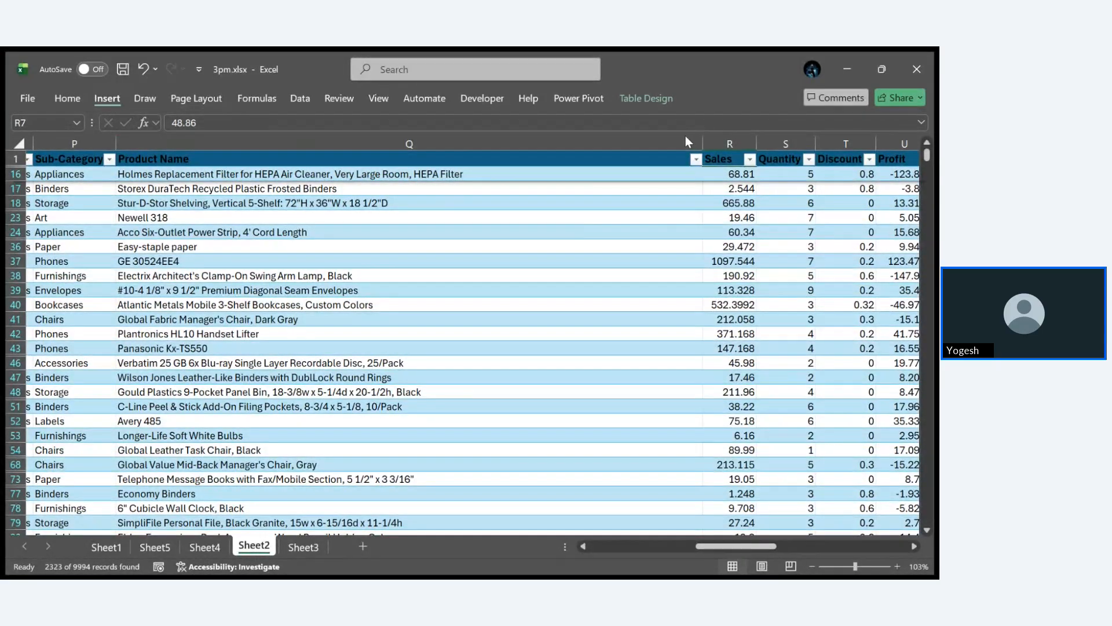
click(633, 139)
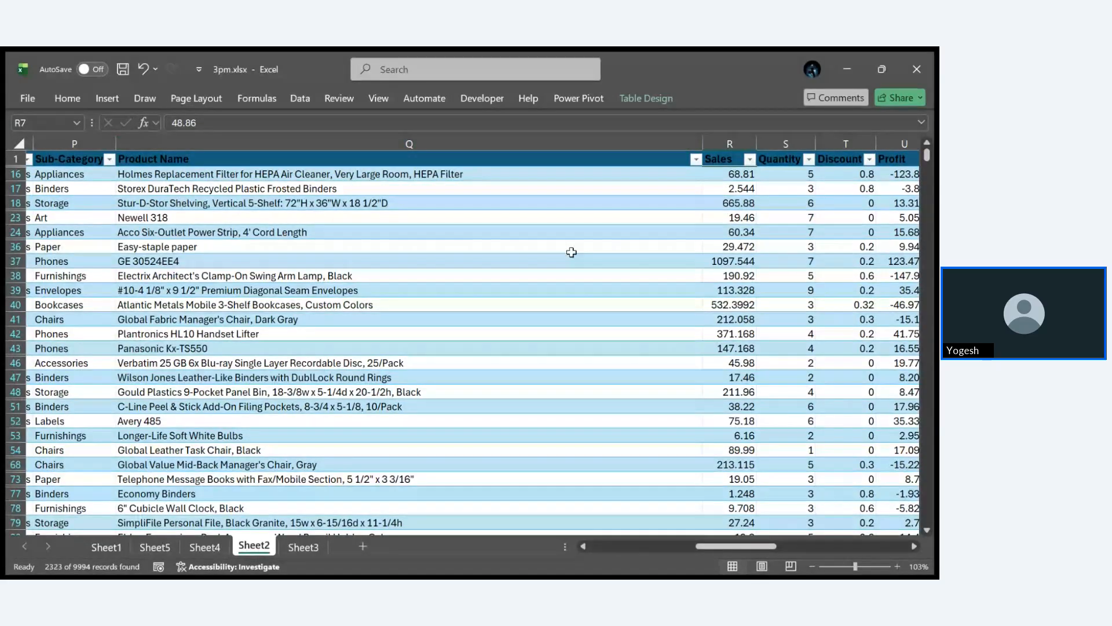
click(406, 305)
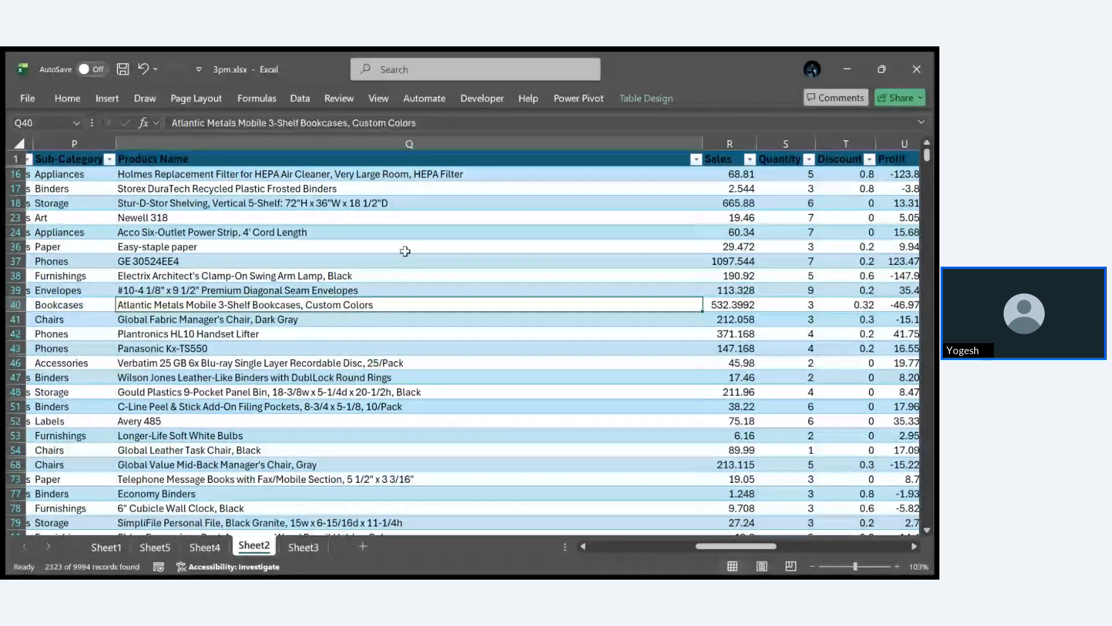
click(110, 96)
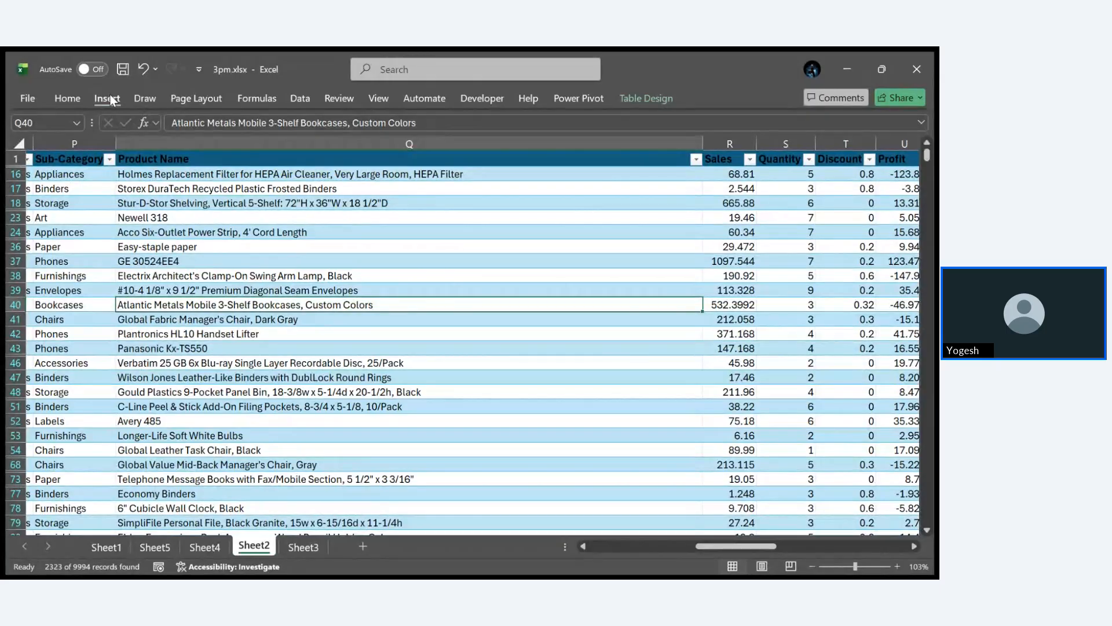
click(701, 137)
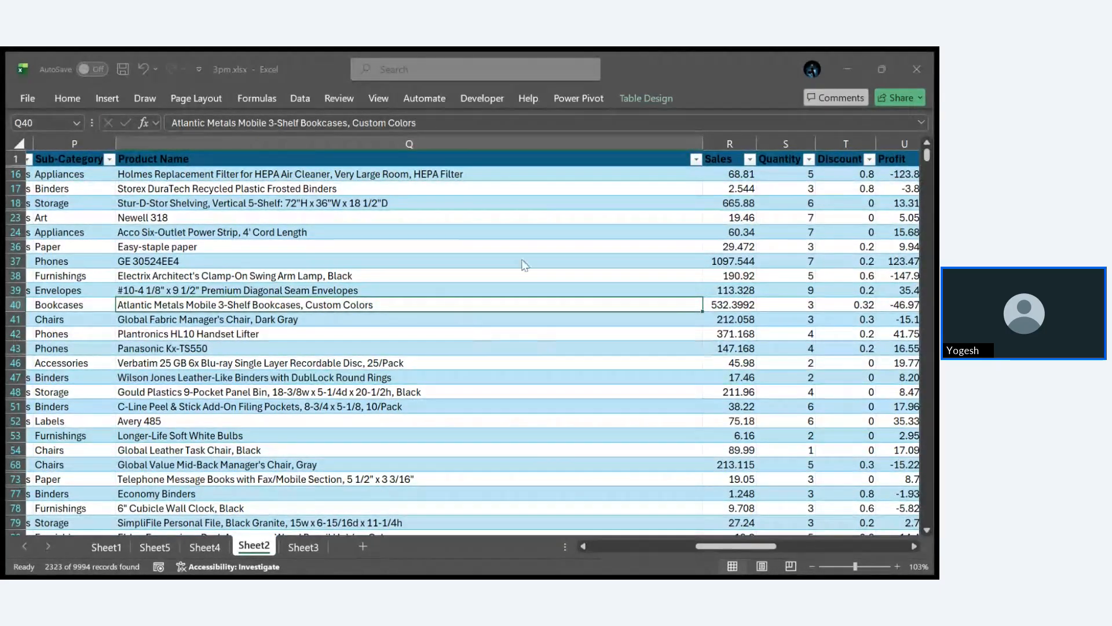
scroll(285, 325, left, 3)
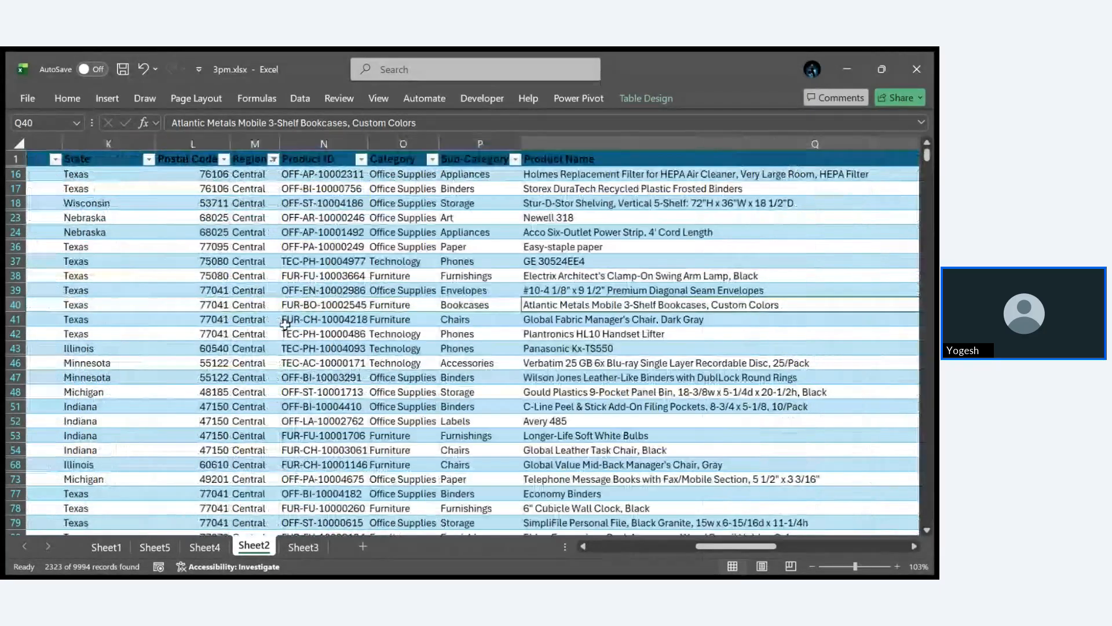
scroll(285, 324, left, 5)
click(204, 188)
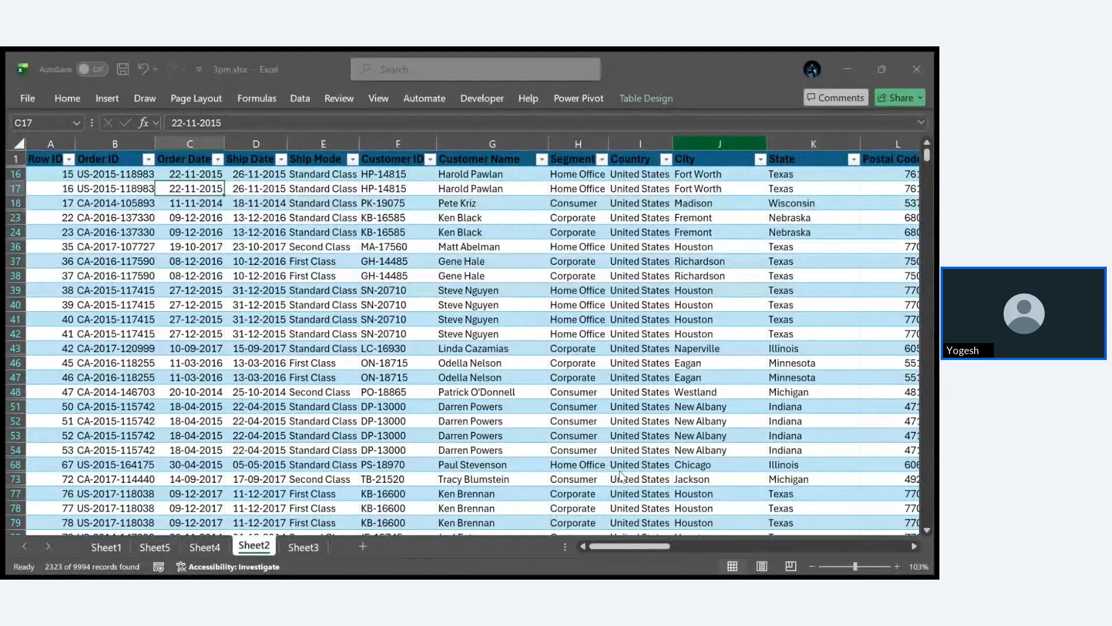
scroll(622, 476, down, 4)
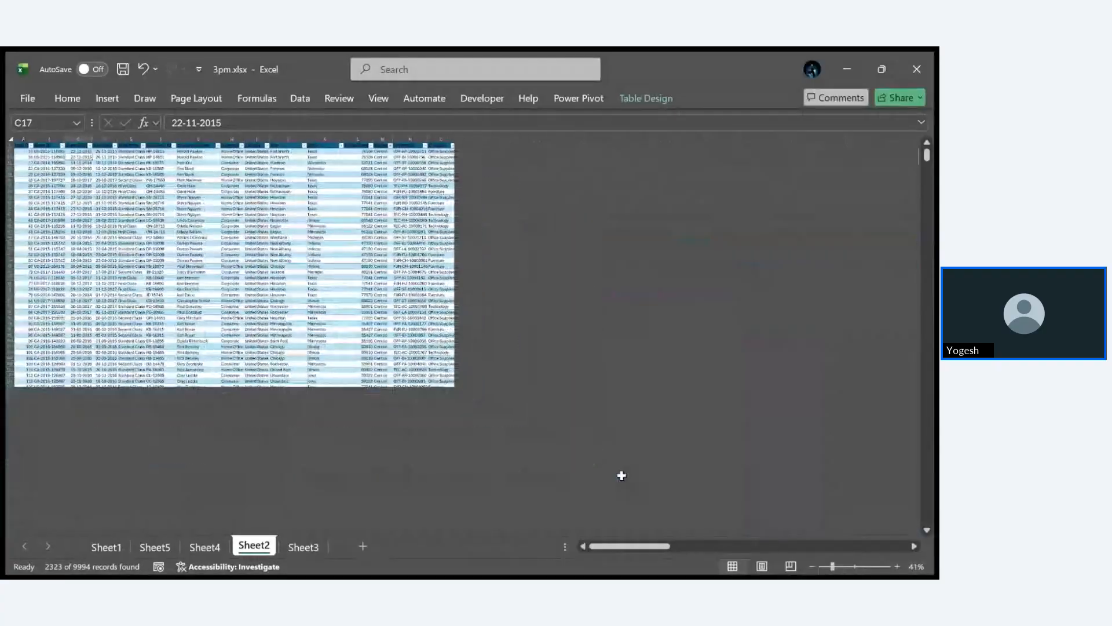
click(653, 301)
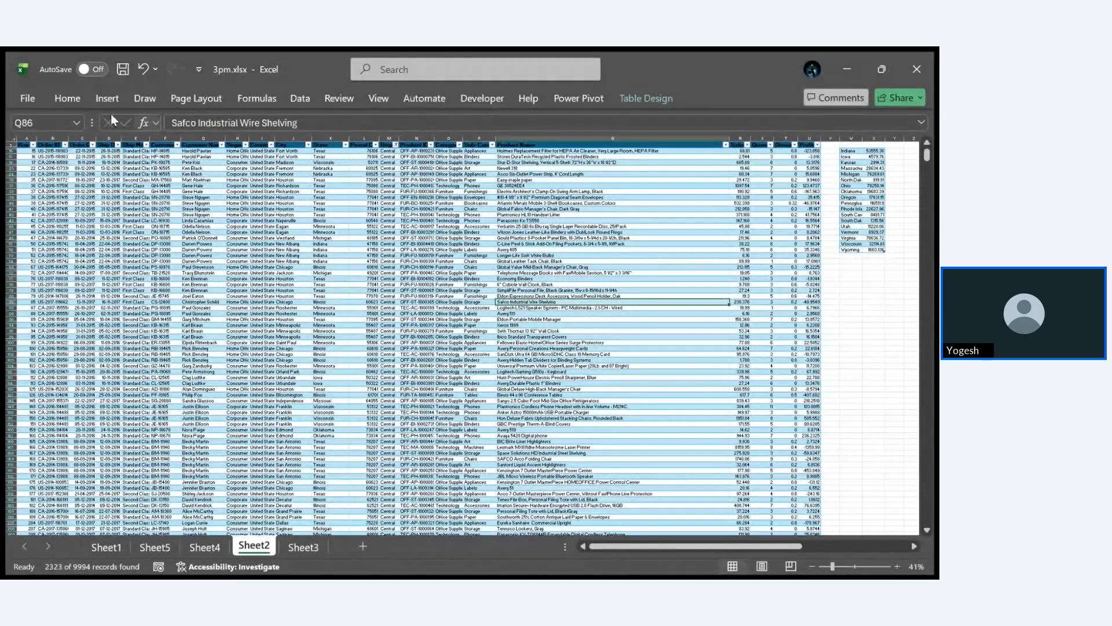
click(108, 99)
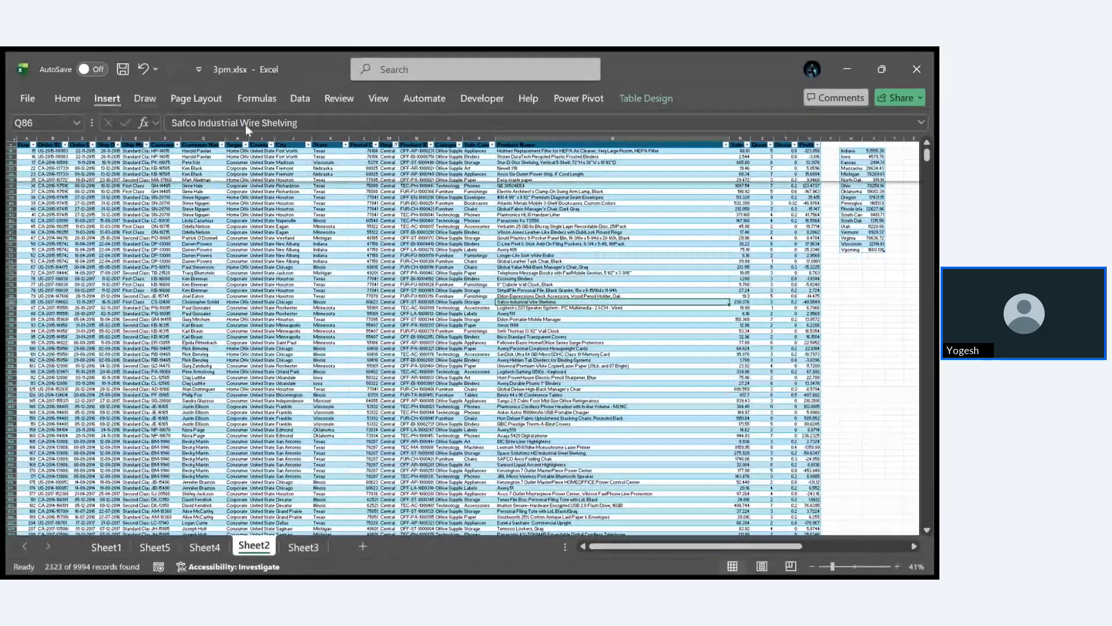
click(713, 146)
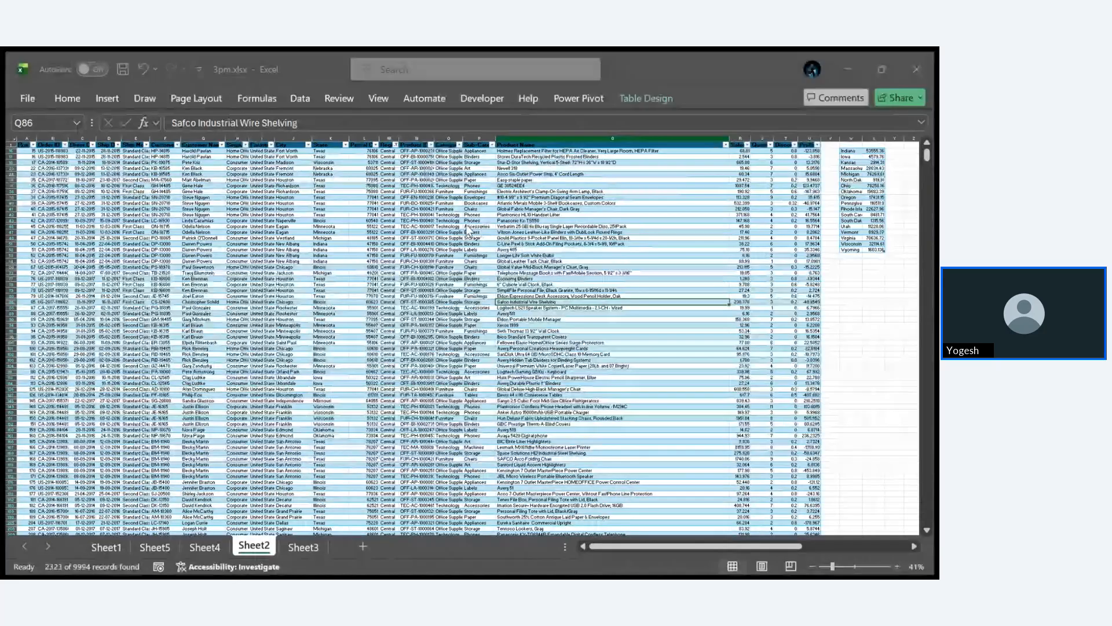
click(556, 207)
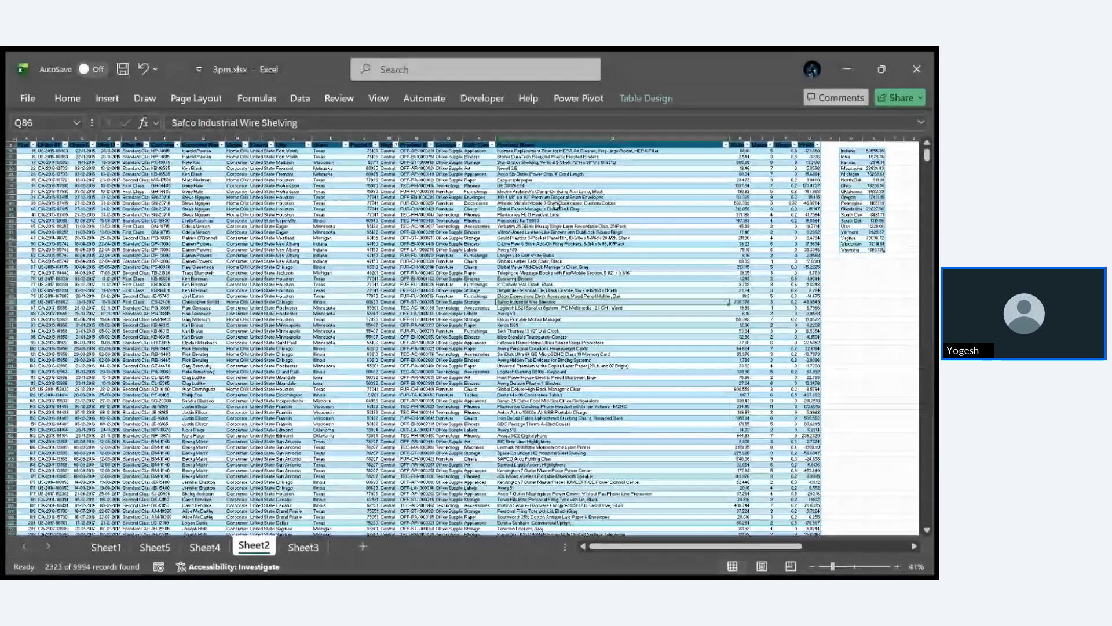
scroll(262, 336, up, 5)
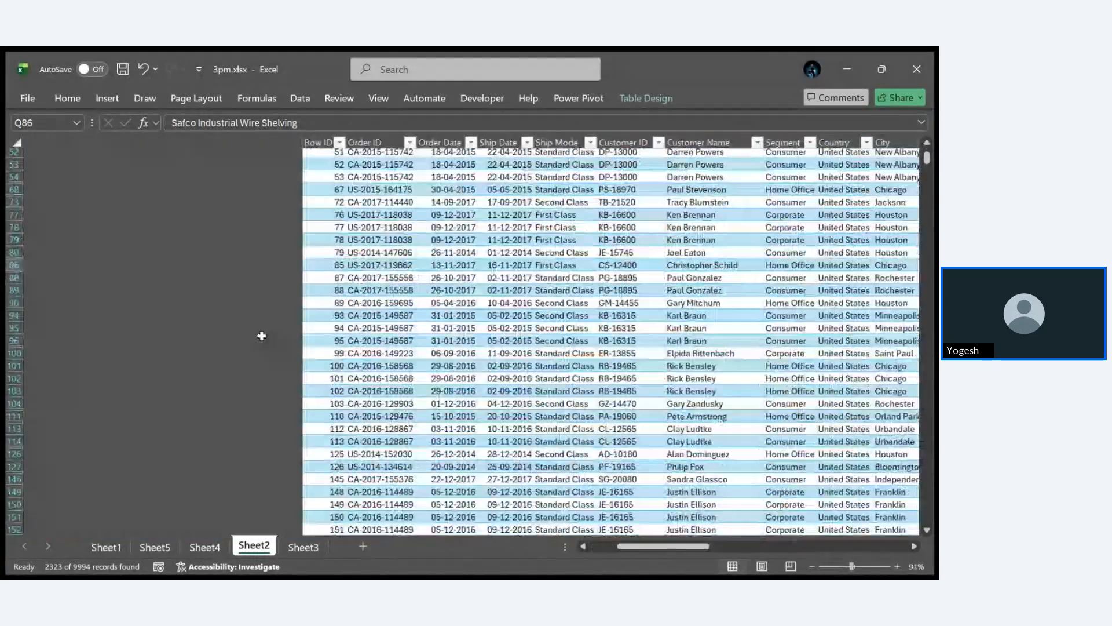
scroll(262, 336, up, 5)
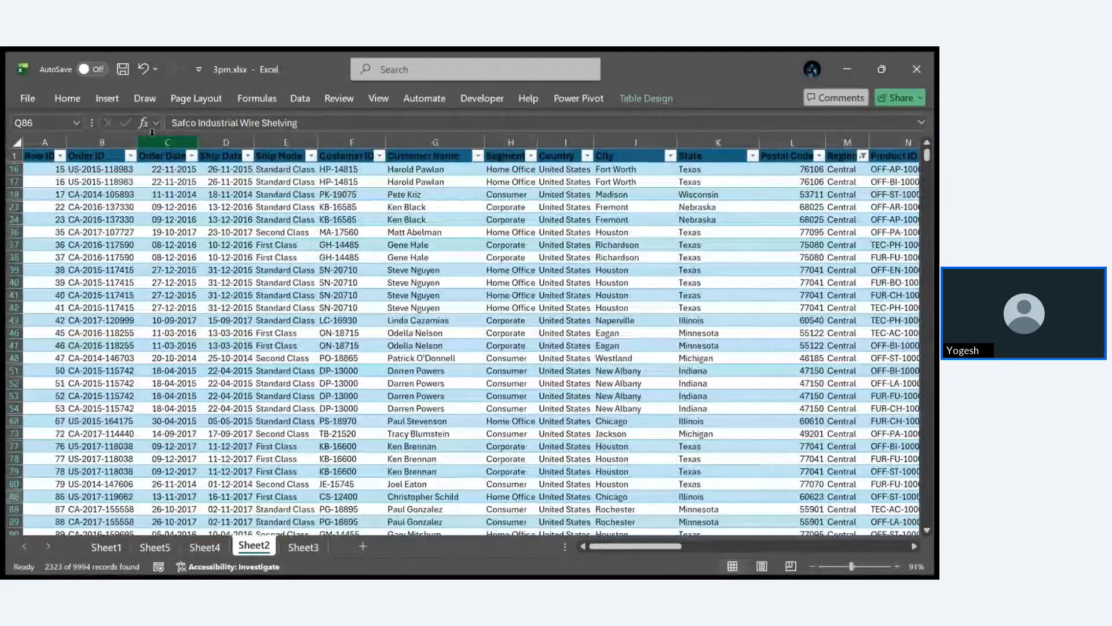
click(157, 141)
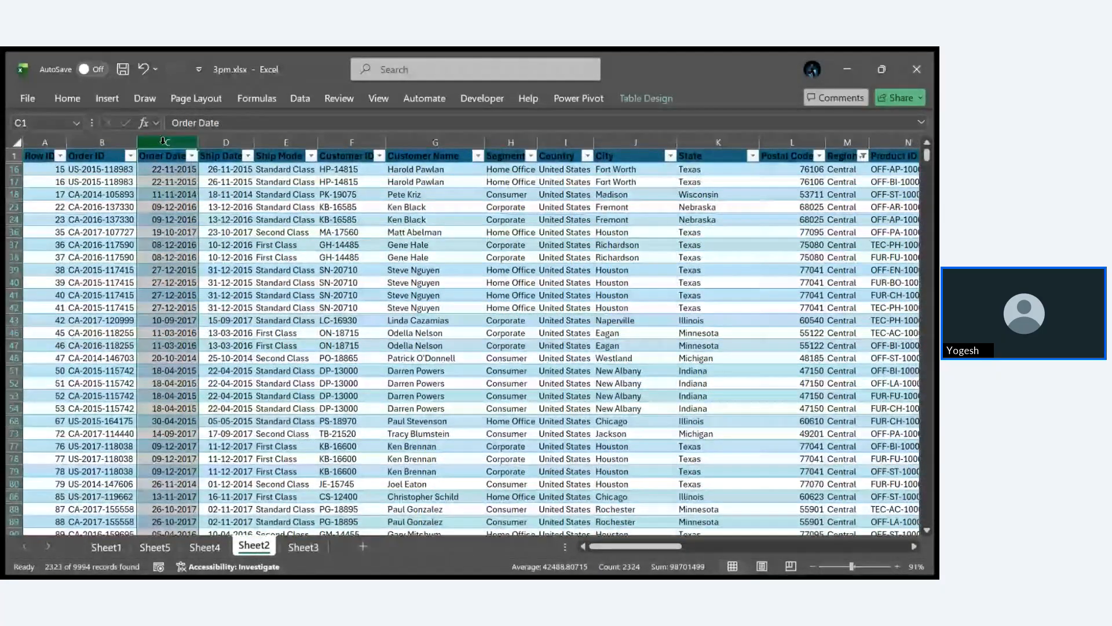
click(170, 159)
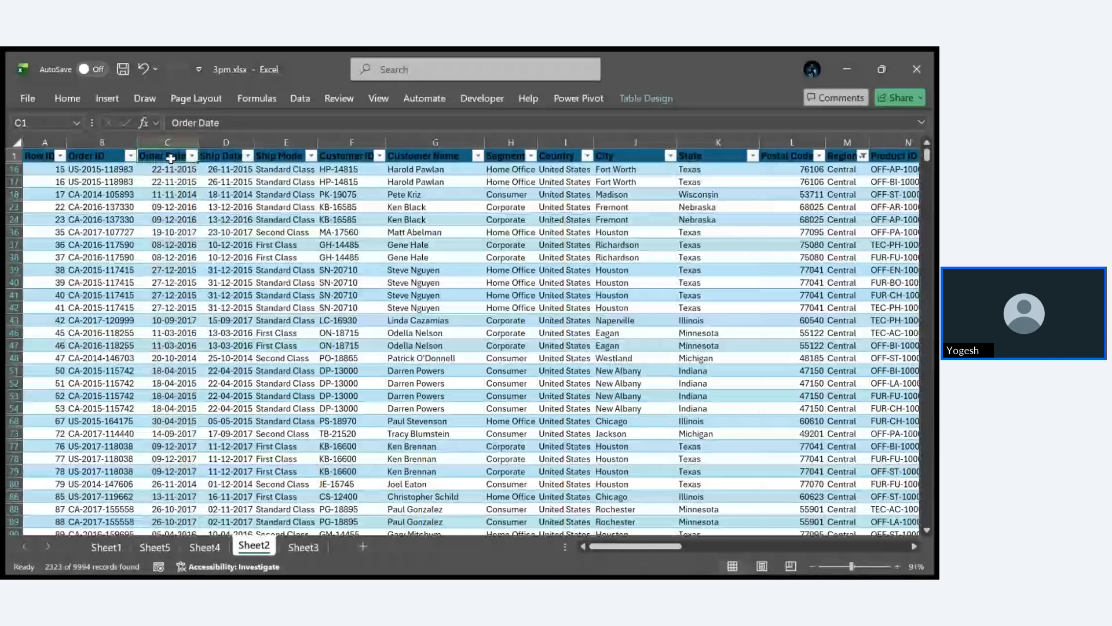
click(169, 153)
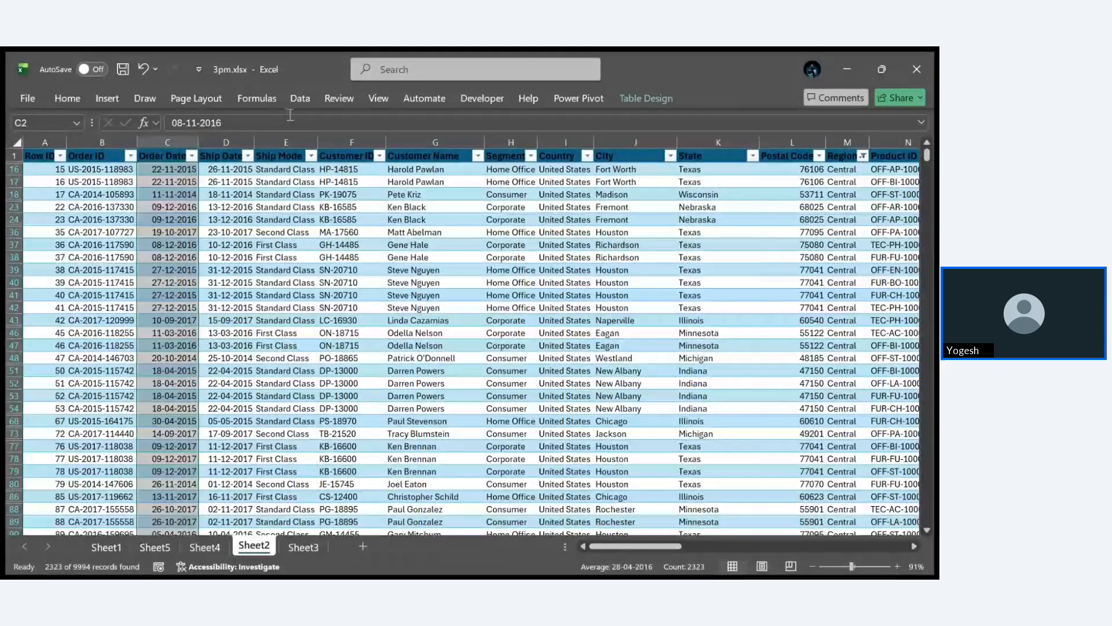
click(108, 98)
click(690, 146)
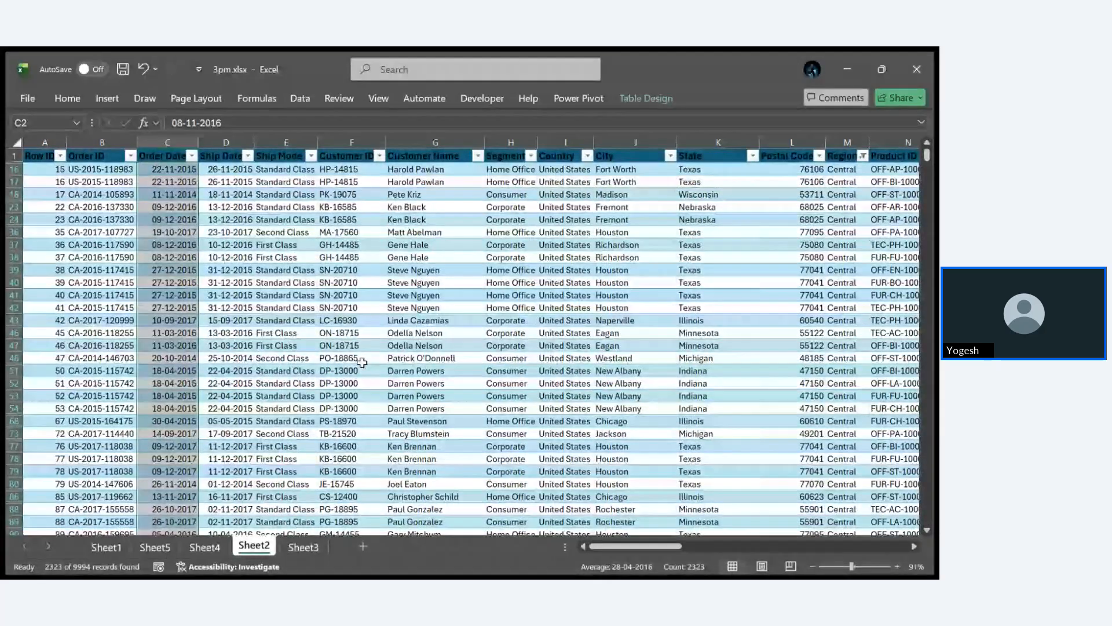
scroll(361, 362, right, 3)
click(361, 360)
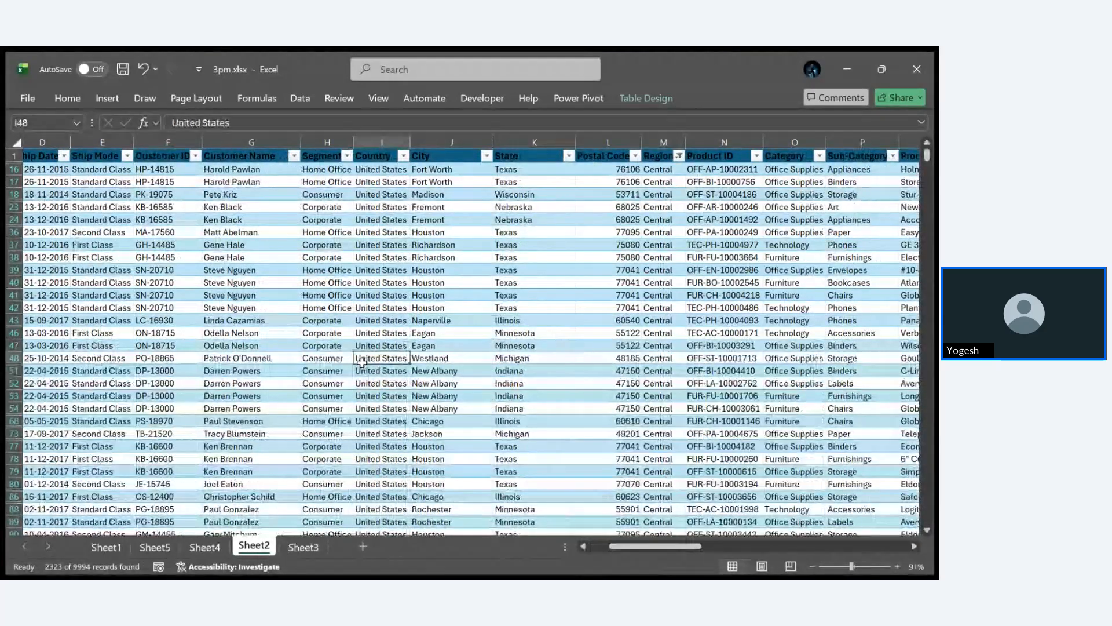
scroll(361, 362, left, 3)
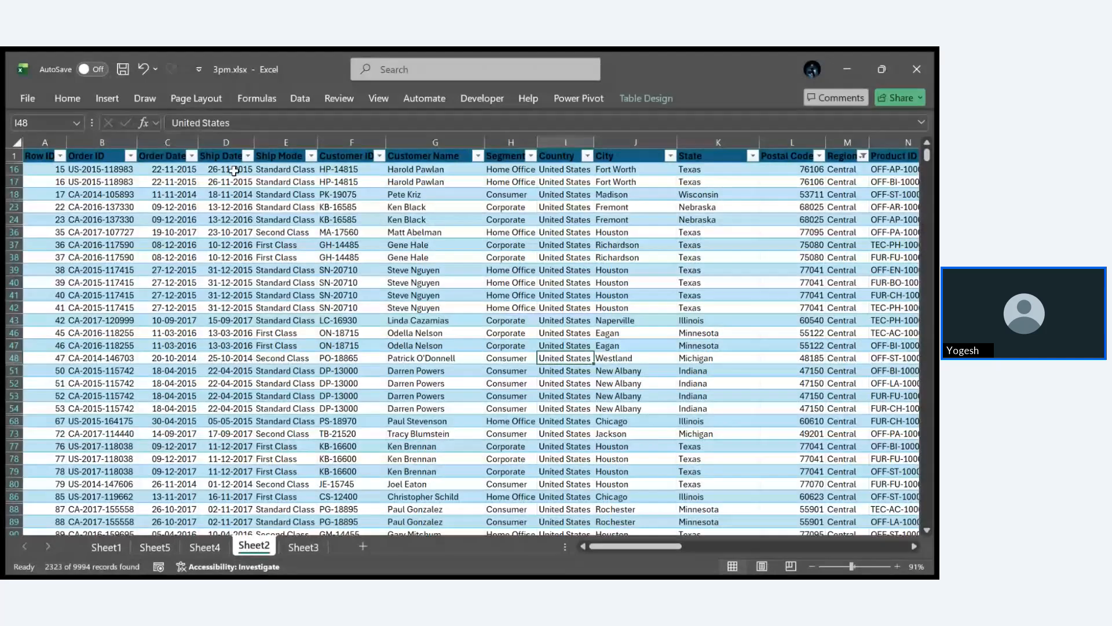
click(107, 99)
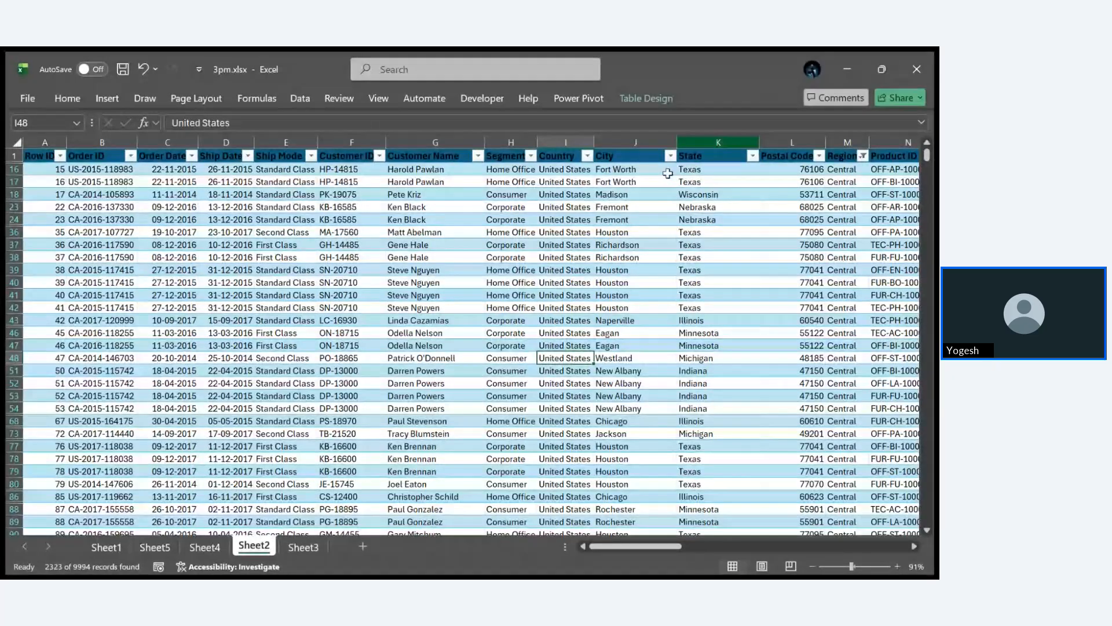
- Add a new worksheet and name it Dashboard
click(363, 546)
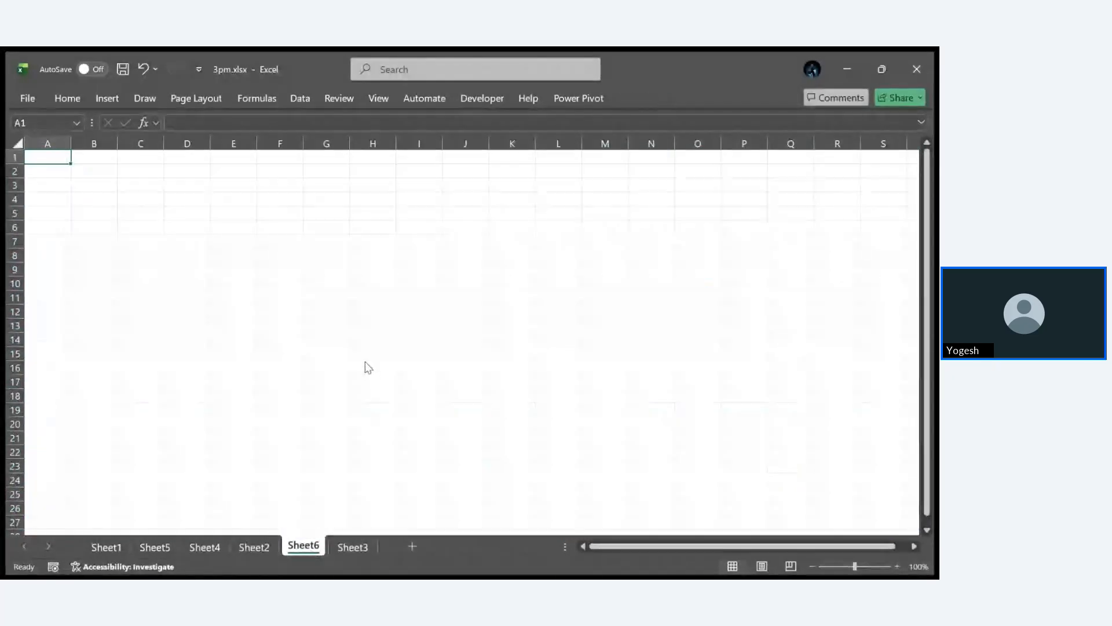
text(Dashboard)
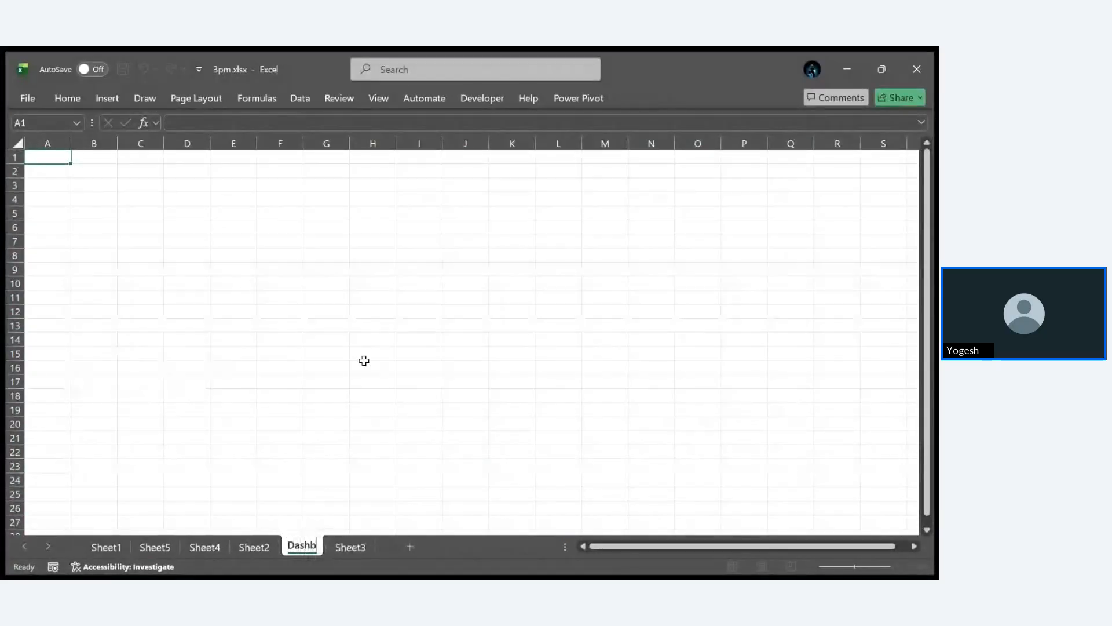
key(Return)
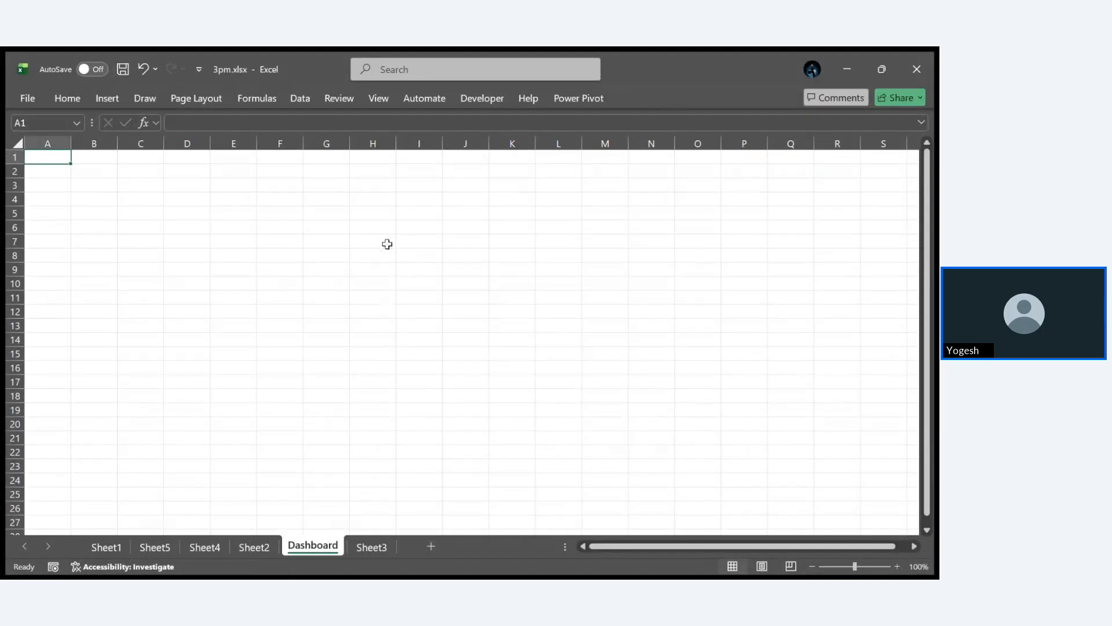
- Hide the gridlines and the formula bar on the Dashboard sheet
click(380, 98)
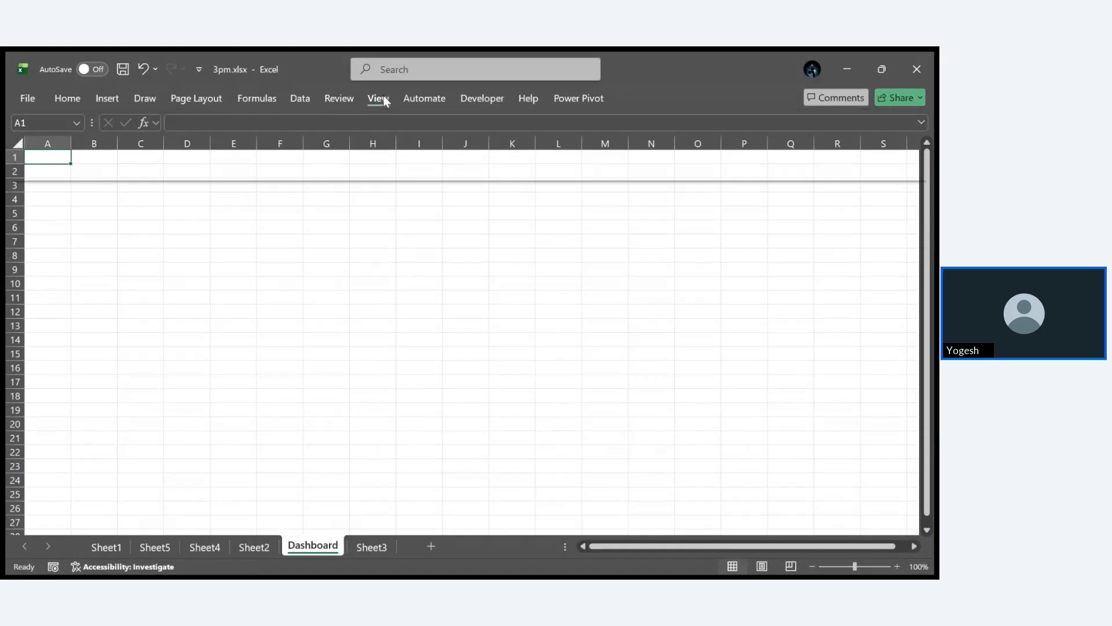
click(325, 173)
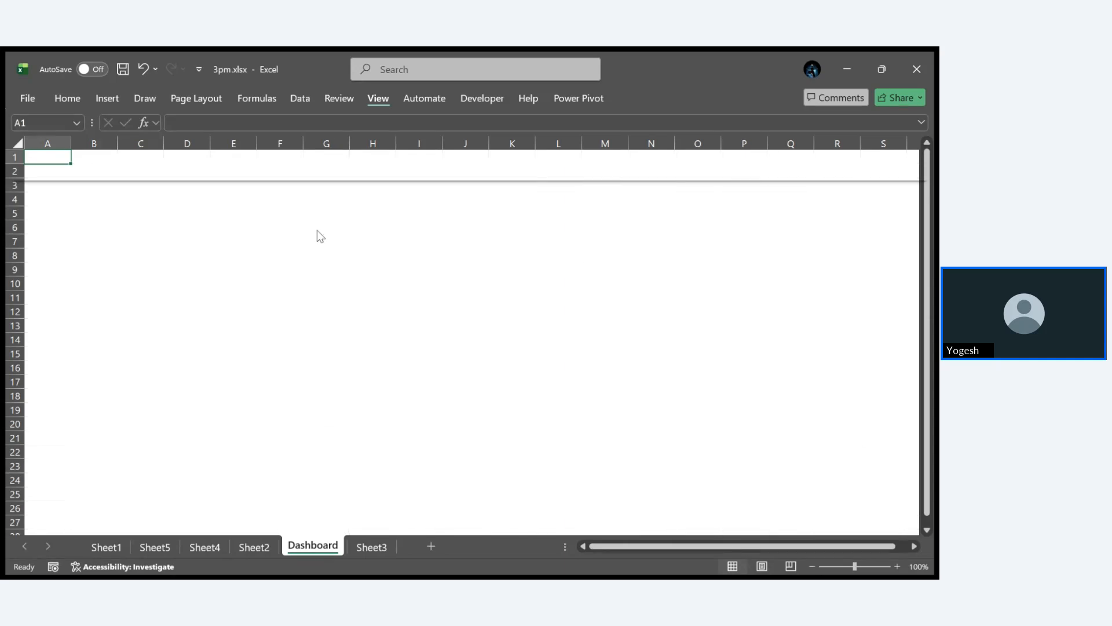
click(330, 164)
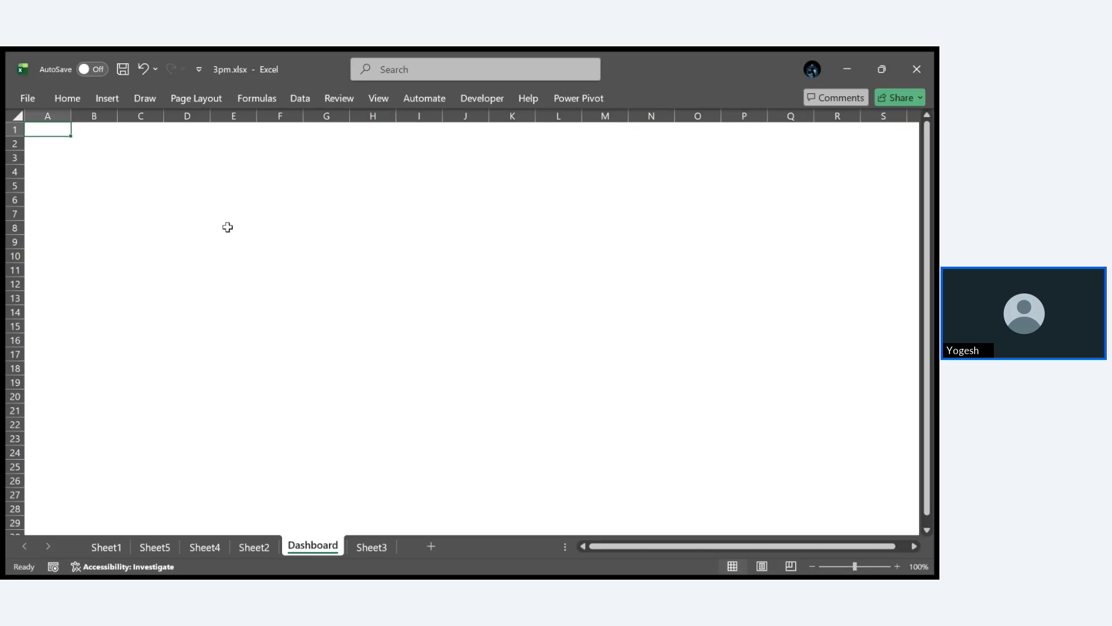
- Stretch the squashed US map chart on Sheet2 downward to about row 53
key(ctrl+Page_Up)
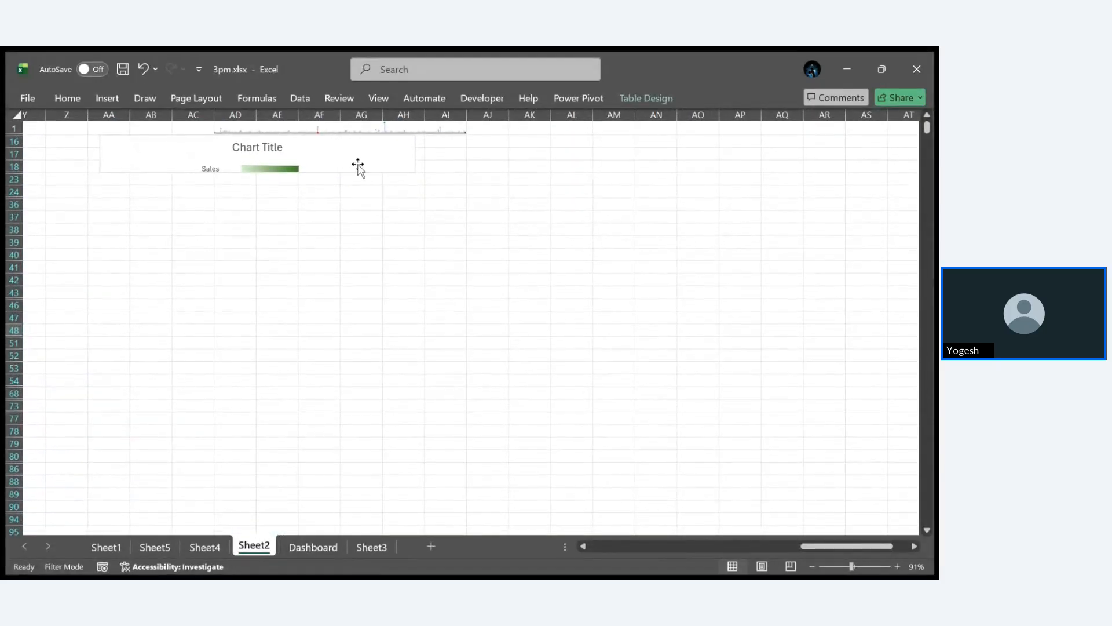
click(358, 168)
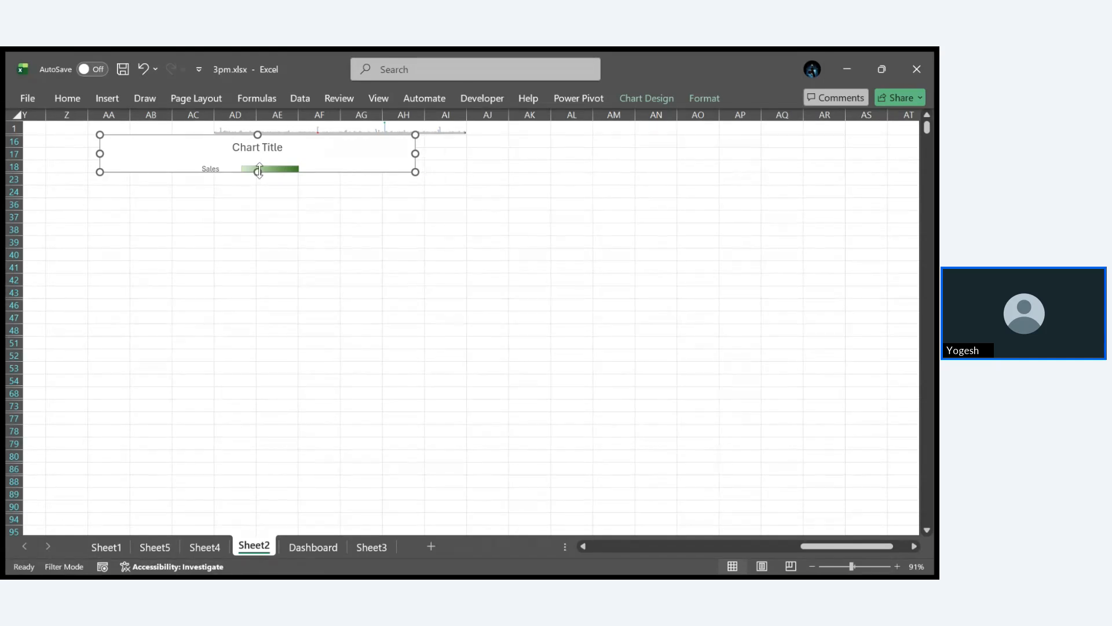
drag(257, 172, 239, 376)
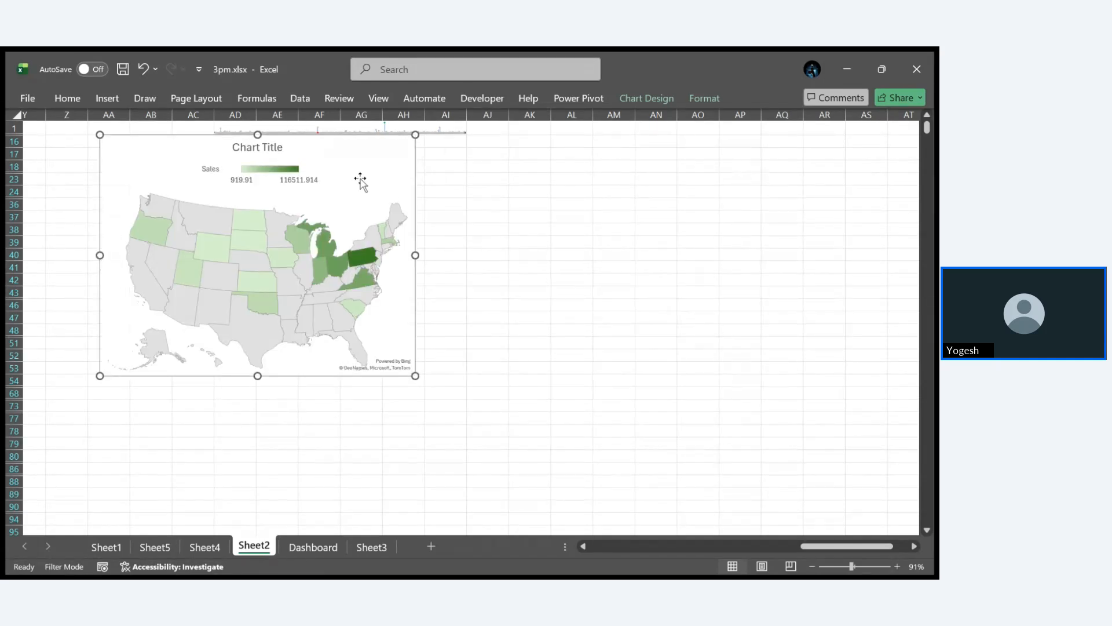
- Move the US map chart from Sheet2 to the Dashboard sheet as an embedded object
click(661, 96)
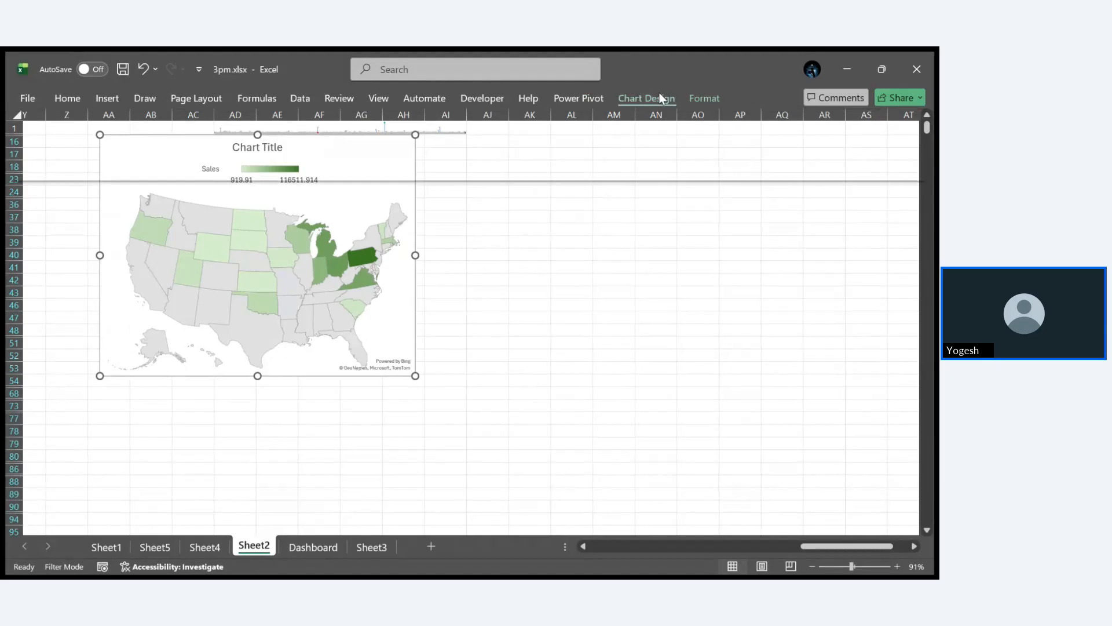
click(614, 132)
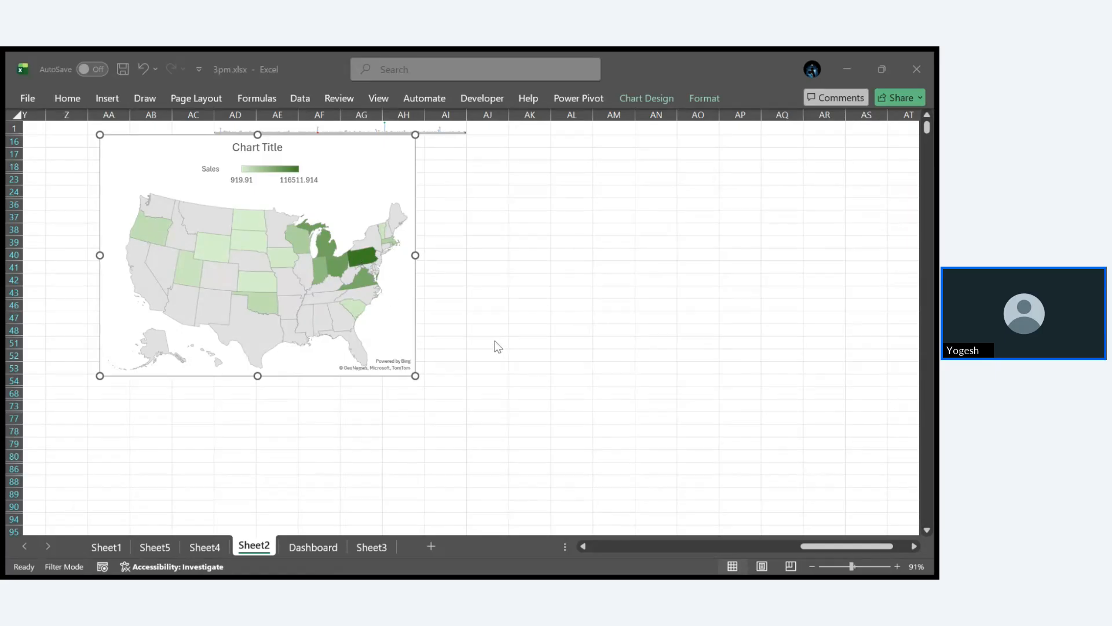
click(491, 326)
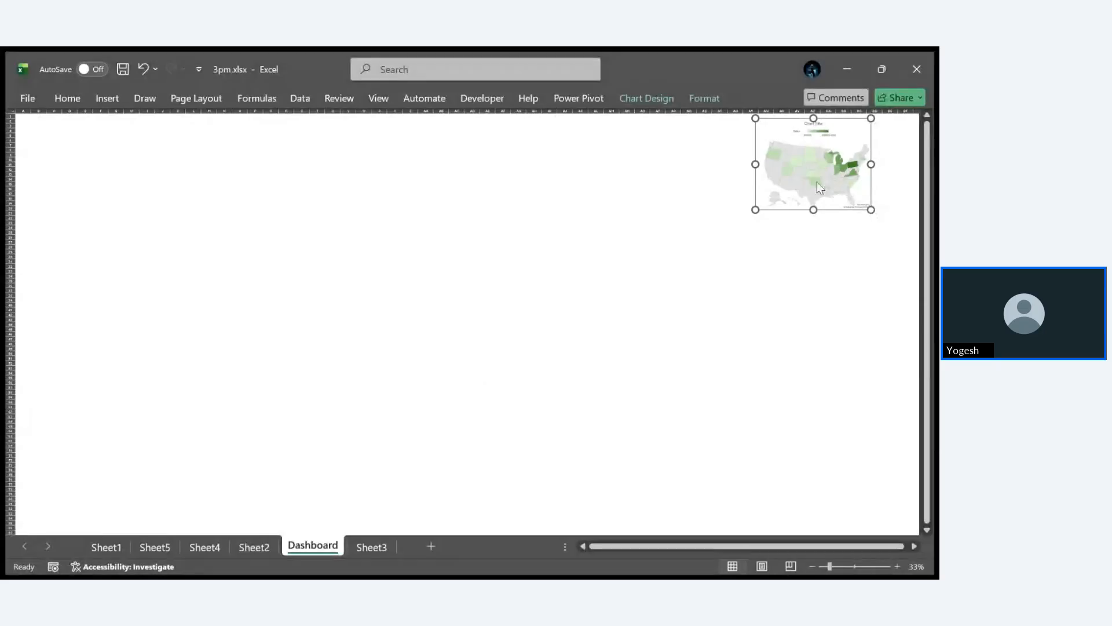
- Reposition the map chart in the Dashboard sheet's upper-left corner, starting at about cell A2
click(824, 184)
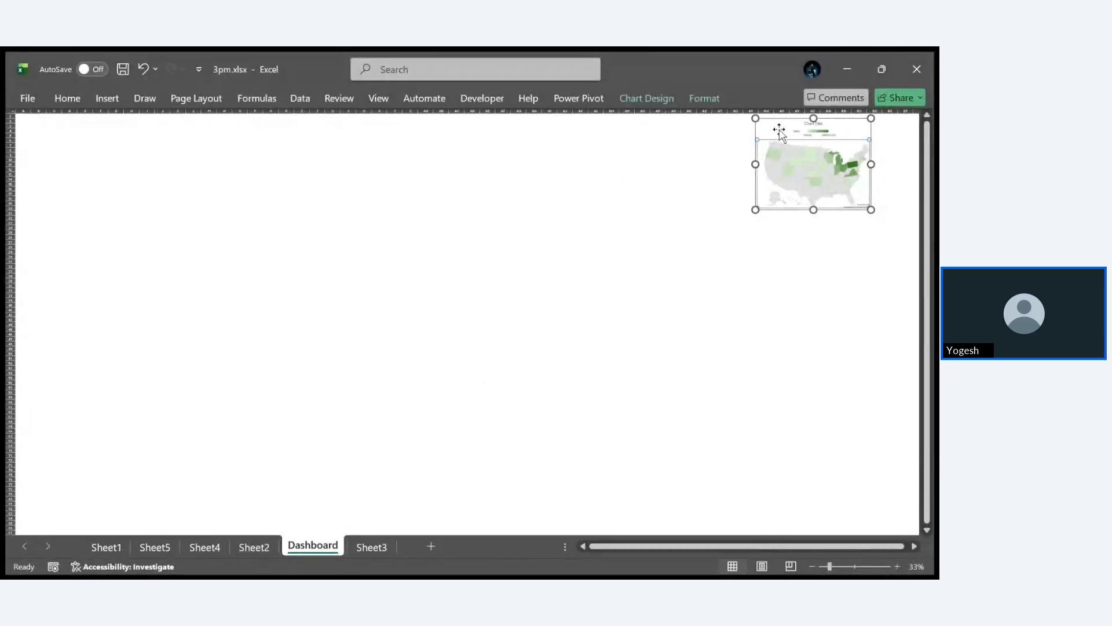
drag(782, 132, 36, 129)
scroll(397, 323, up, 3)
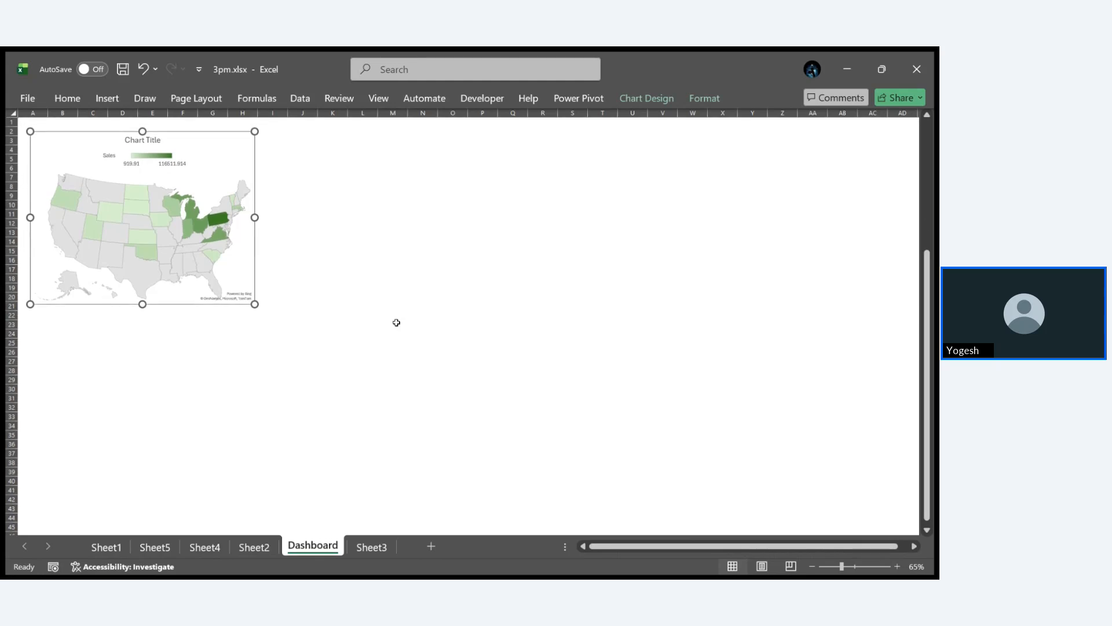
- Move the Sum of Sales by State column PivotChart from Sheet4 to the Dashboard sheet as an embedded object
click(396, 322)
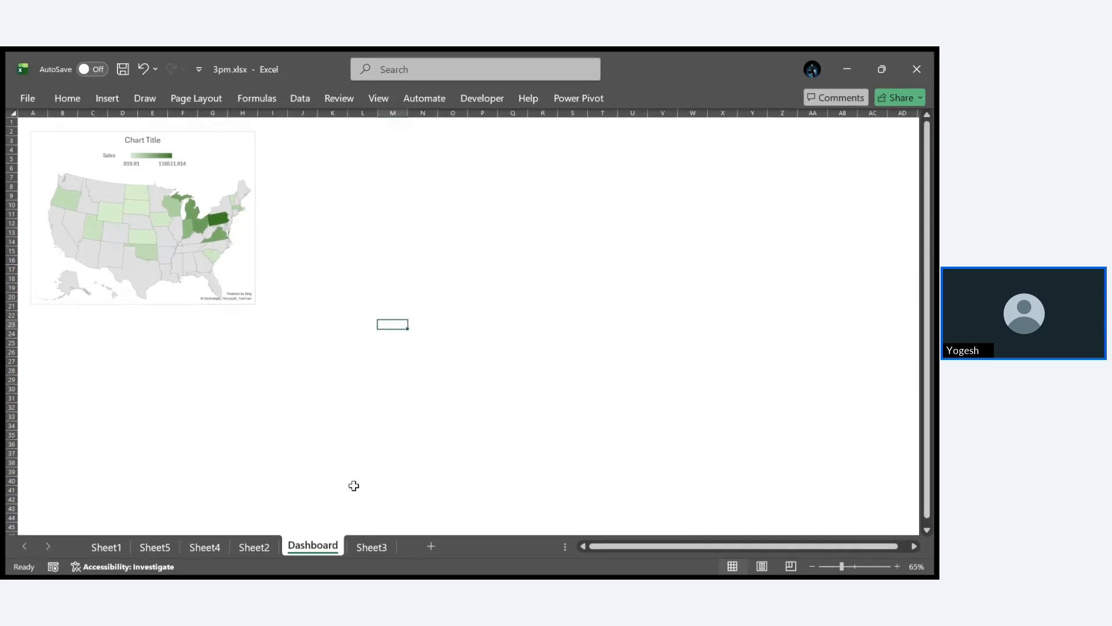
click(261, 549)
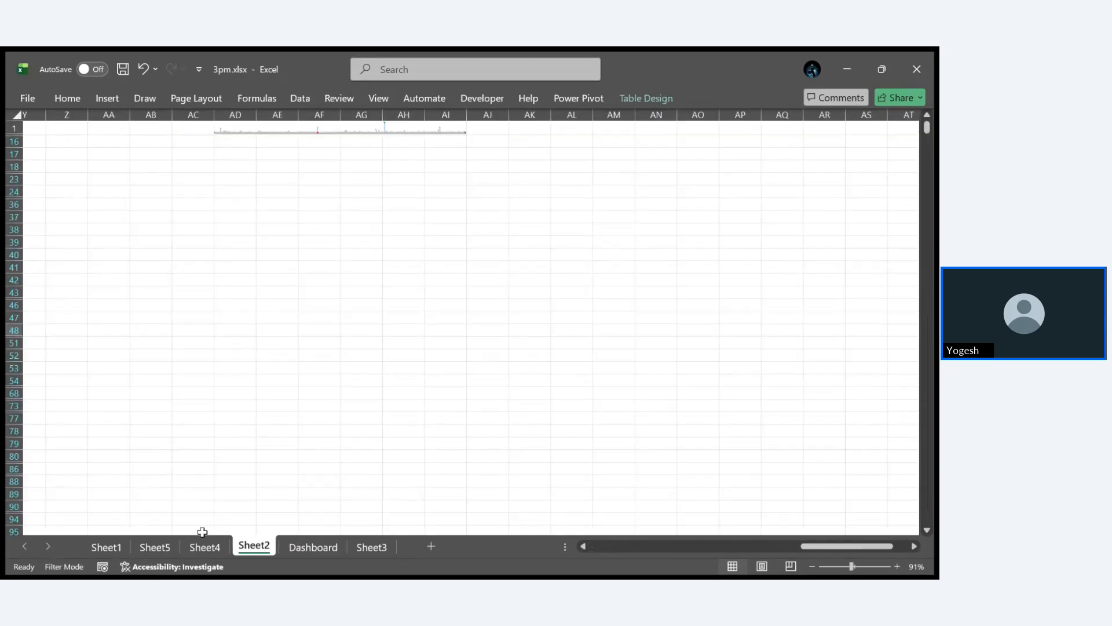
click(205, 549)
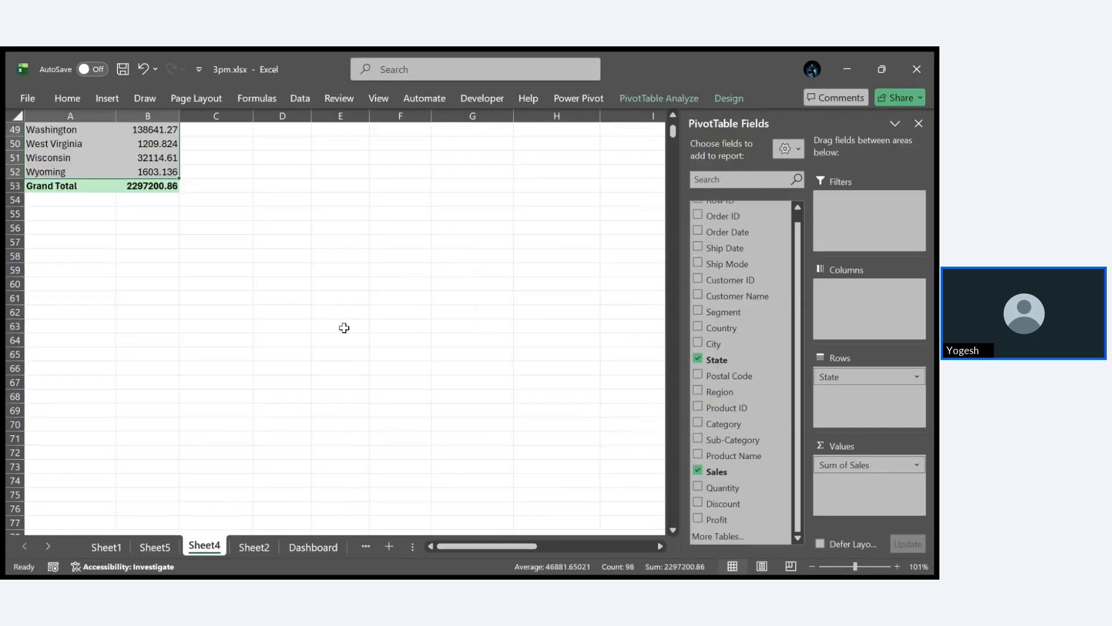
scroll(344, 327, right, 5)
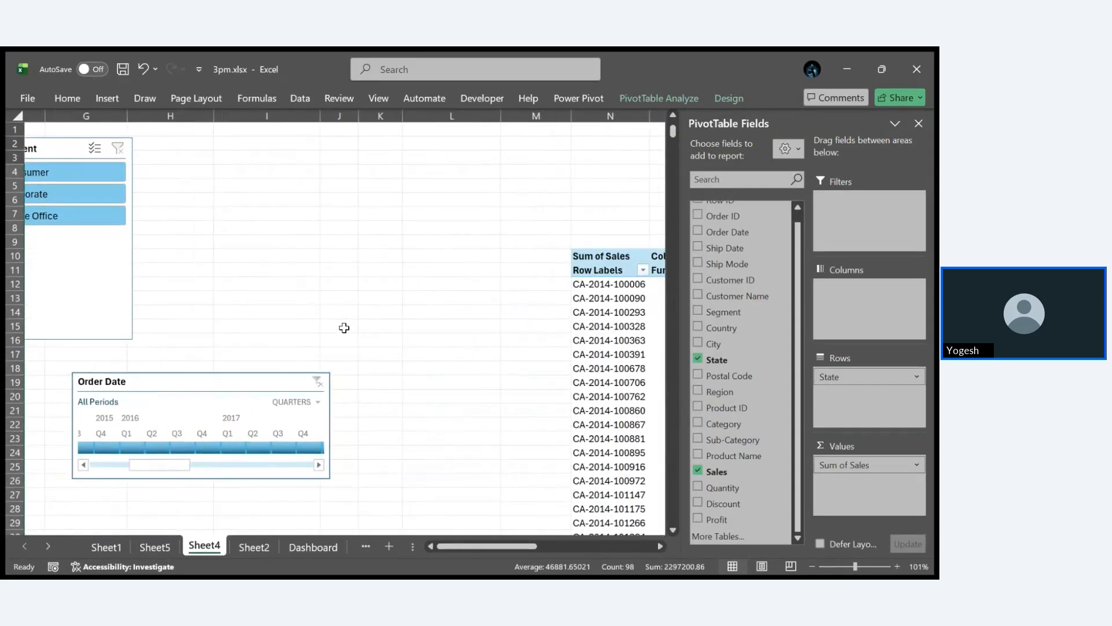
scroll(344, 328, left, 5)
scroll(344, 328, down, 8)
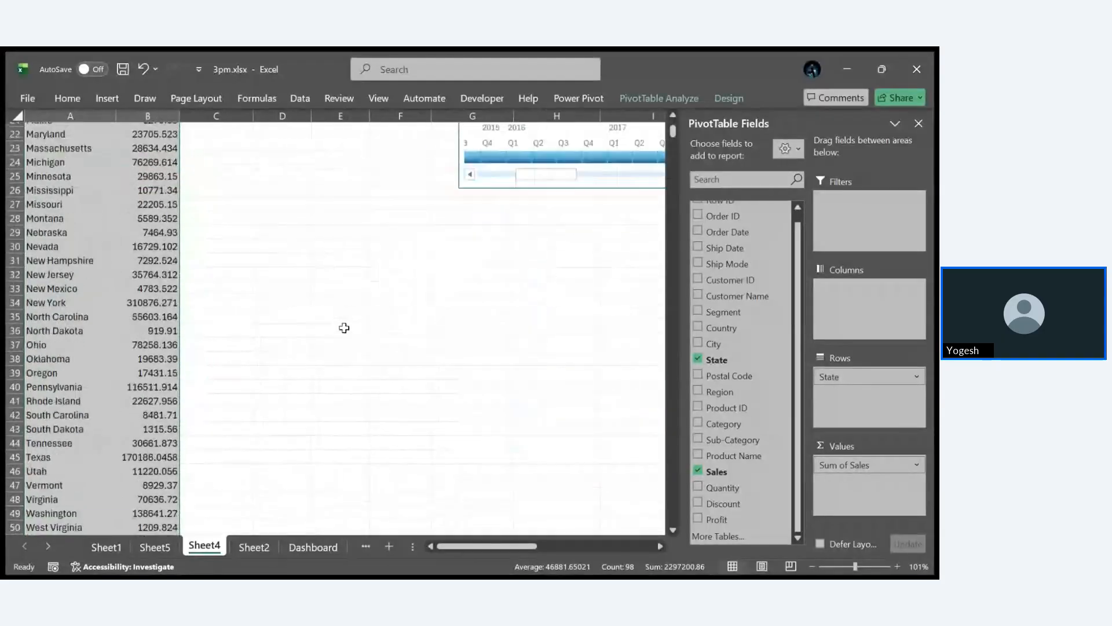
scroll(344, 328, right, 5)
scroll(344, 328, right, 2)
scroll(345, 328, up, 8)
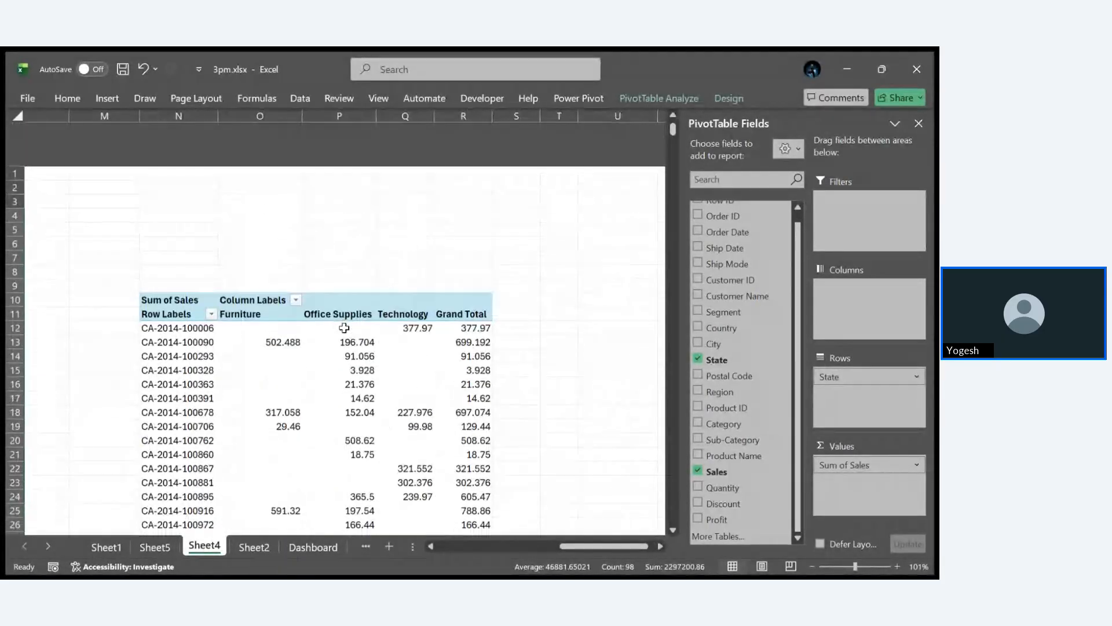
scroll(344, 328, left, 5)
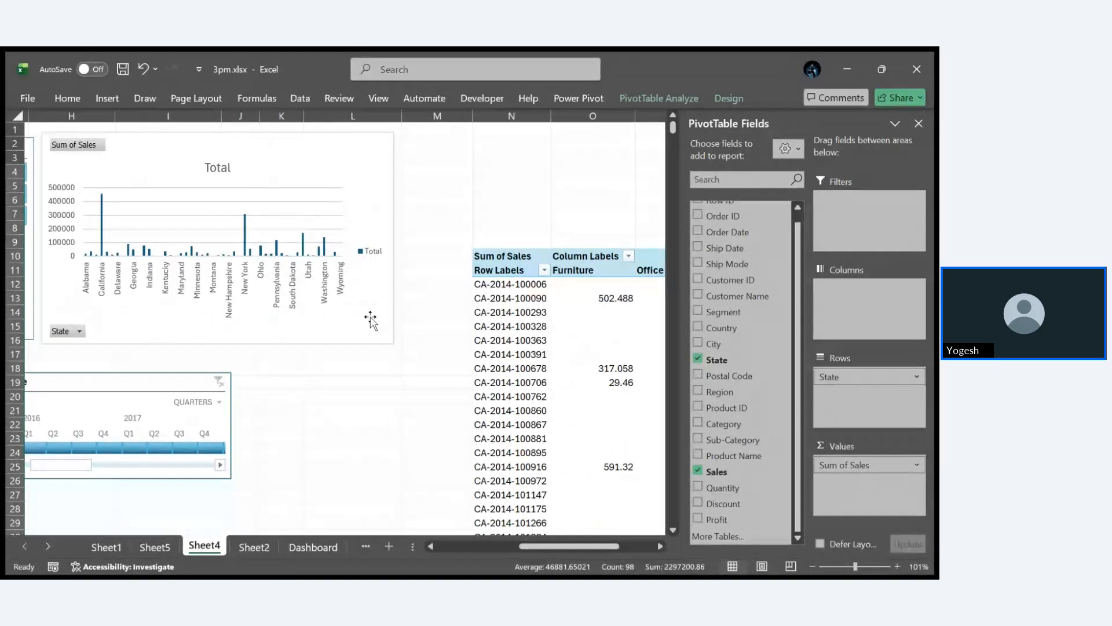
click(371, 319)
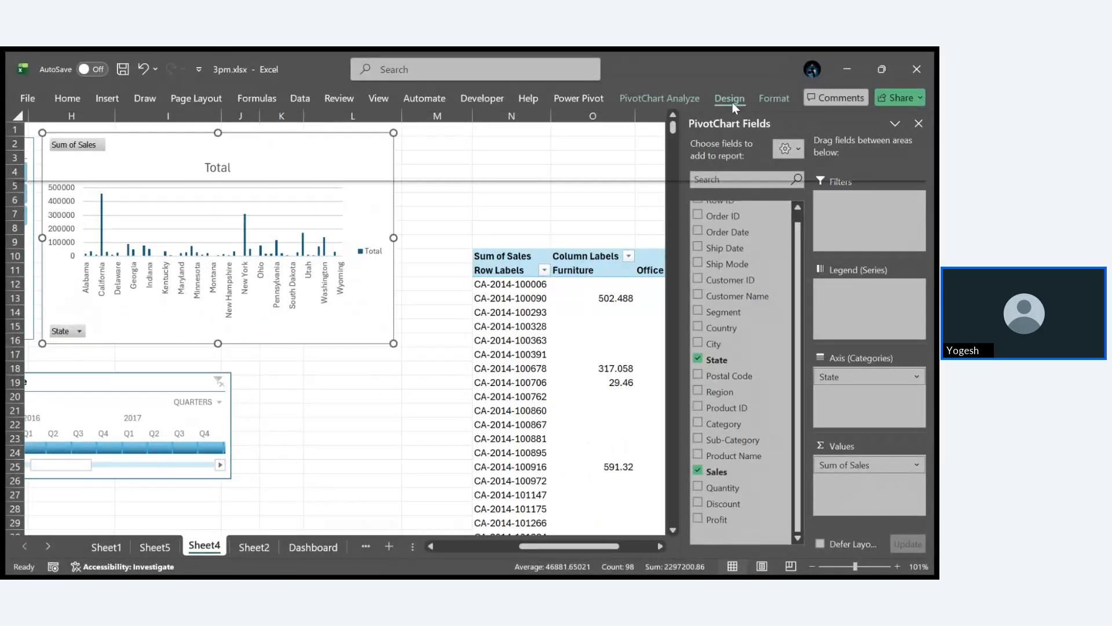
click(873, 154)
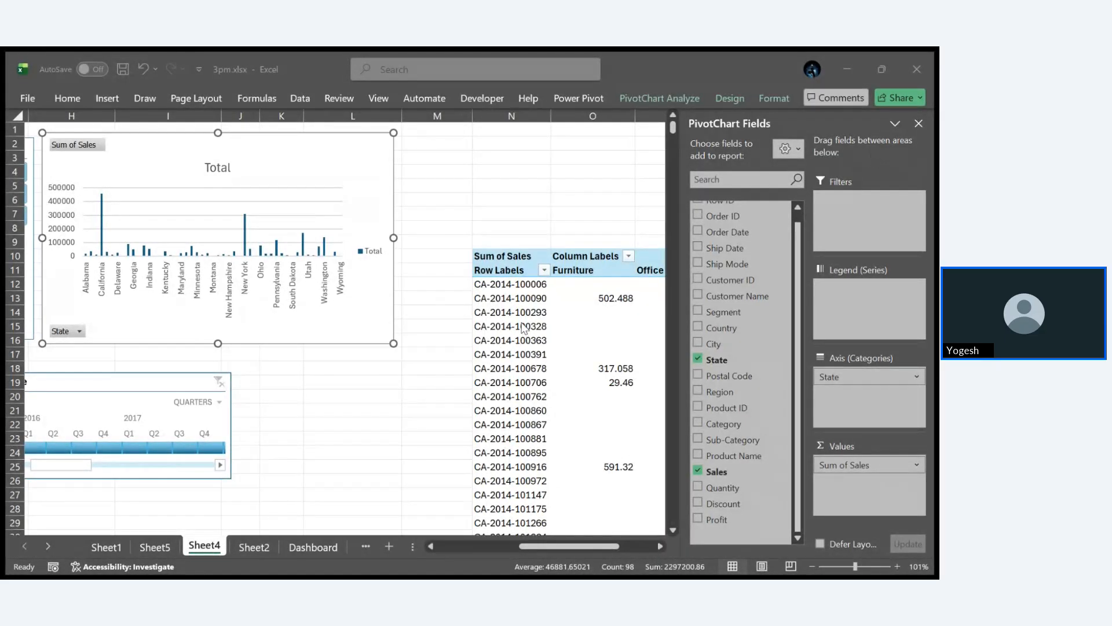
click(520, 318)
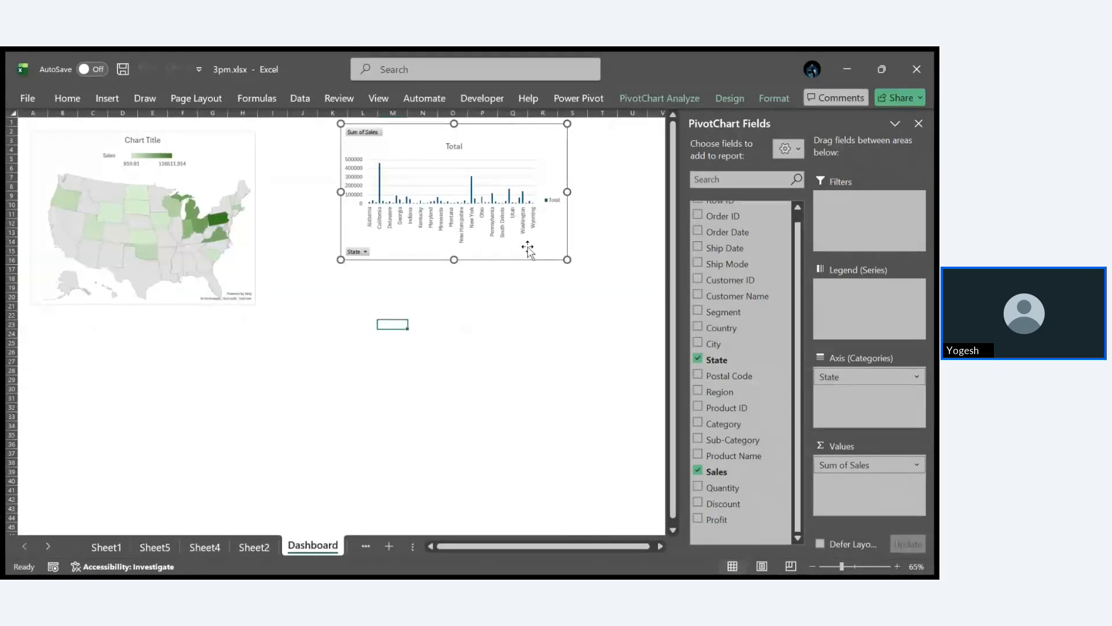
- Place the state sales column chart directly beside the map chart, stretch it to about the map's height, and dismiss the formatting options
double_click(527, 248)
drag(489, 249, 375, 302)
click(501, 393)
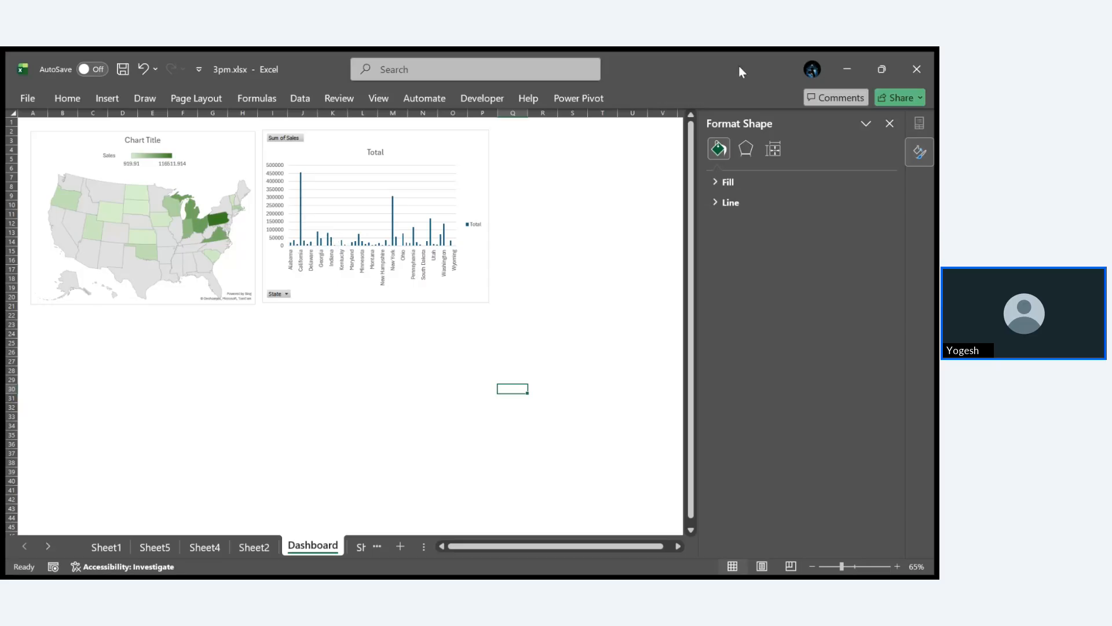
click(890, 124)
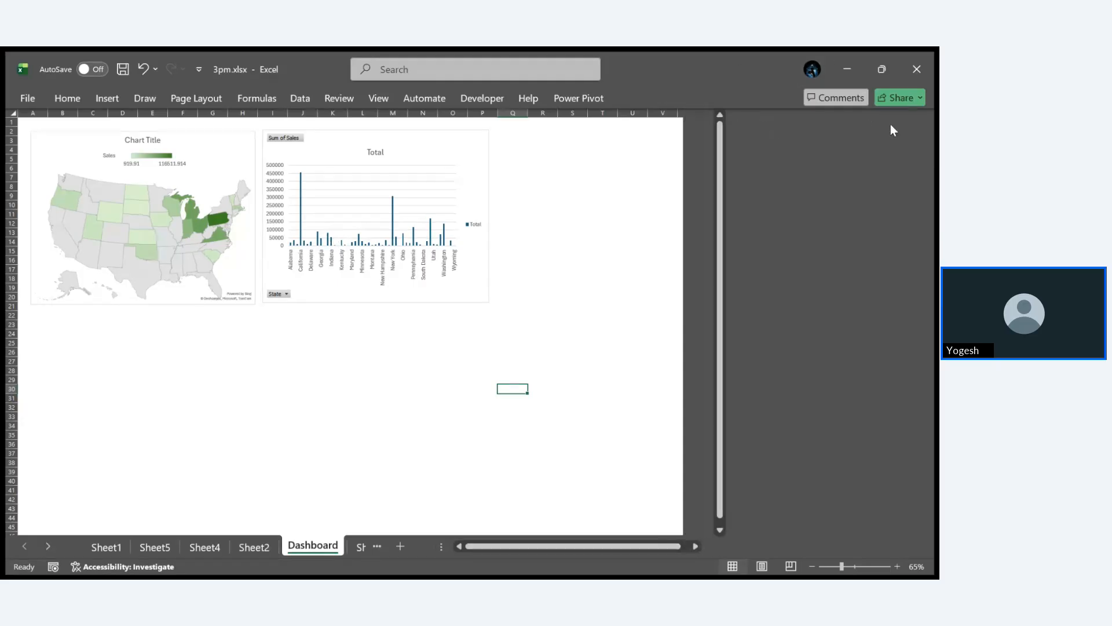
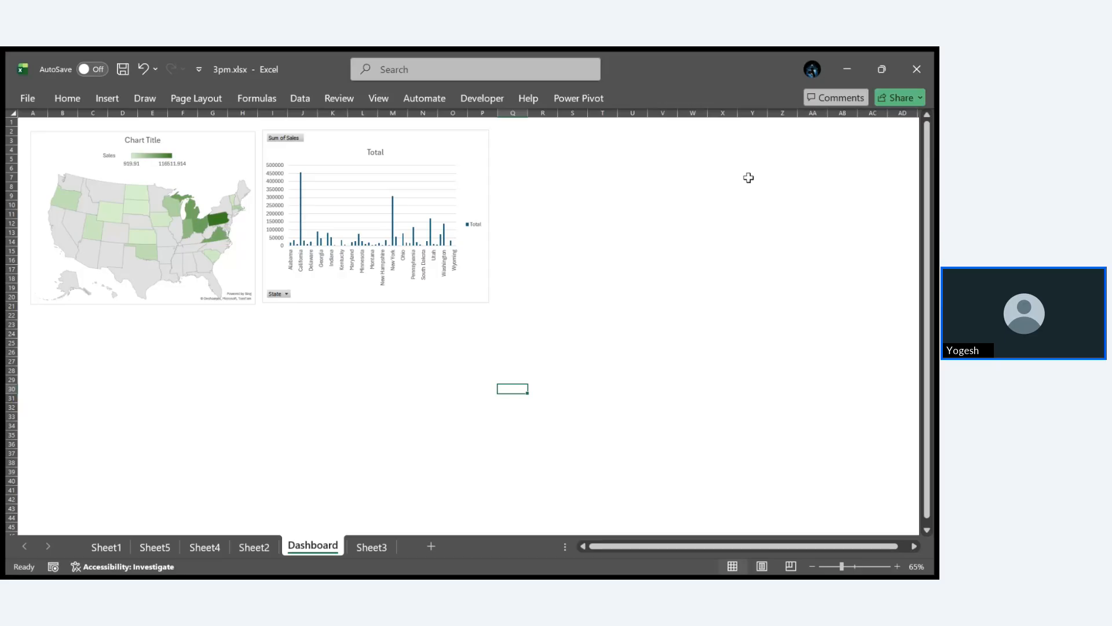
- Go to the orders data on Sheet2, save the 3pm.xlsx workbook and close it
click(249, 550)
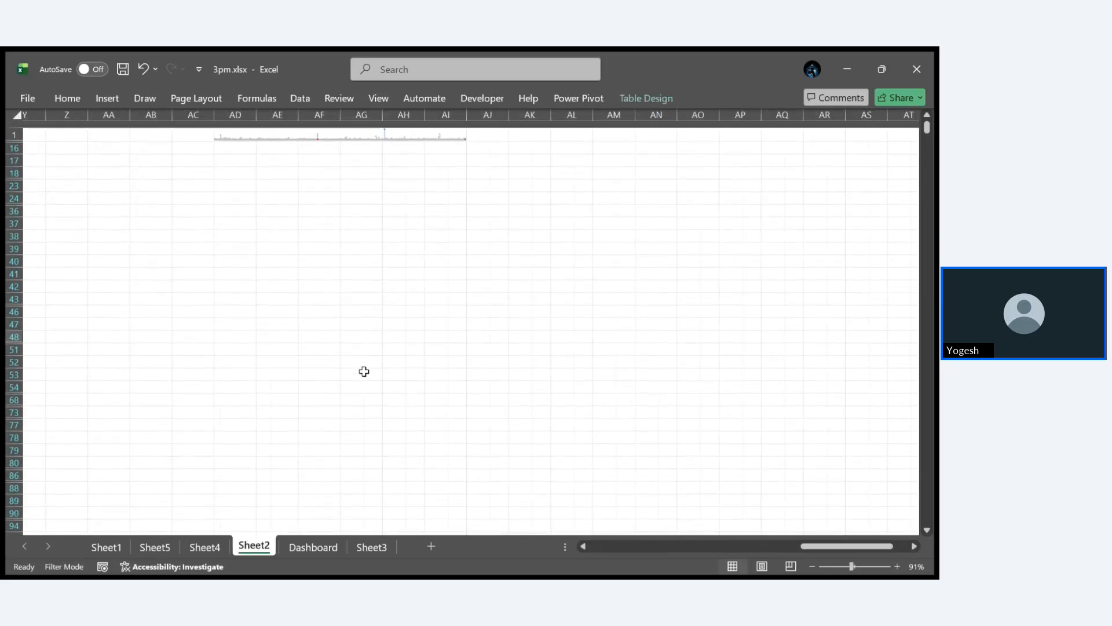
scroll(364, 371, left, 3)
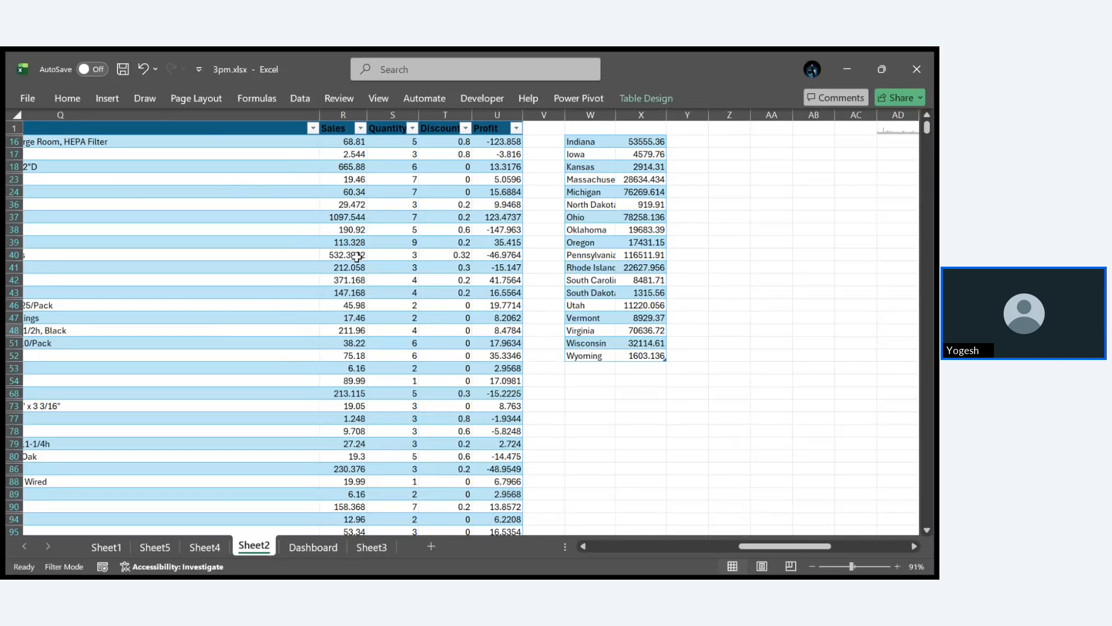
click(799, 282)
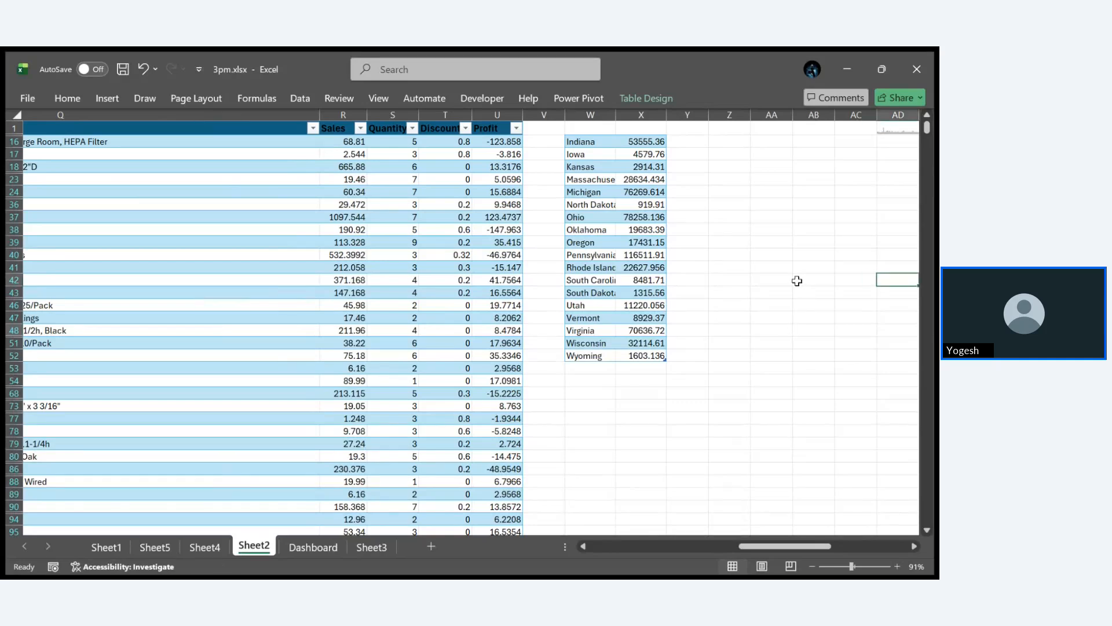
key(Left)
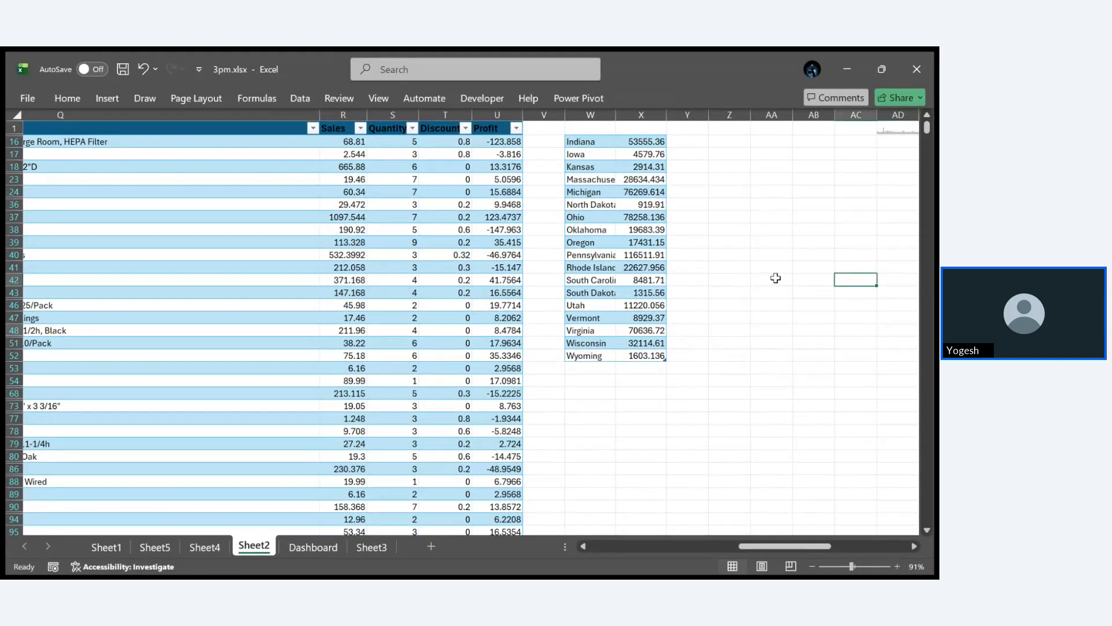
key(Down)
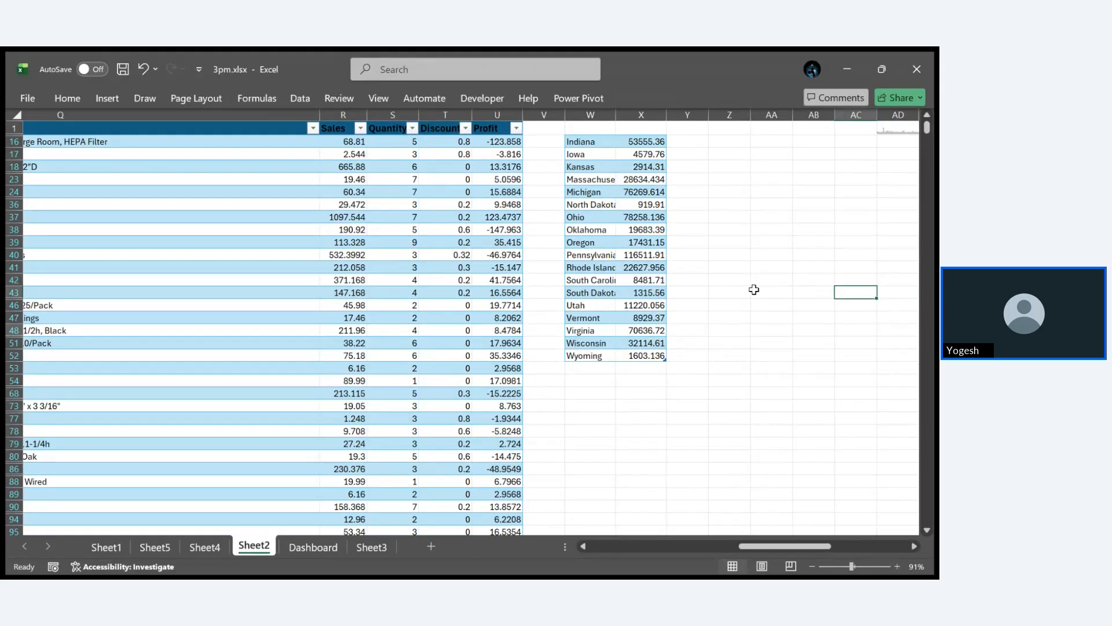
key(Left)
key(Left)
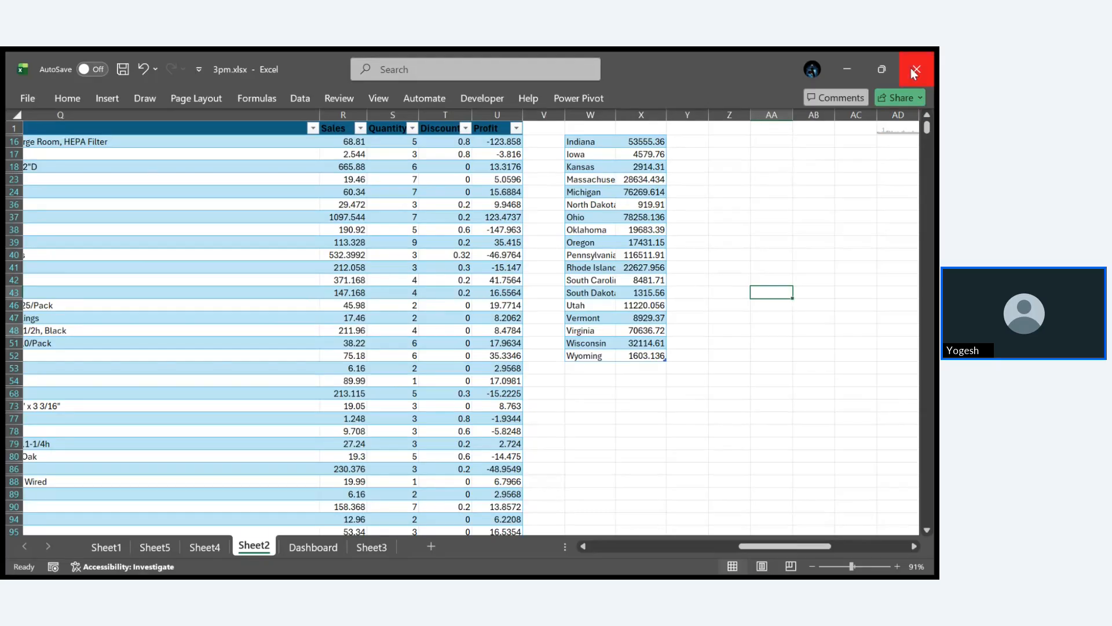
key(ctrl+s)
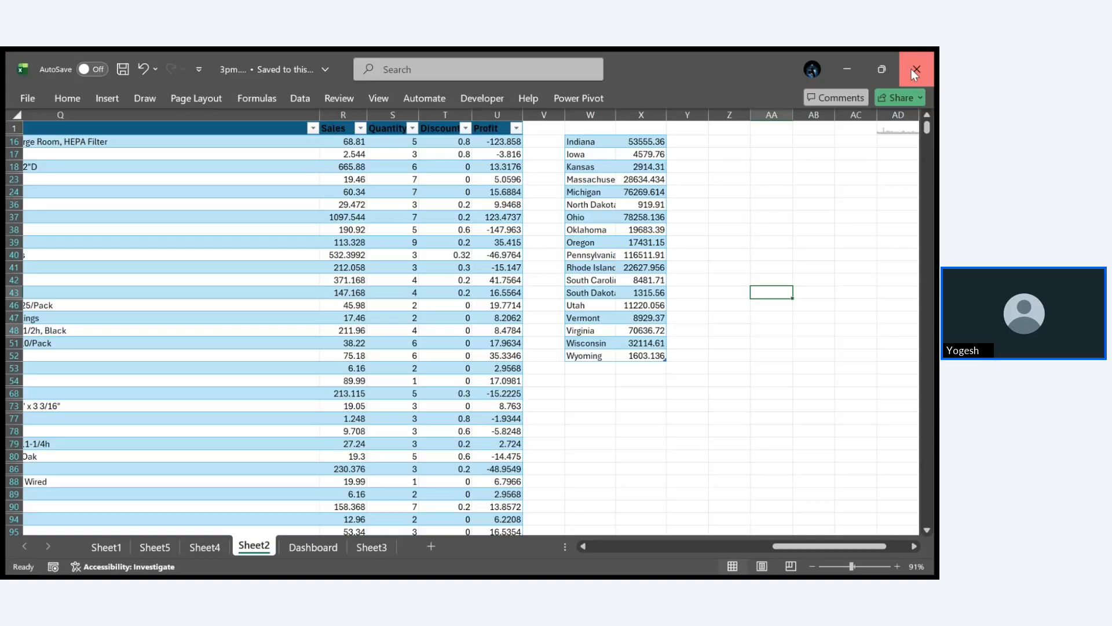
click(914, 70)
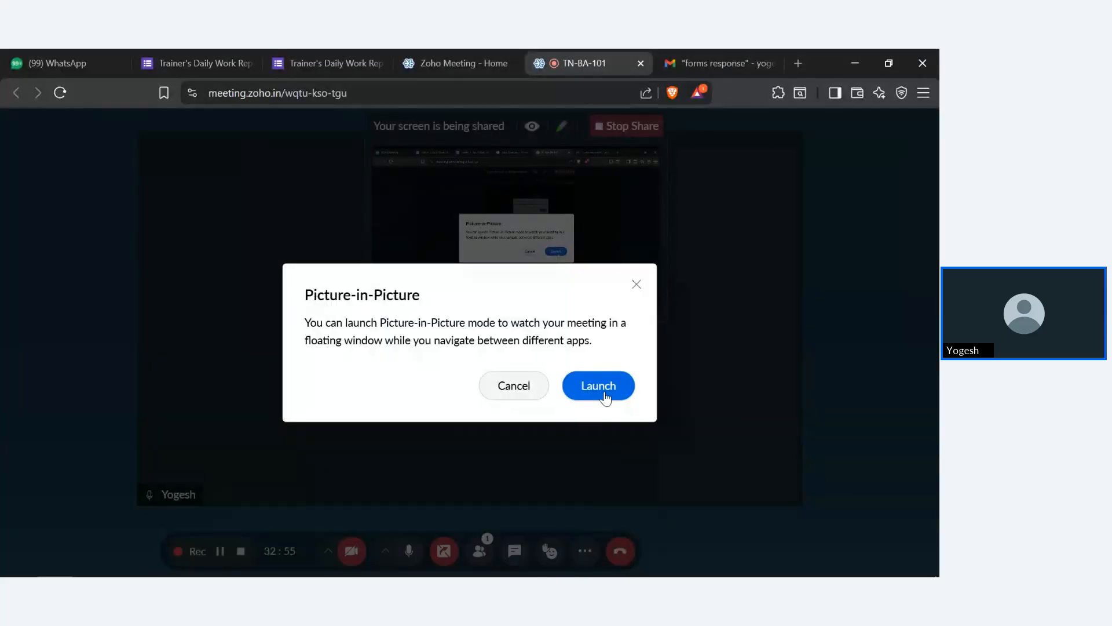
- Switch from the meeting window to the Excel workbook and total the order sales in Sheet2 cell Z37 with =SUM(orders[Sales])
click(600, 387)
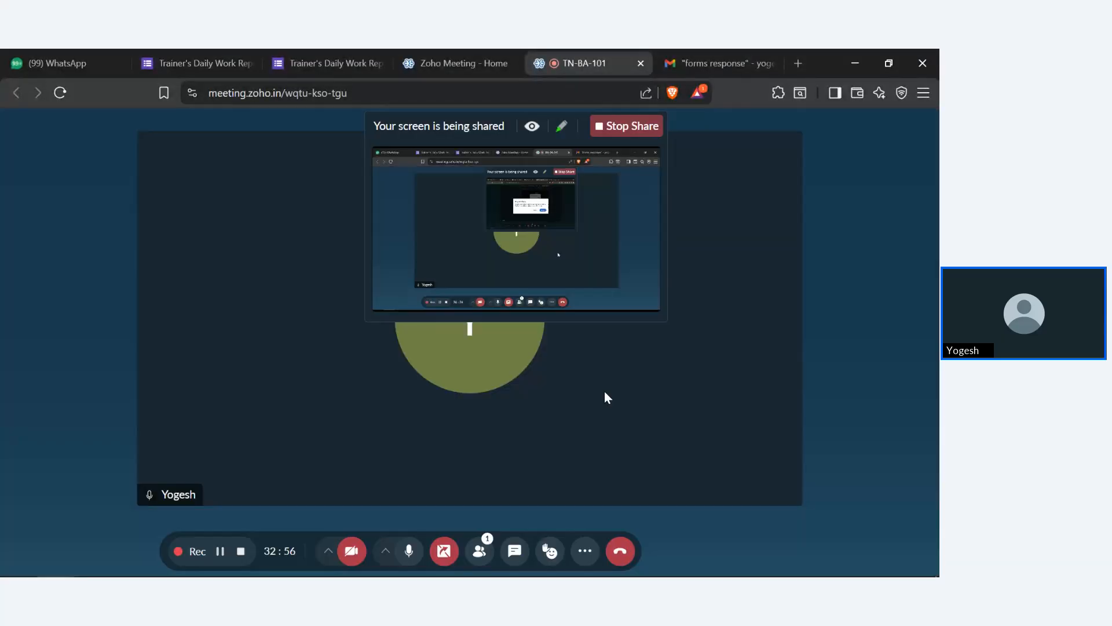
click(854, 63)
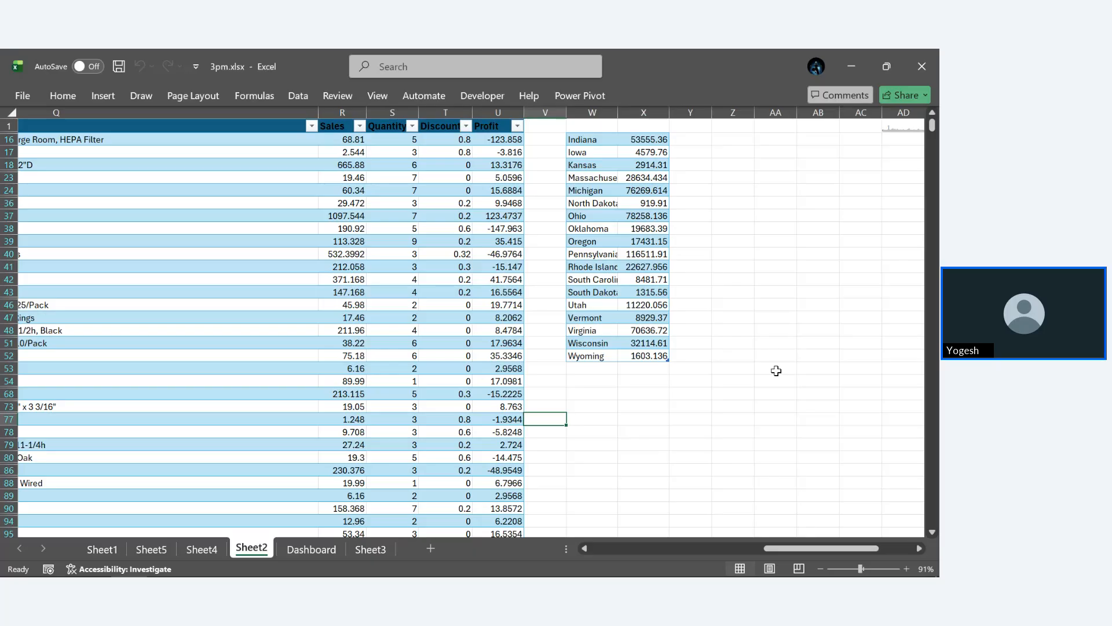
click(732, 219)
text(=)
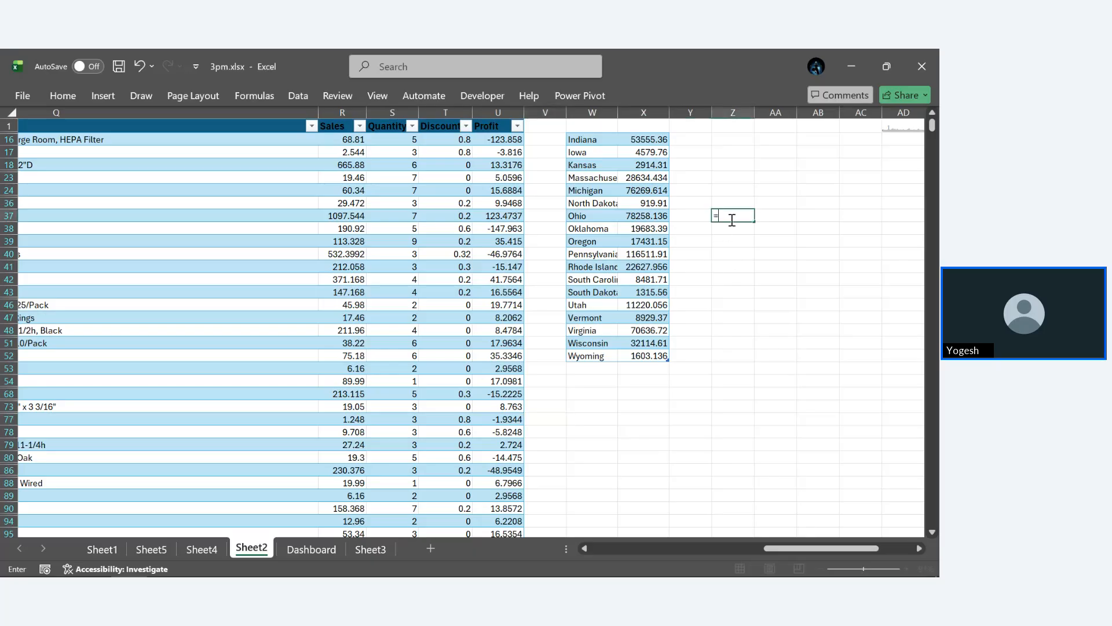
text(SUM)
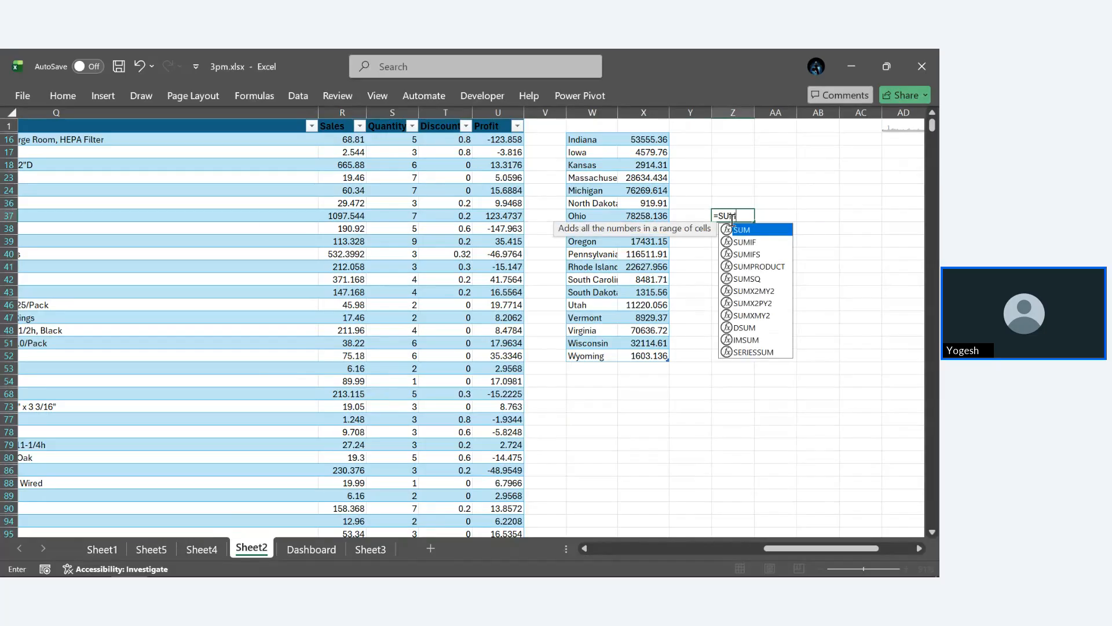
text(()
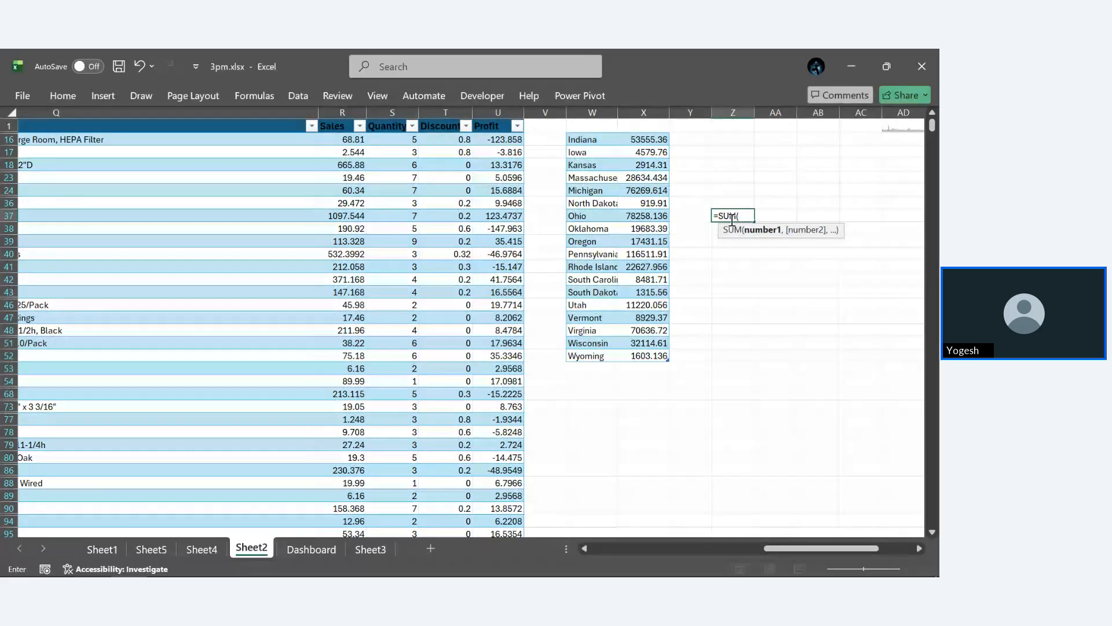
text(ord)
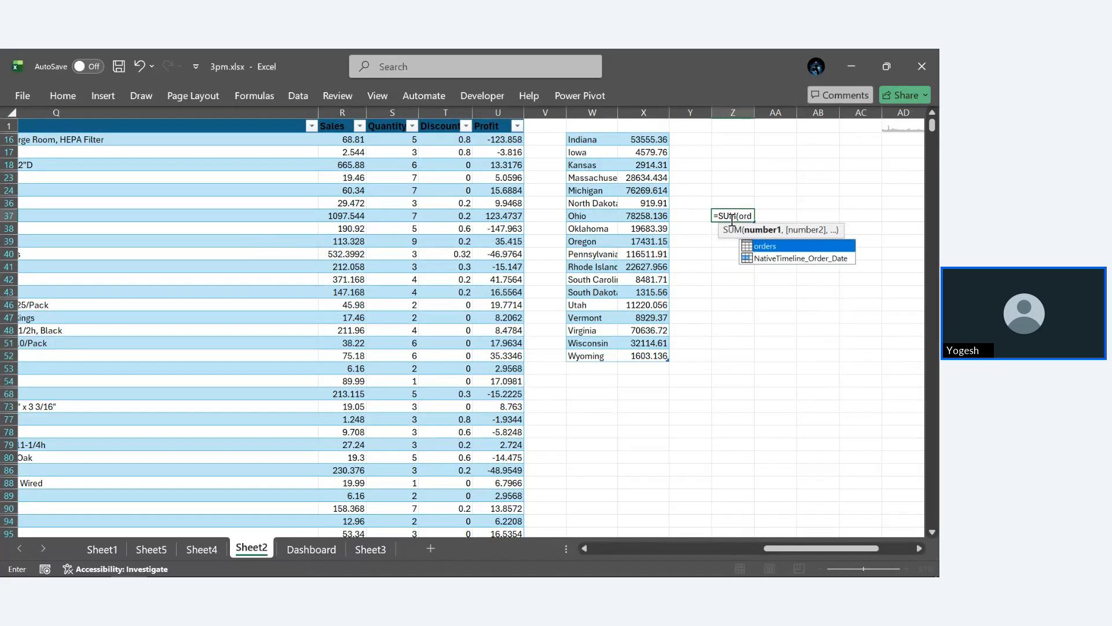
text(ers[Sa)
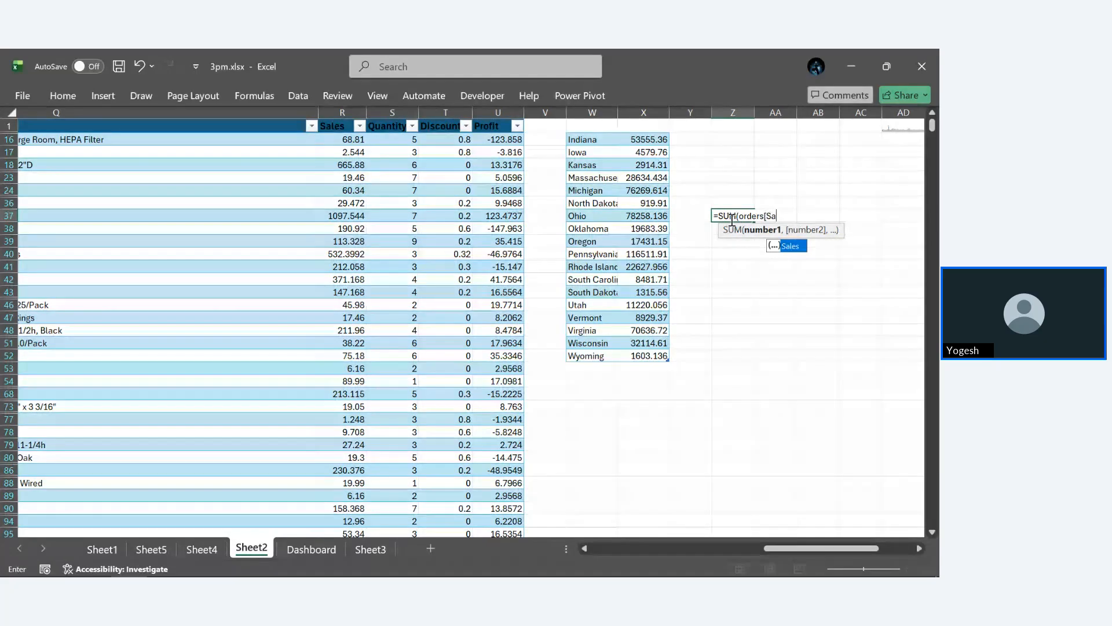
key(Tab)
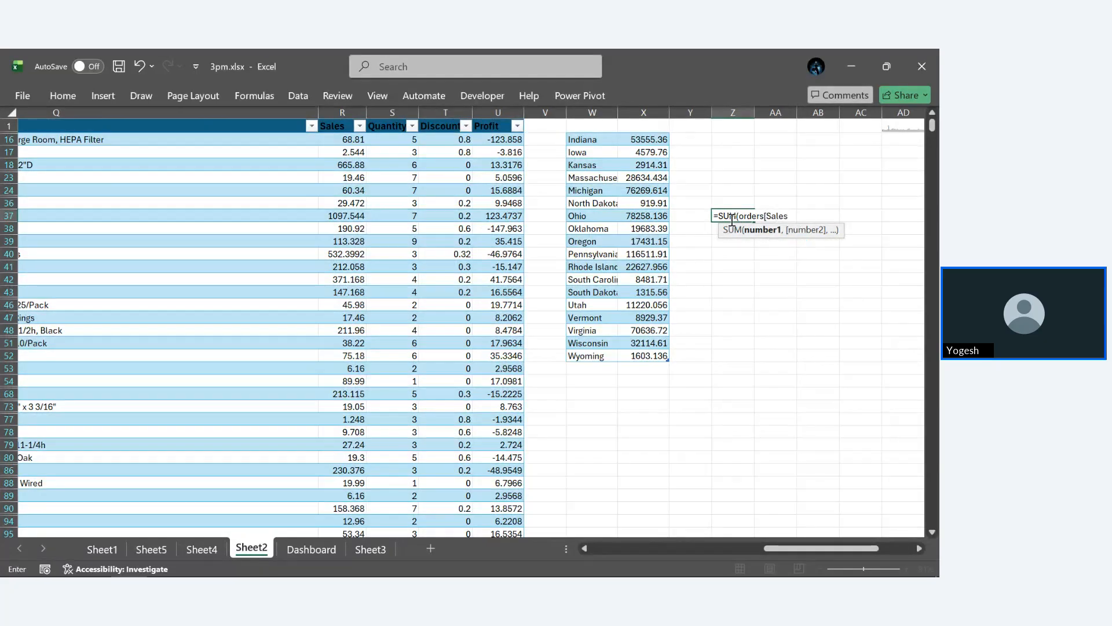
text(]))
key(Return)
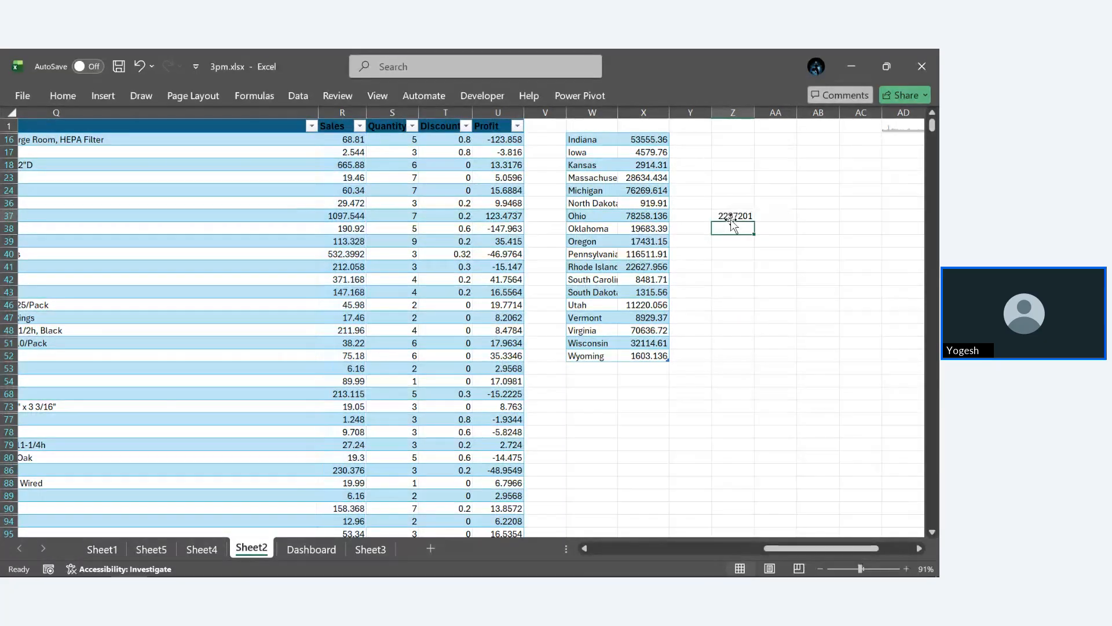
click(747, 248)
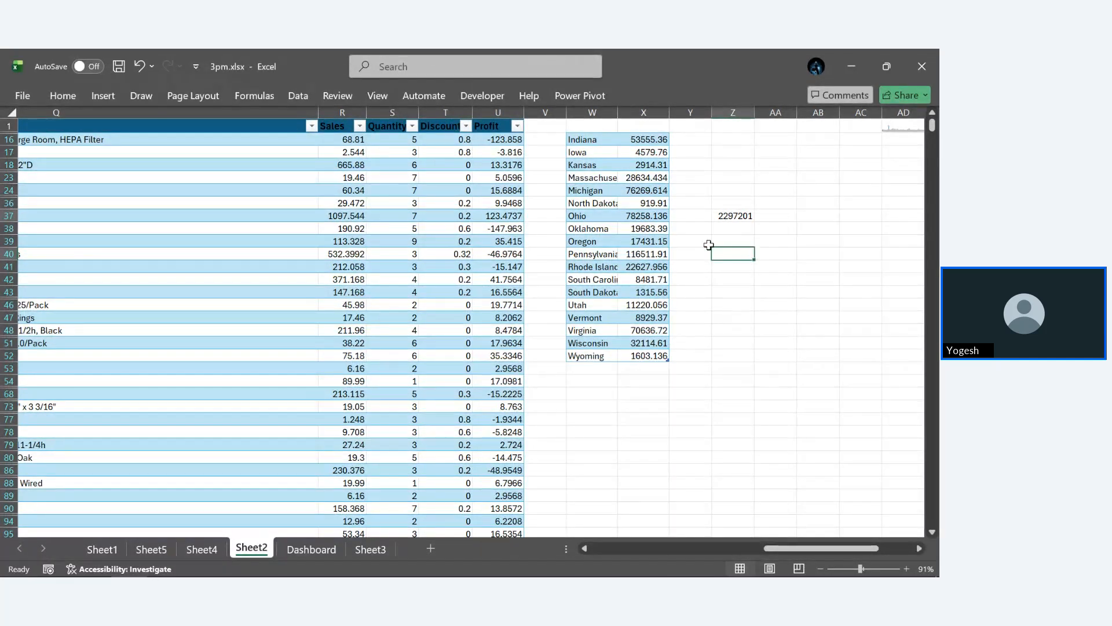
click(741, 216)
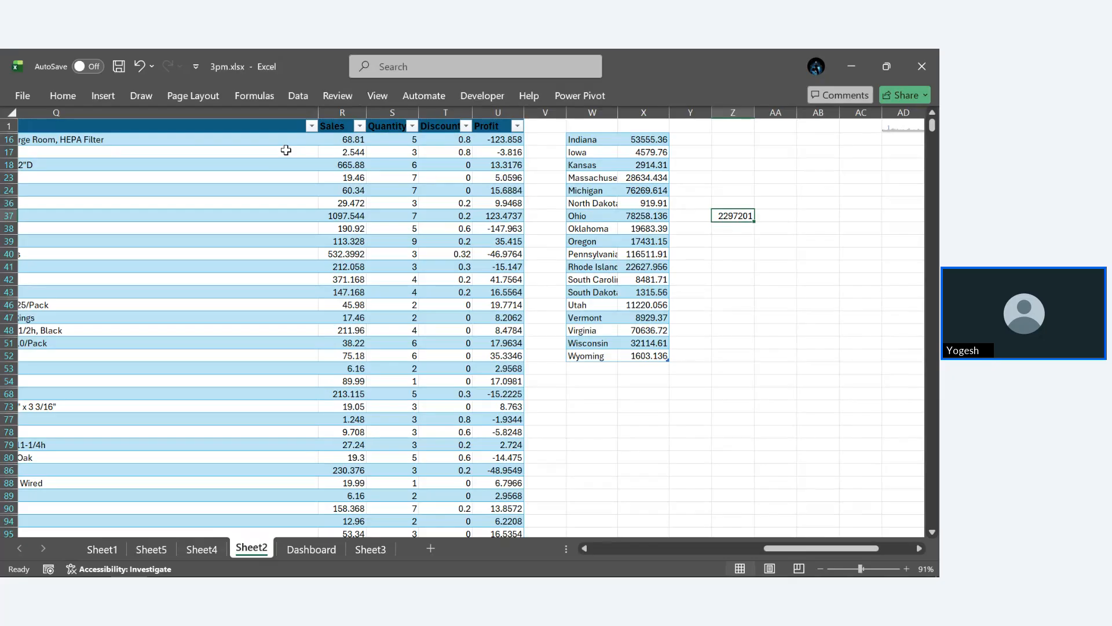
- Check in the ribbon customization options that Developer is enabled among the main tabs, and accept the settings
click(23, 98)
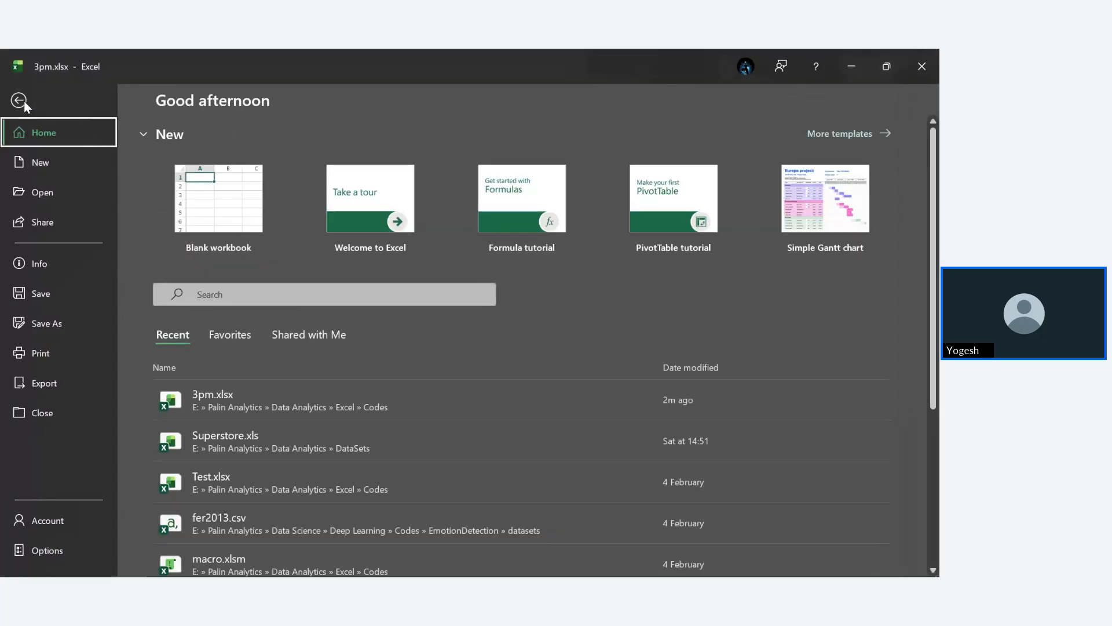
click(57, 551)
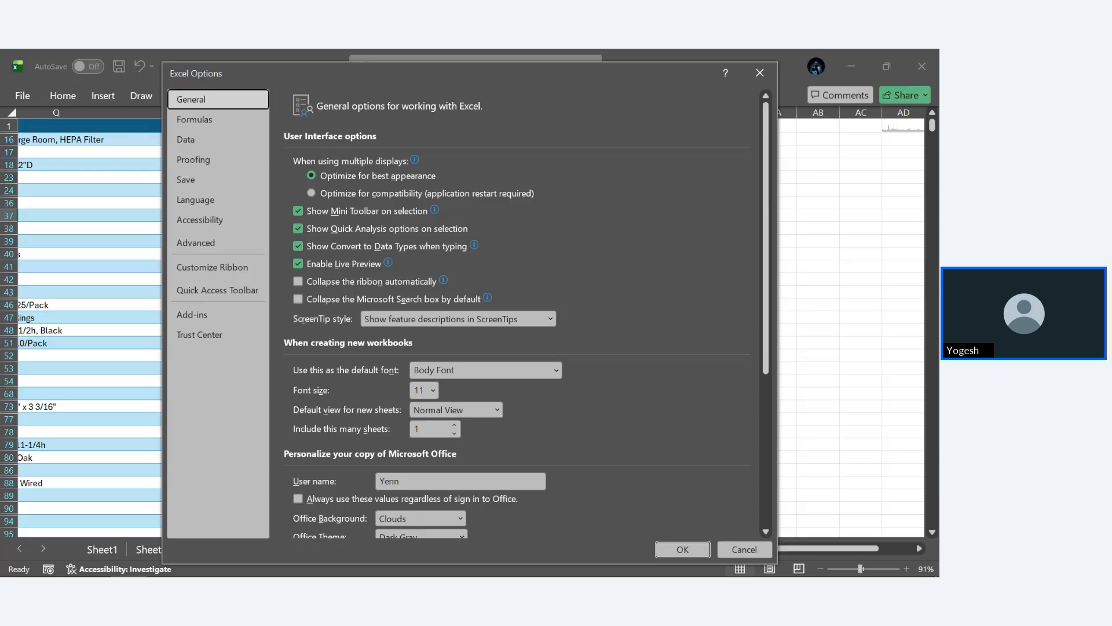
click(217, 266)
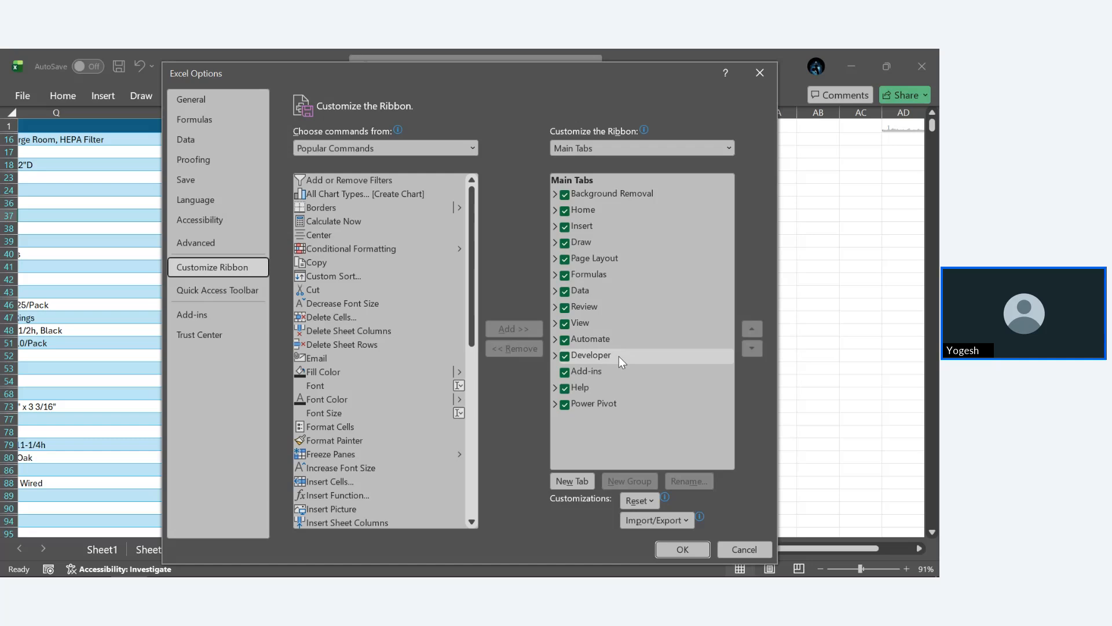
click(681, 550)
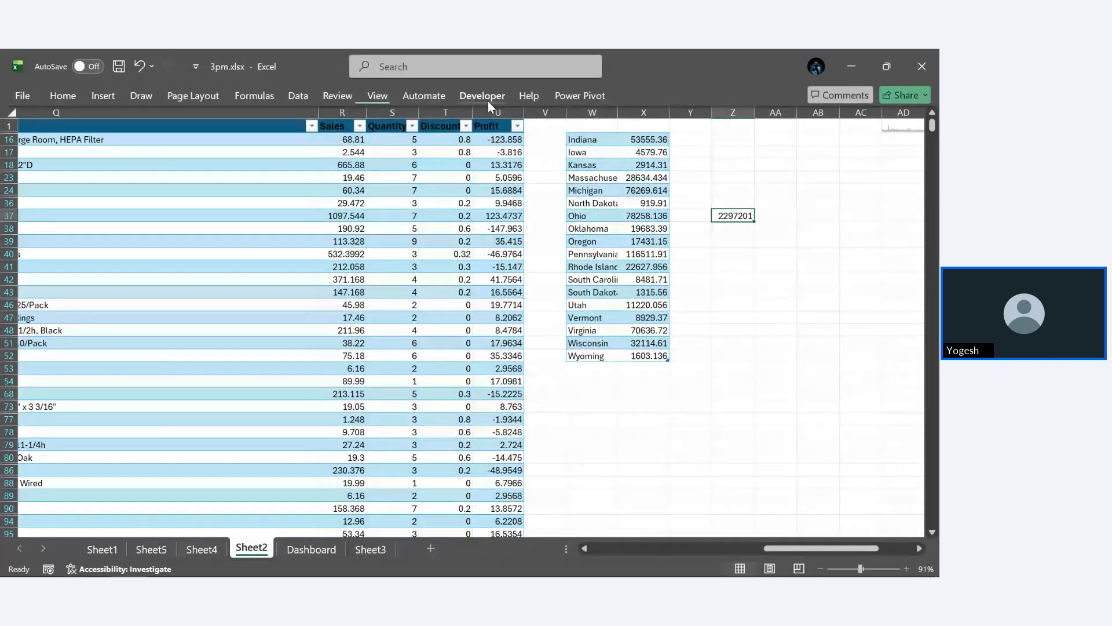
- Browse the add-ins offered in the Office Store and close the store without adding any
click(488, 101)
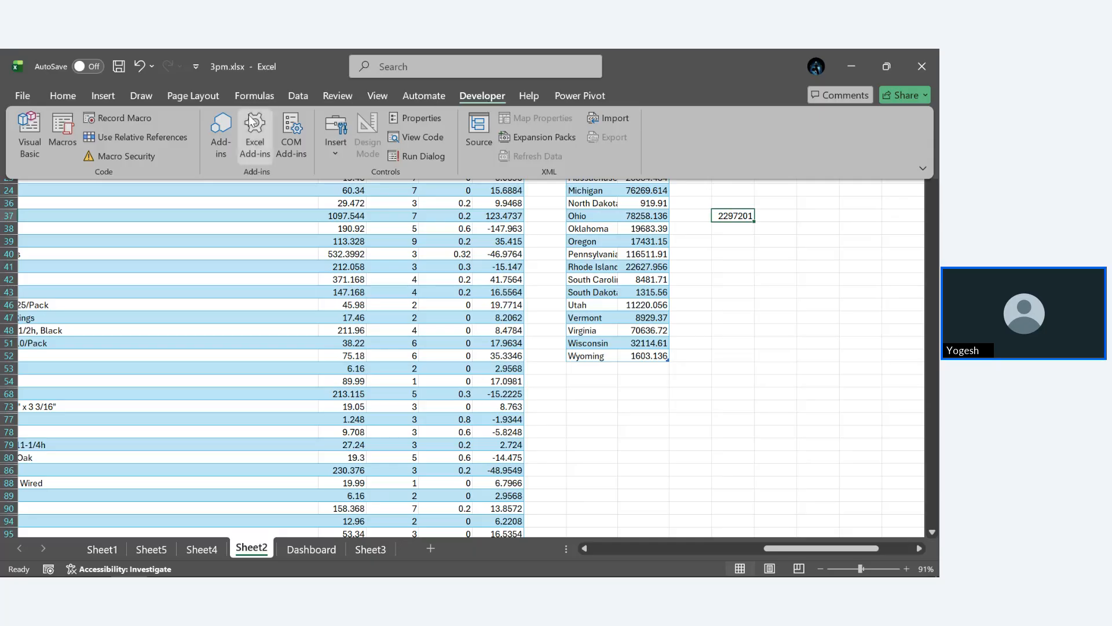
click(220, 134)
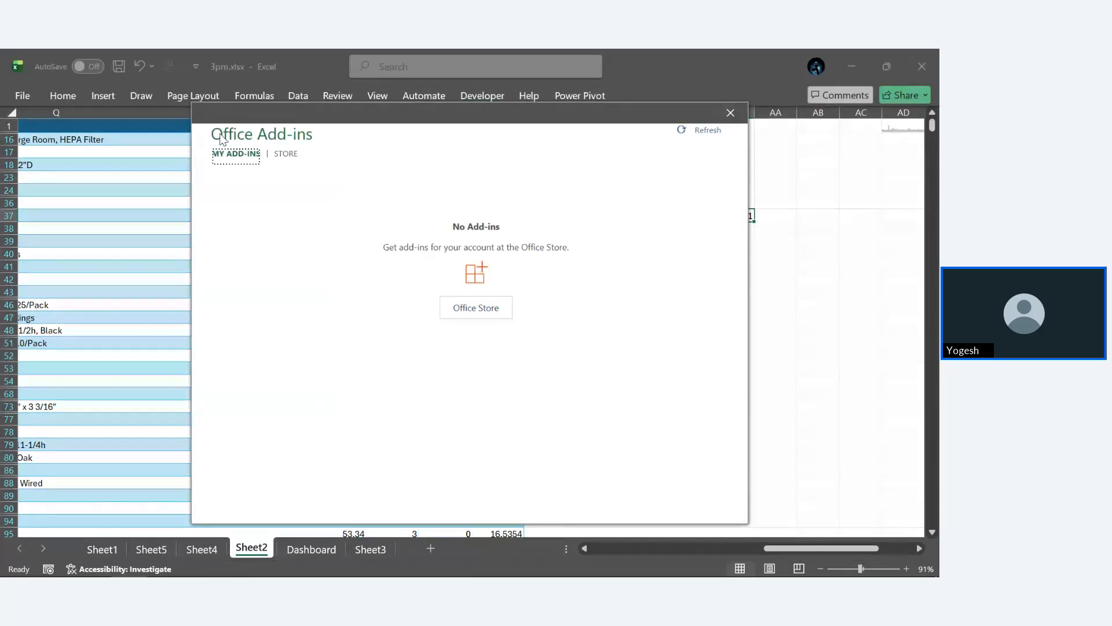
click(460, 308)
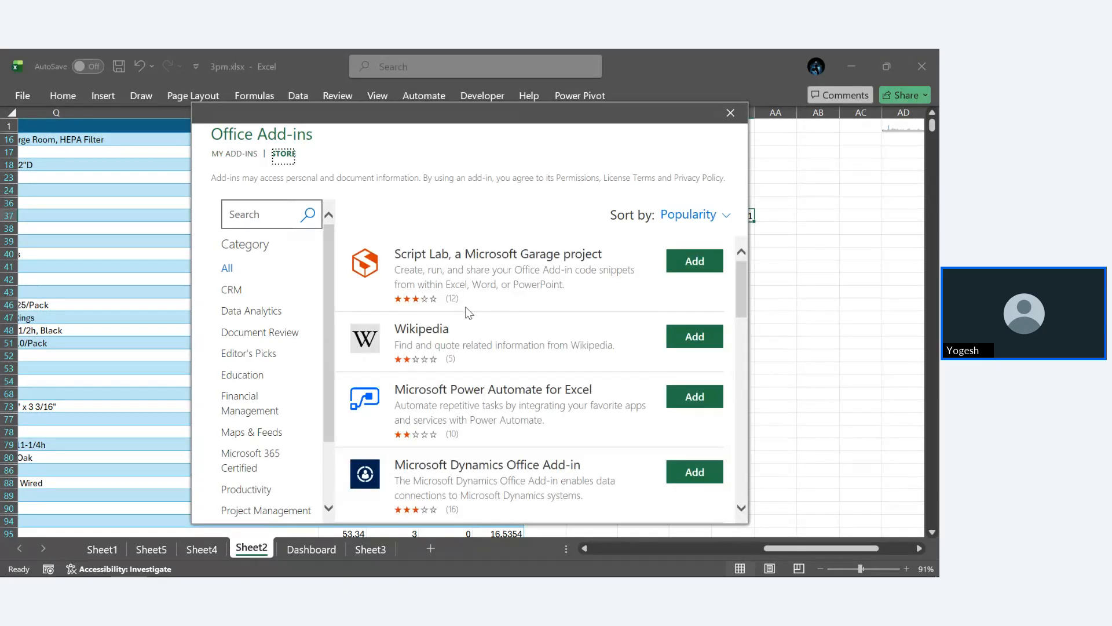
scroll(470, 313, down, 10)
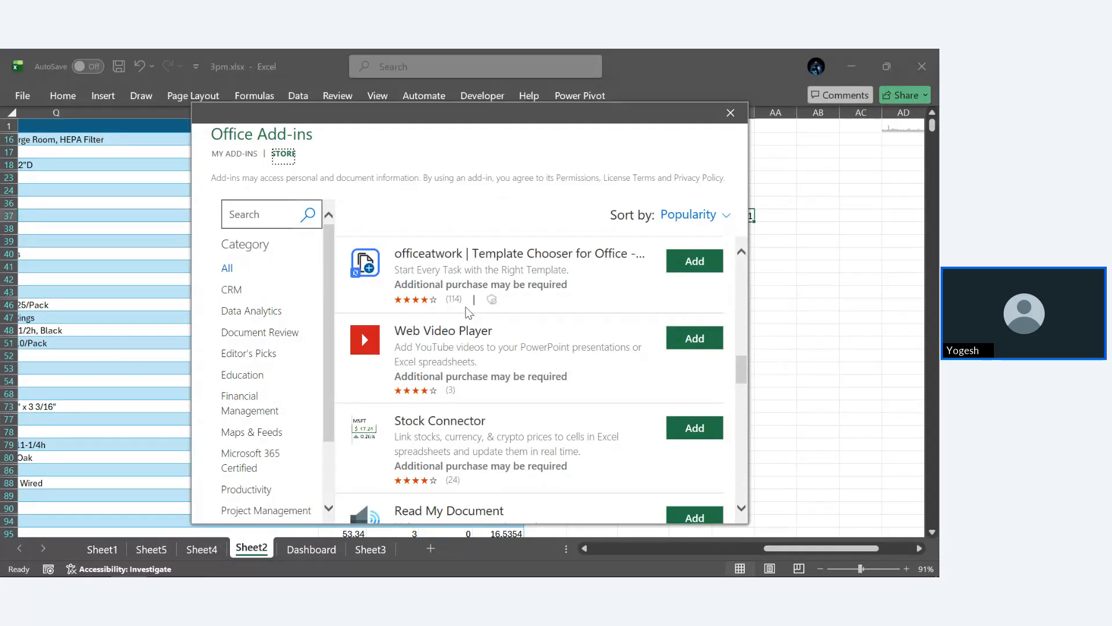
click(731, 114)
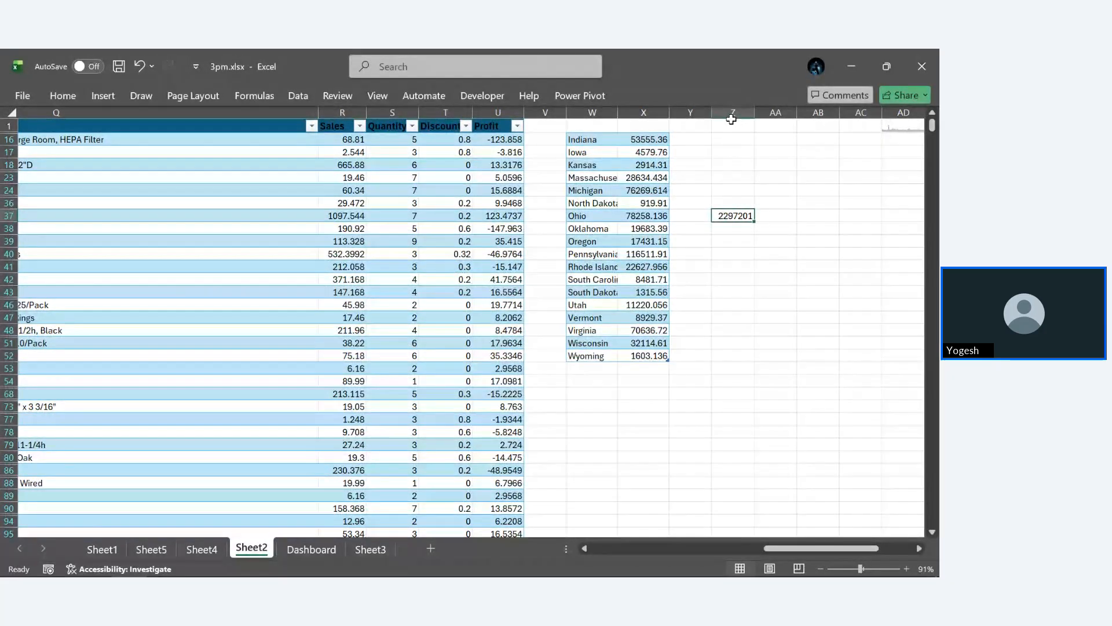
- Activate the Solver Add-in in the list of available Excel add-ins
click(482, 97)
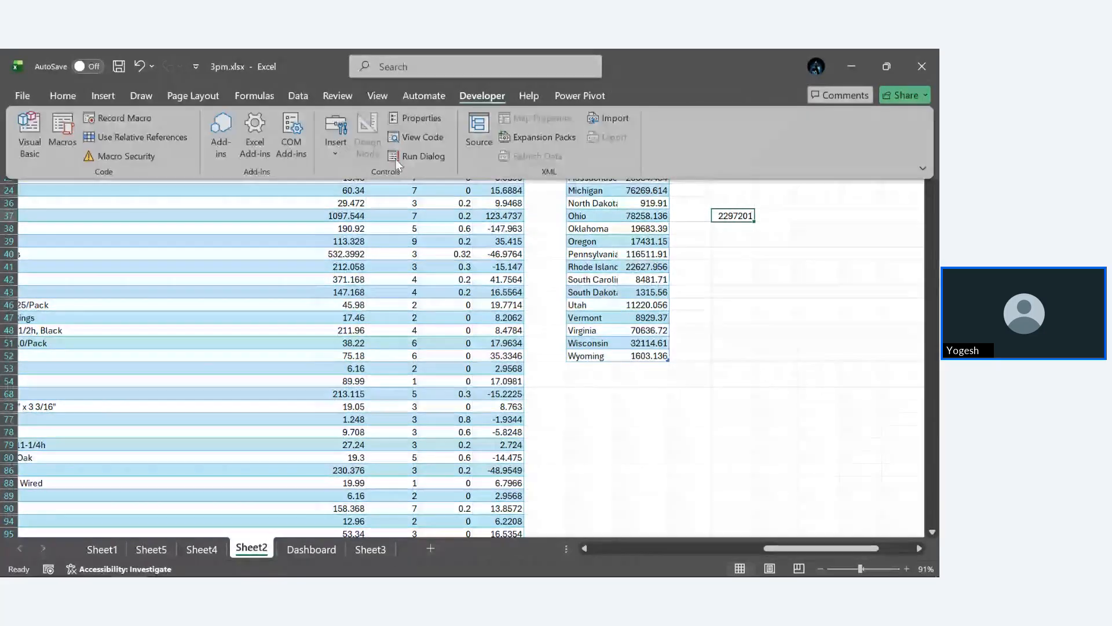
click(256, 154)
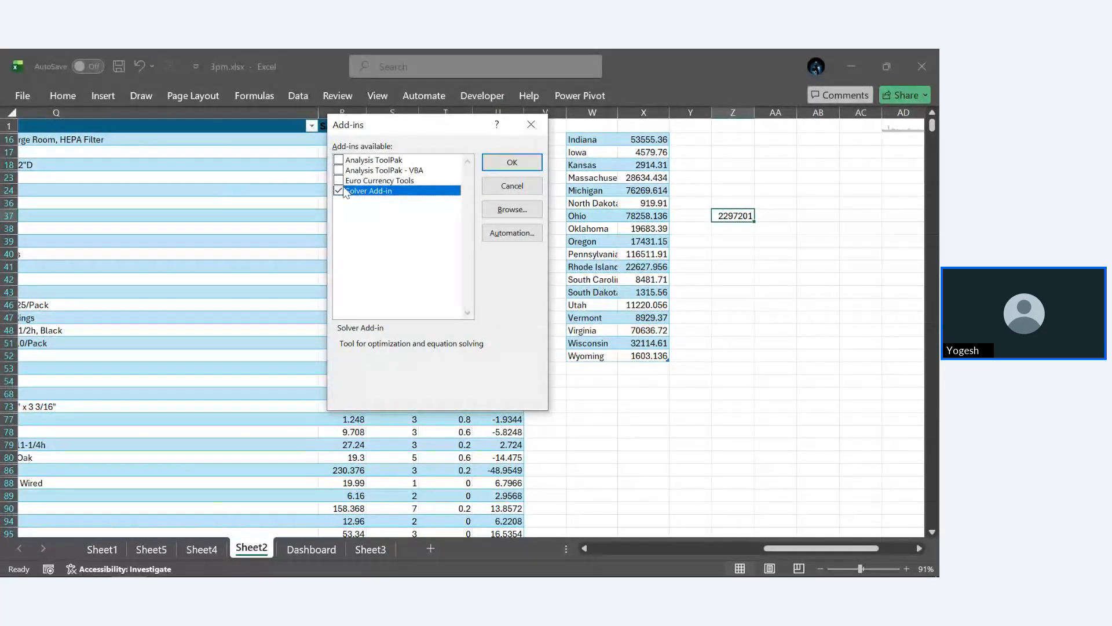
click(518, 161)
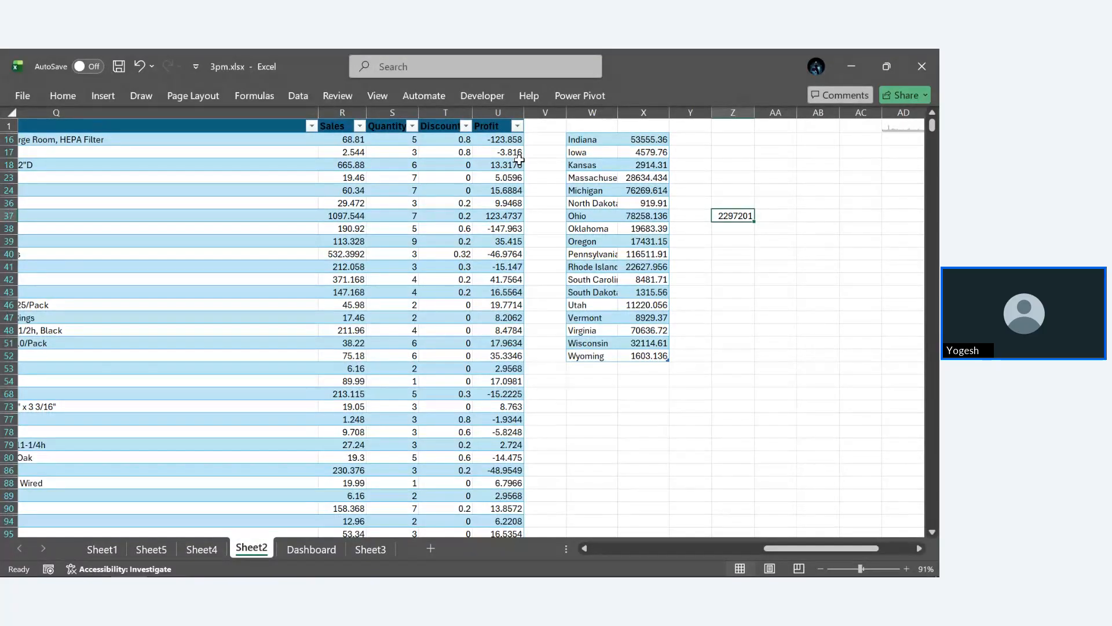
- Open Solver with Z37 as the objective cell and set the objective to a value of 229780
click(64, 93)
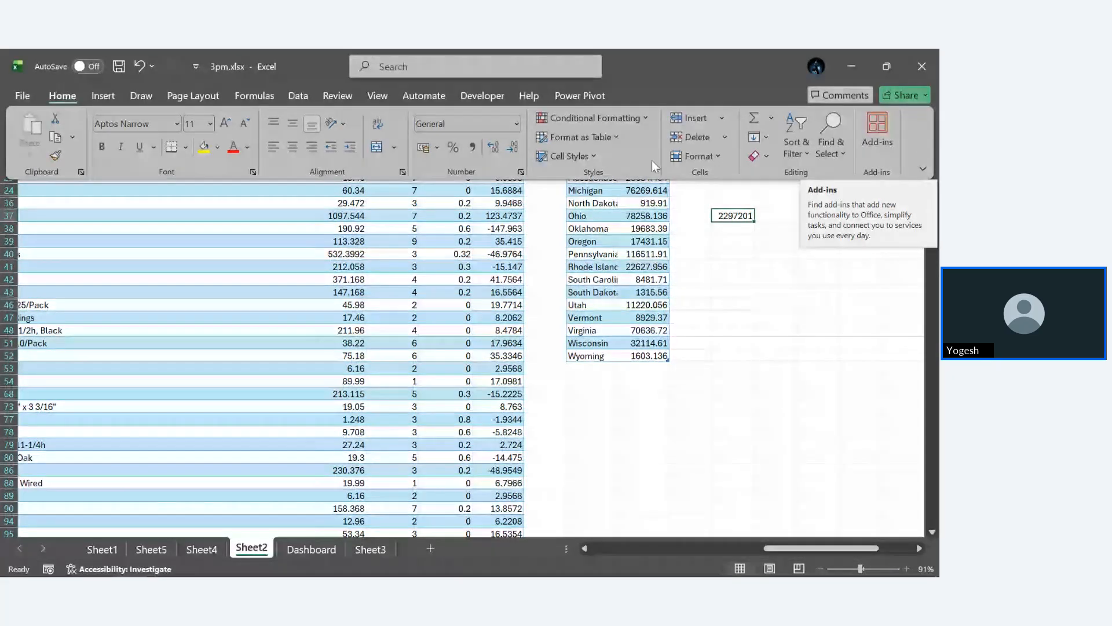
click(103, 94)
click(140, 96)
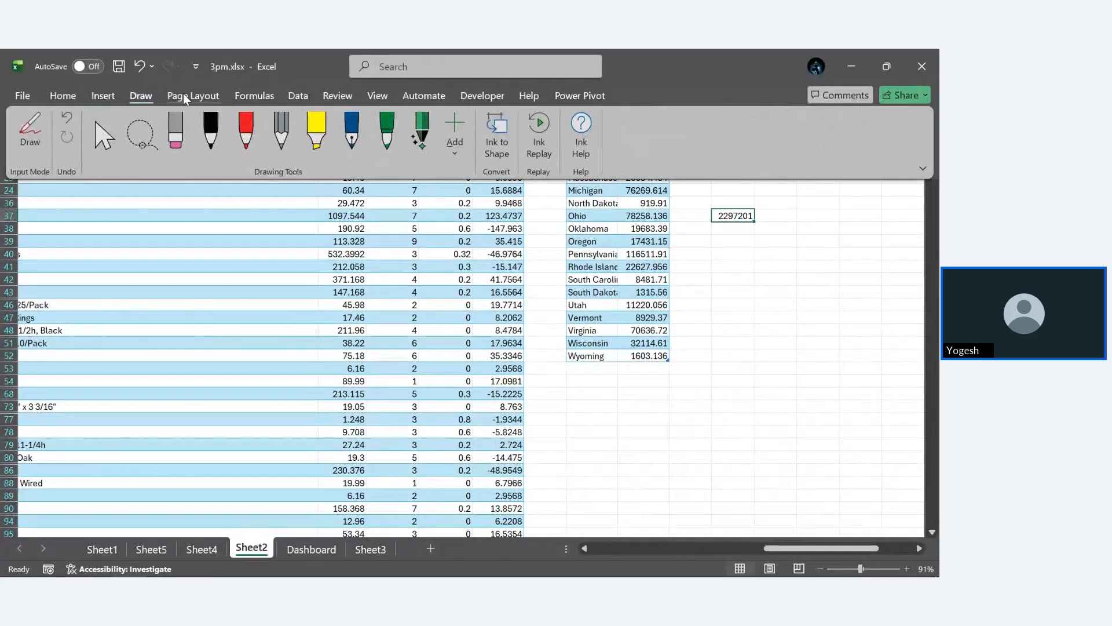
click(298, 95)
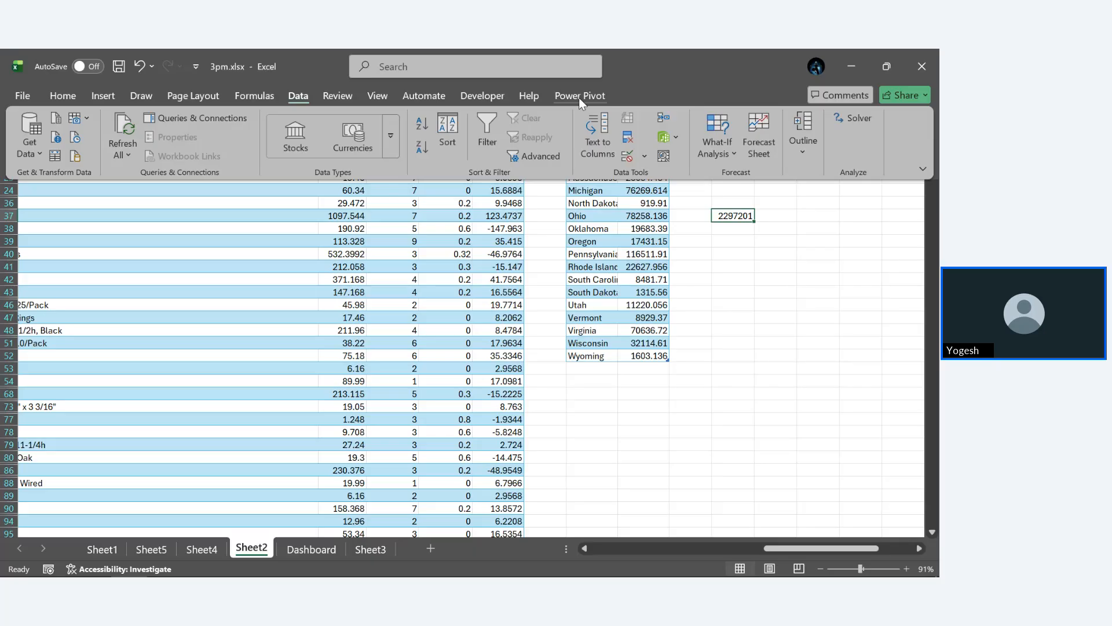
click(854, 119)
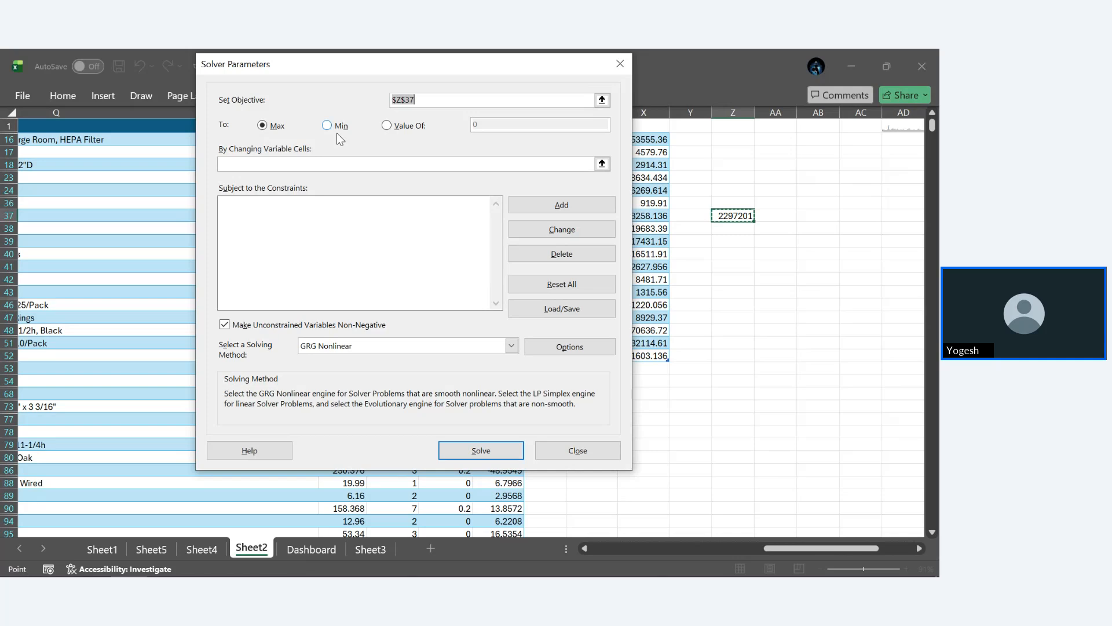
click(387, 125)
click(483, 125)
key(BackSpace)
text(229)
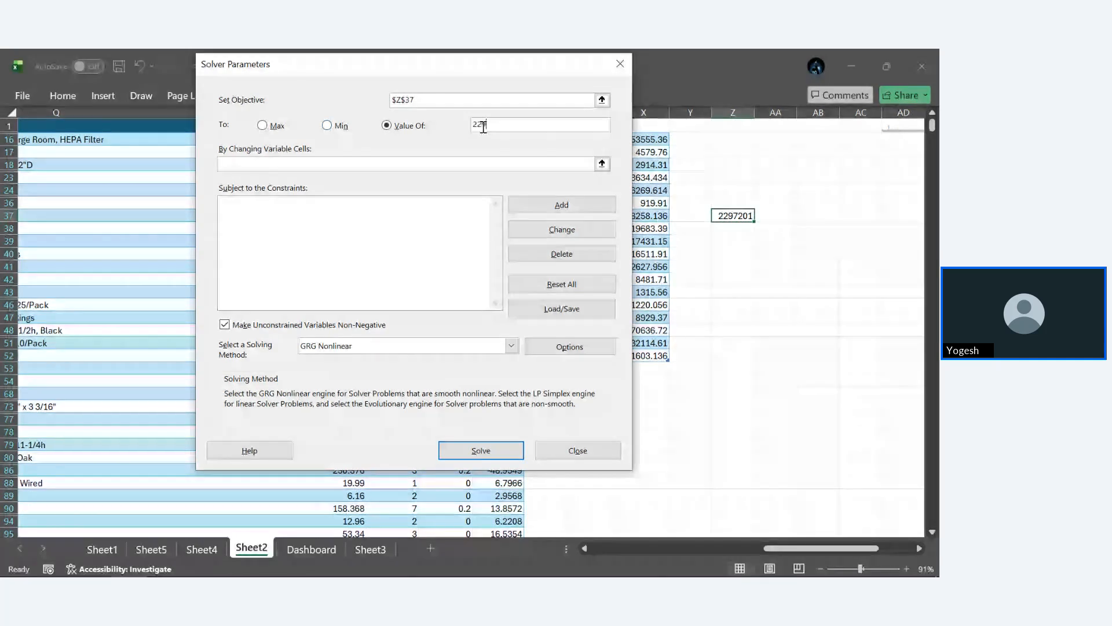
text(780)
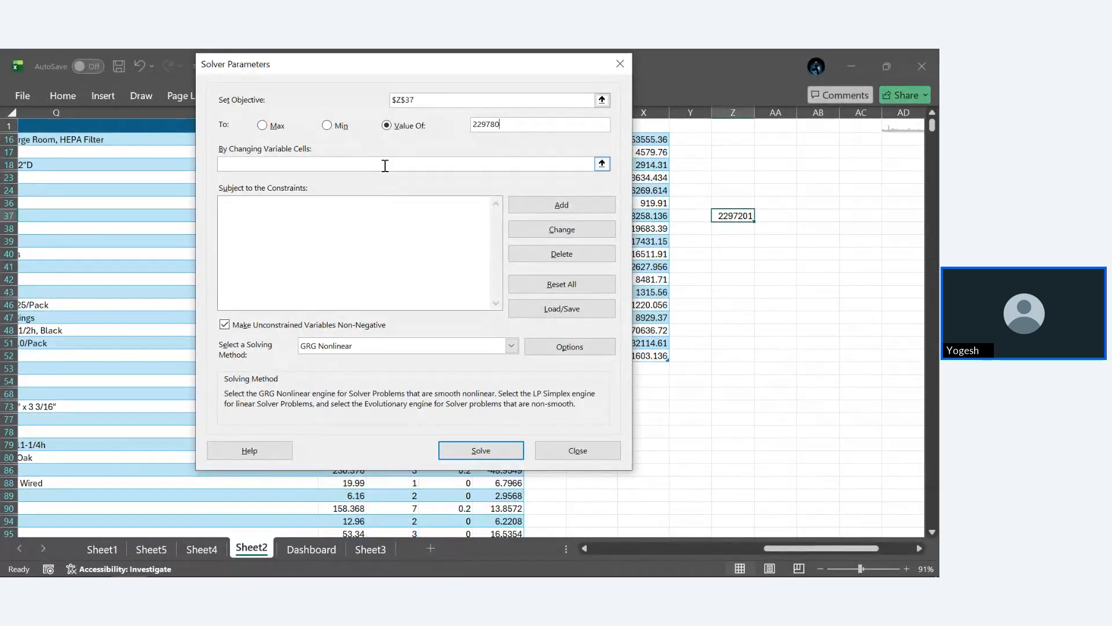
- Set the Solver's changing variable cells to the Sales cells R16, R24, R40 and R43:R73
click(602, 164)
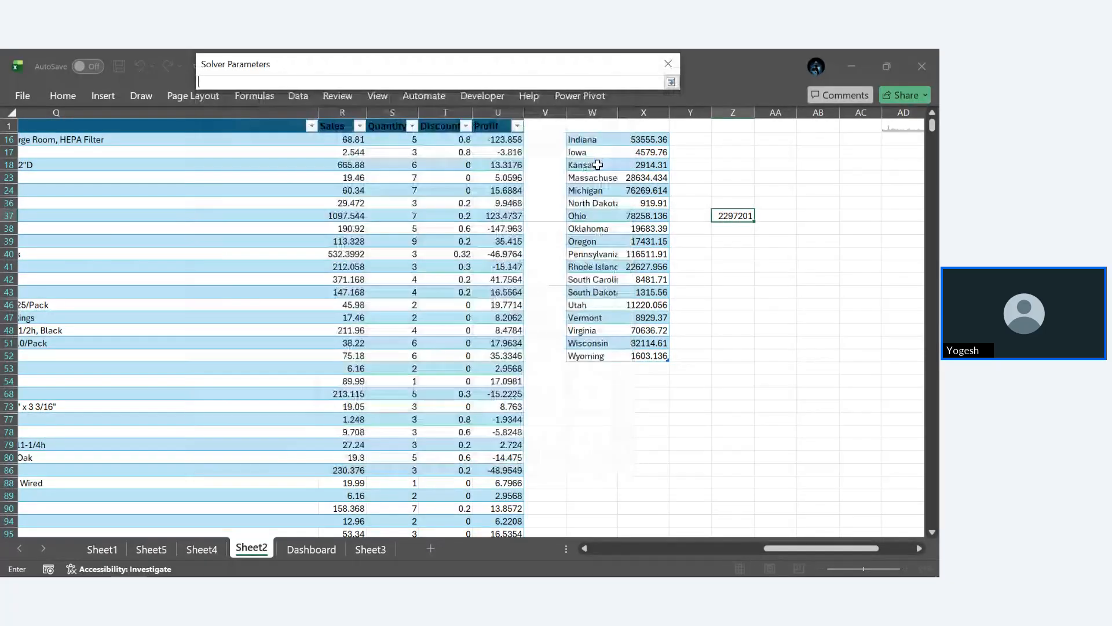
click(343, 141)
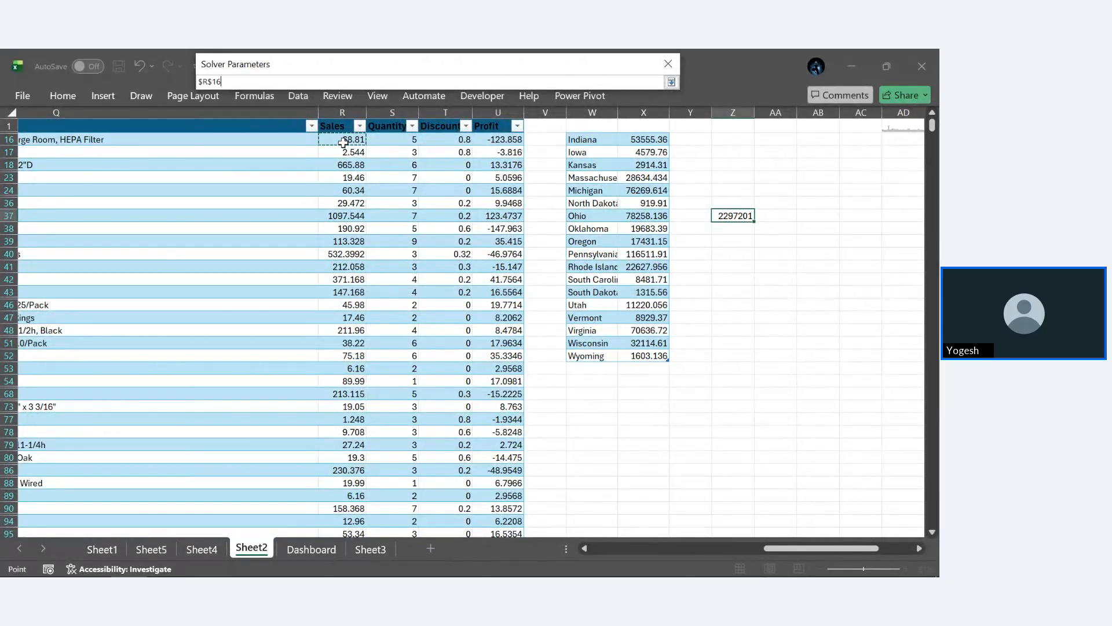
ctrl+click(352, 188)
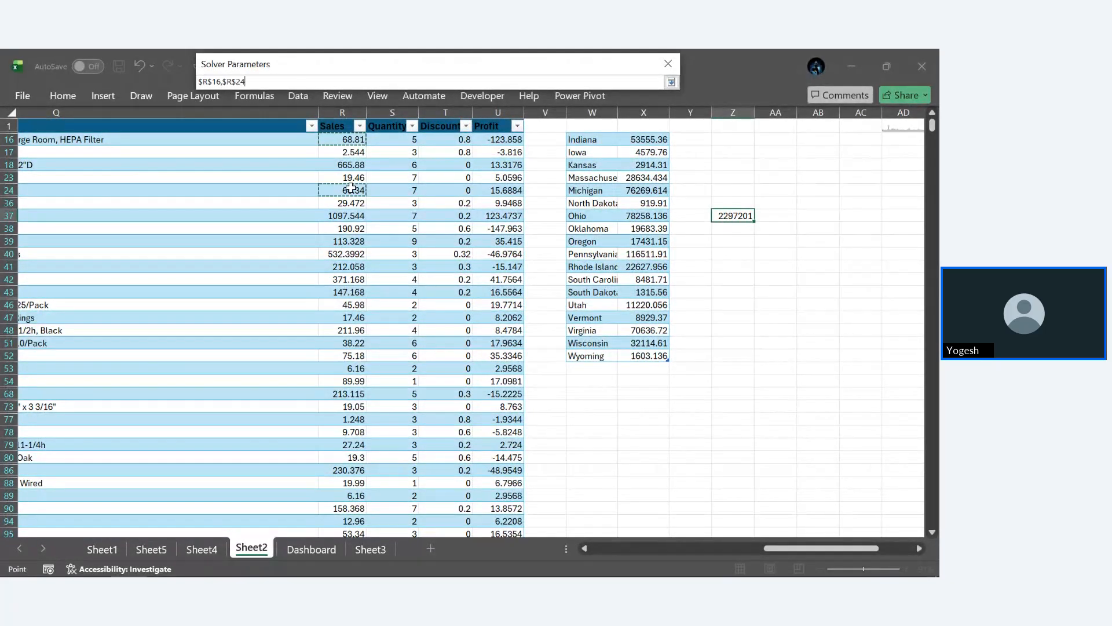
ctrl+click(353, 256)
ctrl+click(348, 292)
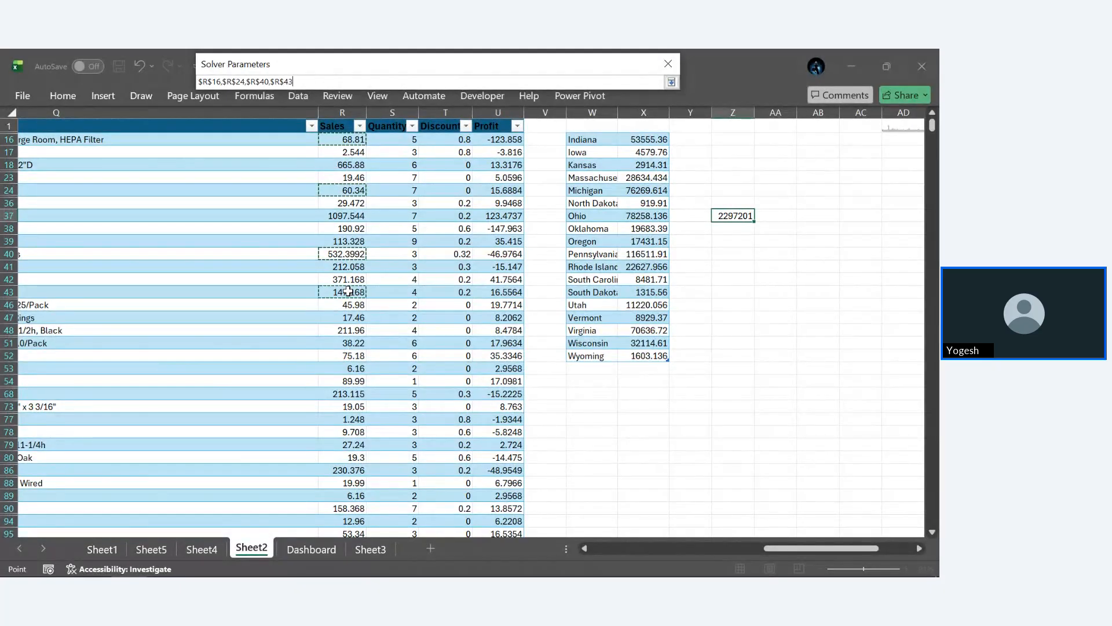
drag(348, 292, 352, 409)
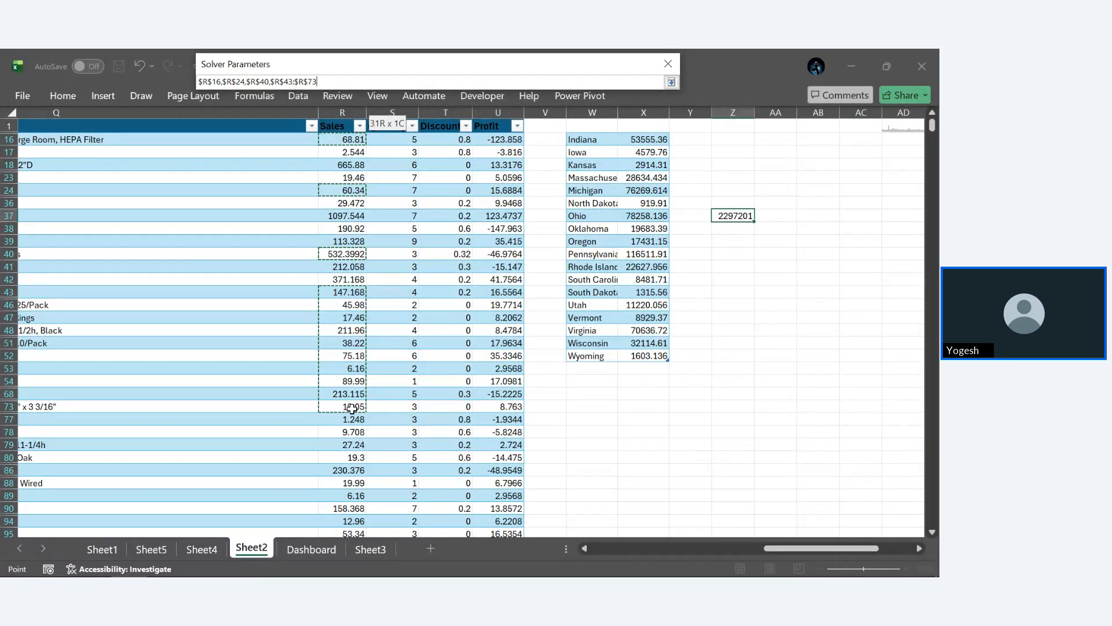
key(Return)
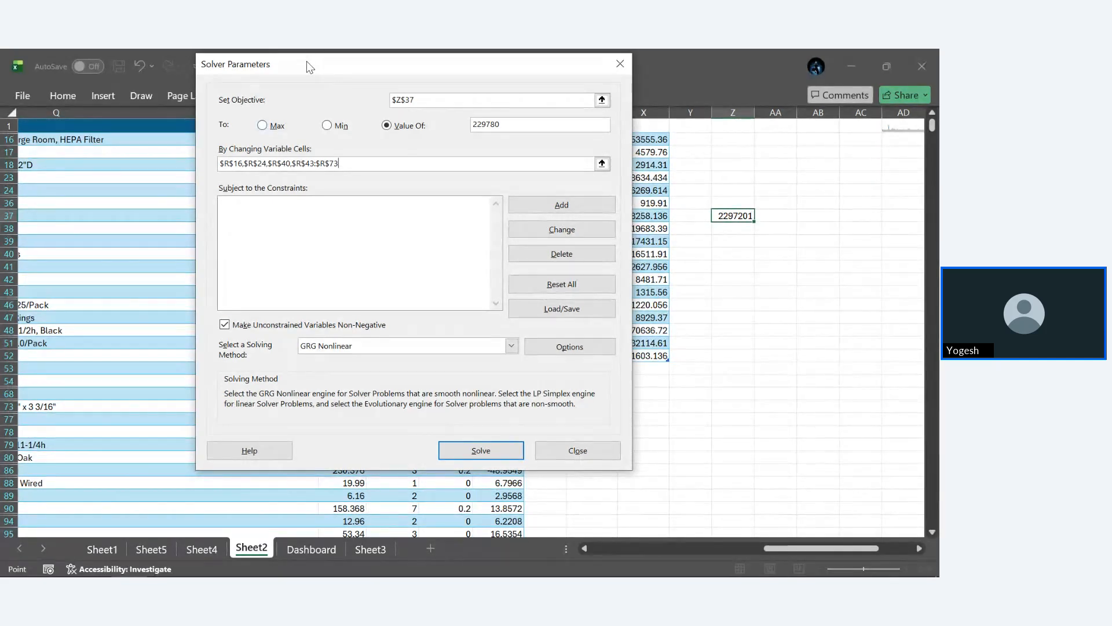
drag(306, 61, 429, 117)
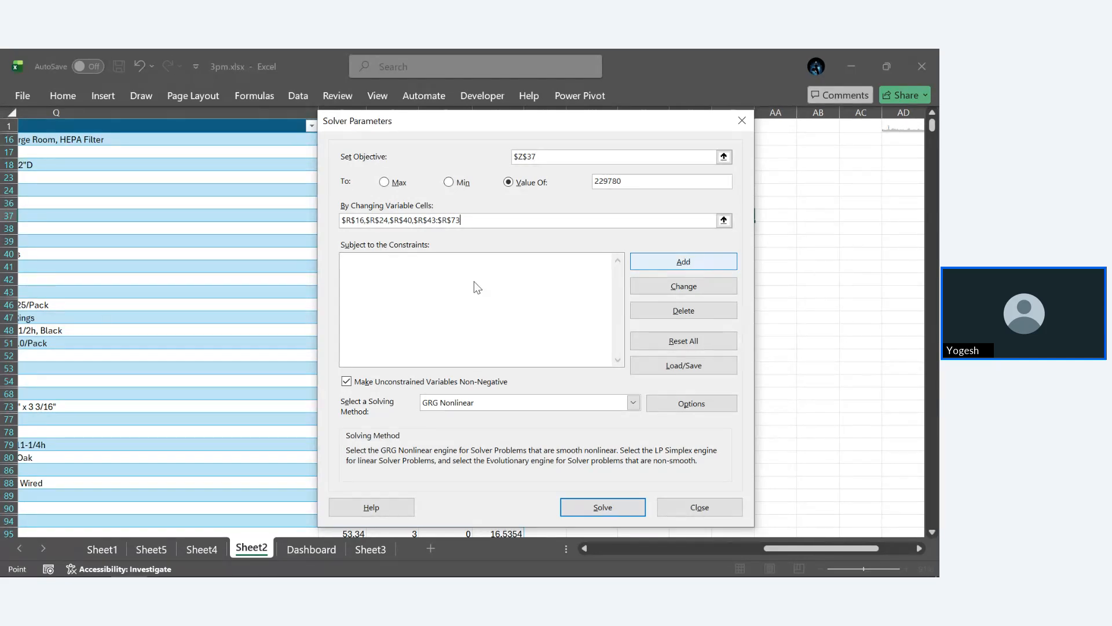
click(703, 259)
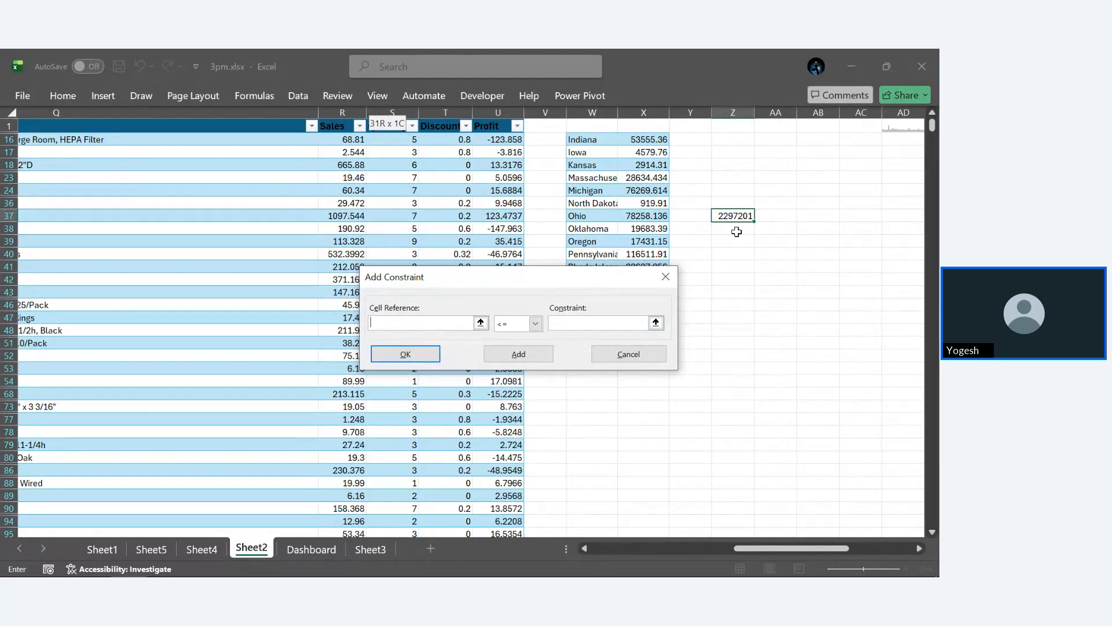
key(Escape)
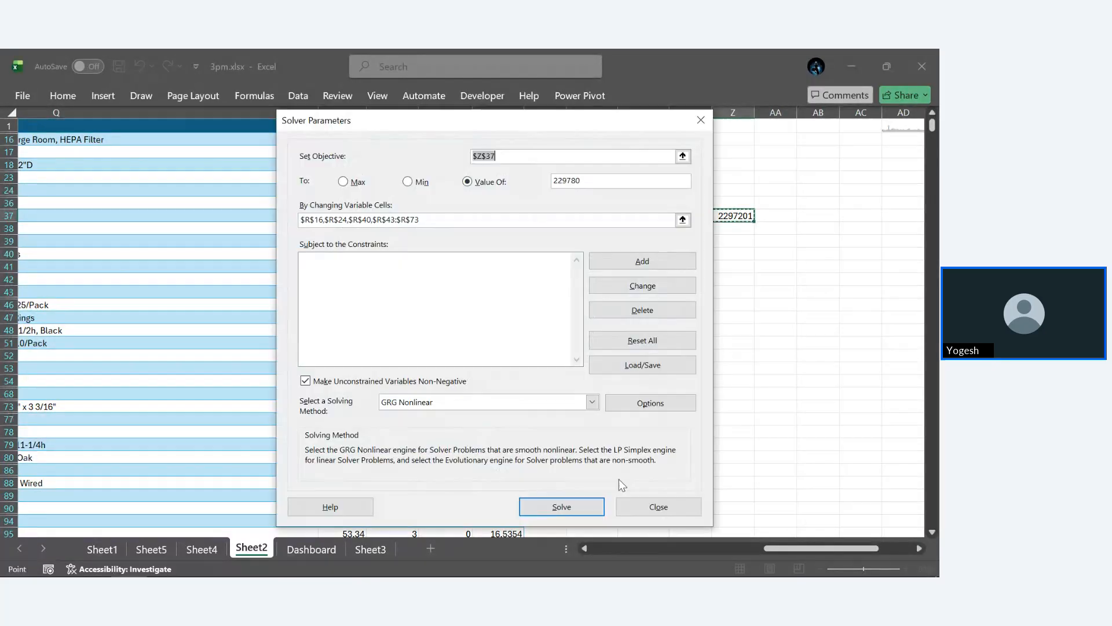
click(660, 504)
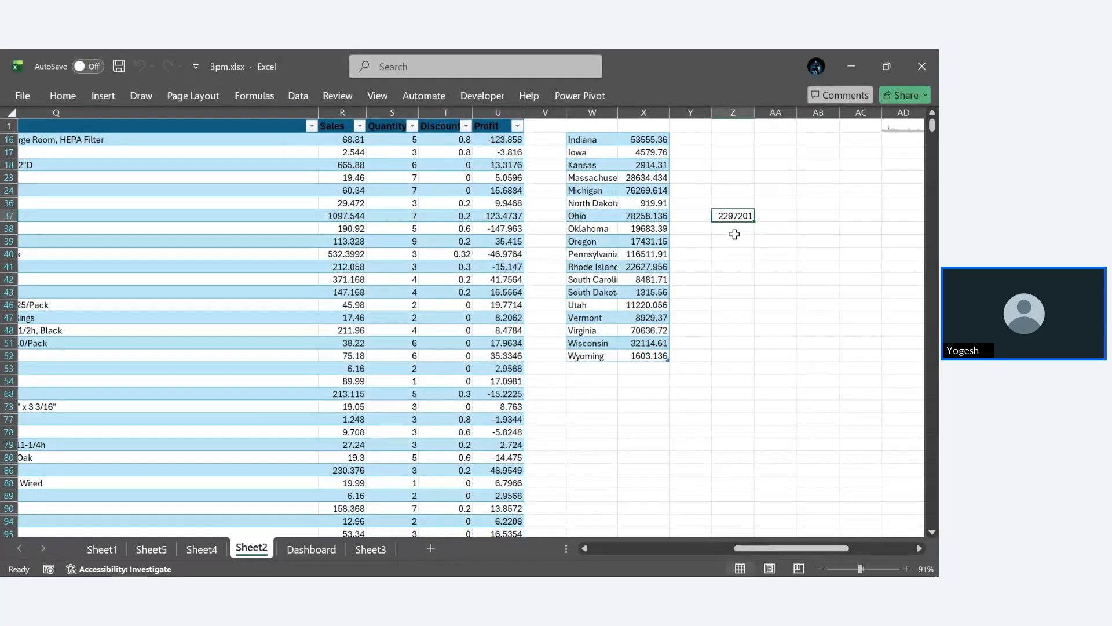
- Calculate the average order sales in cell Z38 with =AVERAGE(orders[Sales])
click(734, 236)
click(731, 228)
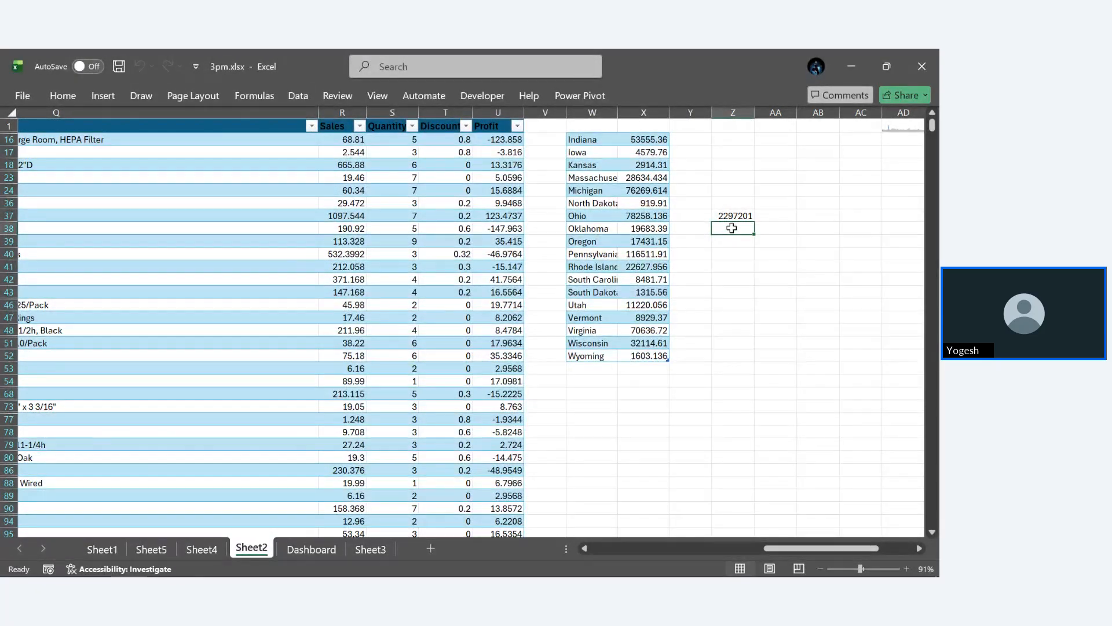
text(=AVERAGE)
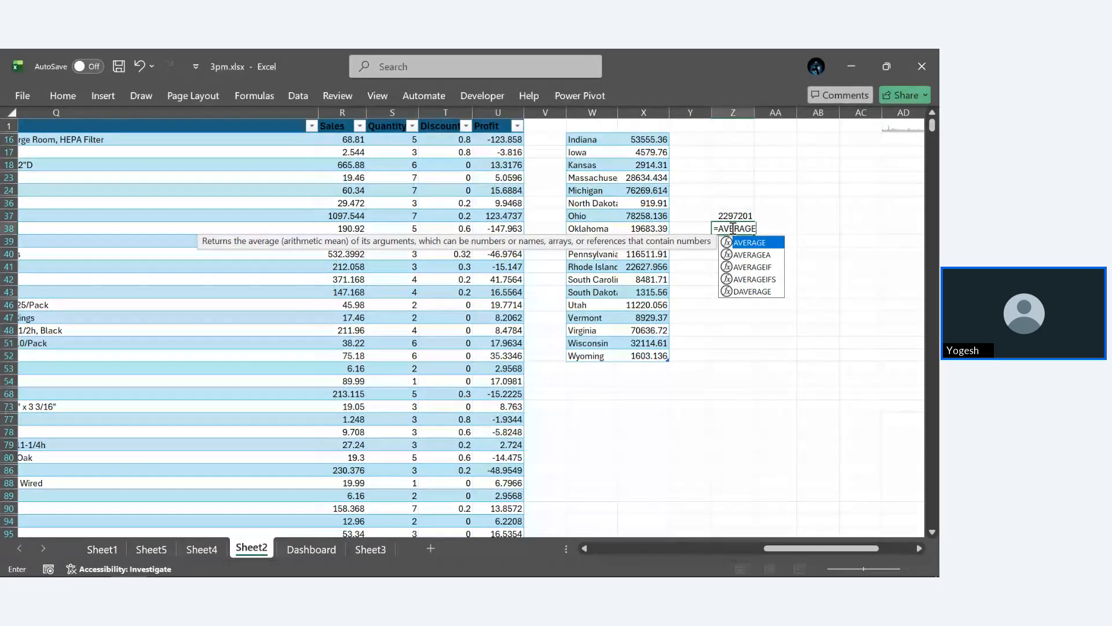
key(Tab)
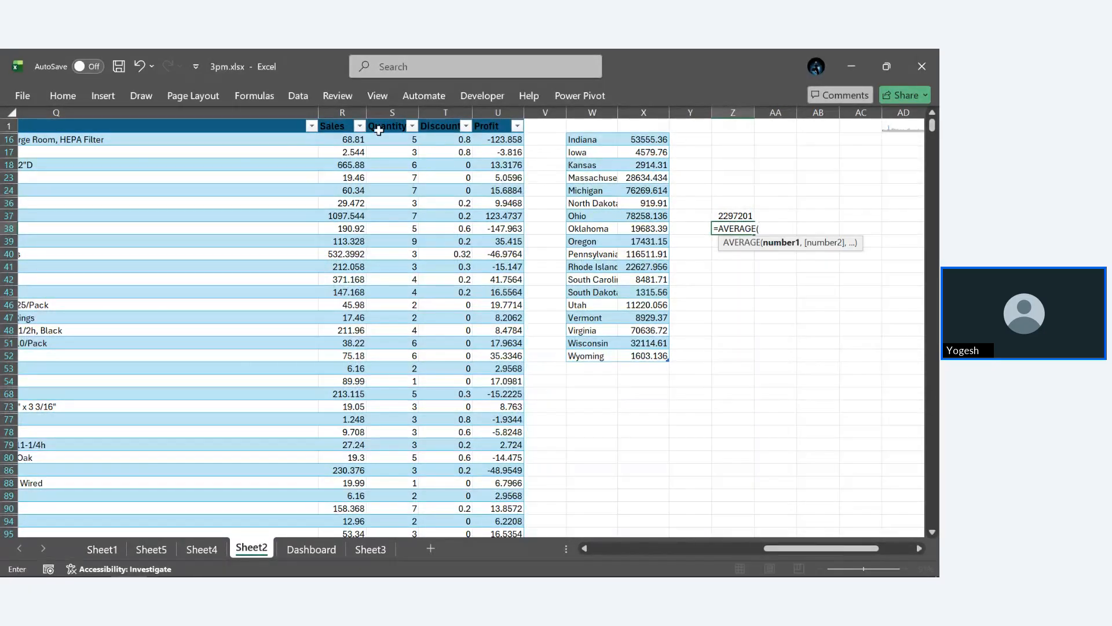
click(337, 116)
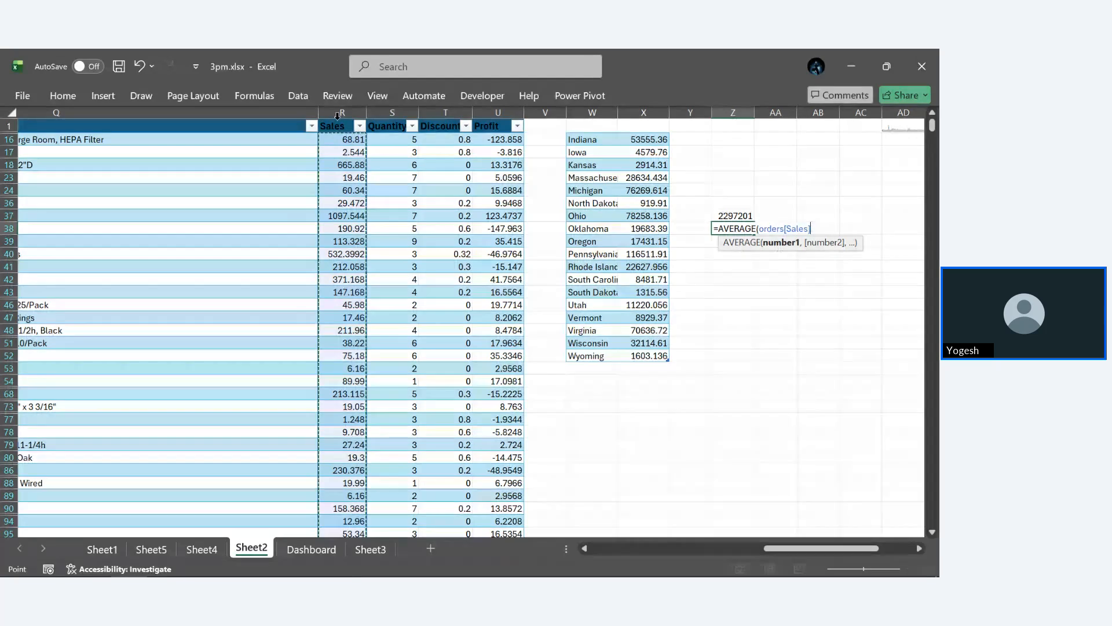
key(Return)
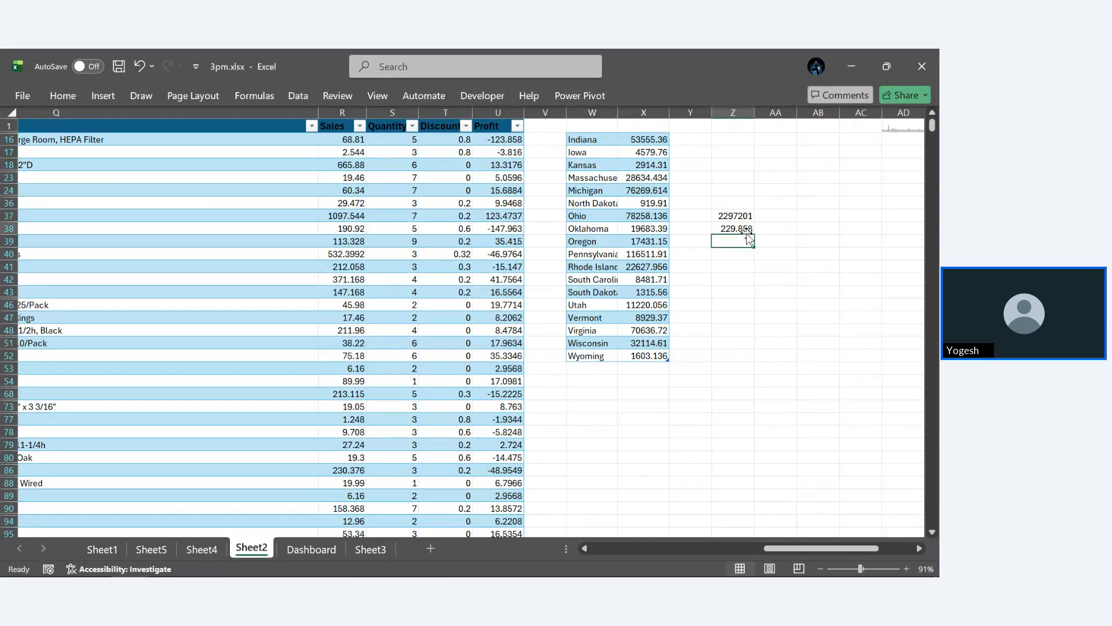
- Reopen Solver and add the constraint that cell Z38 equals 229
click(296, 96)
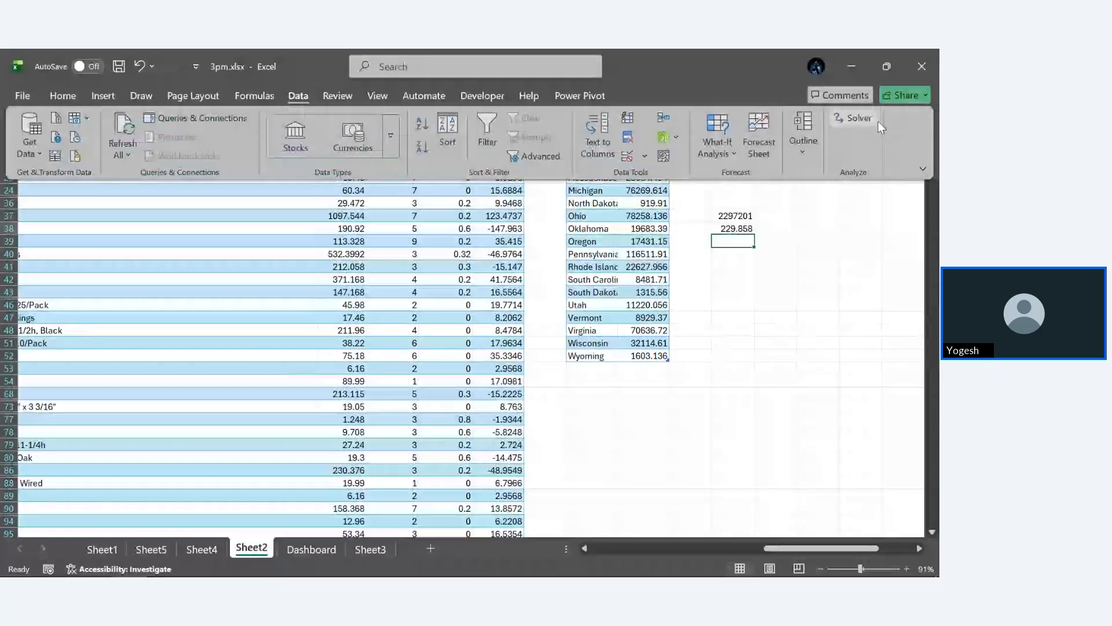
click(844, 111)
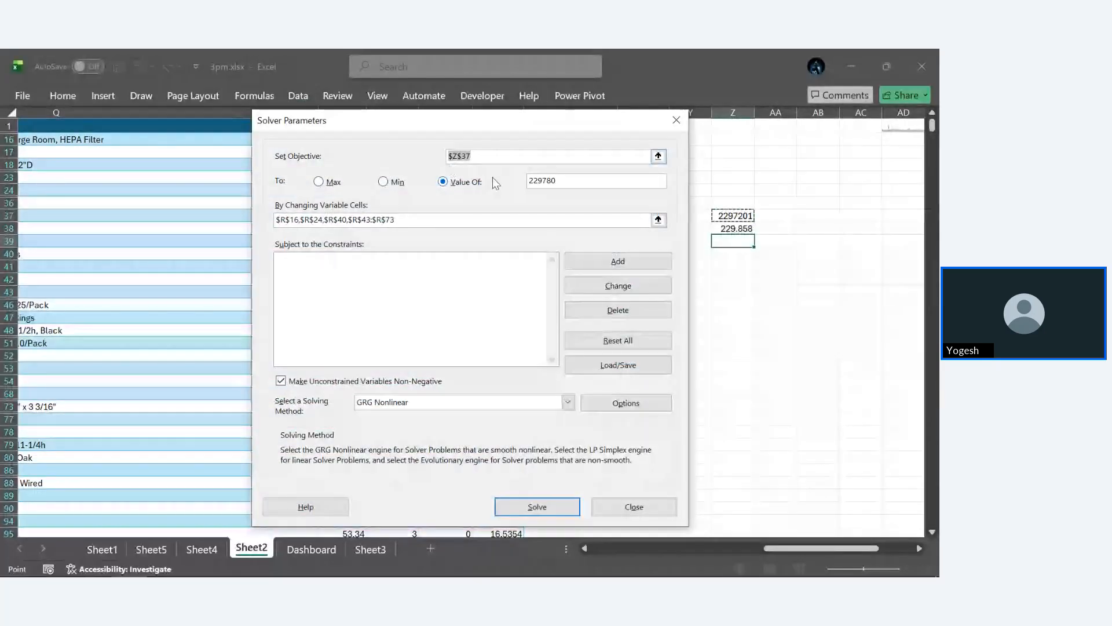
click(623, 263)
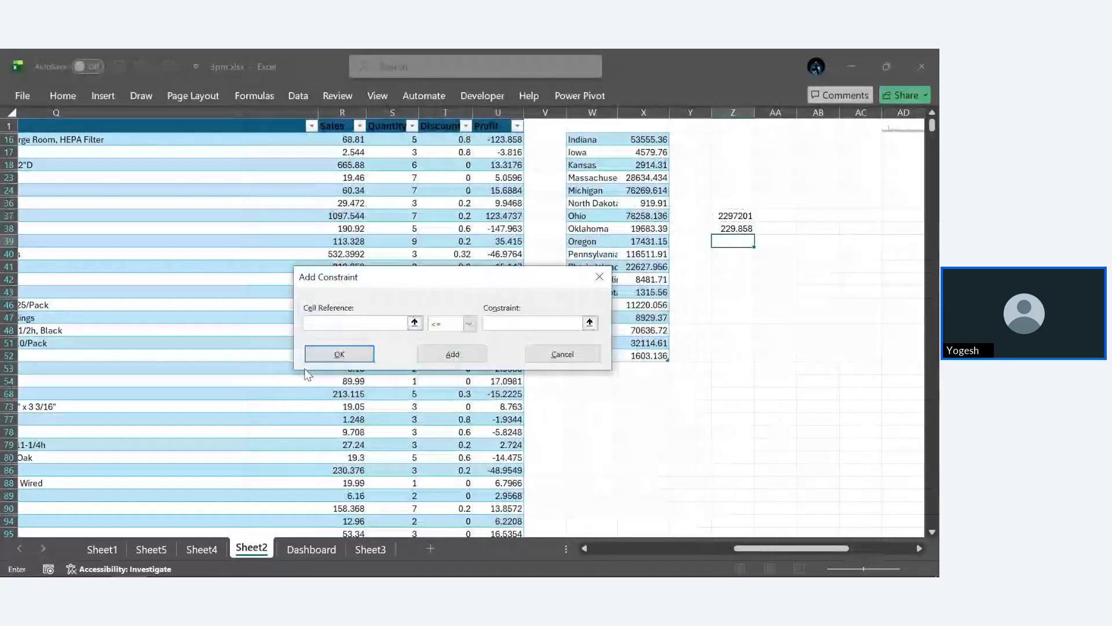
click(733, 229)
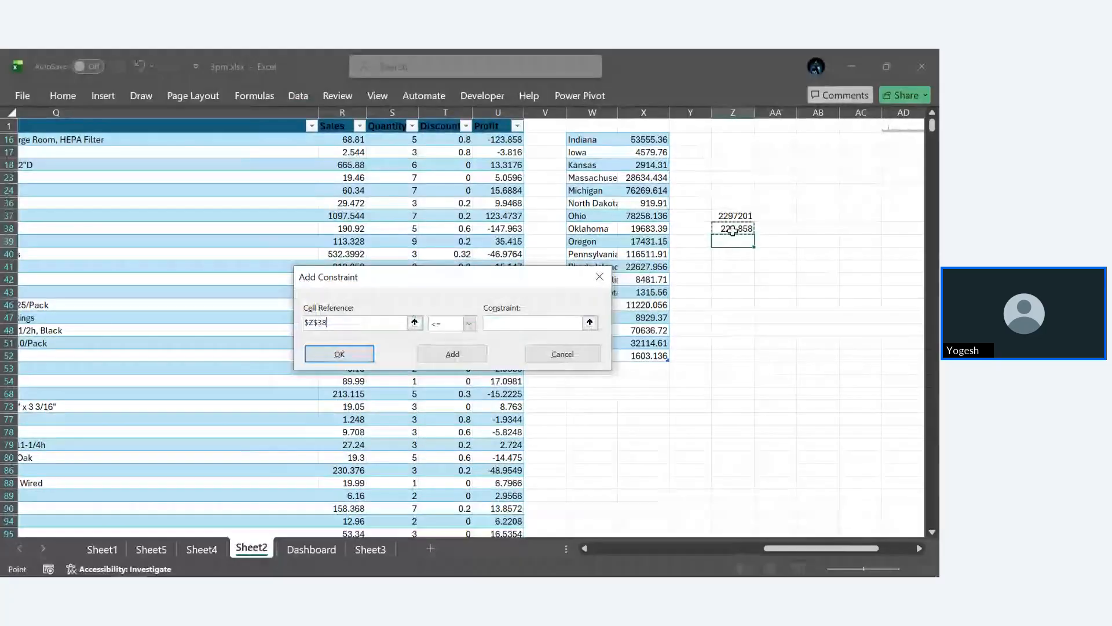
click(469, 323)
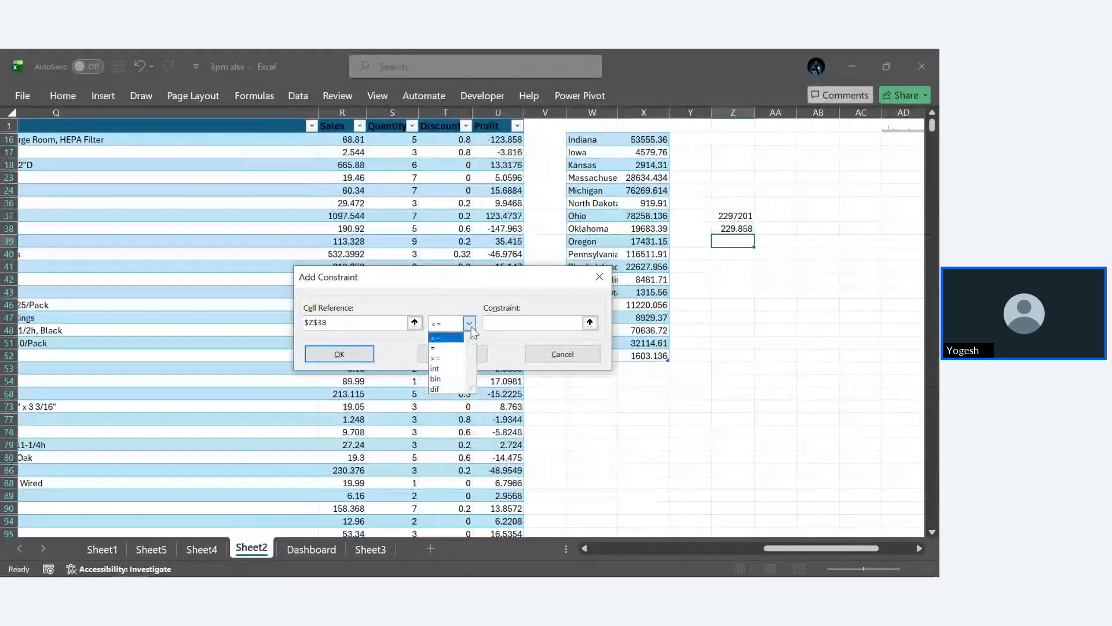
click(445, 348)
click(553, 321)
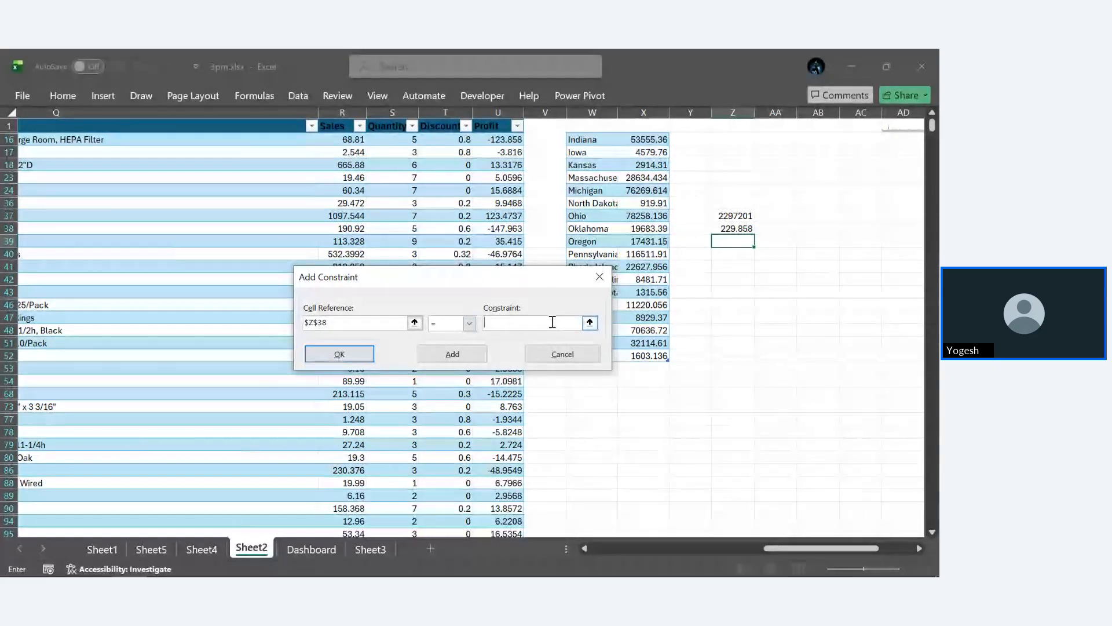
text(229)
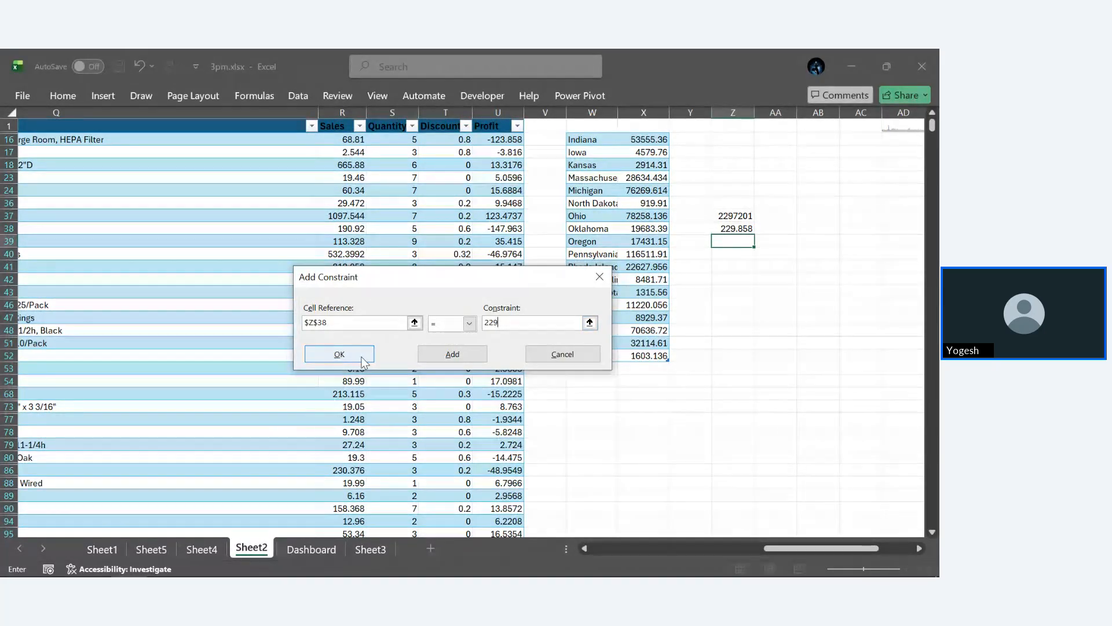
click(339, 354)
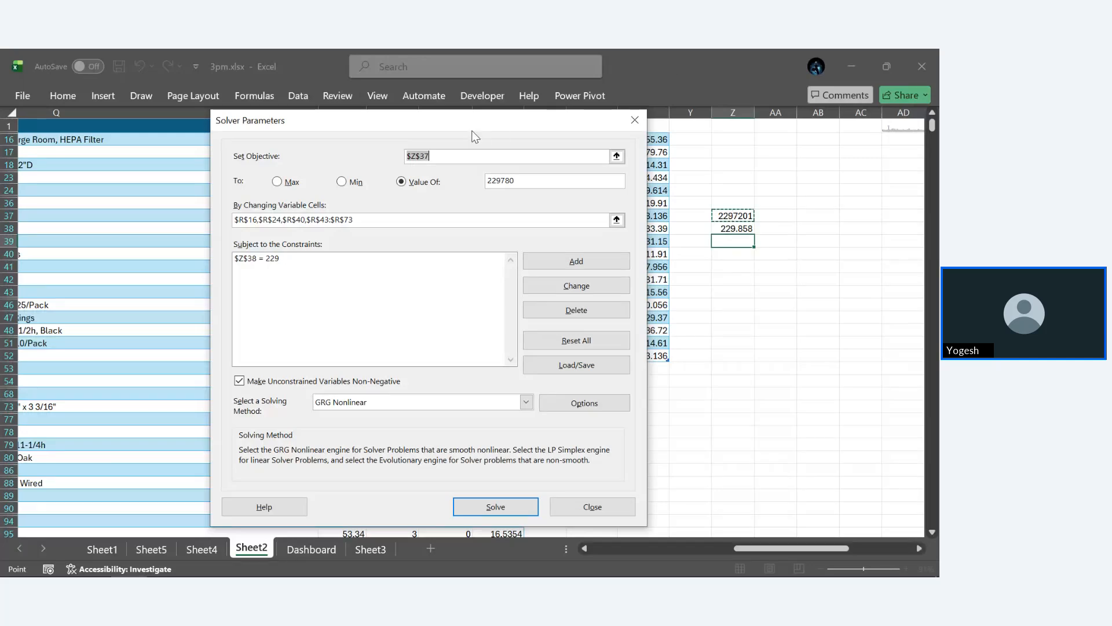
- Keep unconstrained variables non-negative in Solver and select Evolutionary as the solving method
drag(467, 120, 755, 193)
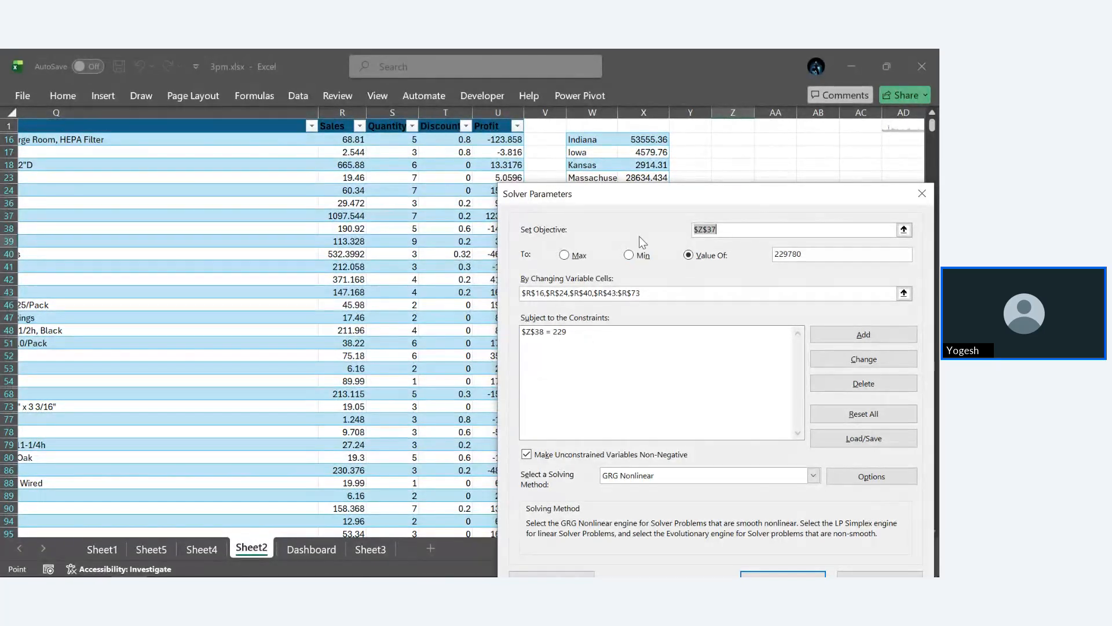
drag(662, 200, 333, 176)
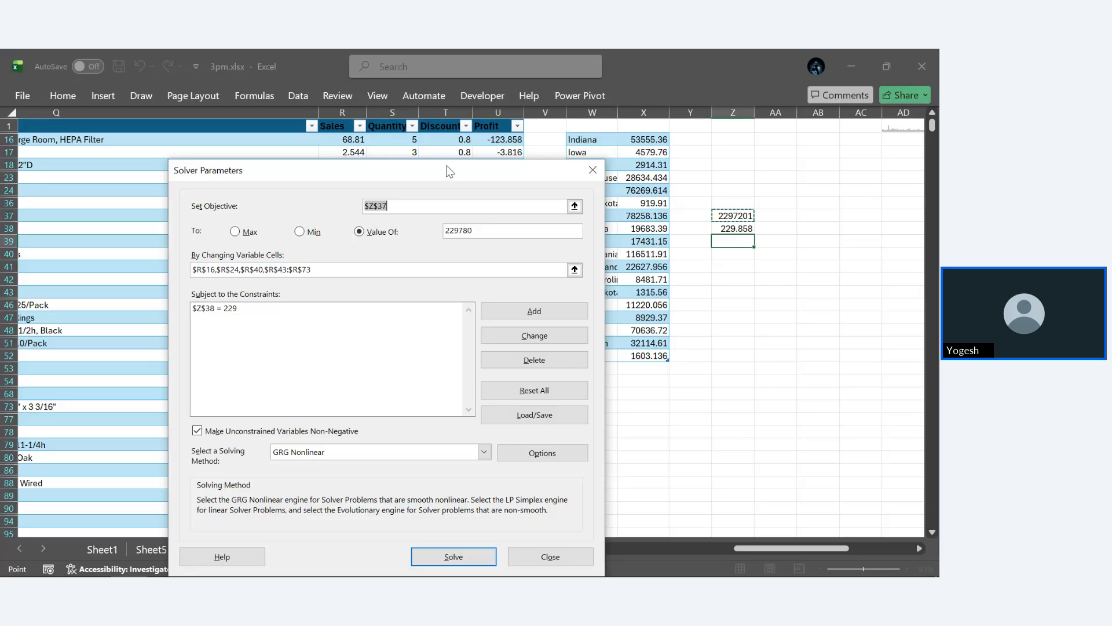
drag(447, 166, 460, 51)
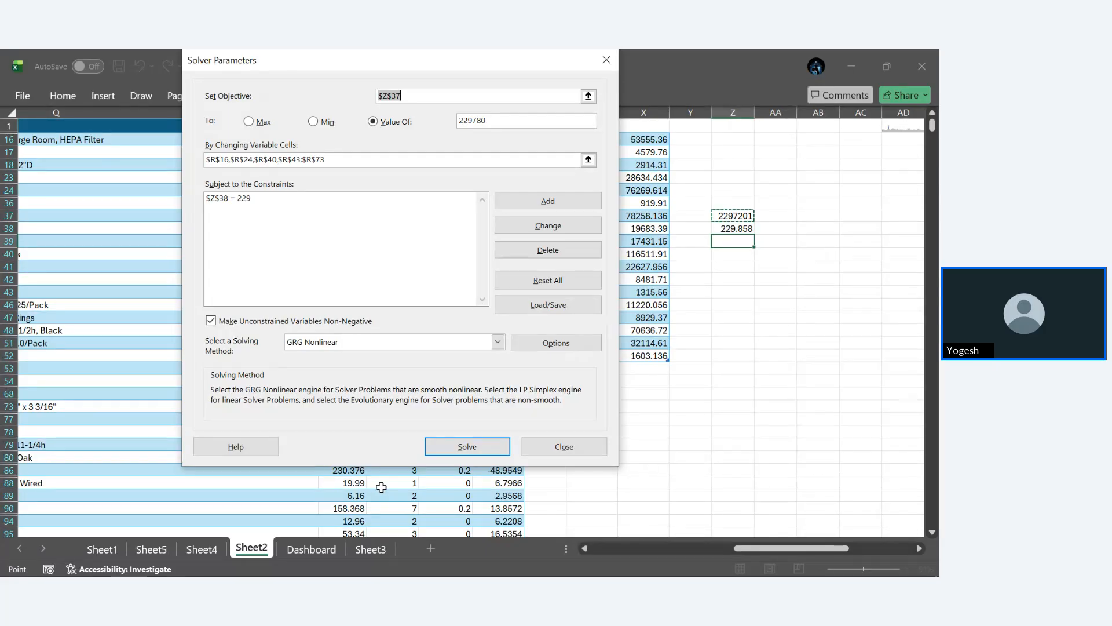
click(351, 321)
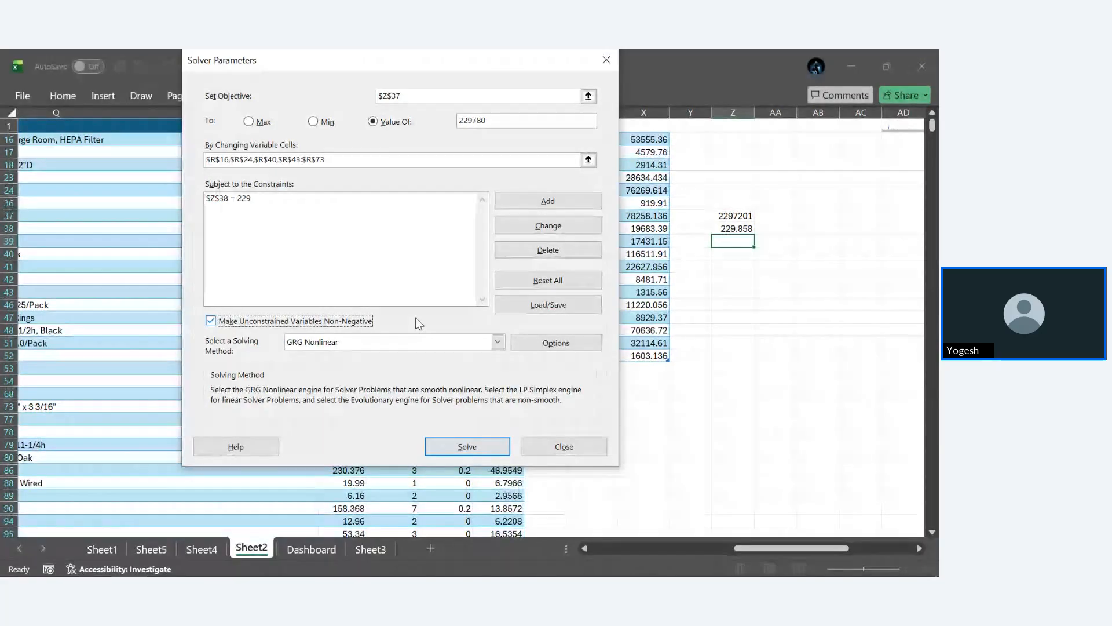
key(space)
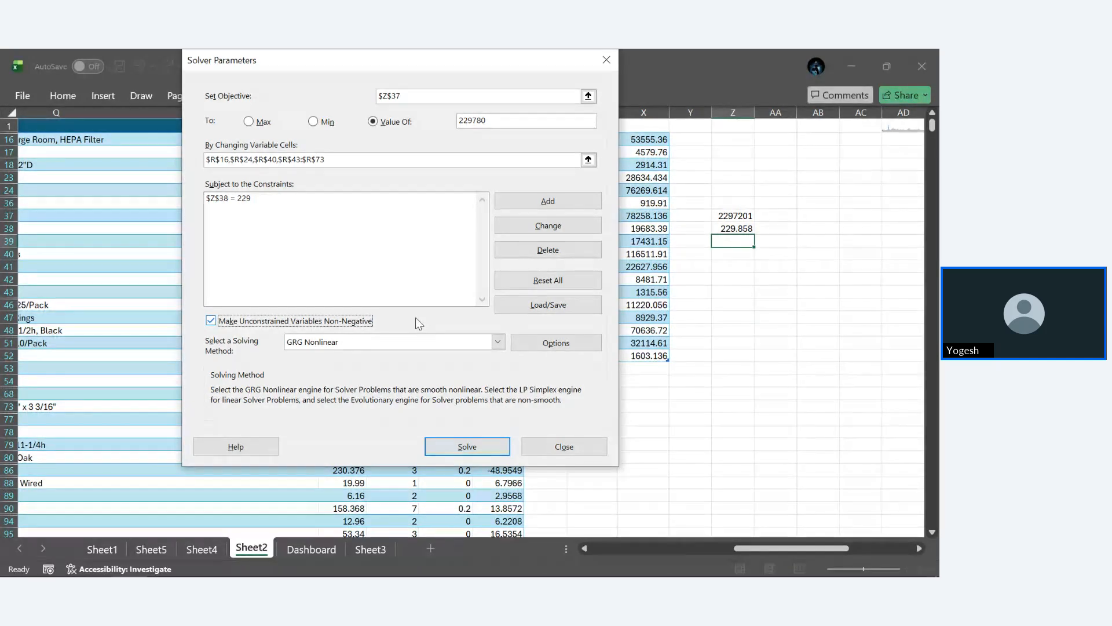
click(498, 342)
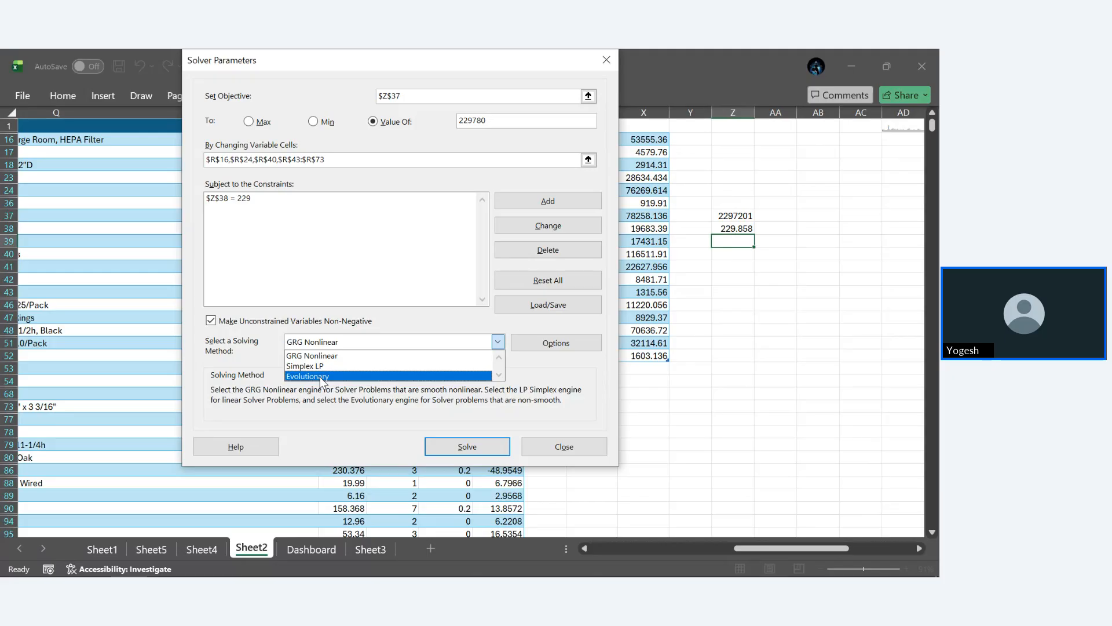
click(320, 377)
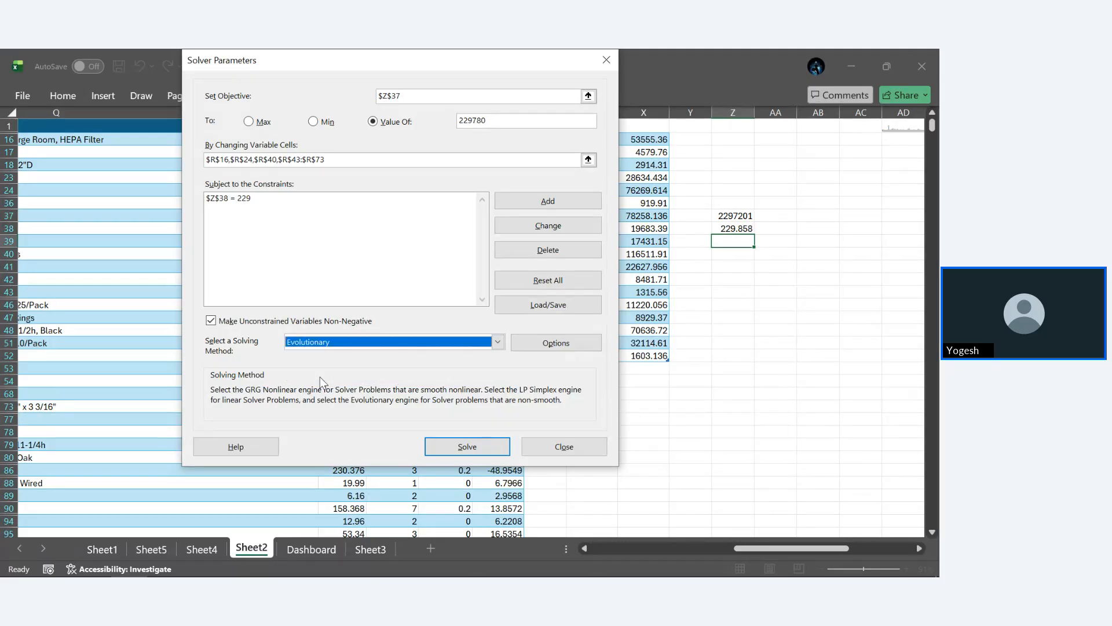
- Run Solver with the Evolutionary method, try to save the outcome as a scenario named abc, and dismiss the results
click(485, 448)
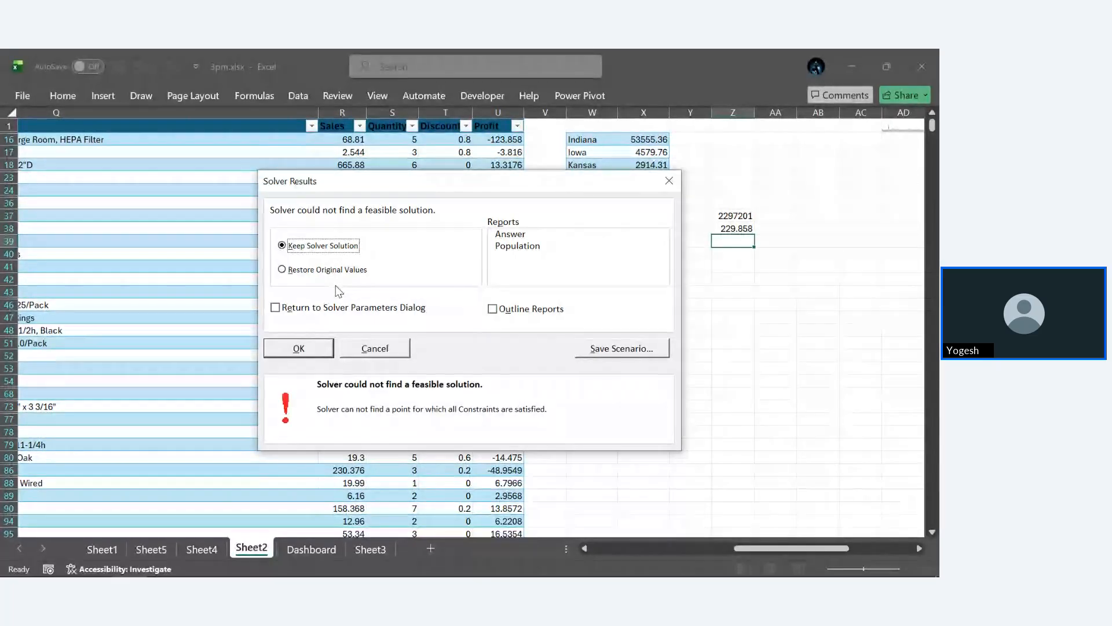
click(629, 350)
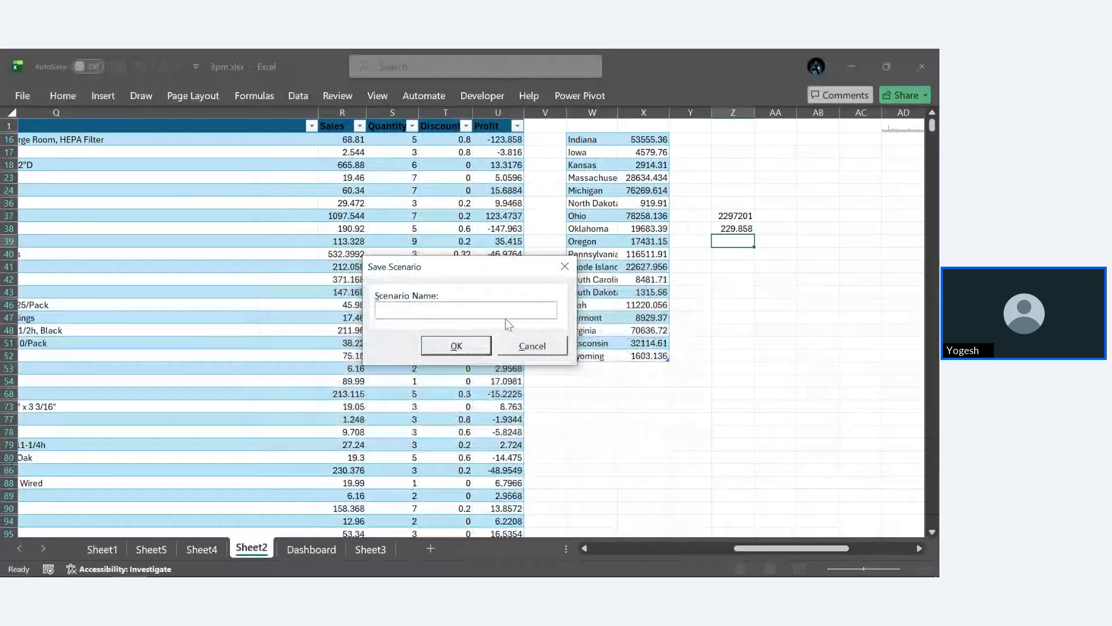
text(abc)
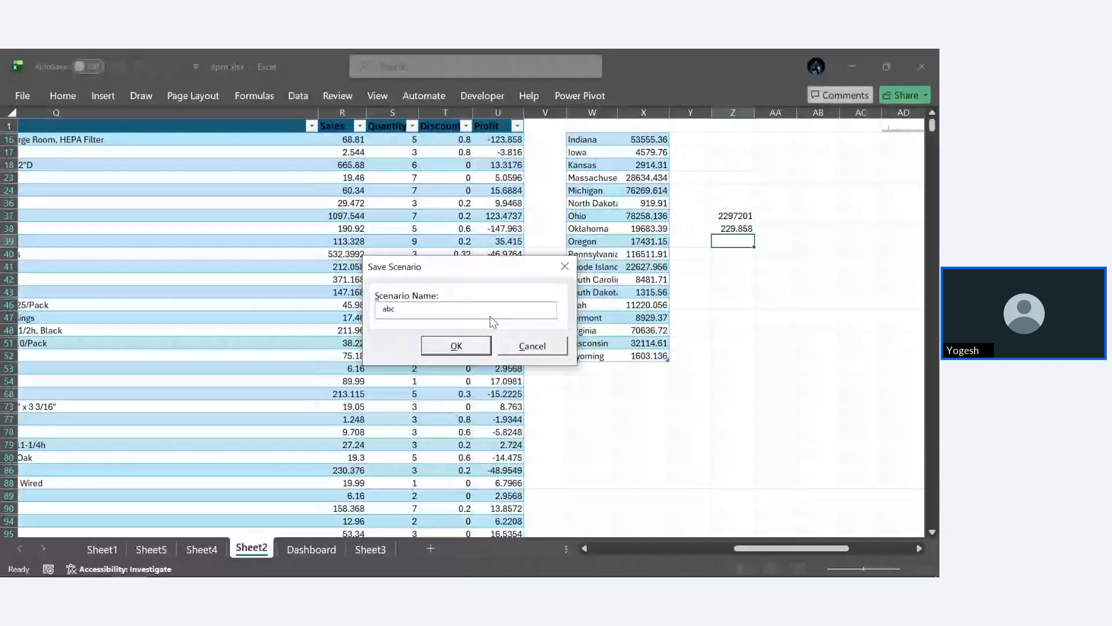
click(443, 347)
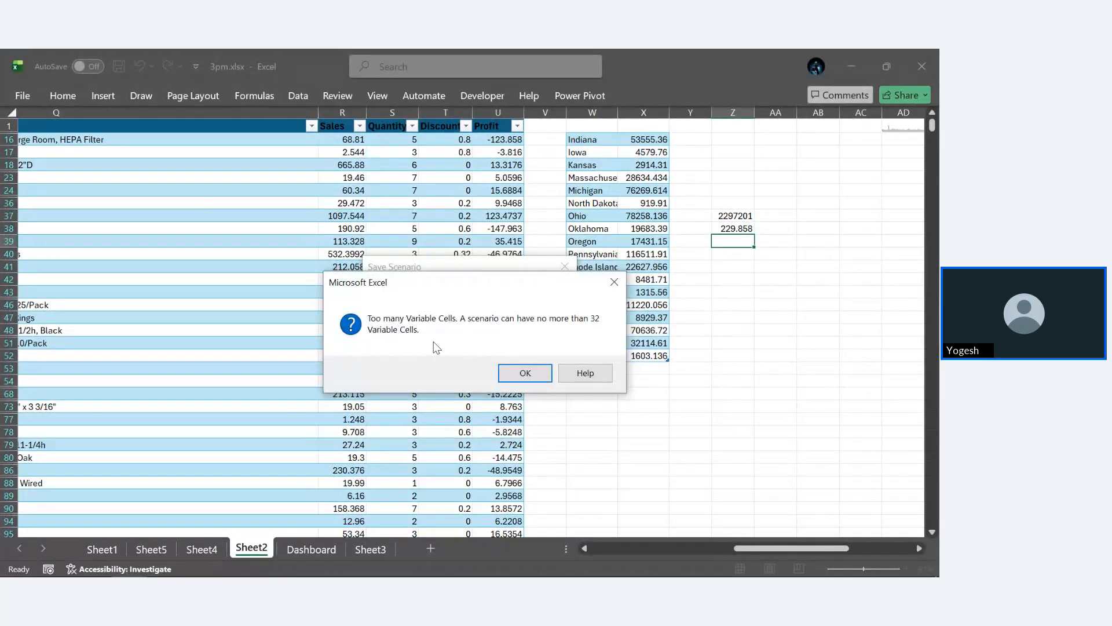
click(513, 375)
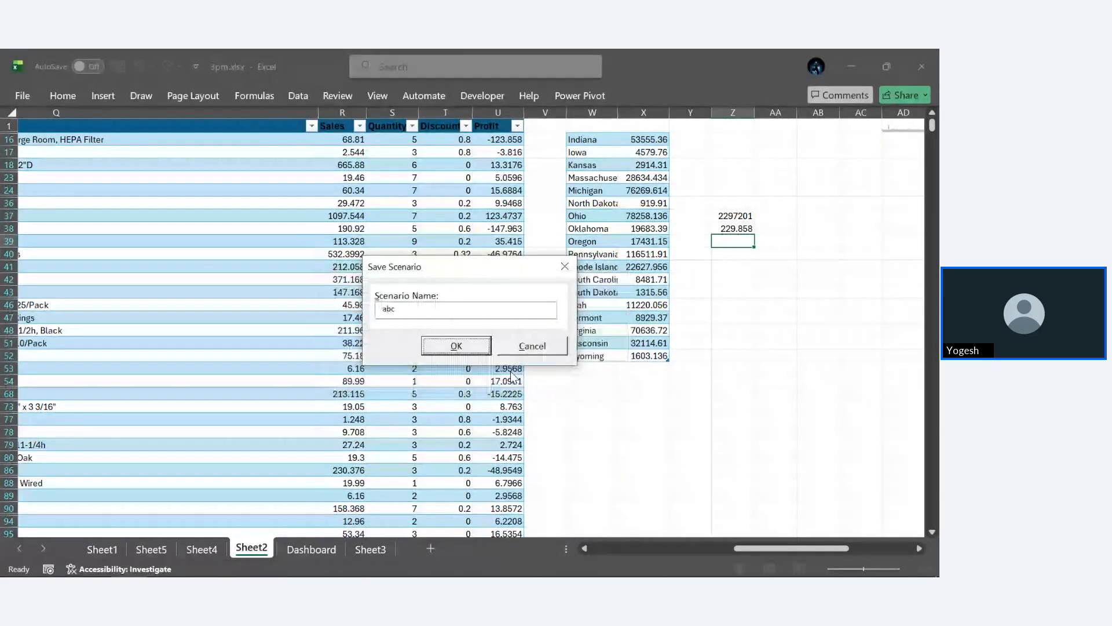
click(476, 350)
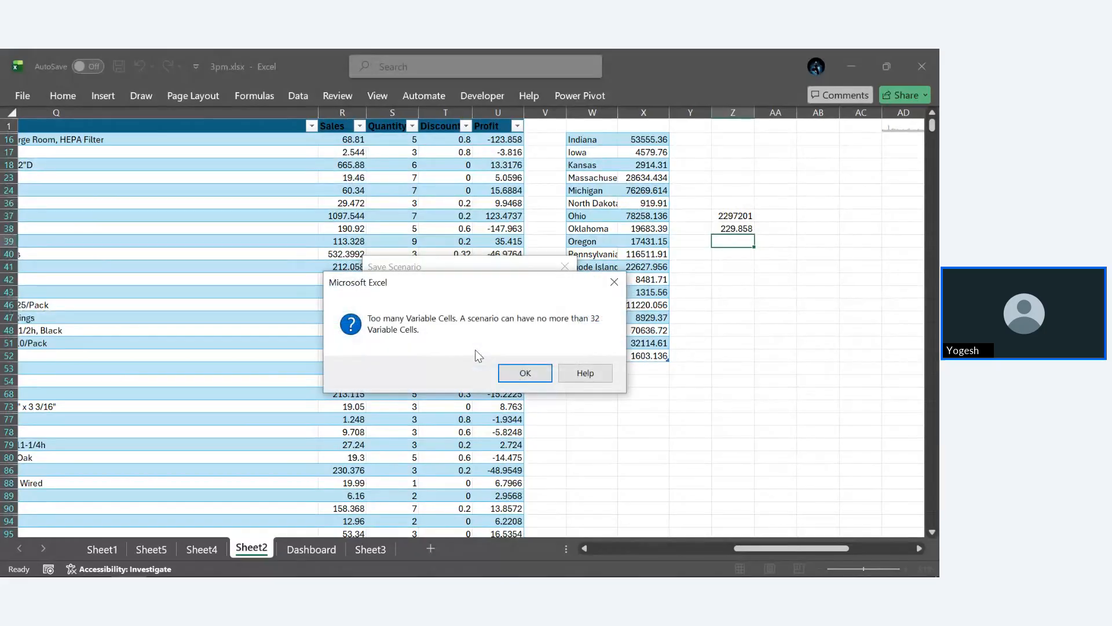
click(528, 375)
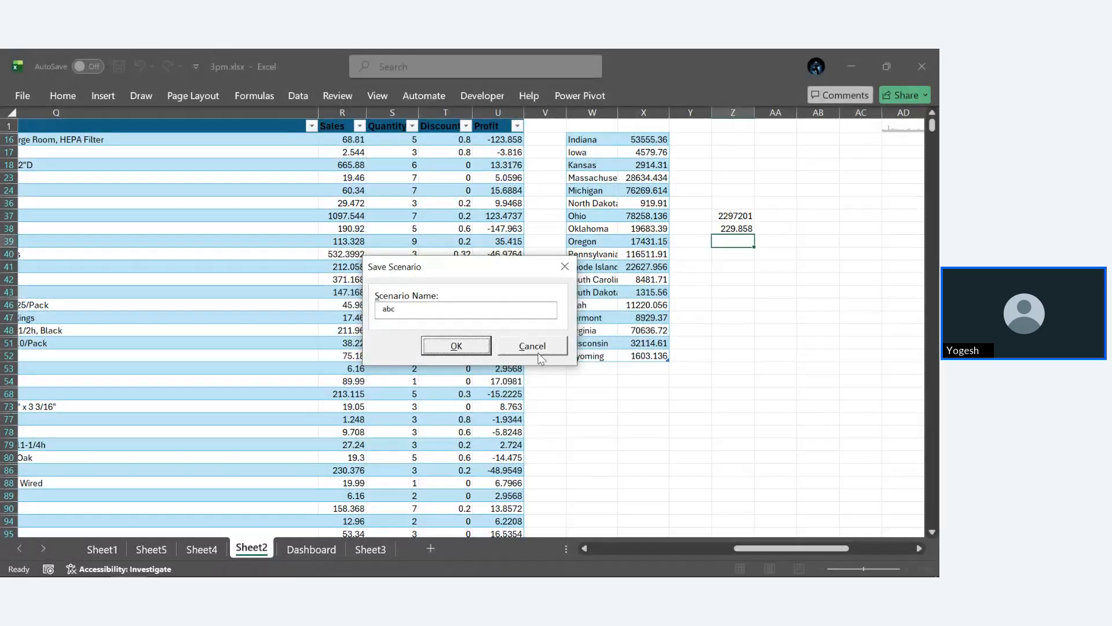
click(536, 350)
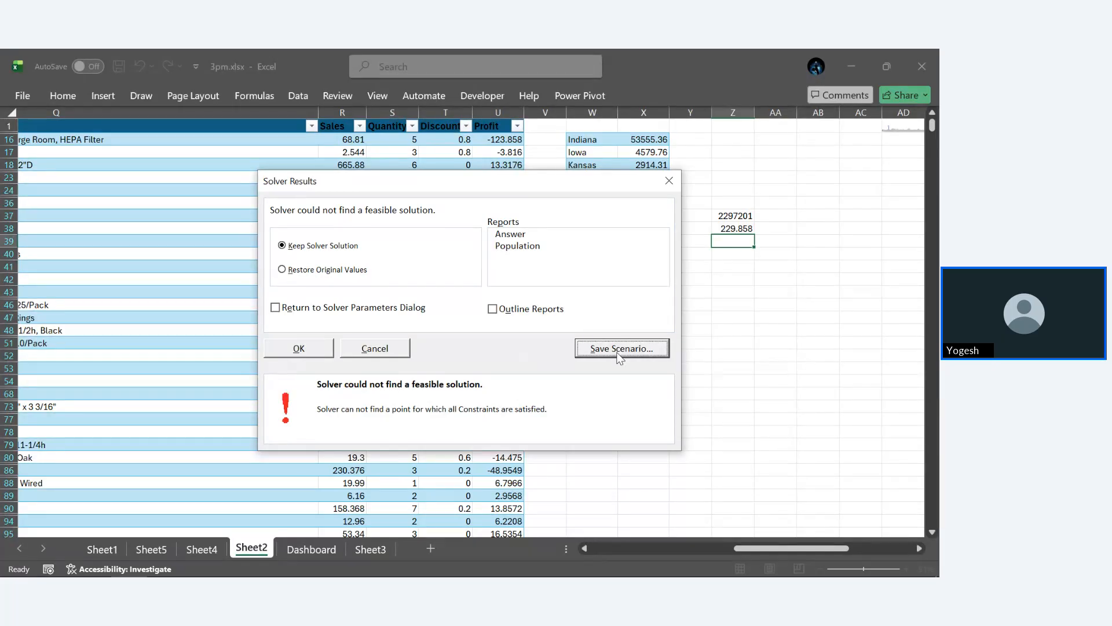
click(665, 181)
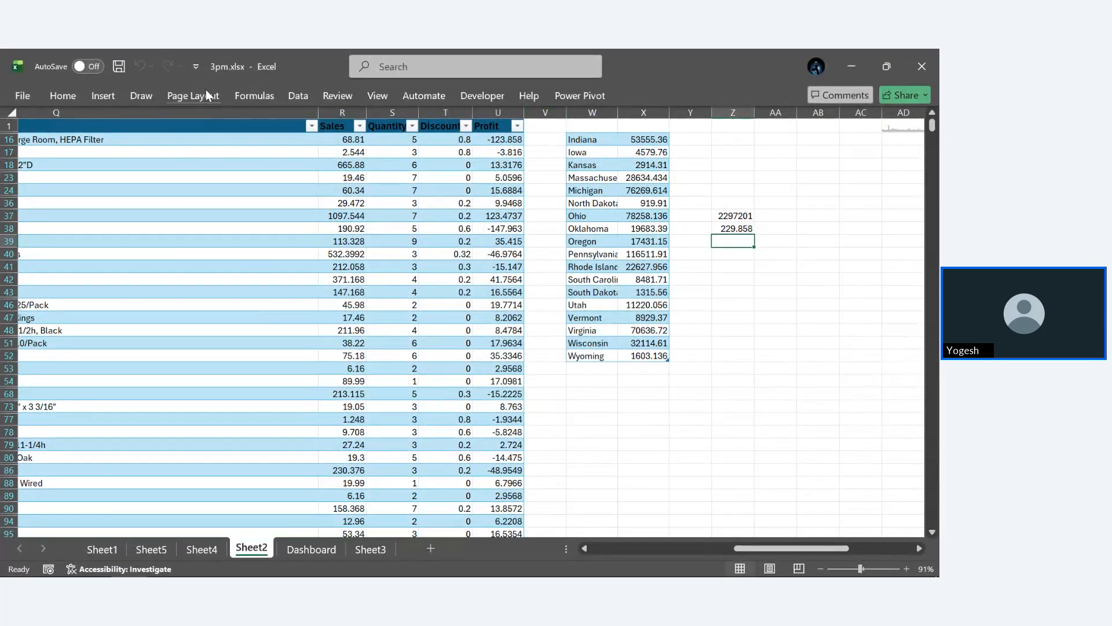
- Reopen Solver and delete the constraint that Z38 equals 229
click(297, 94)
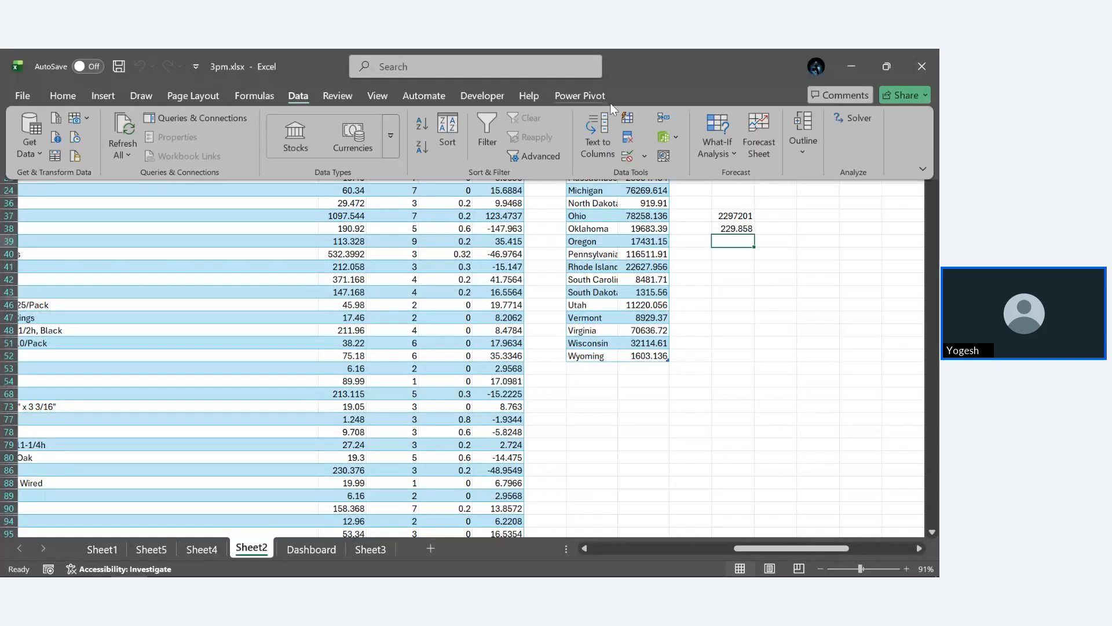
click(843, 121)
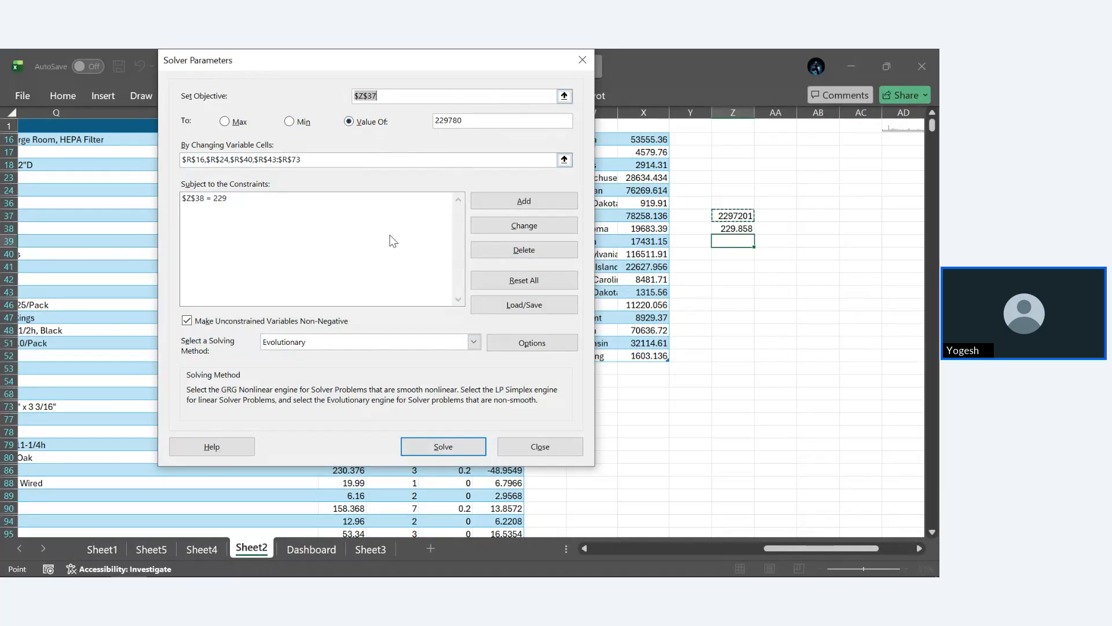
click(345, 201)
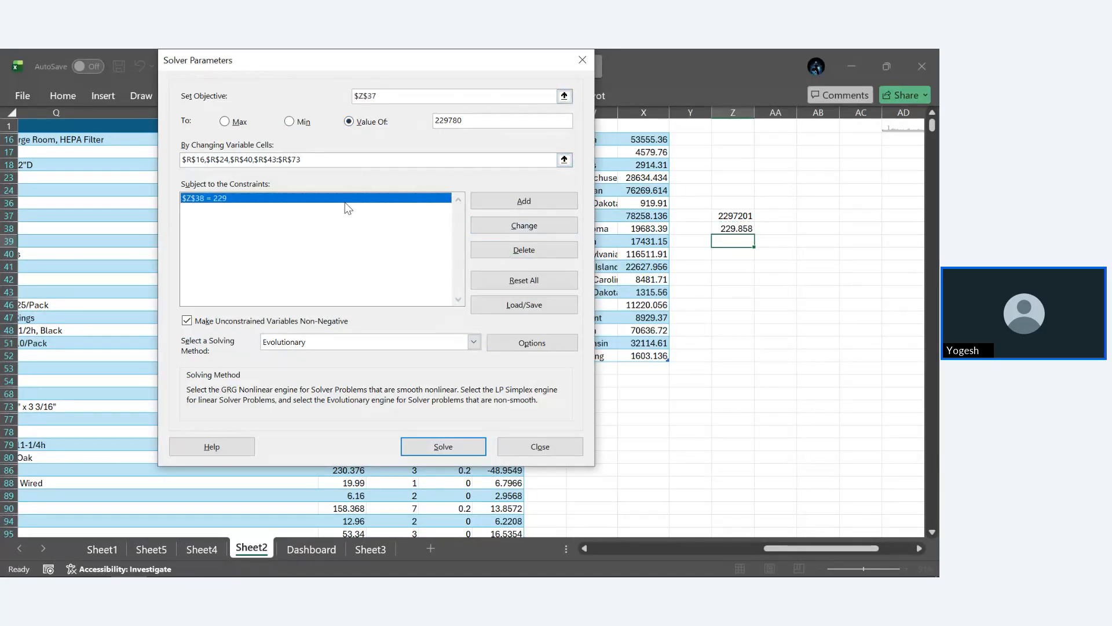
click(525, 261)
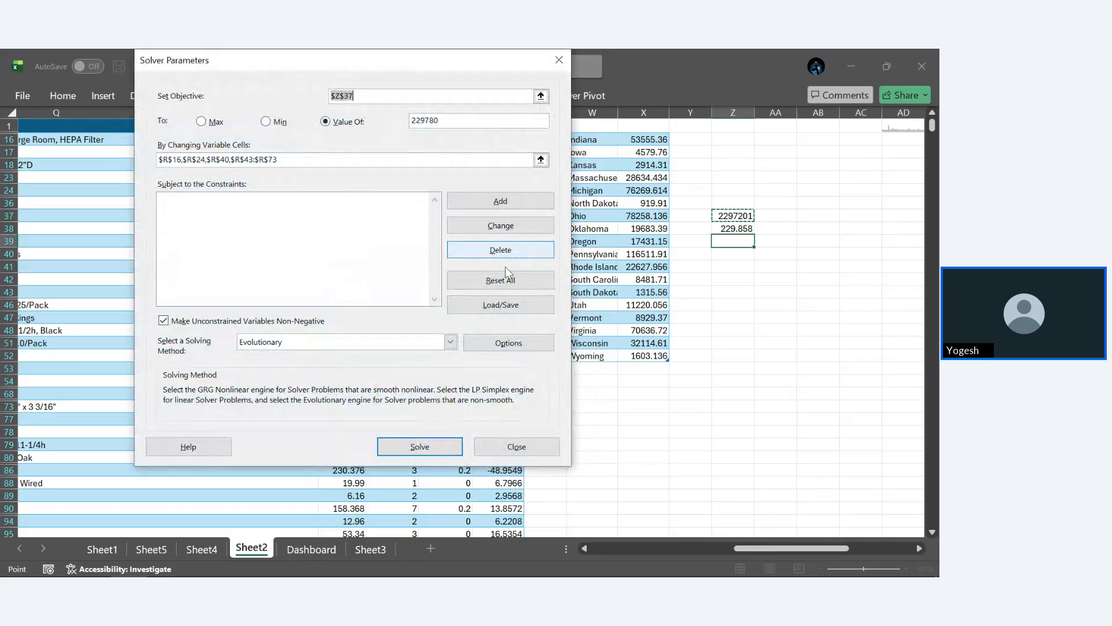
- Allow negative unconstrained variables, run Solver with the Evolutionary method, and discard its solution
click(164, 320)
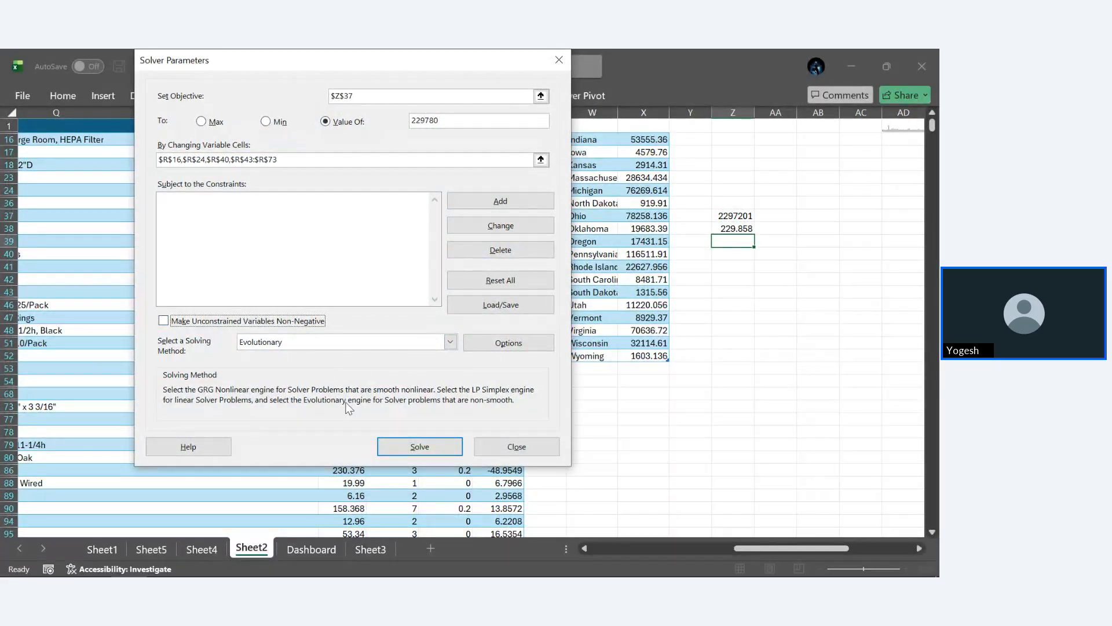
click(418, 449)
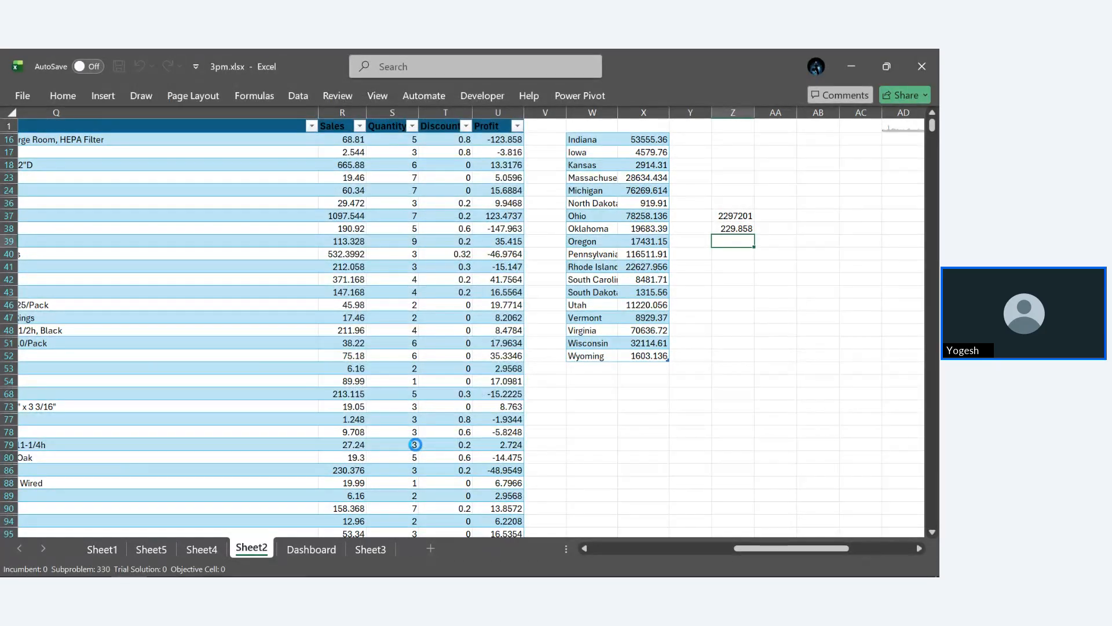
mouse_move(238, 574)
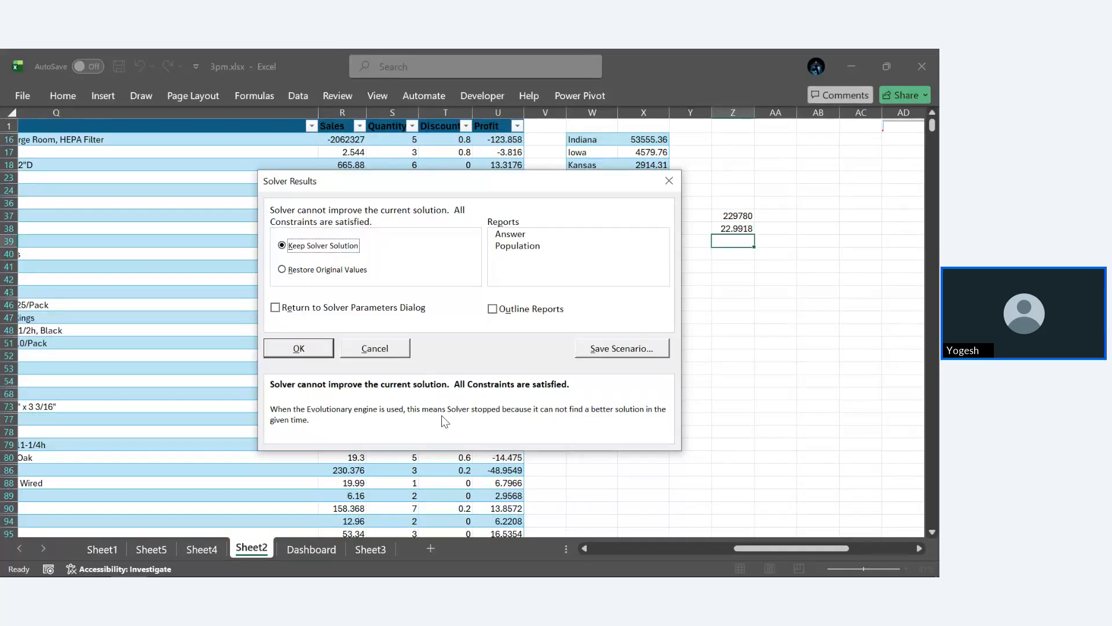
click(670, 180)
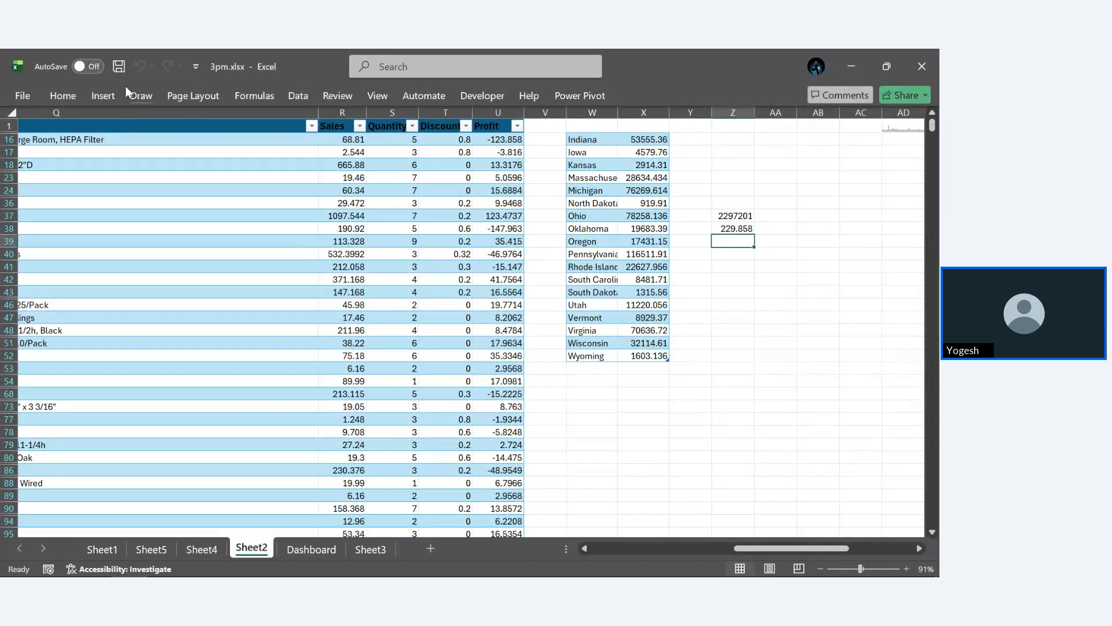
- Reopen Solver and change the solving method to GRG Nonlinear
click(298, 95)
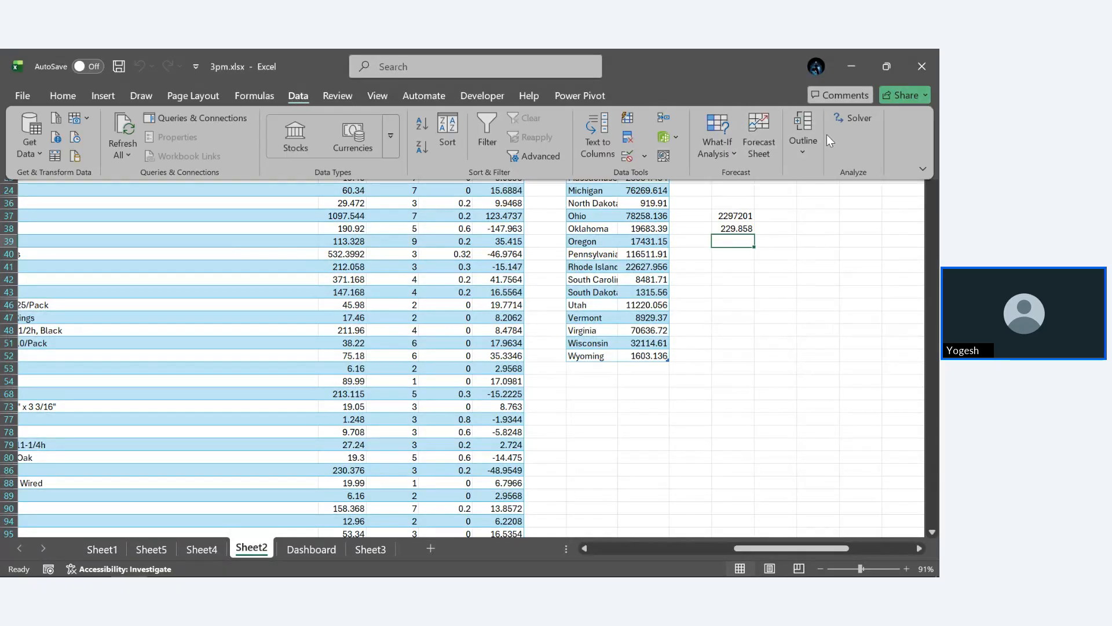
click(838, 120)
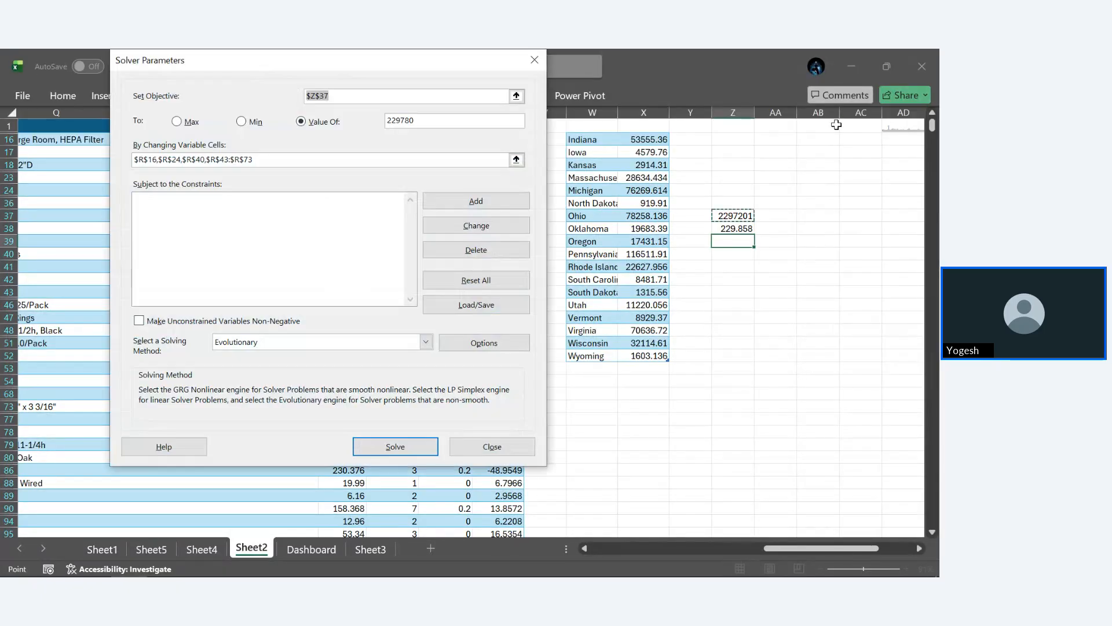
click(322, 342)
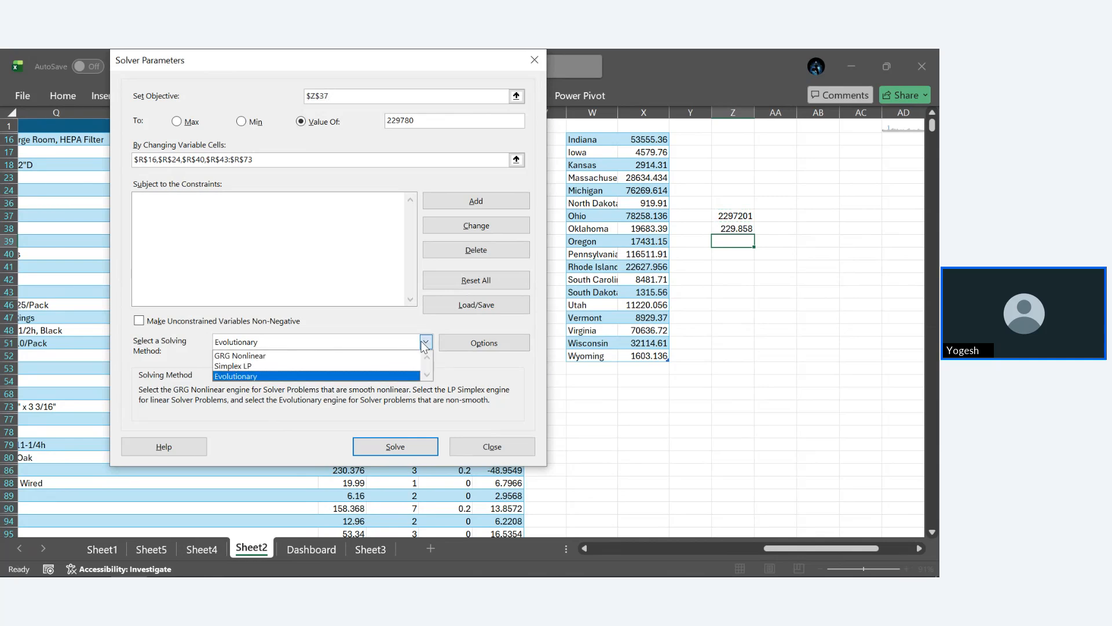
click(322, 356)
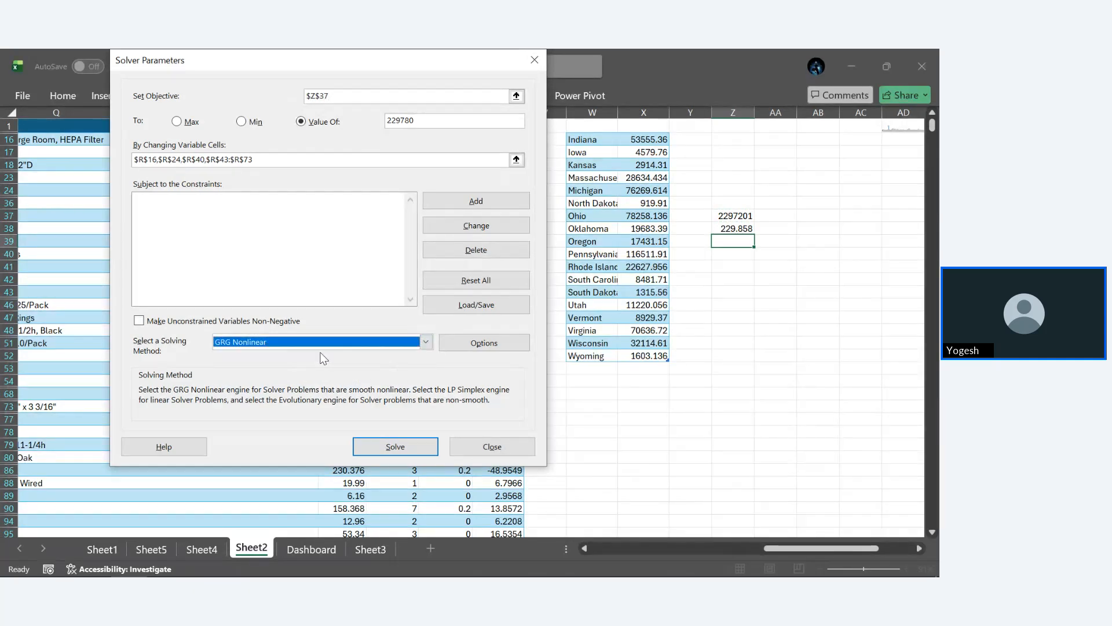
- Run the GRG Nonlinear solve, uncover the Sales column to examine the changed values, and discard the solution
click(396, 447)
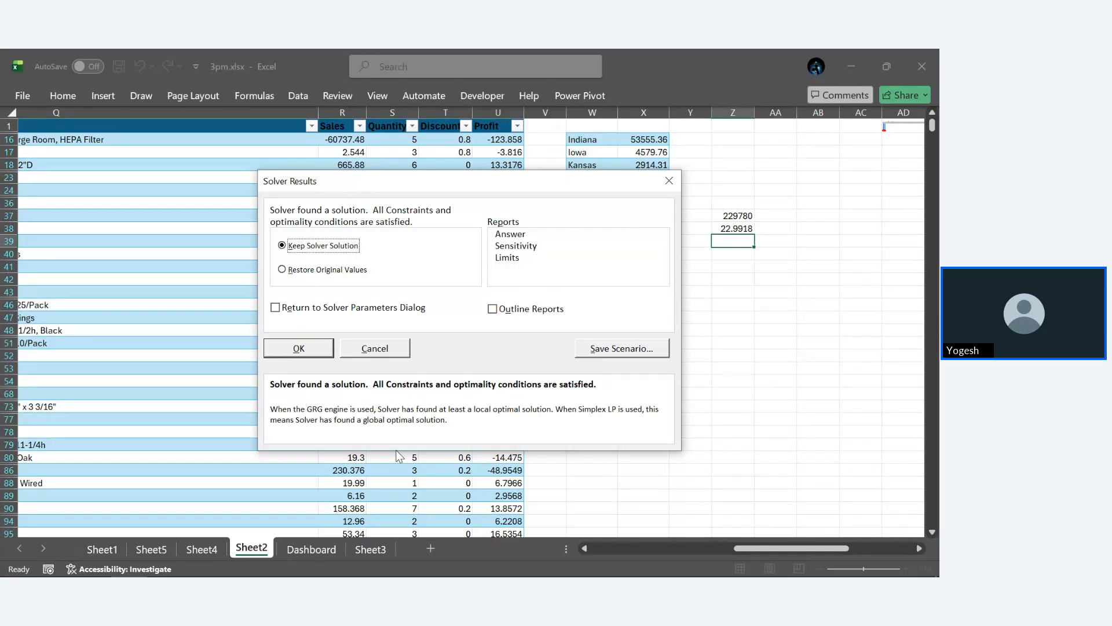
drag(387, 184, 522, 197)
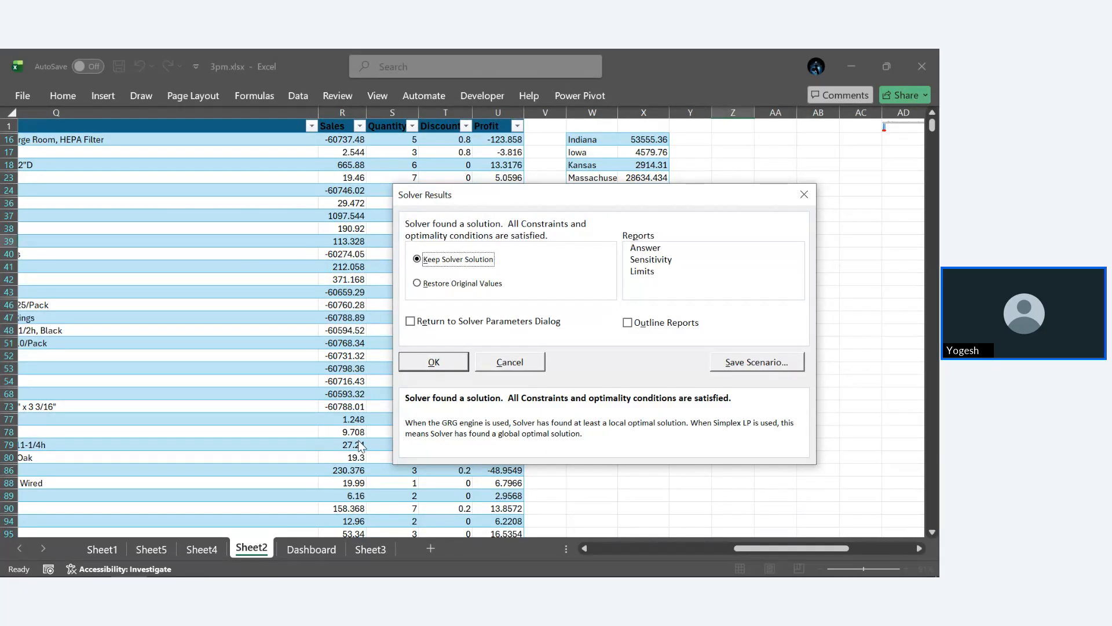
click(813, 195)
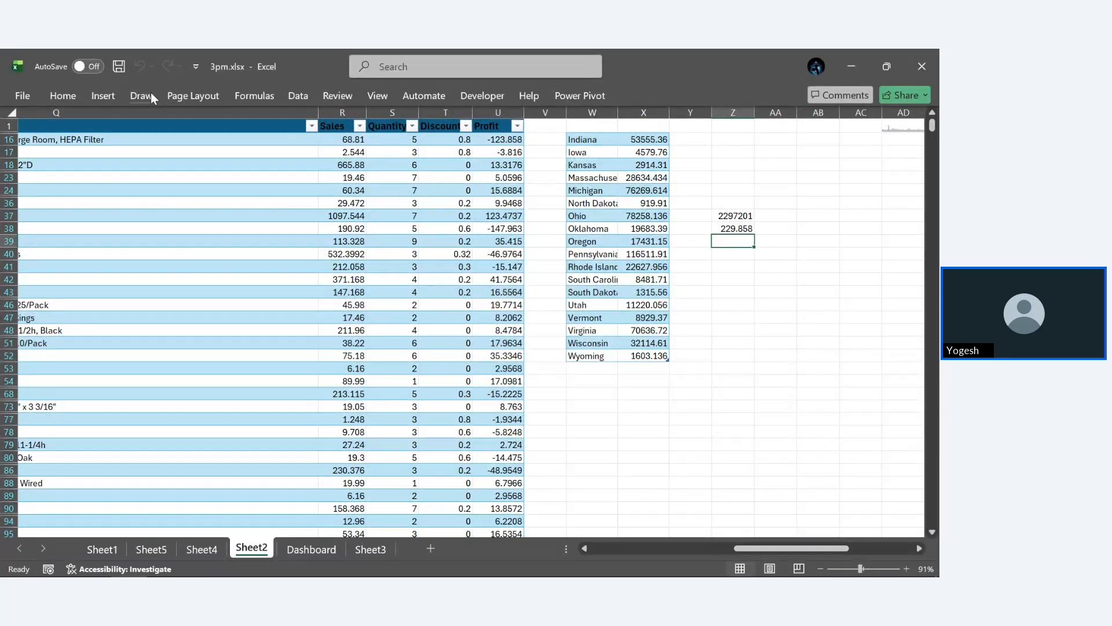
- Reopen Solver and replace the changing variable cells with the Sales cells R24 and R37
click(291, 97)
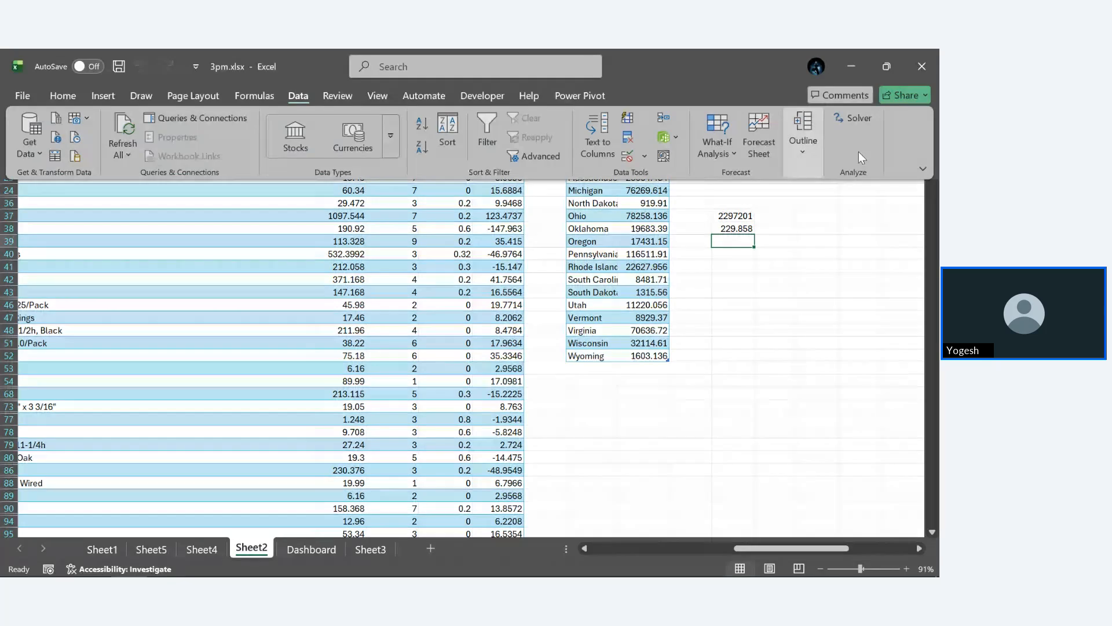
click(854, 115)
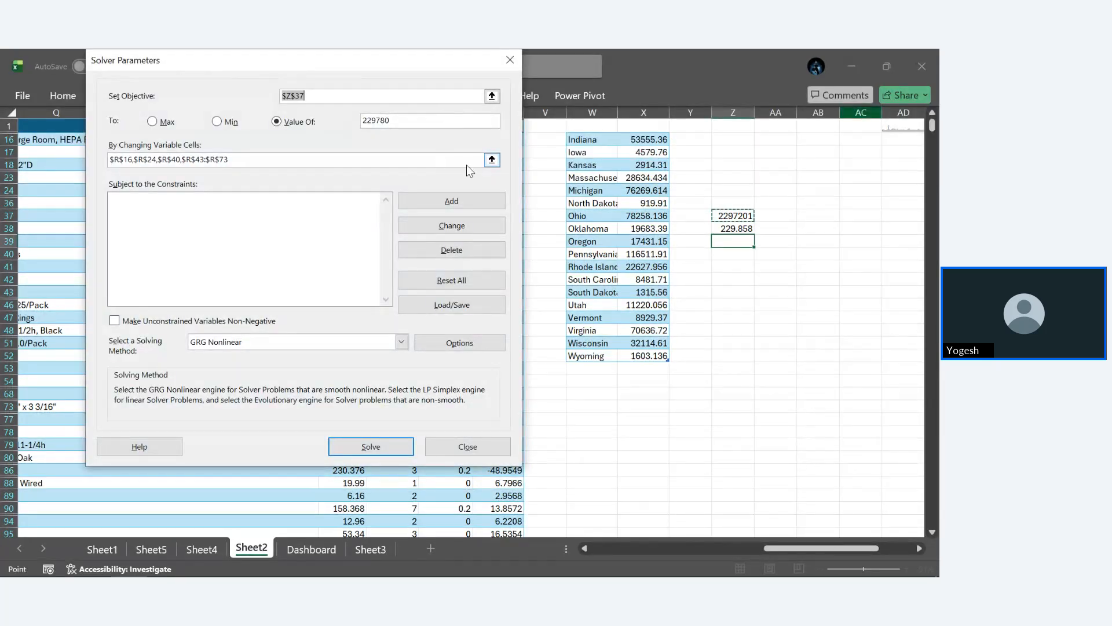
click(492, 159)
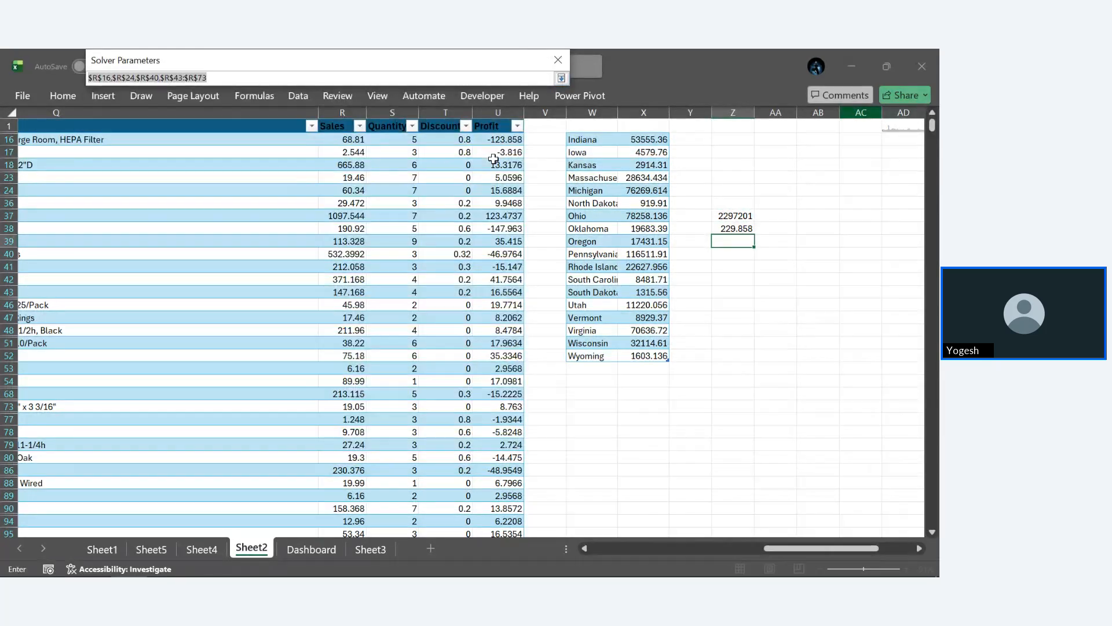
key(BackSpace)
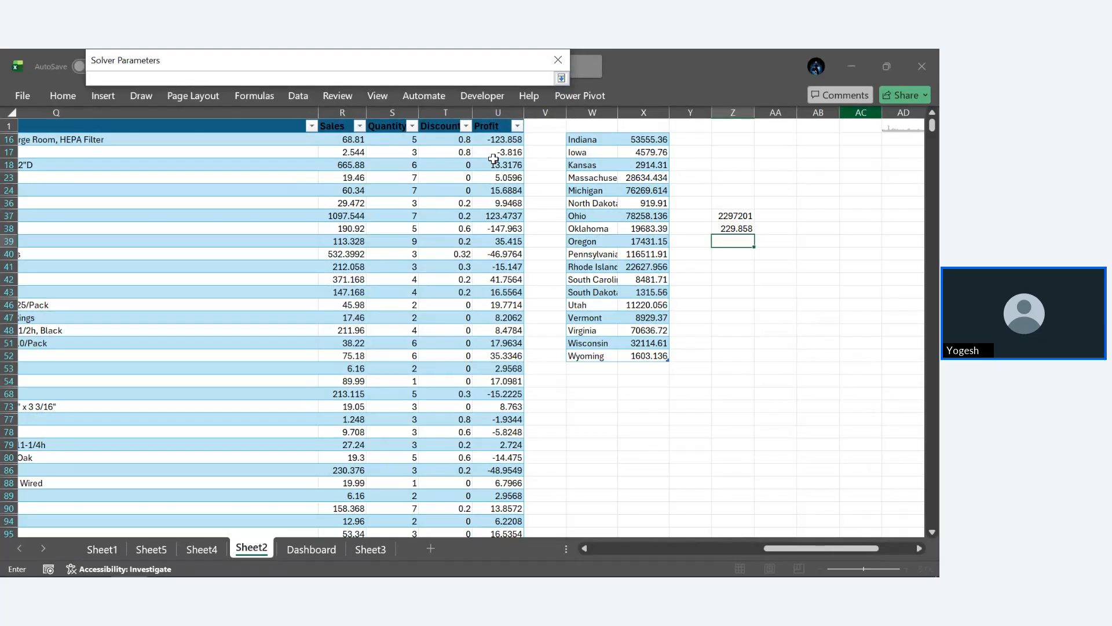
click(345, 141)
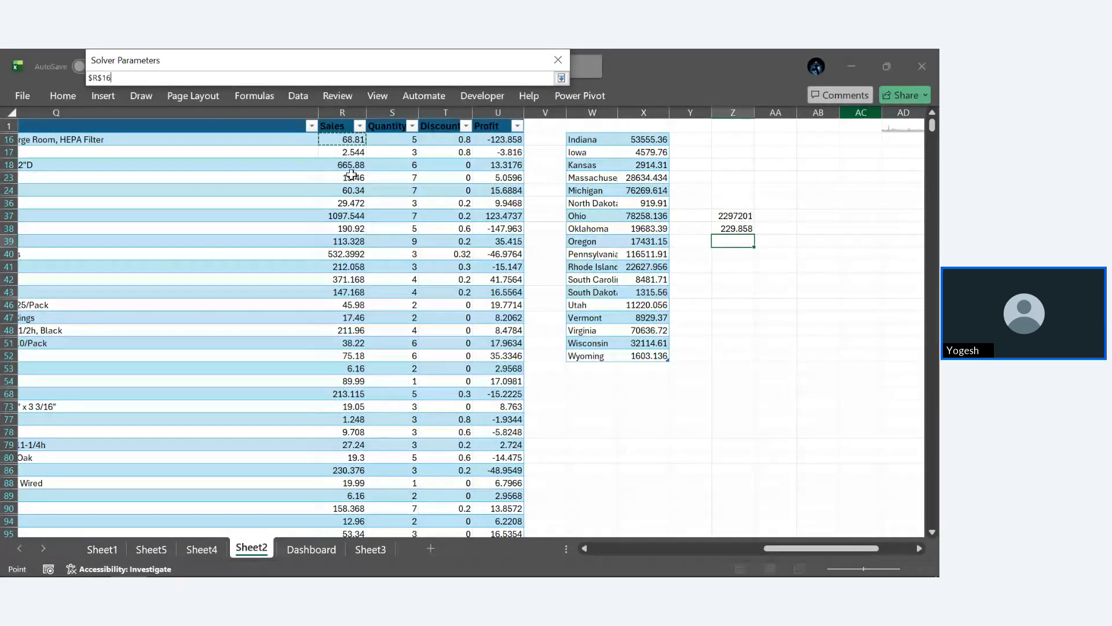
click(348, 191)
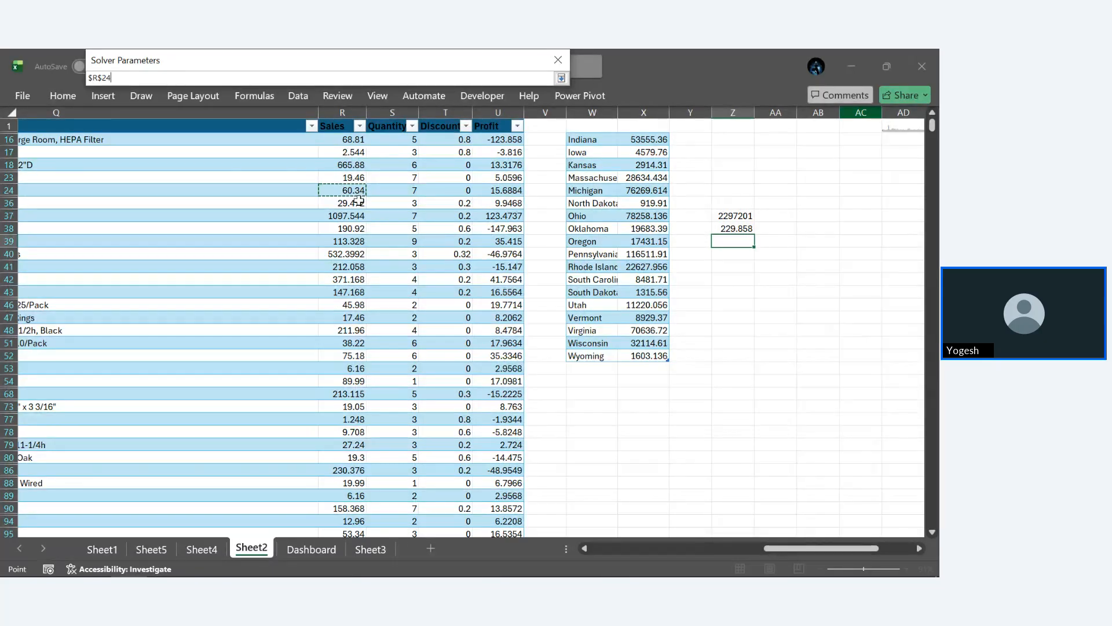
ctrl+click(353, 217)
key(Return)
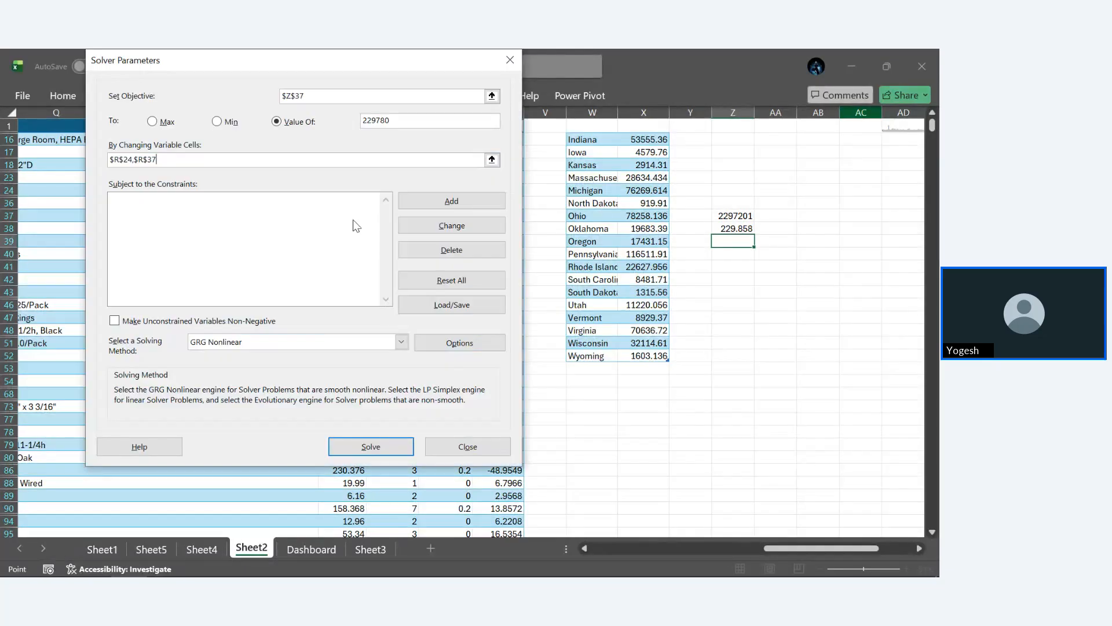
- Make unconstrained variables non-negative, run Solver on the two Sales cells, and dismiss the results
click(118, 324)
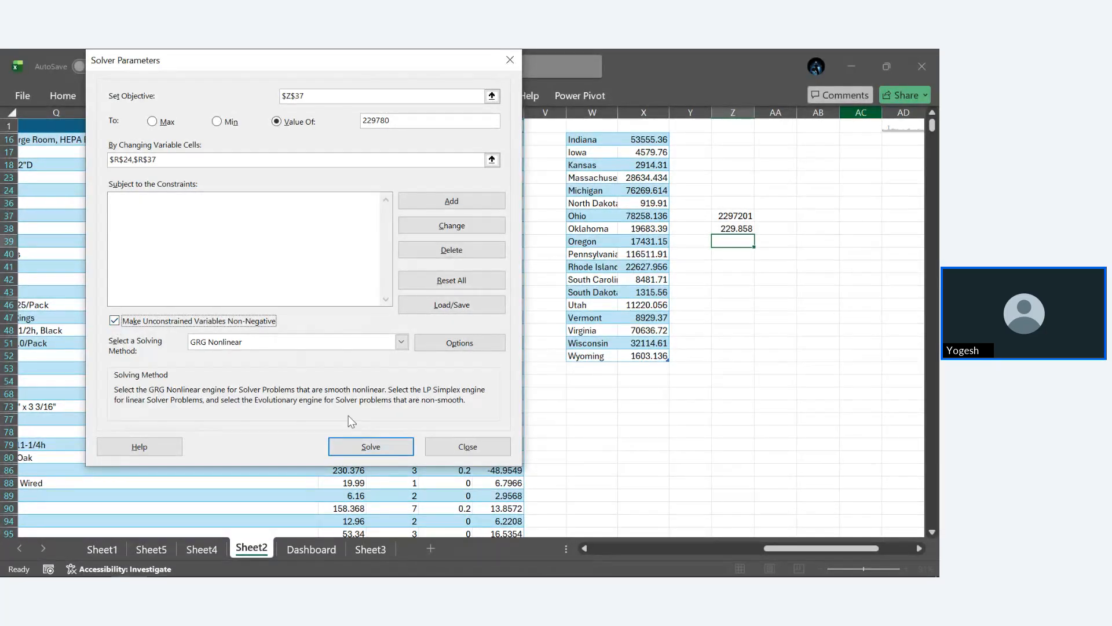
click(374, 445)
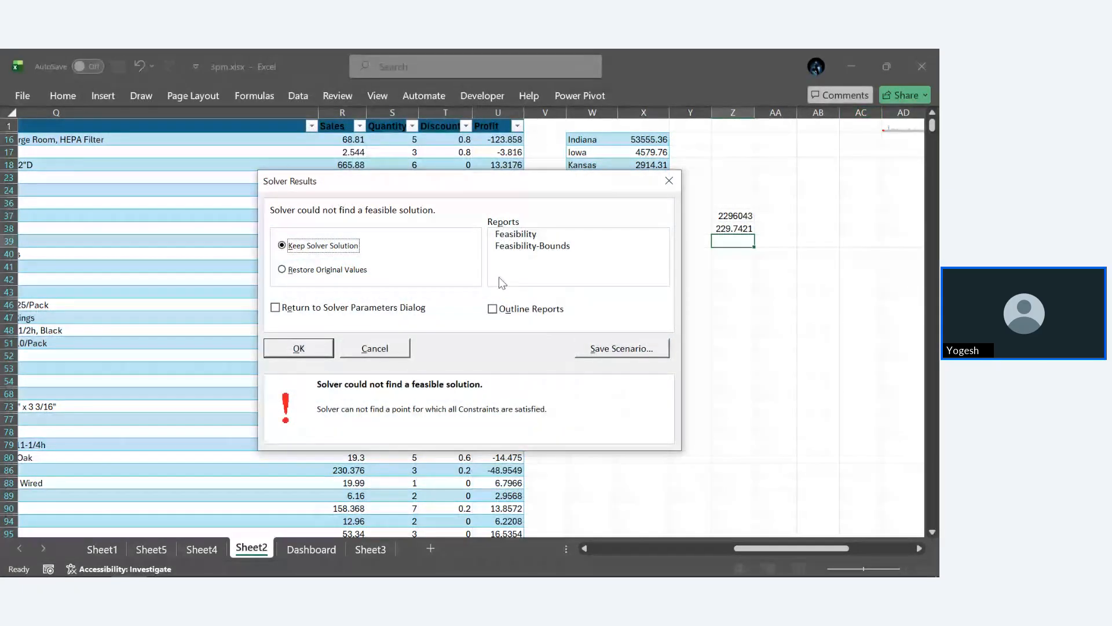
click(670, 182)
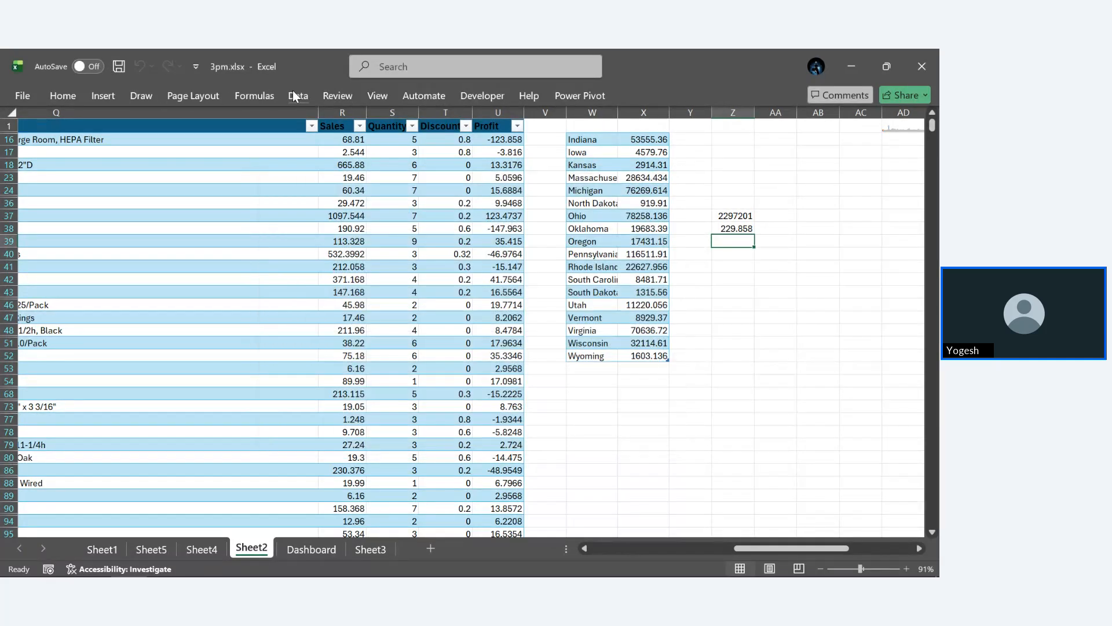
- Reopen Solver, keep Z37 as the objective cell, and set its target value to 2297800
click(296, 96)
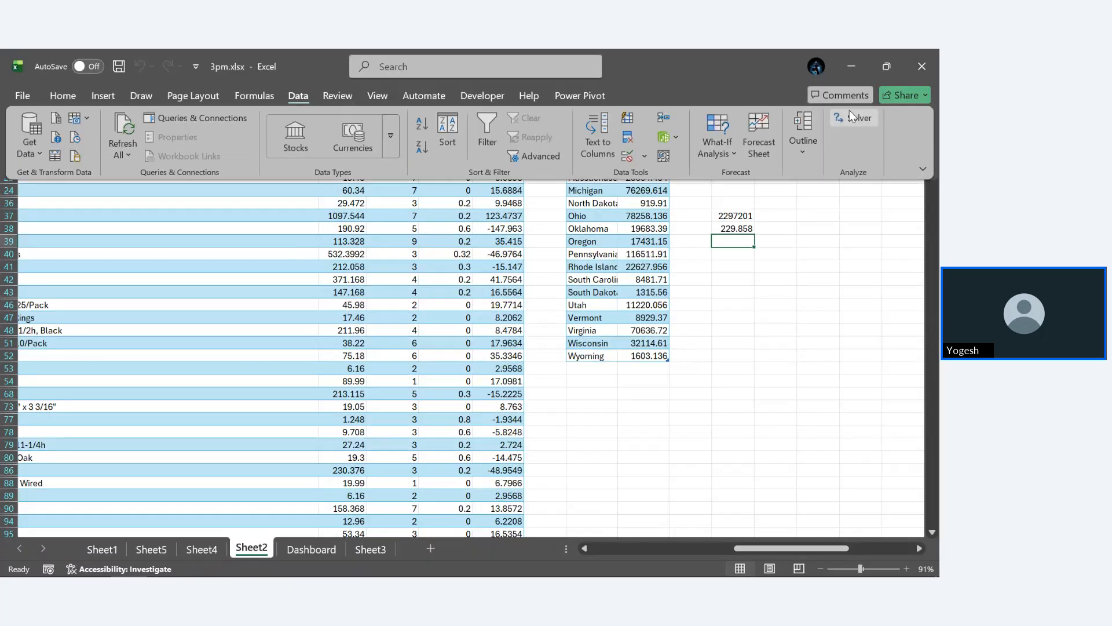
click(850, 116)
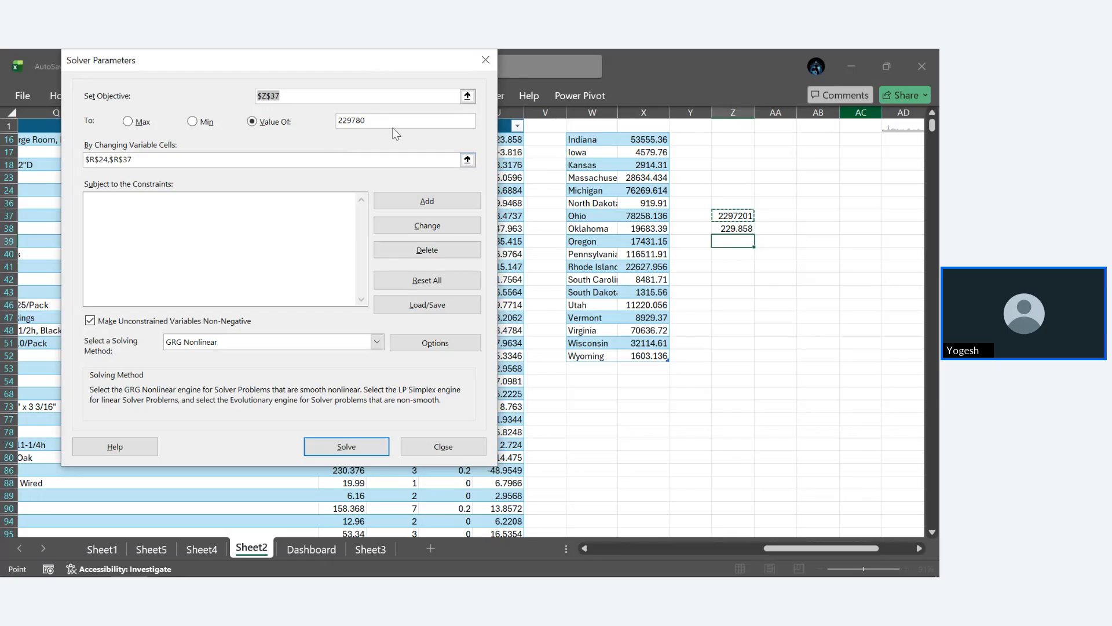
click(467, 96)
click(733, 216)
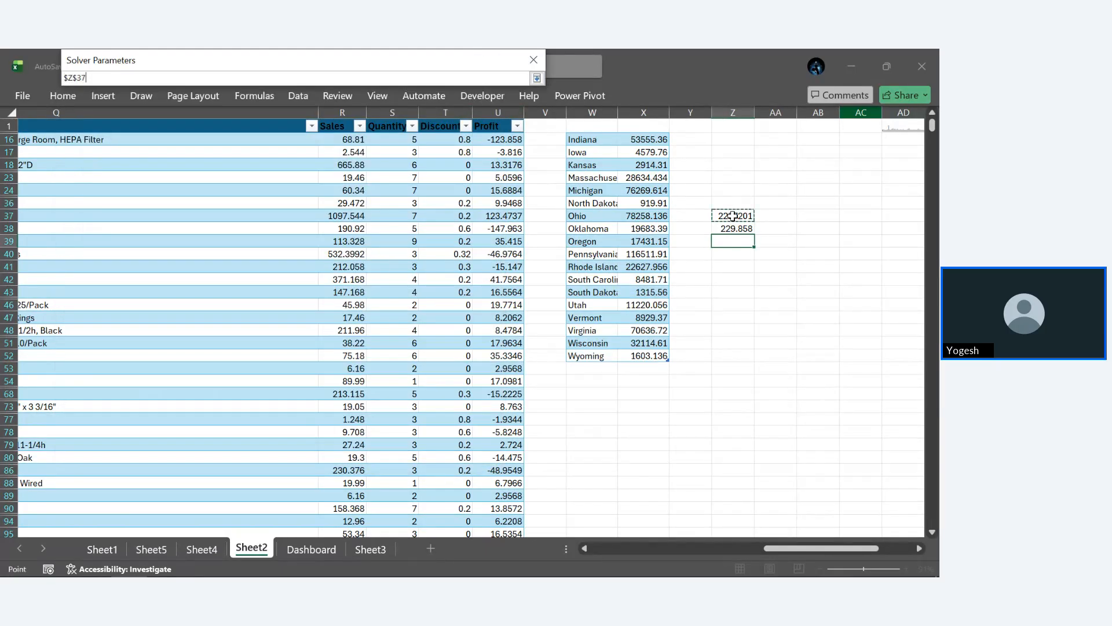
key(Return)
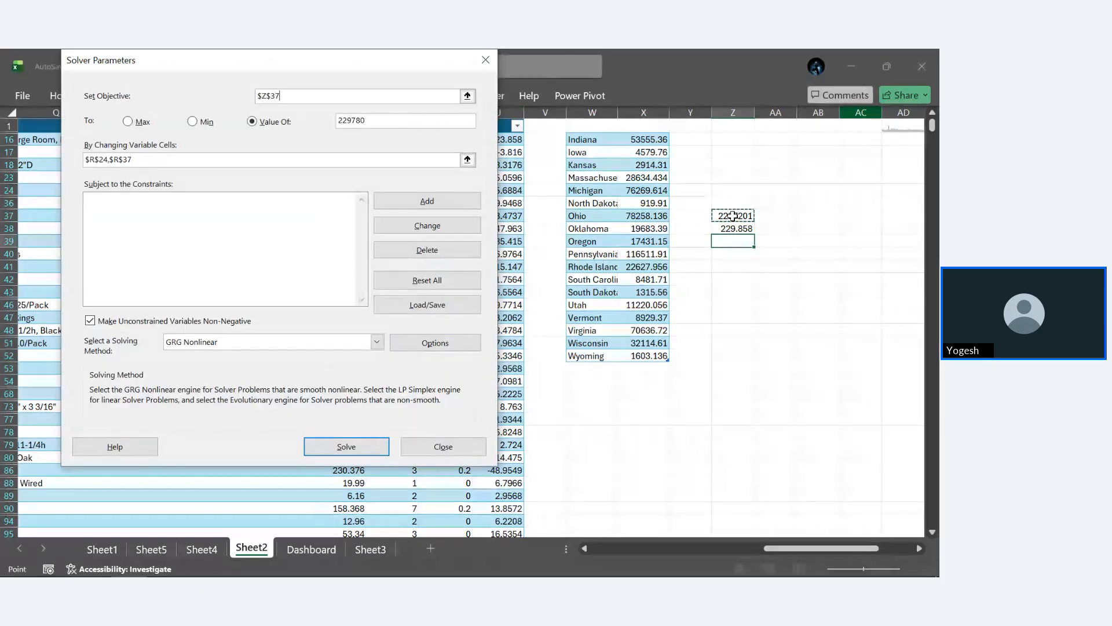
click(367, 122)
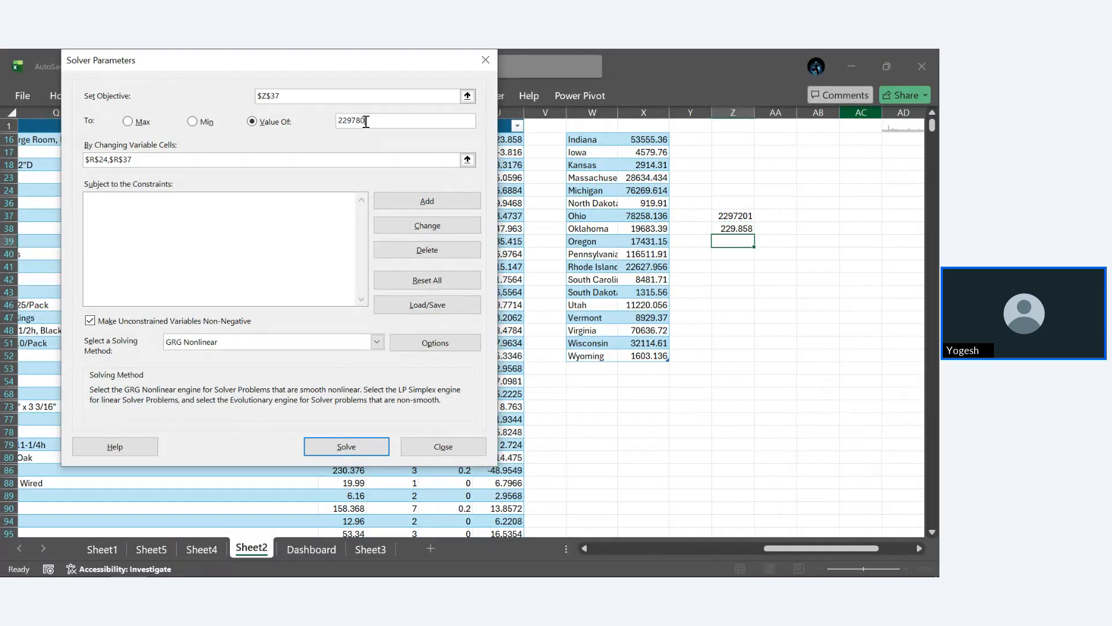
text(0)
- Switch the solving method to Simplex LP, run Solver, and uncover the Sales column to examine the changed values
click(376, 342)
click(322, 366)
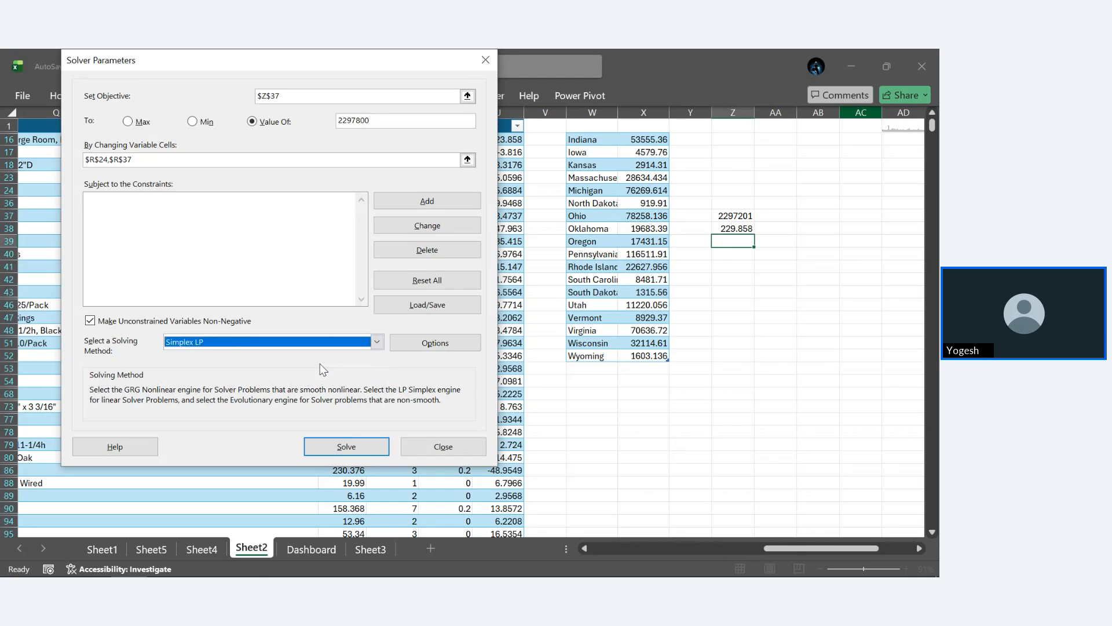
click(355, 442)
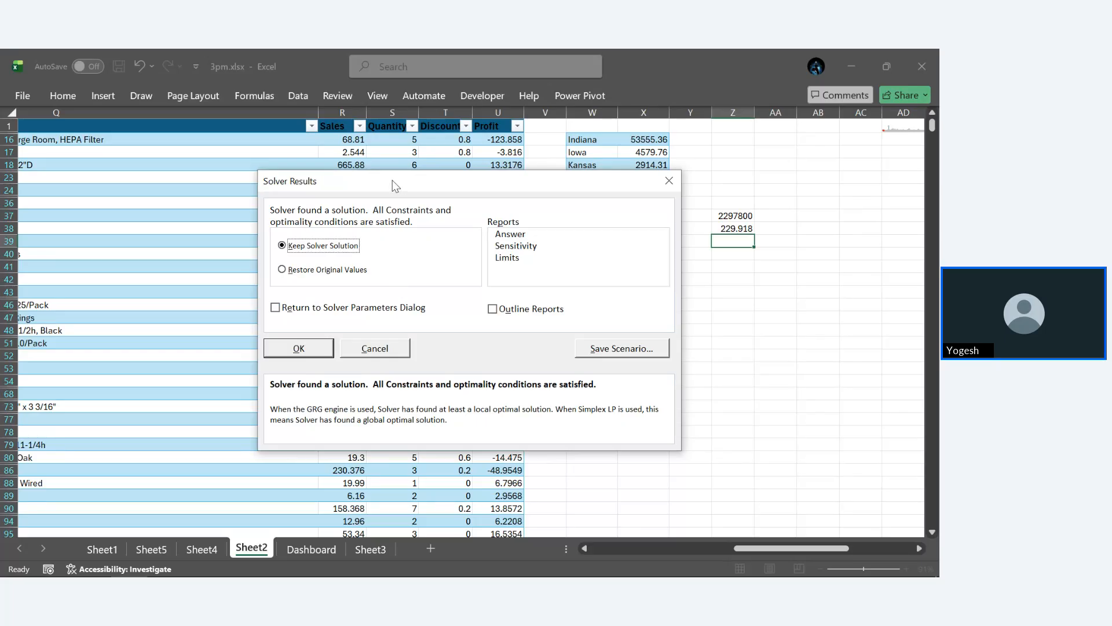
drag(392, 180, 654, 225)
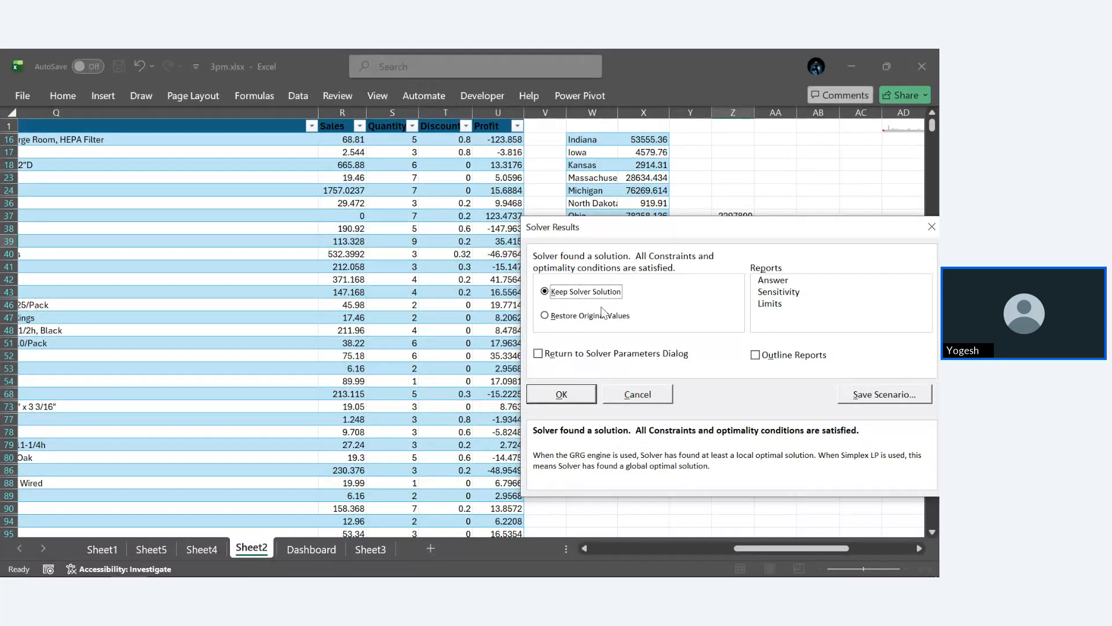
- Save the Solver solution as a scenario named abc and restore the original values
click(555, 320)
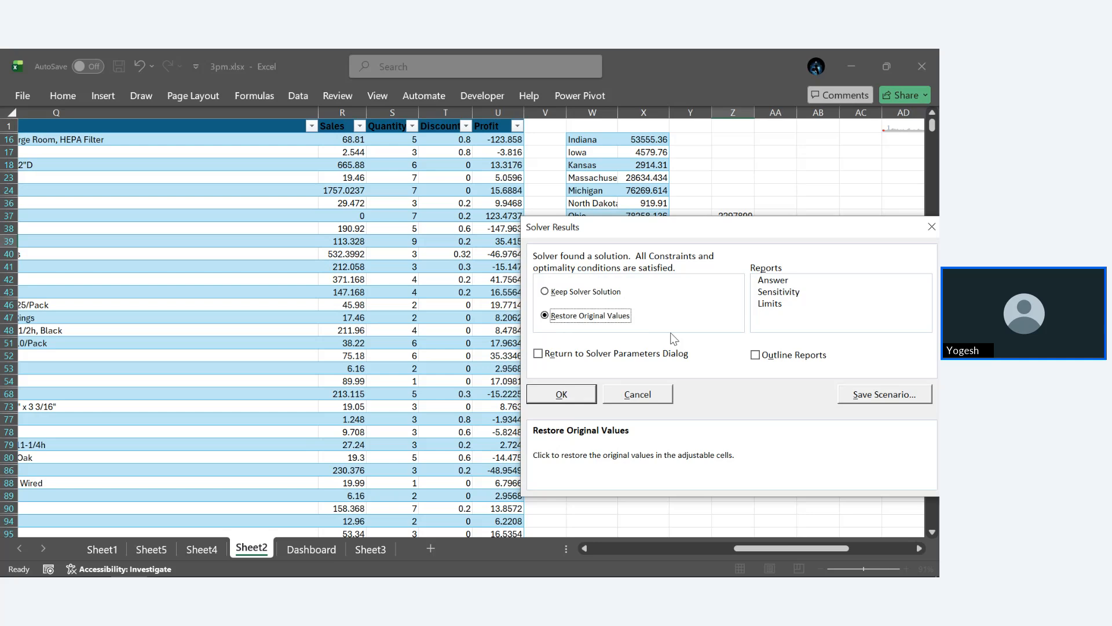
click(882, 398)
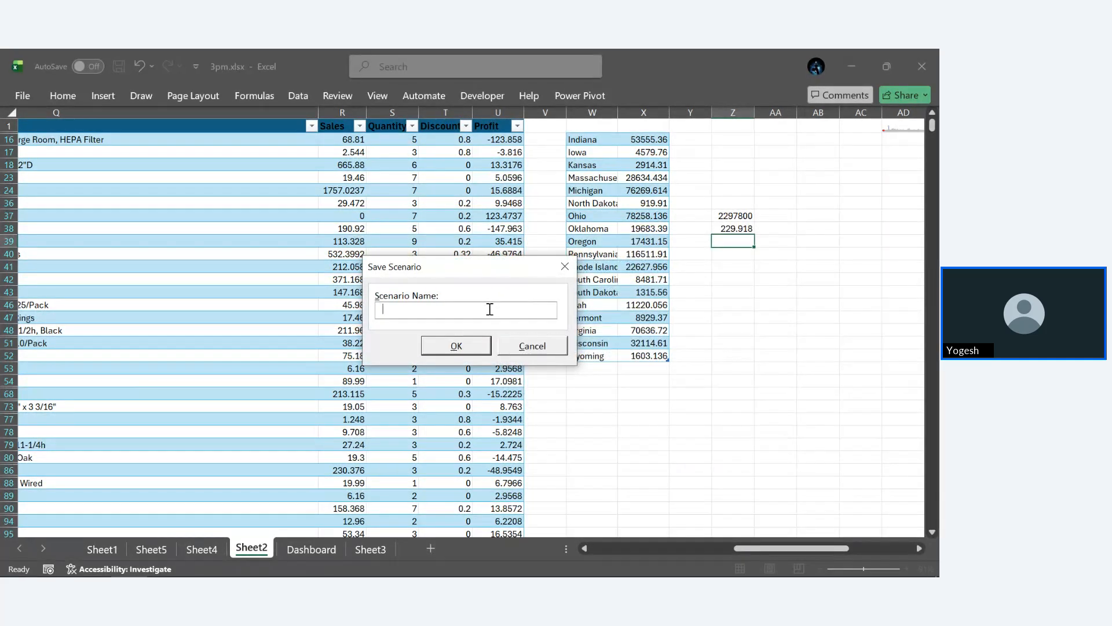
text(abc)
click(456, 346)
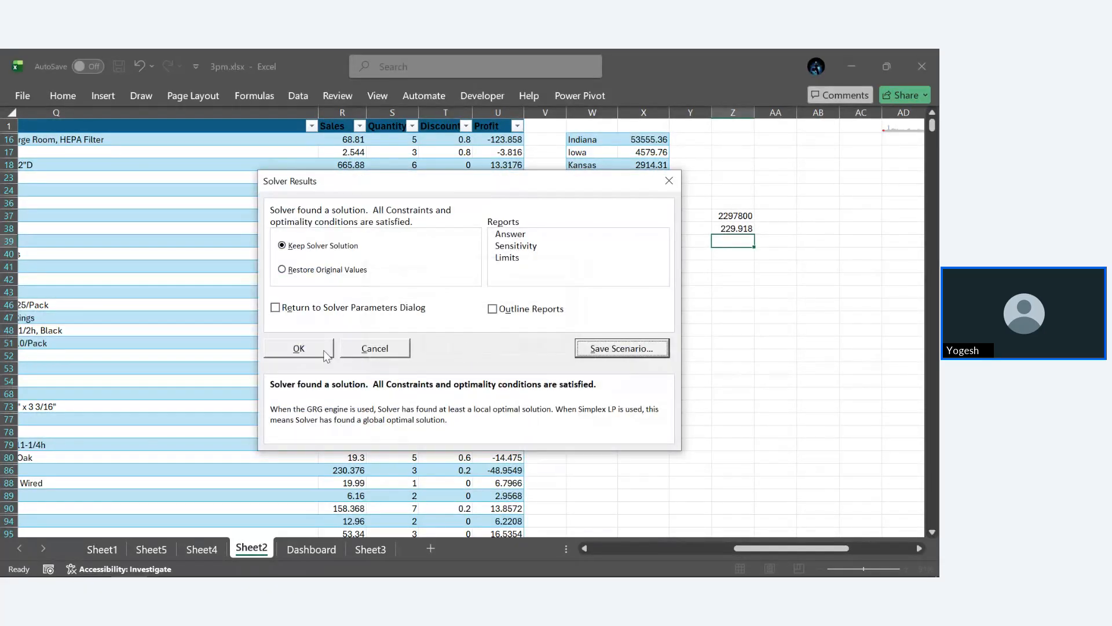
click(284, 270)
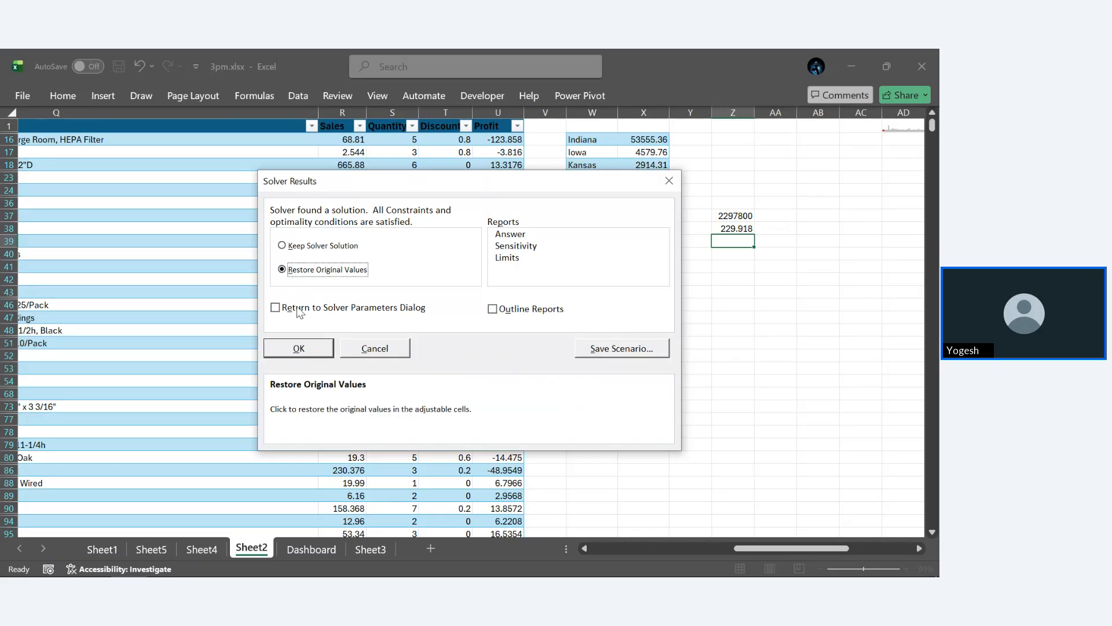
click(301, 348)
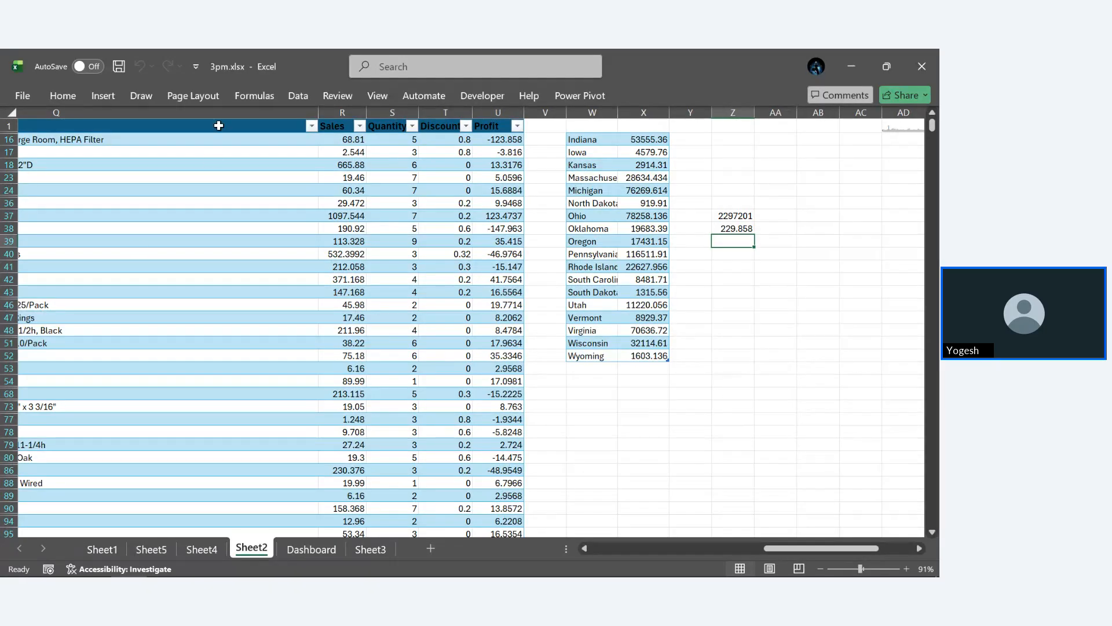
- Check the saved abc scenario in Scenario Manager and close it
click(295, 97)
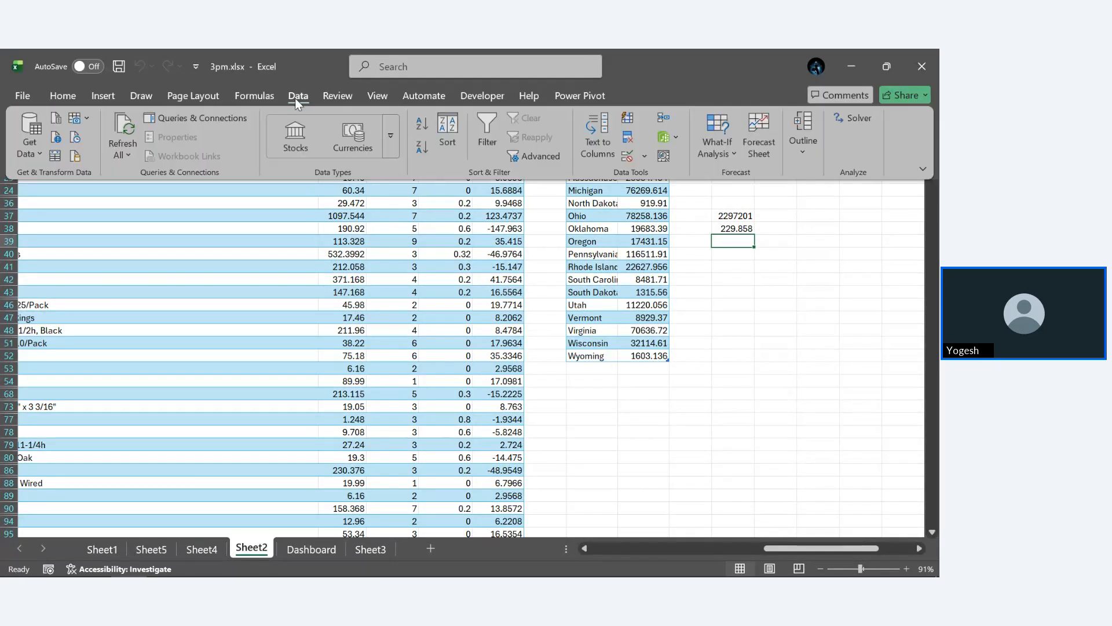
click(724, 151)
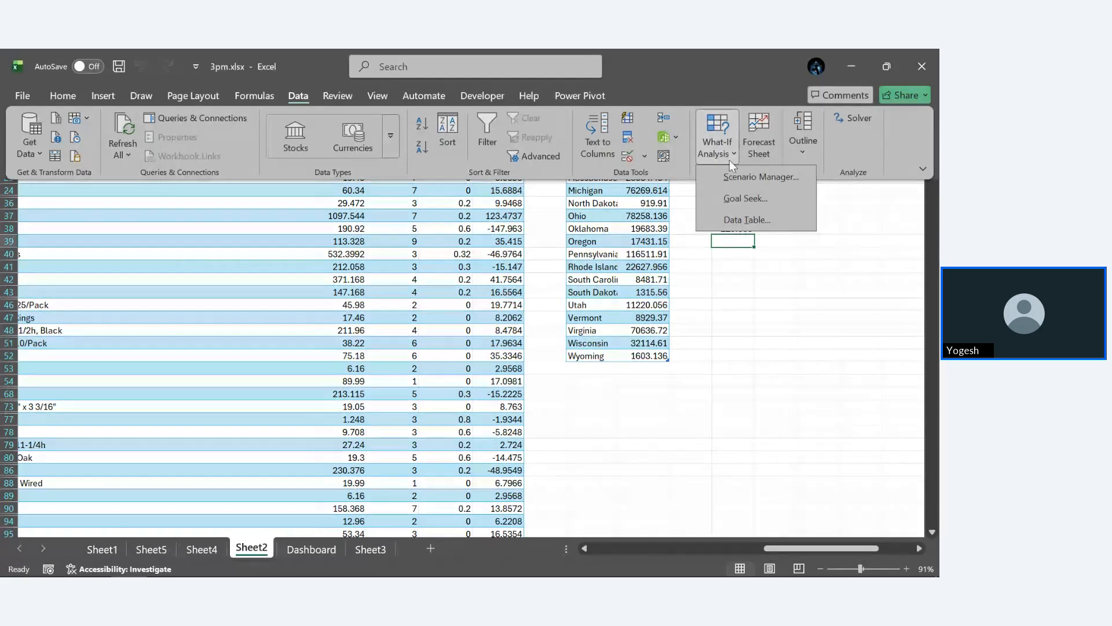
click(763, 179)
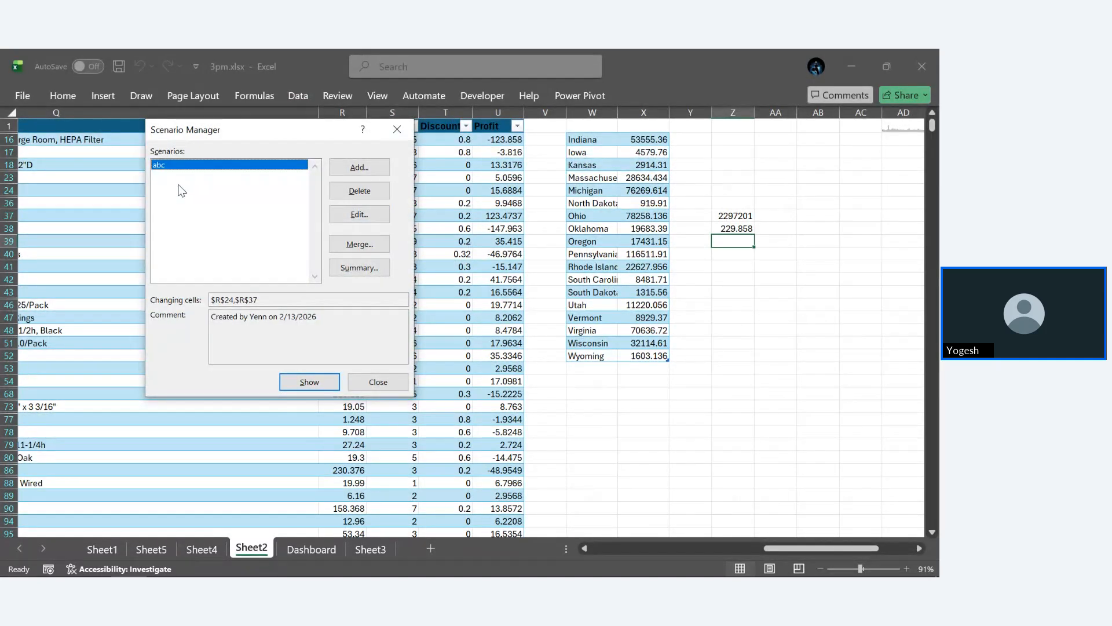
click(396, 130)
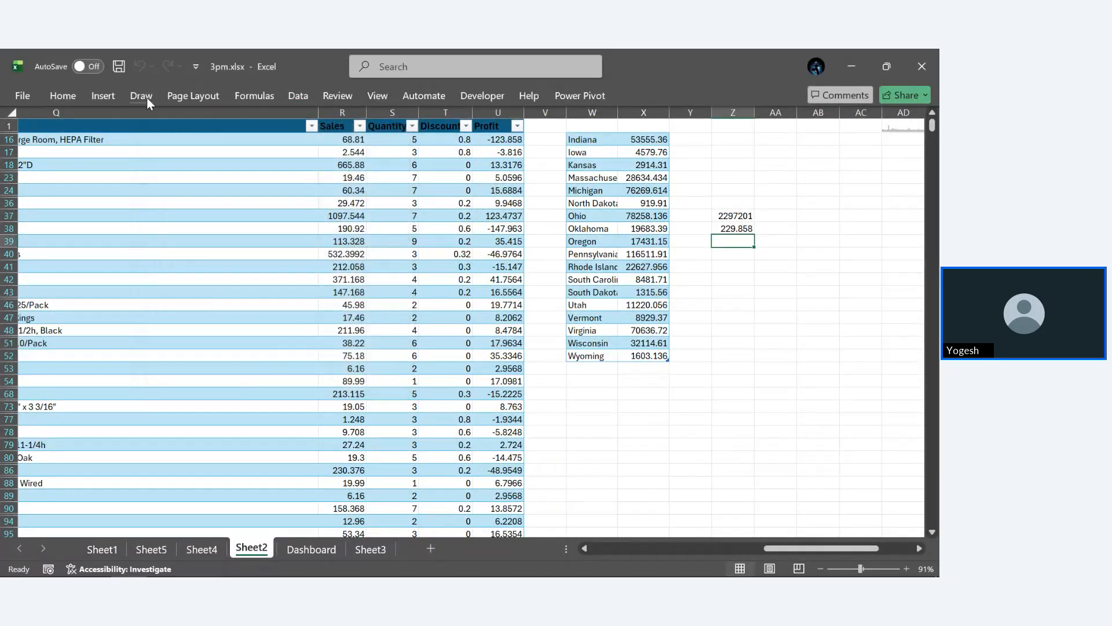
- Generate a scenario summary report from the abc scenario with AB38 as the result cell
click(299, 98)
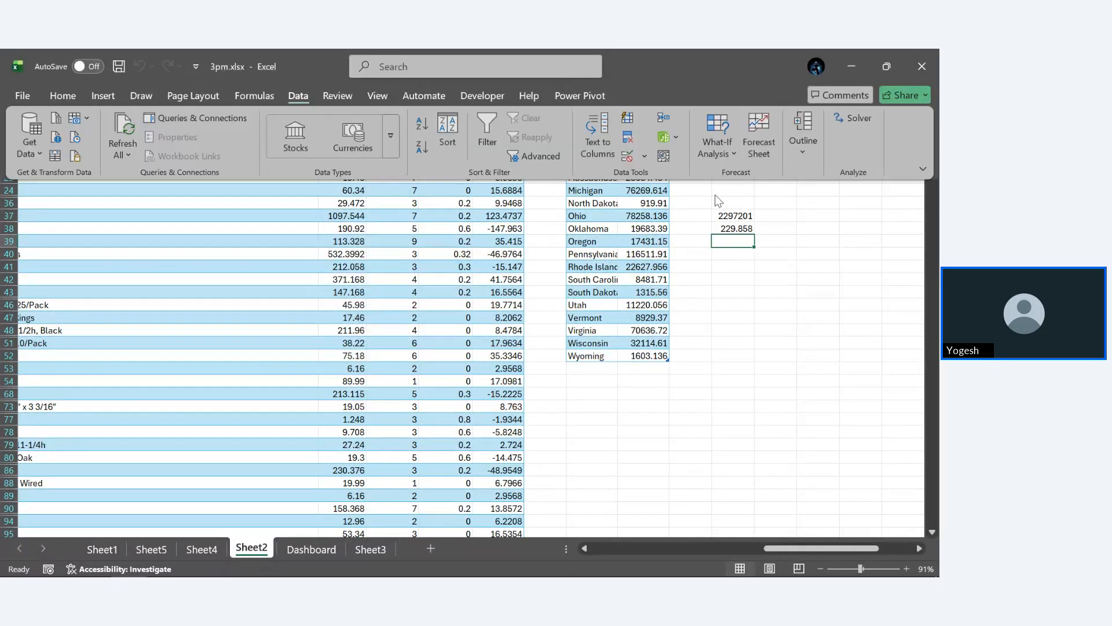
click(727, 155)
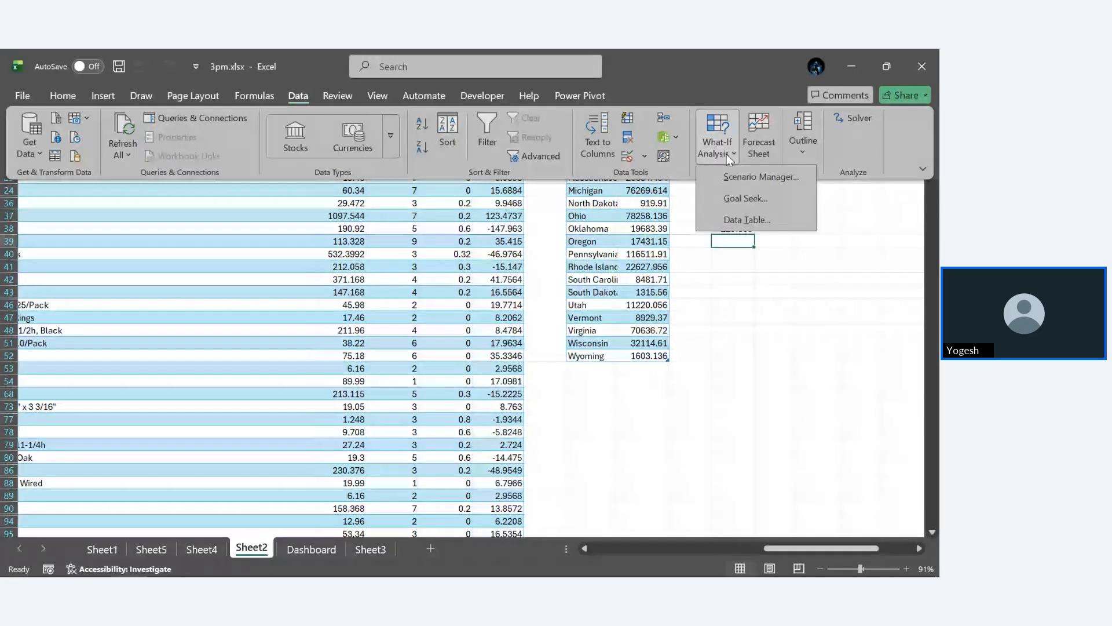
click(750, 176)
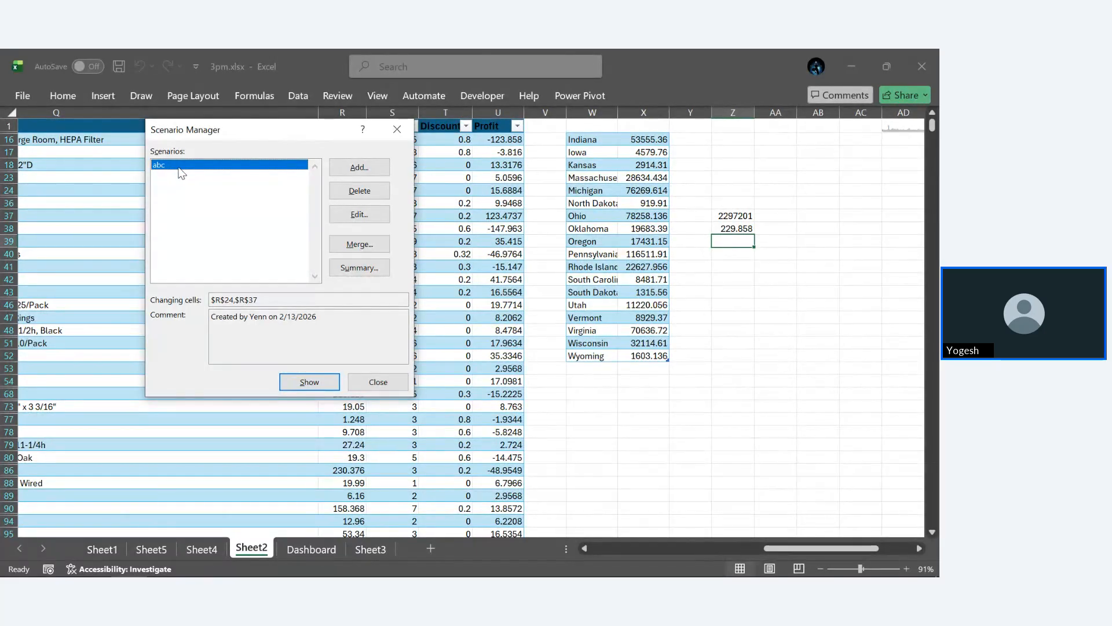
click(365, 270)
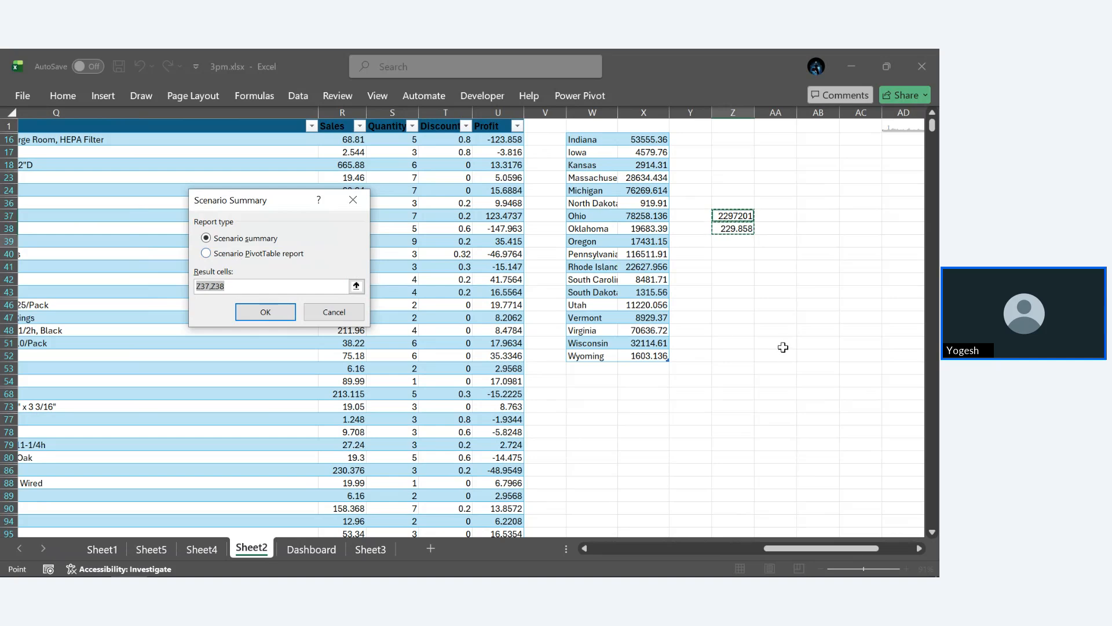
click(830, 225)
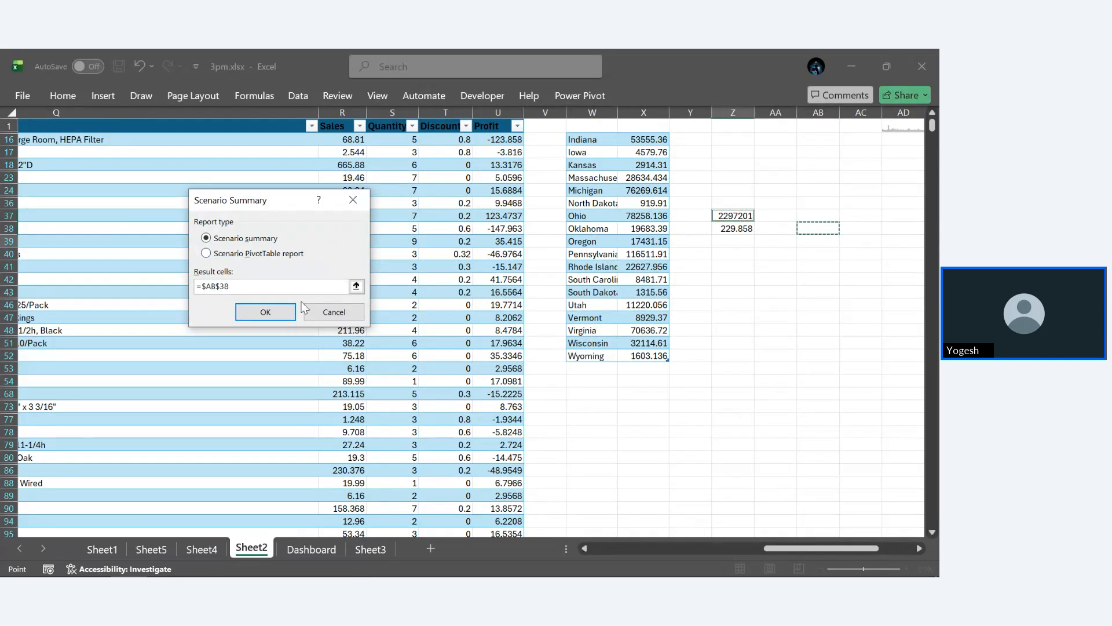
click(265, 312)
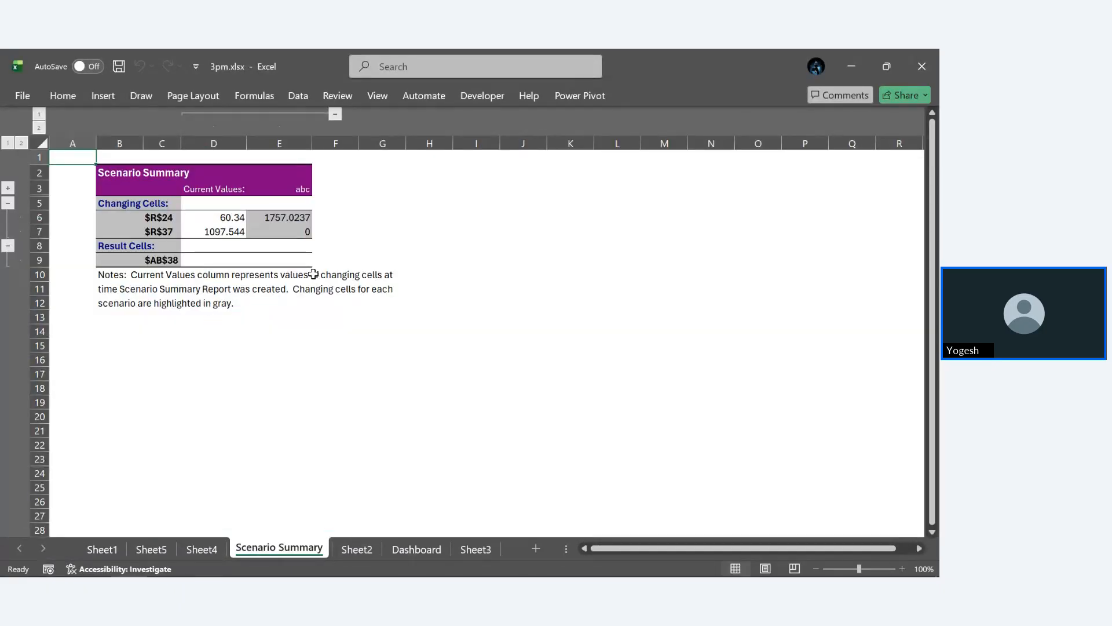
- Review the changing and result cells in the scenario report, and delete the Scenario Summary sheet
ctrl+scroll(313, 274, up, 4)
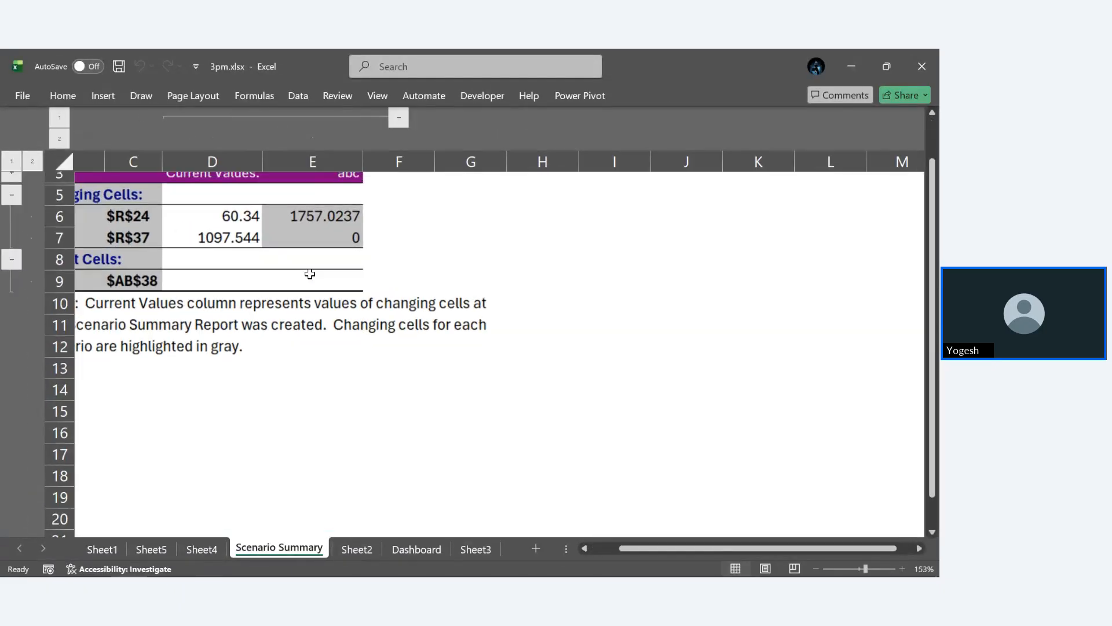
scroll(307, 272, left, 2)
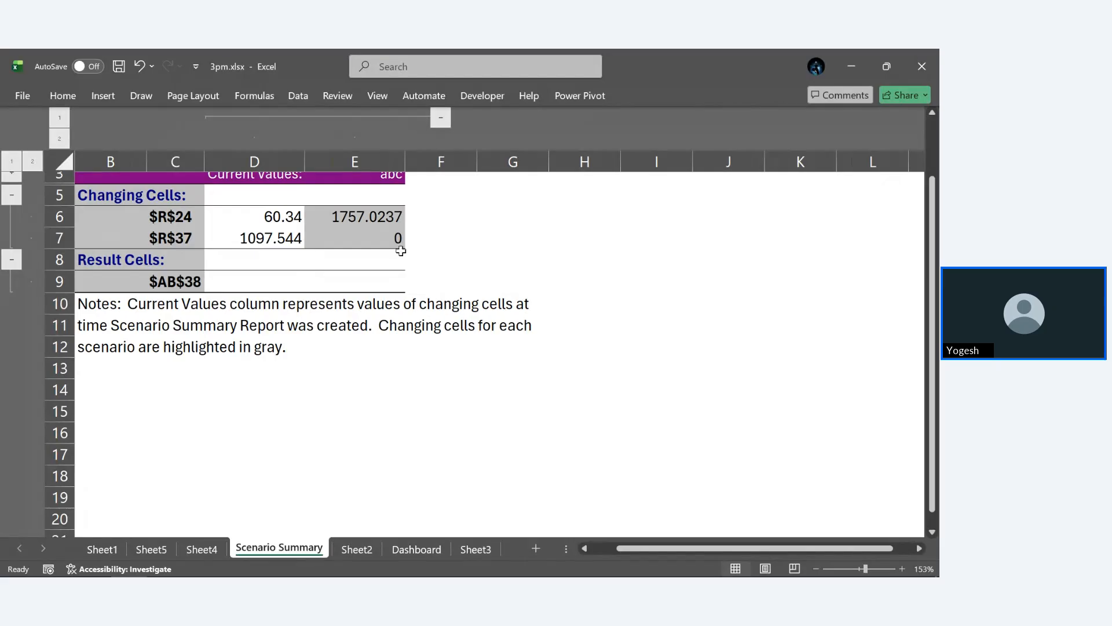
scroll(413, 248, up, 1)
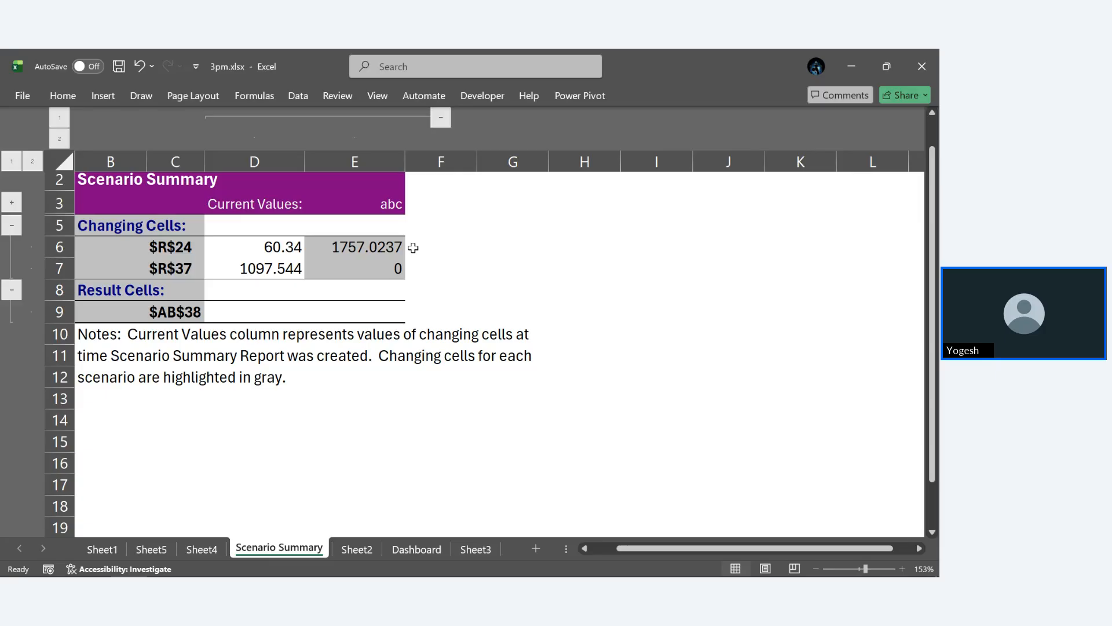
right_click(275, 552)
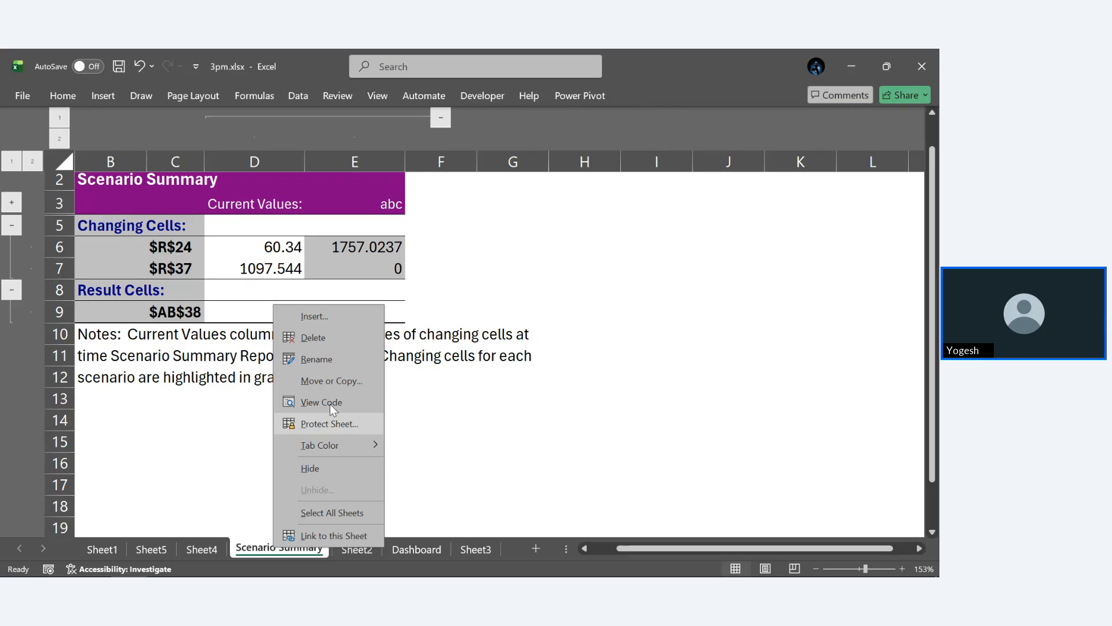
click(315, 342)
click(448, 361)
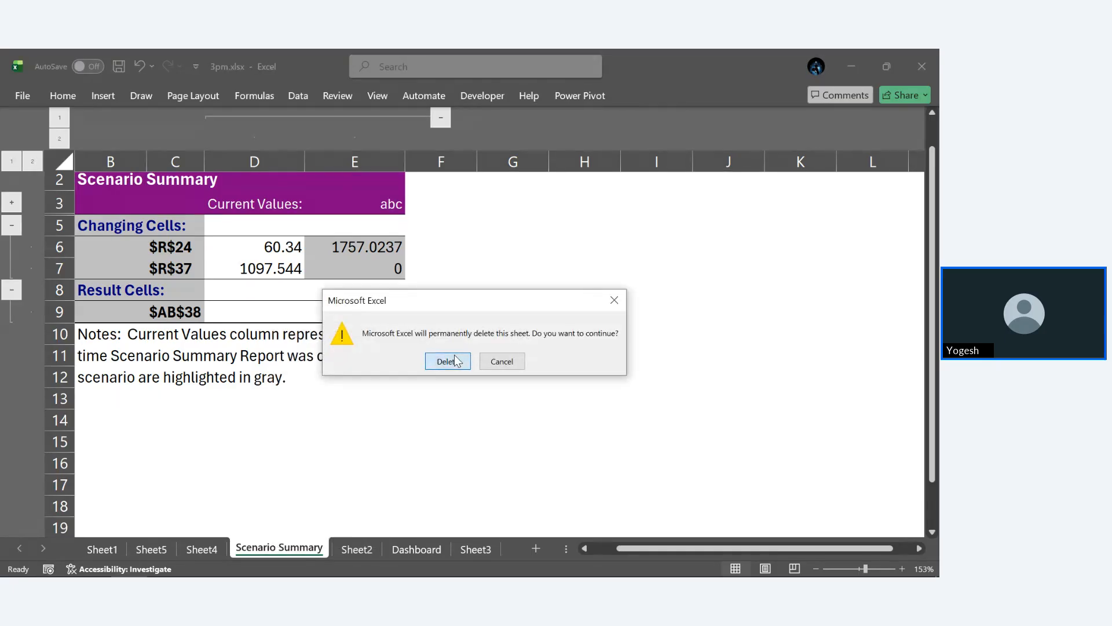
- Generate a new scenario summary report for abc with Z38 as the result cell
click(760, 264)
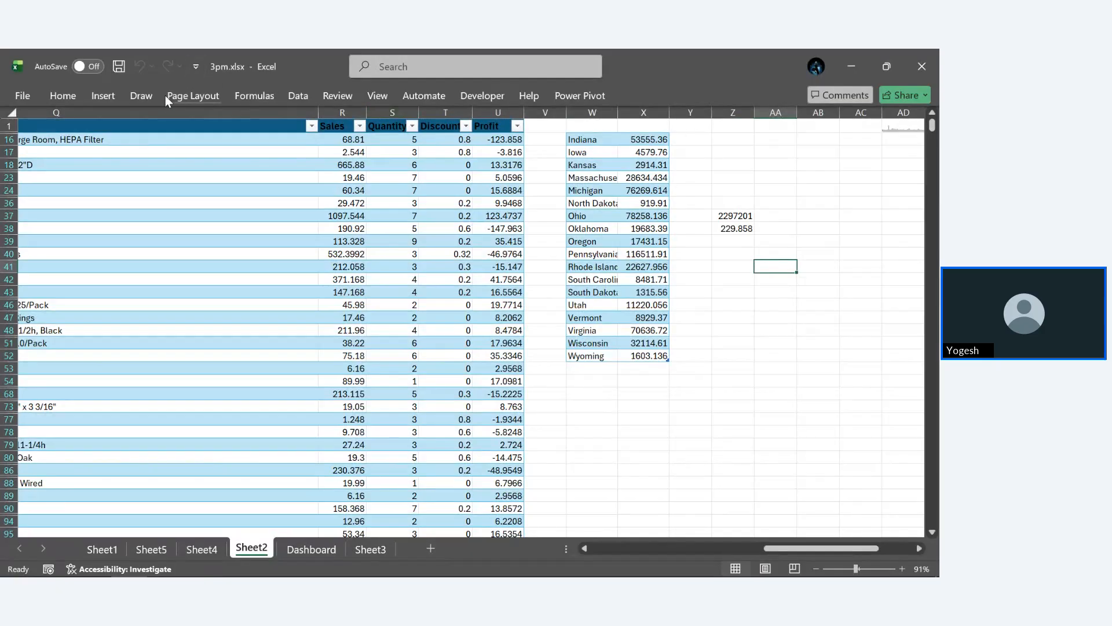
click(307, 99)
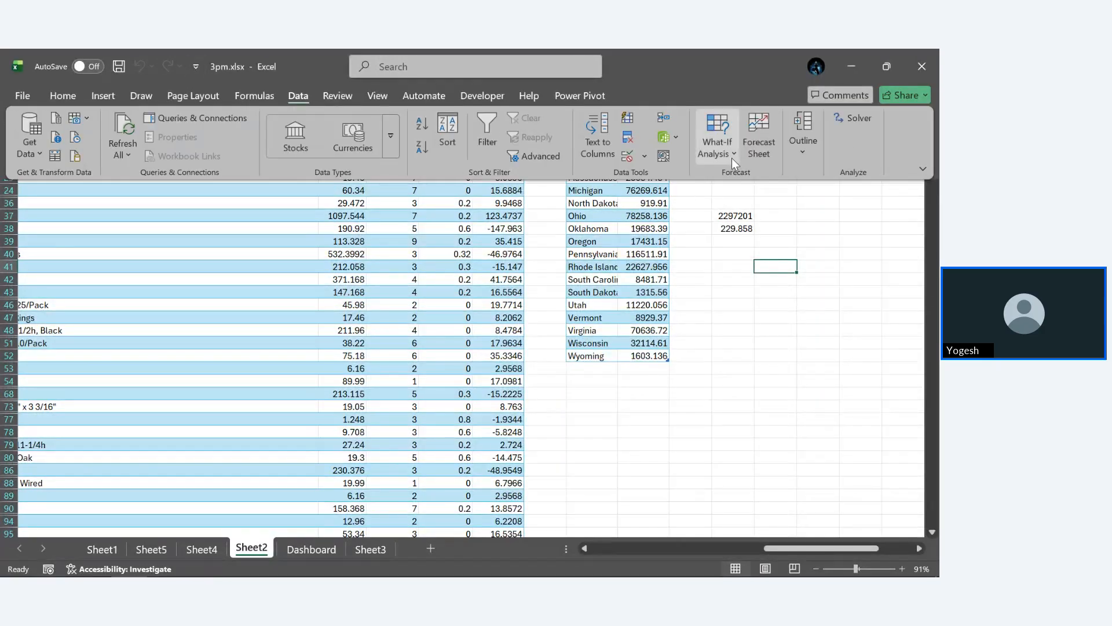
click(719, 142)
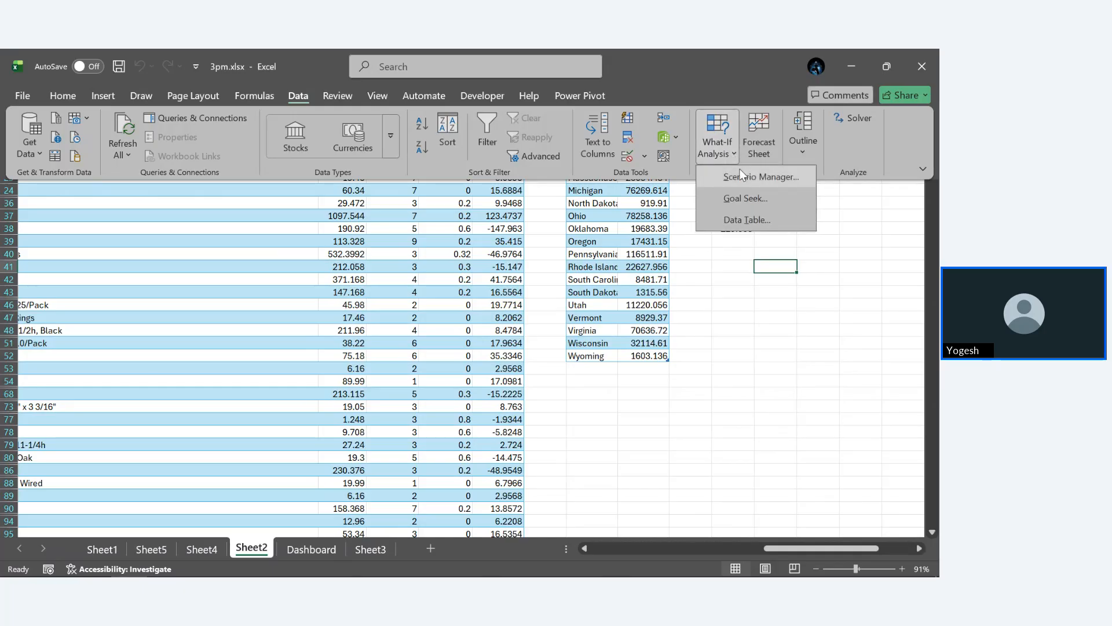
click(742, 172)
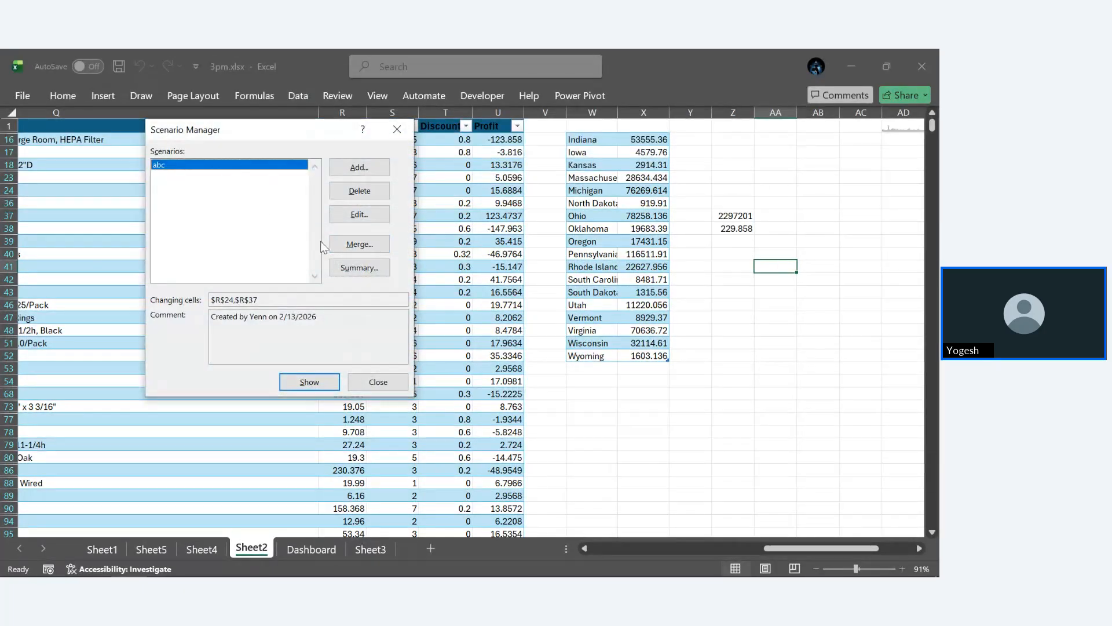
click(360, 267)
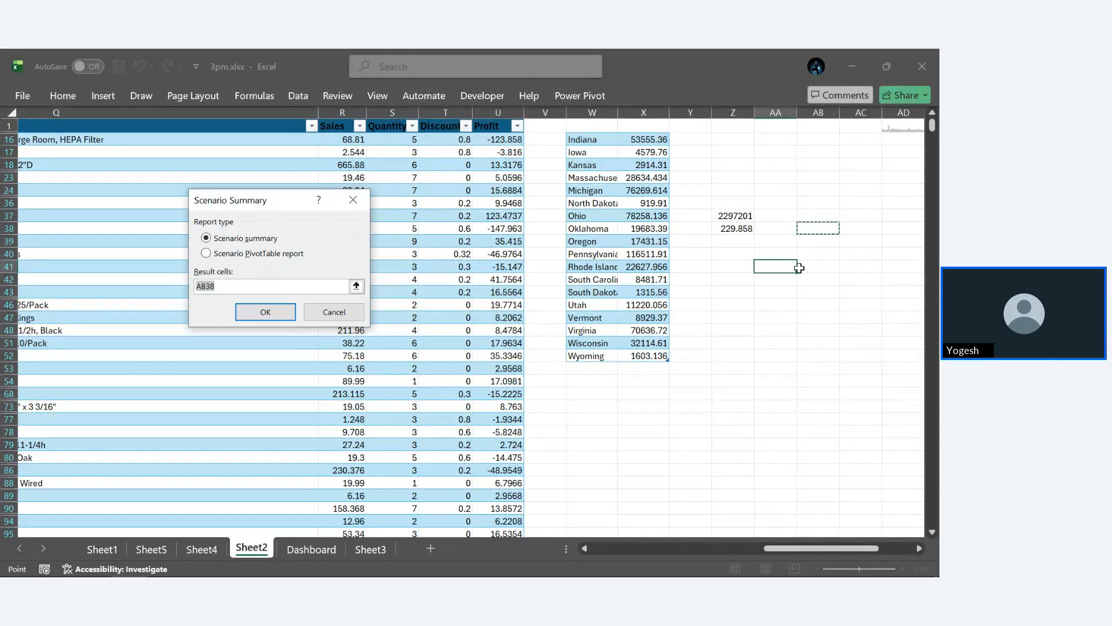
click(733, 230)
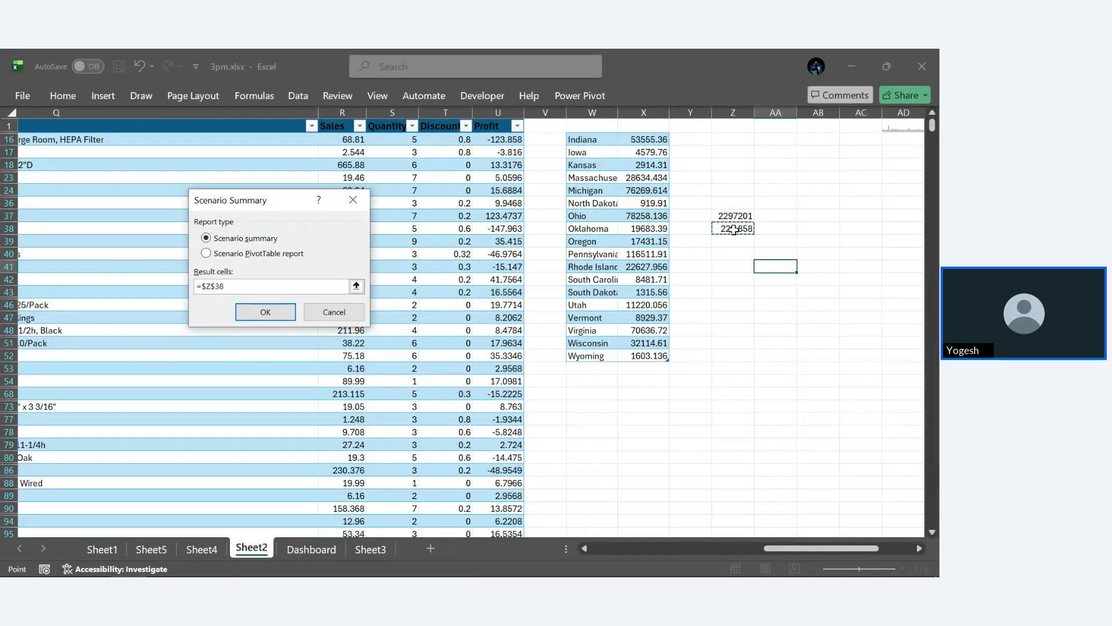
click(259, 311)
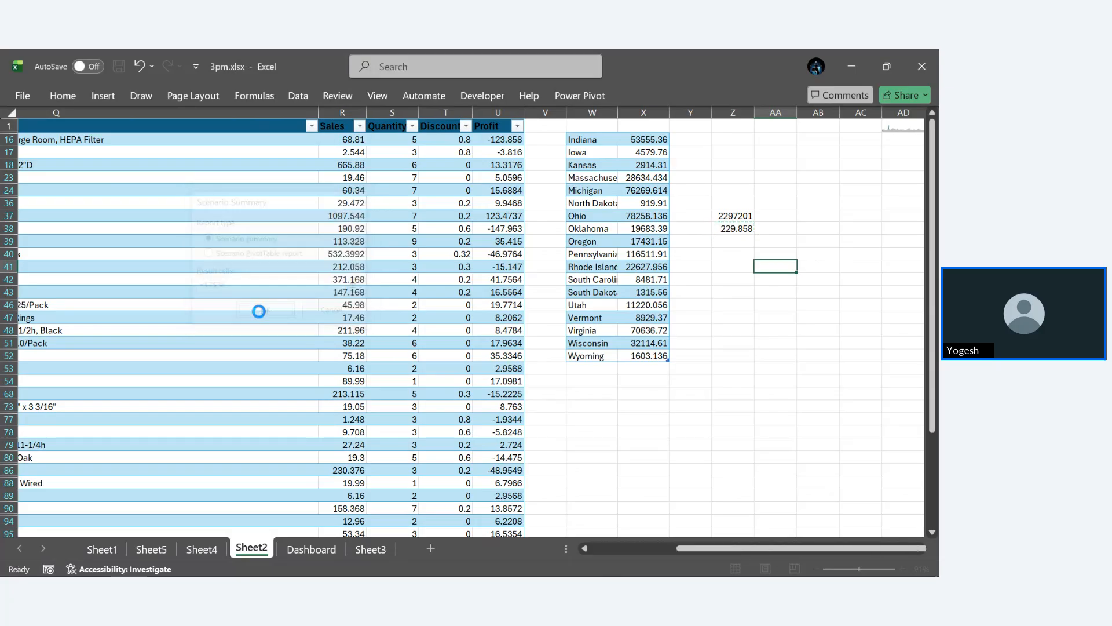
- Review the Z38 result in the scenario report, and delete the Scenario Summary sheet
scroll(273, 274, up, 3)
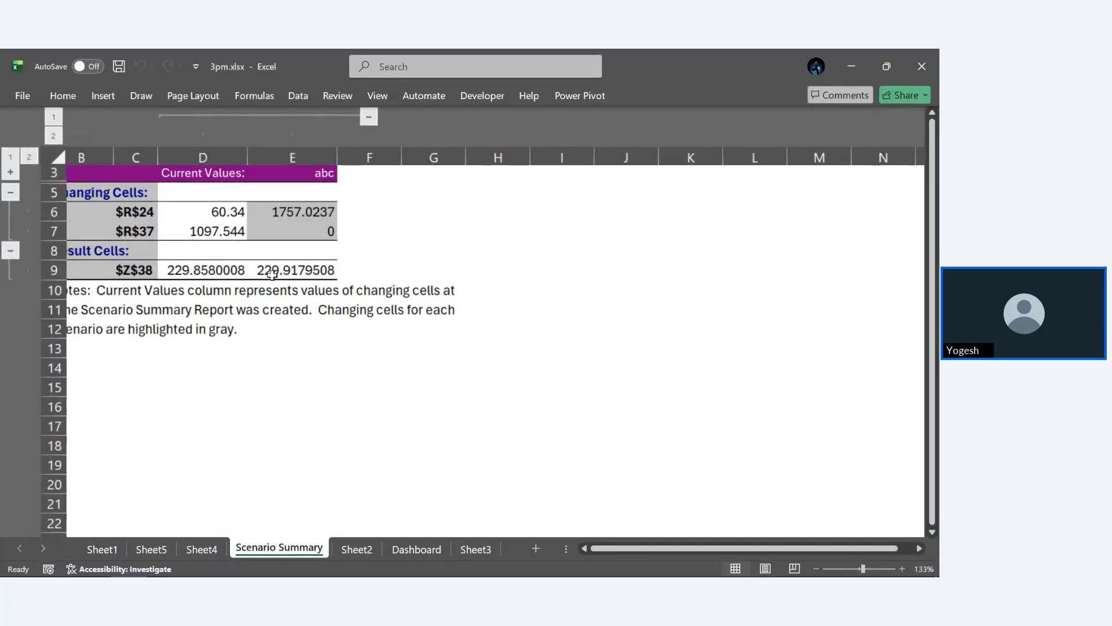
scroll(272, 274, up, 1)
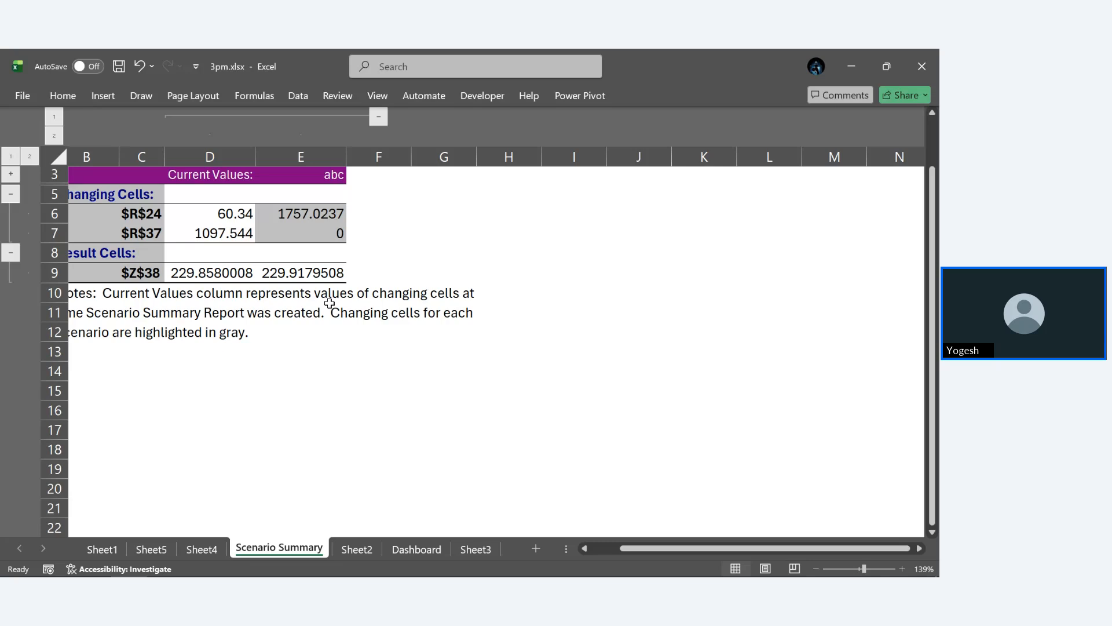
right_click(284, 552)
click(323, 341)
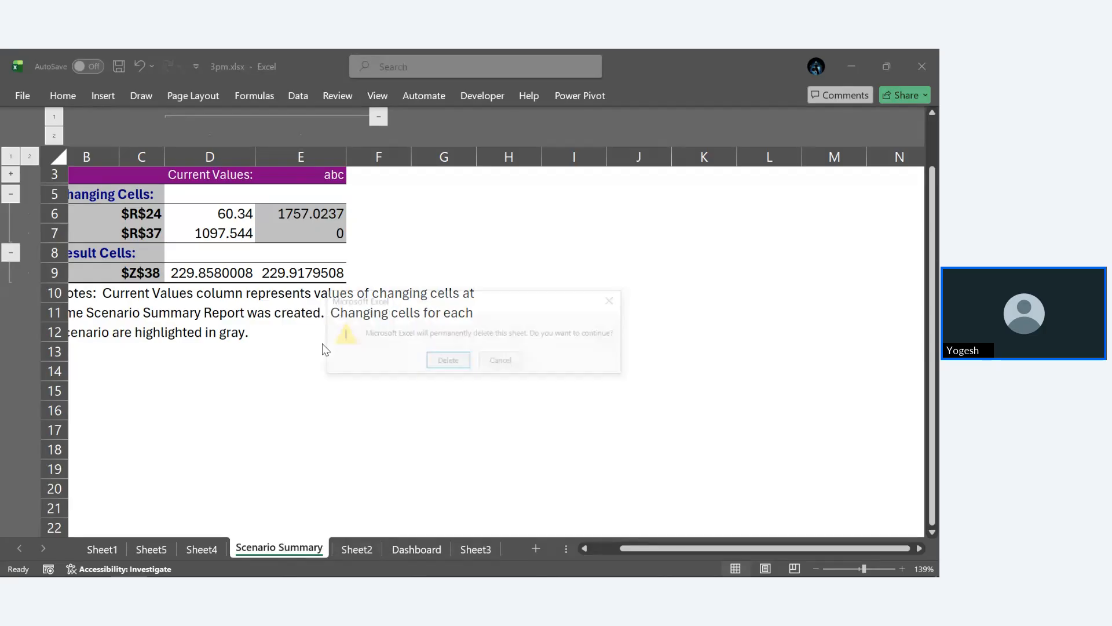
click(448, 361)
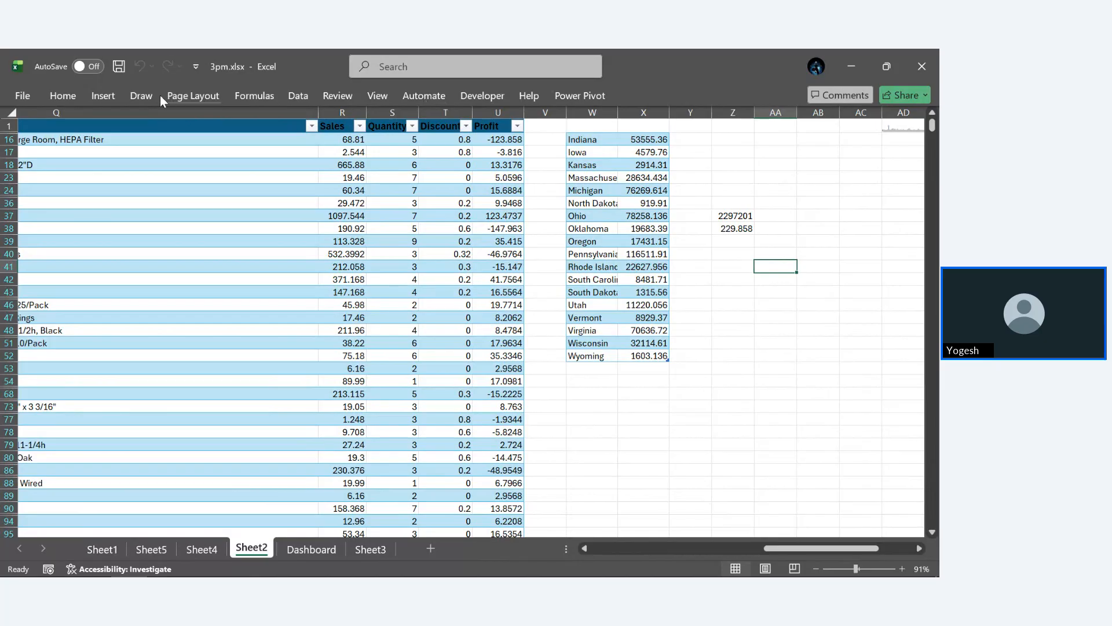
- Generate a scenario summary report for abc with Z37:Z38 as the result cells
click(296, 96)
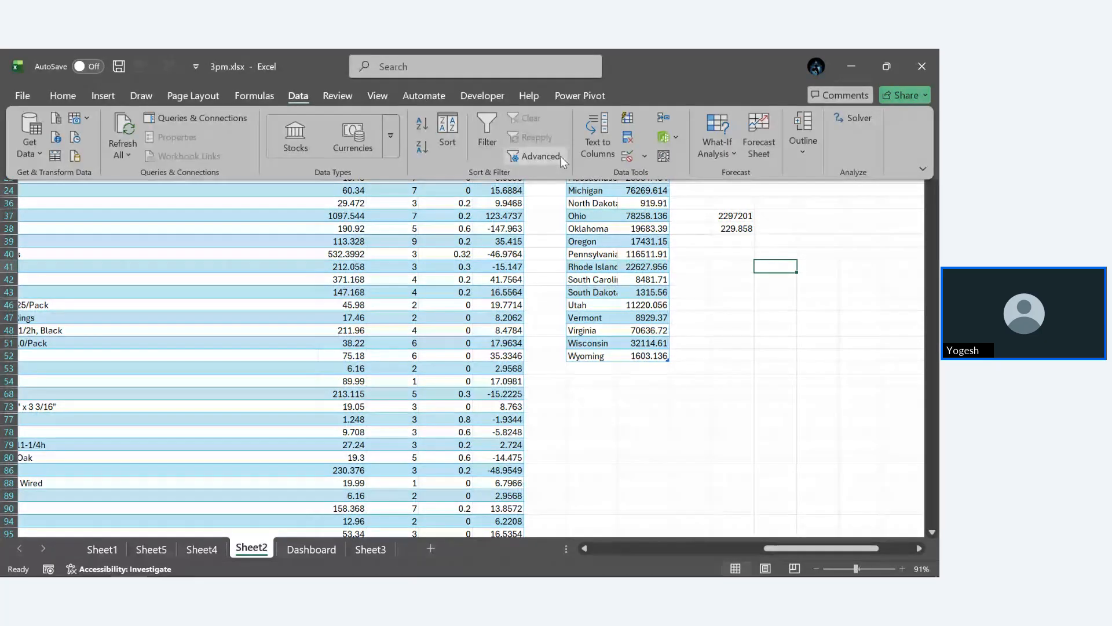
click(726, 149)
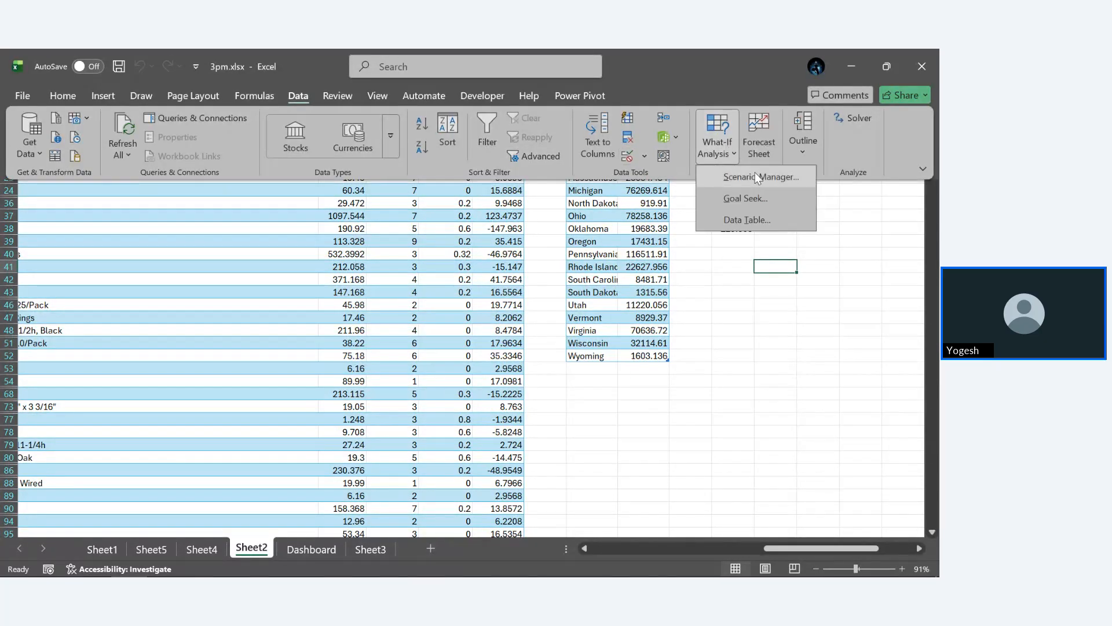
click(756, 173)
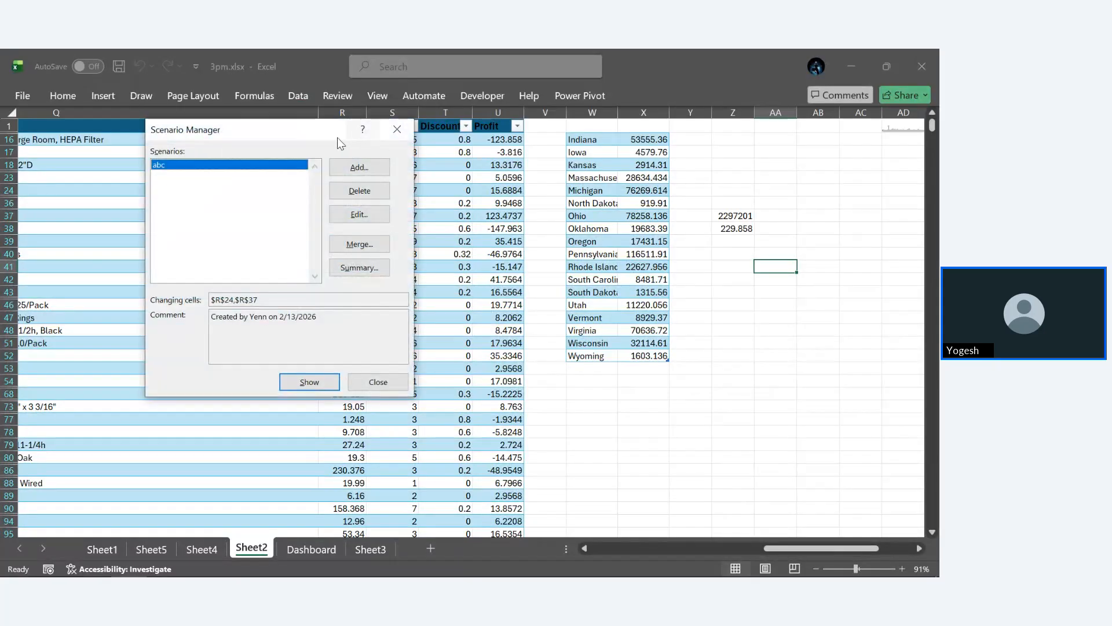
click(360, 267)
click(724, 232)
drag(731, 218, 732, 228)
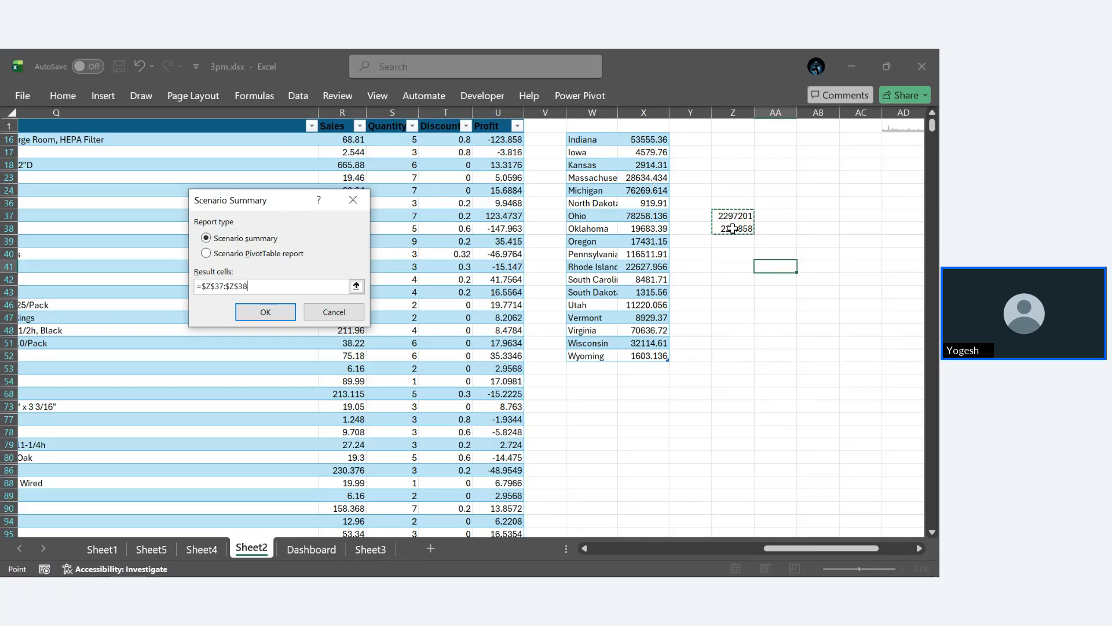
key(Return)
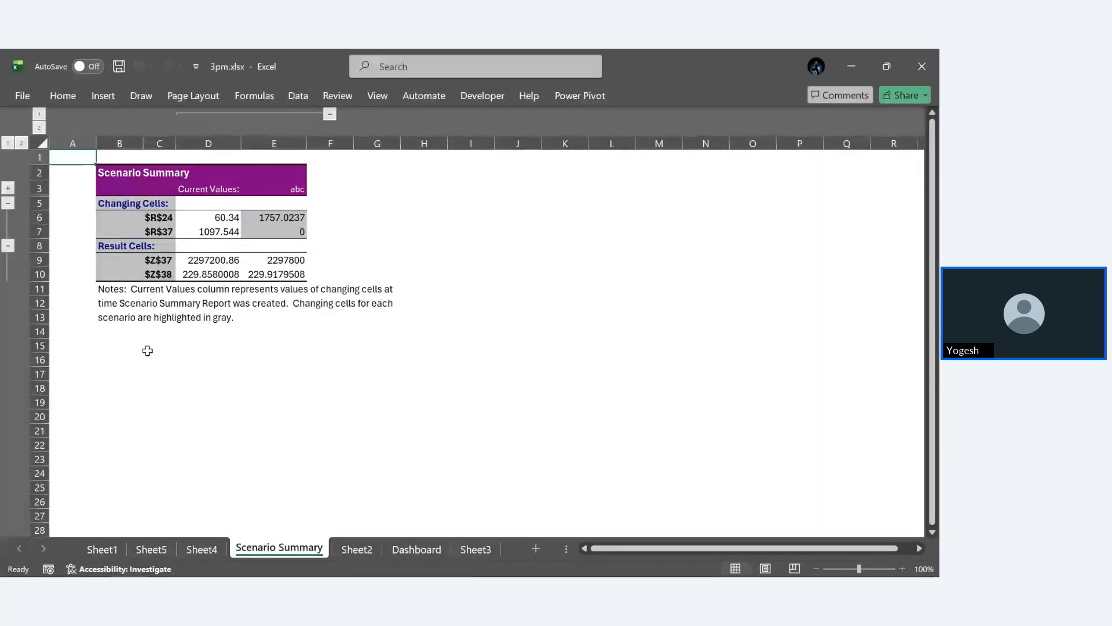
- Compare the current and abc values of both result cells, and delete the Scenario Summary sheet
scroll(365, 282, up, 4)
scroll(364, 282, left, 2)
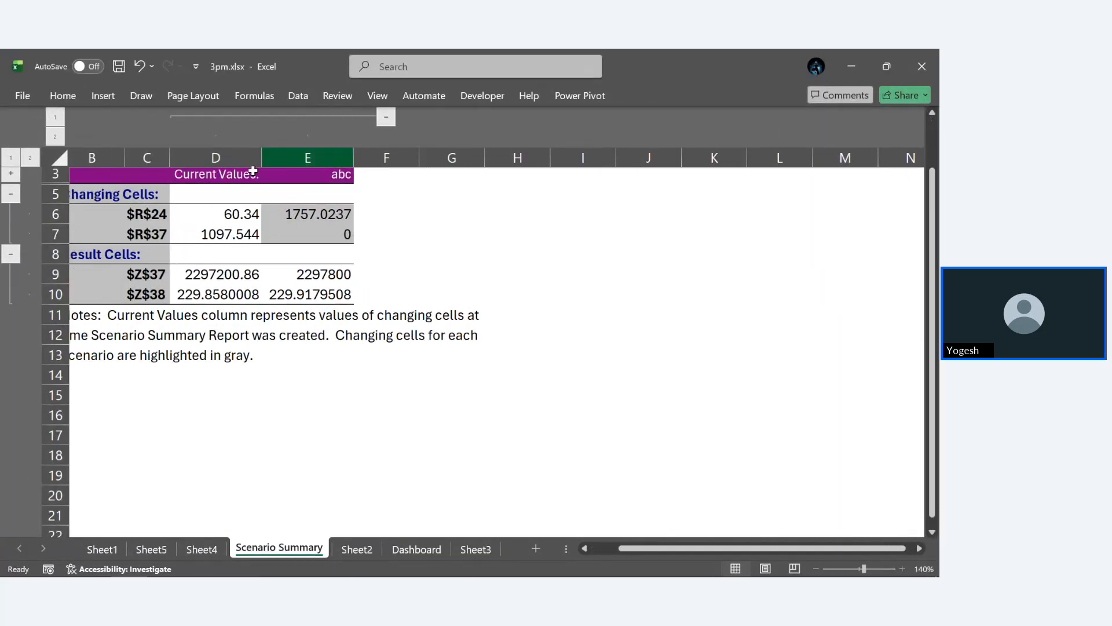
scroll(250, 199, left, 2)
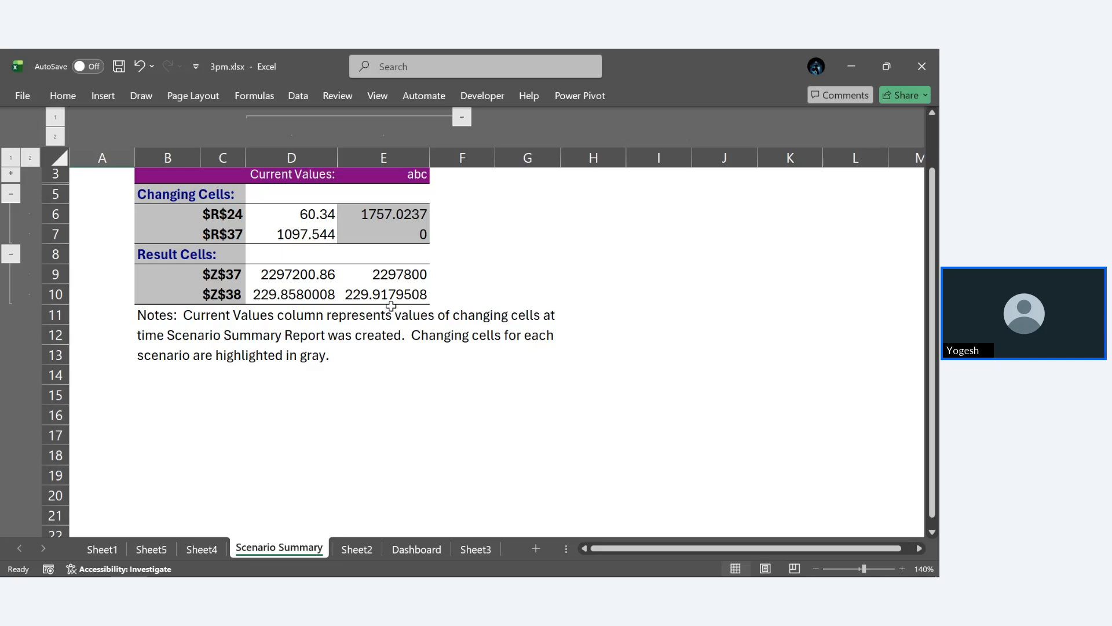
right_click(297, 551)
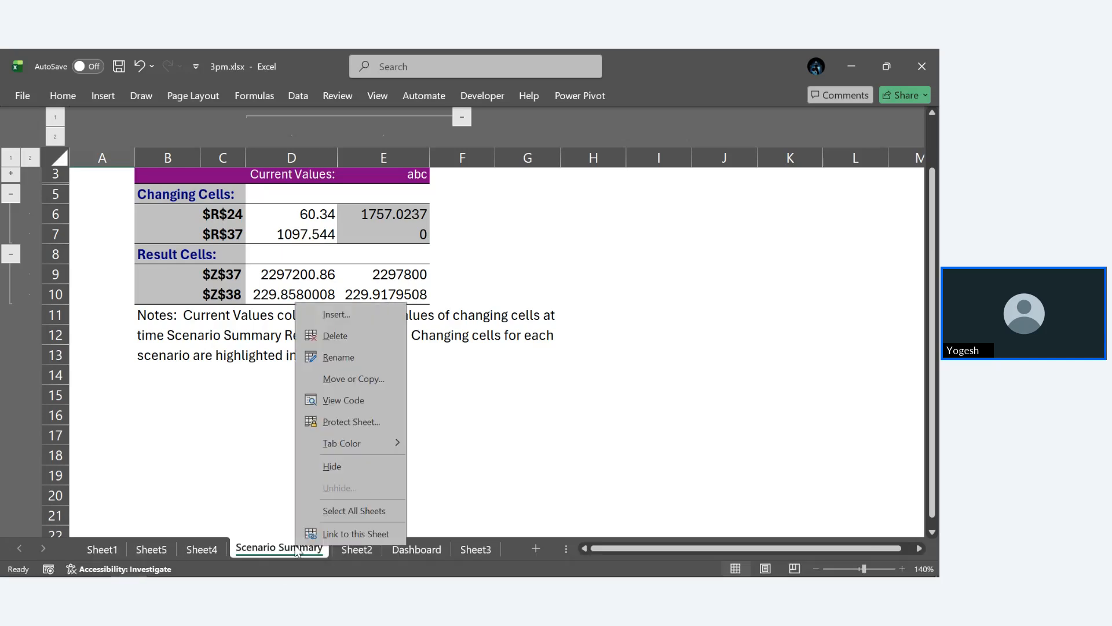
click(329, 336)
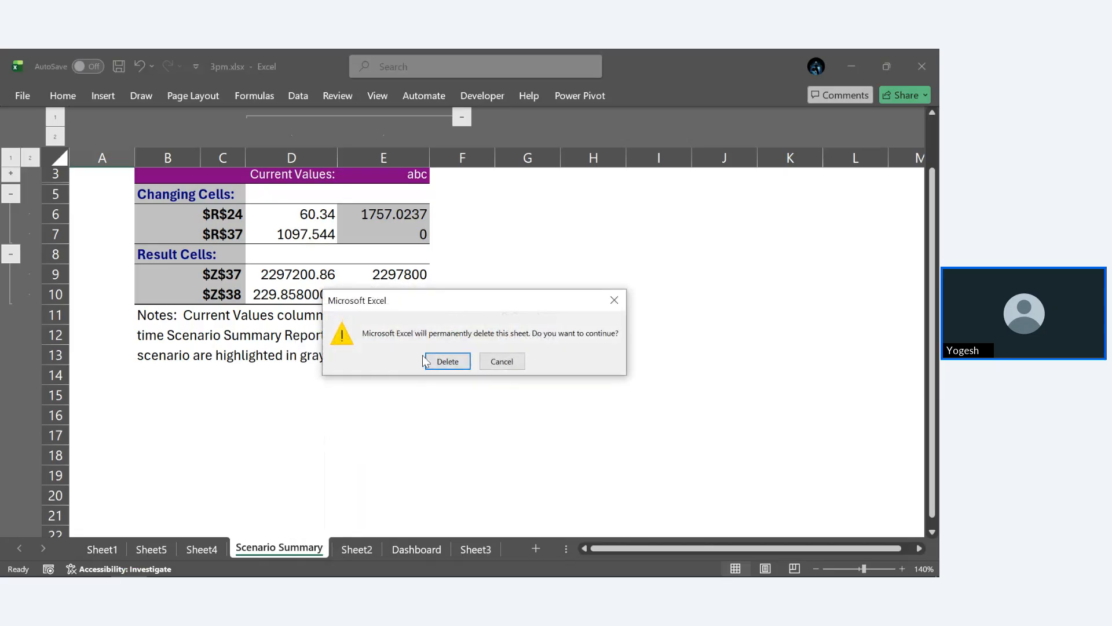
click(437, 368)
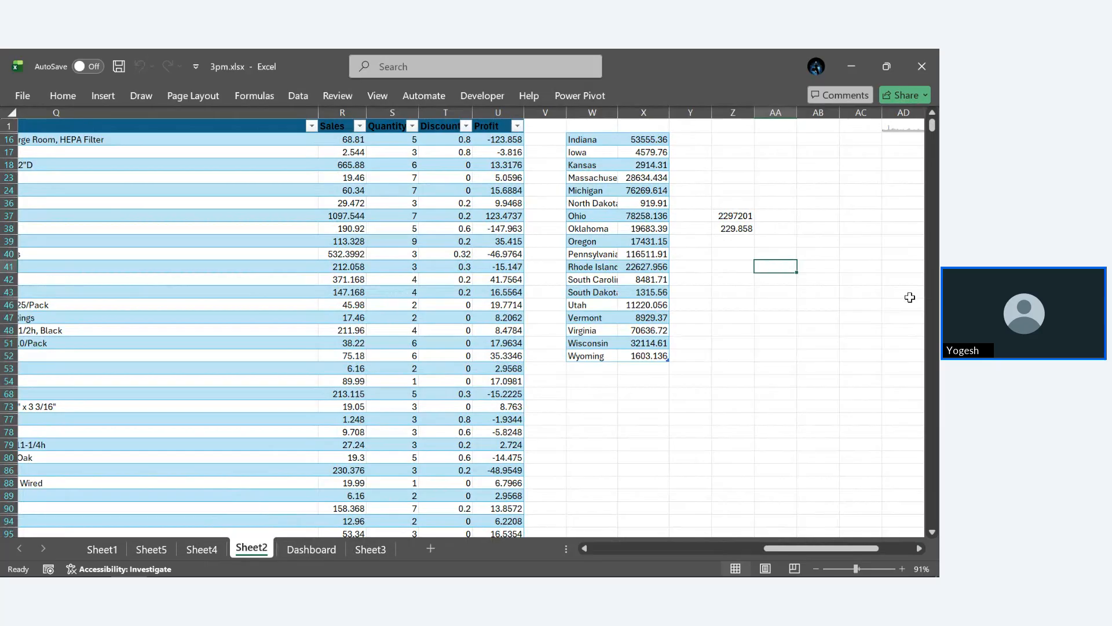
- Set up a Goal Seek of cell Z37 to the value 500 by changing cell R16, and cancel it
click(296, 95)
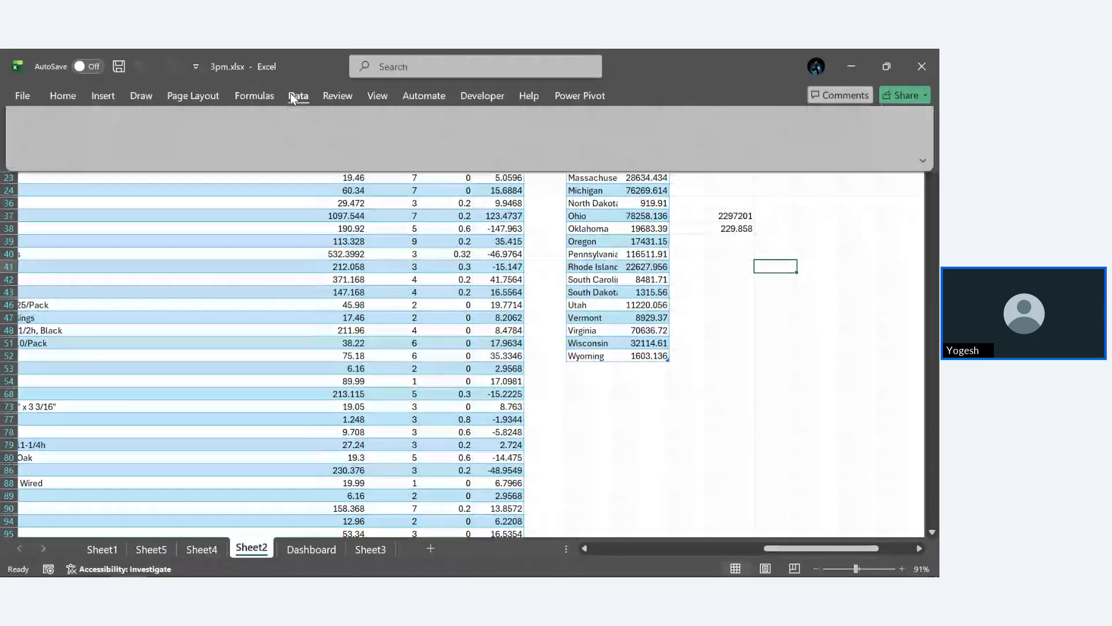
click(716, 145)
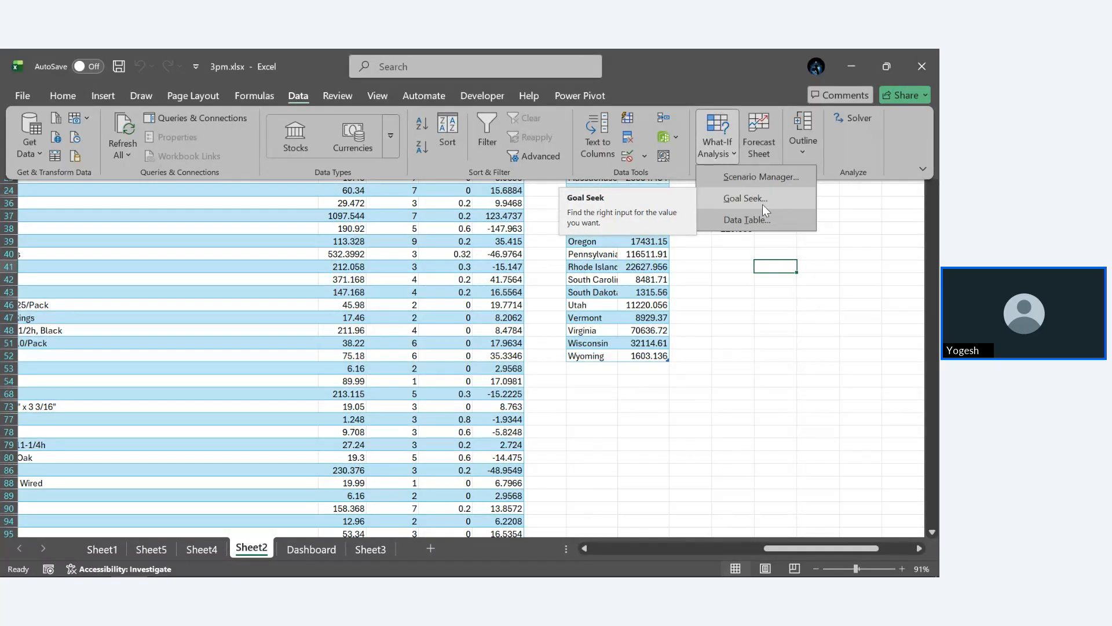
click(763, 204)
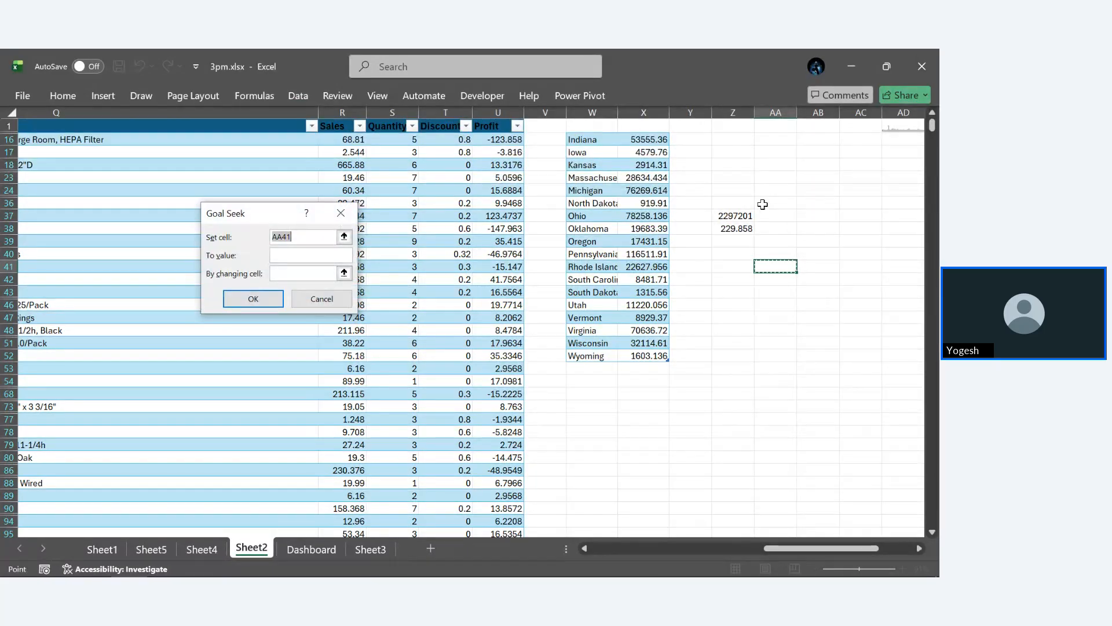
click(736, 216)
click(310, 255)
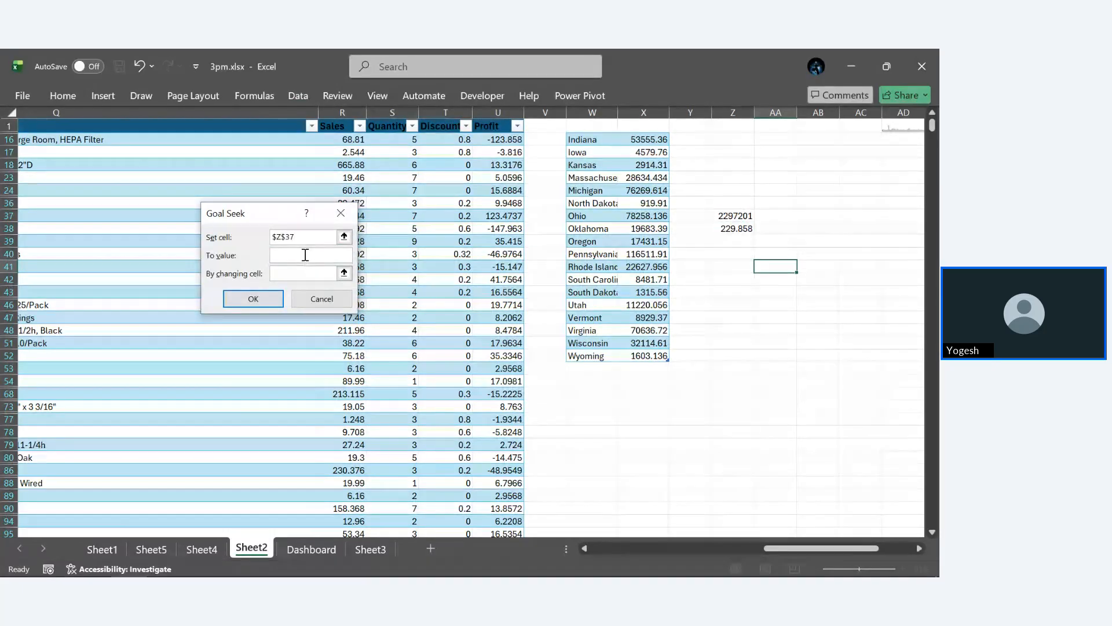
text(500)
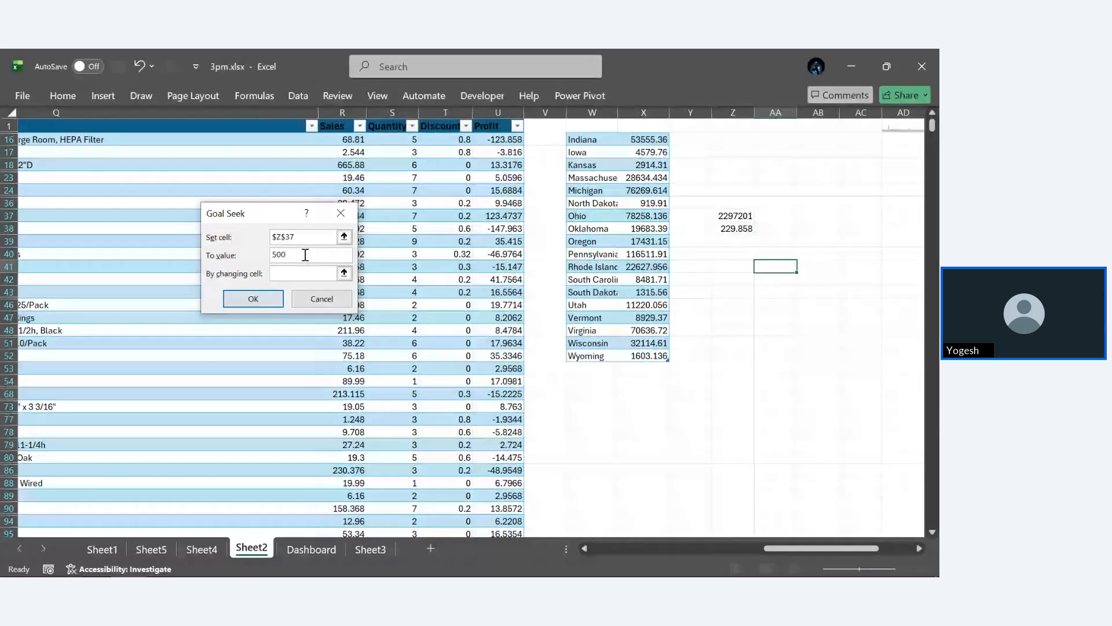
click(304, 273)
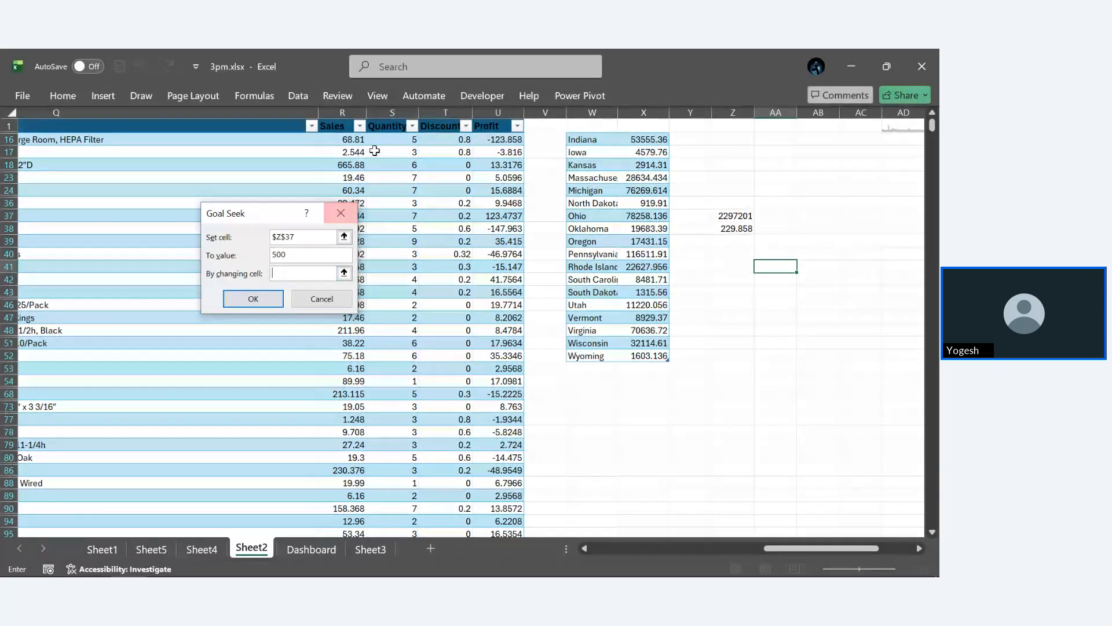
click(357, 141)
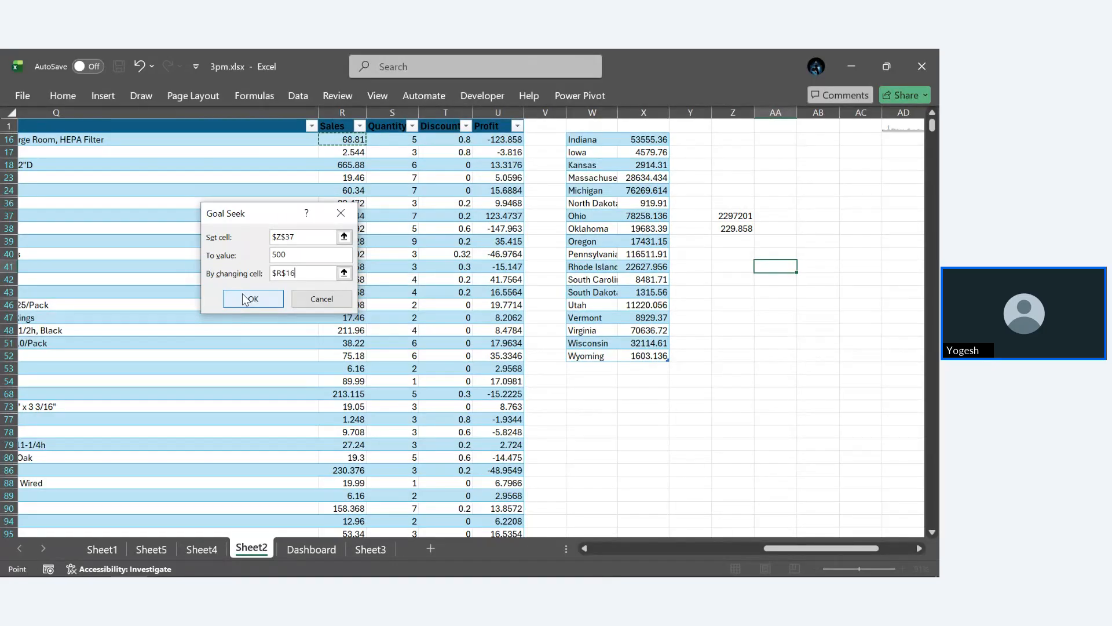
click(319, 301)
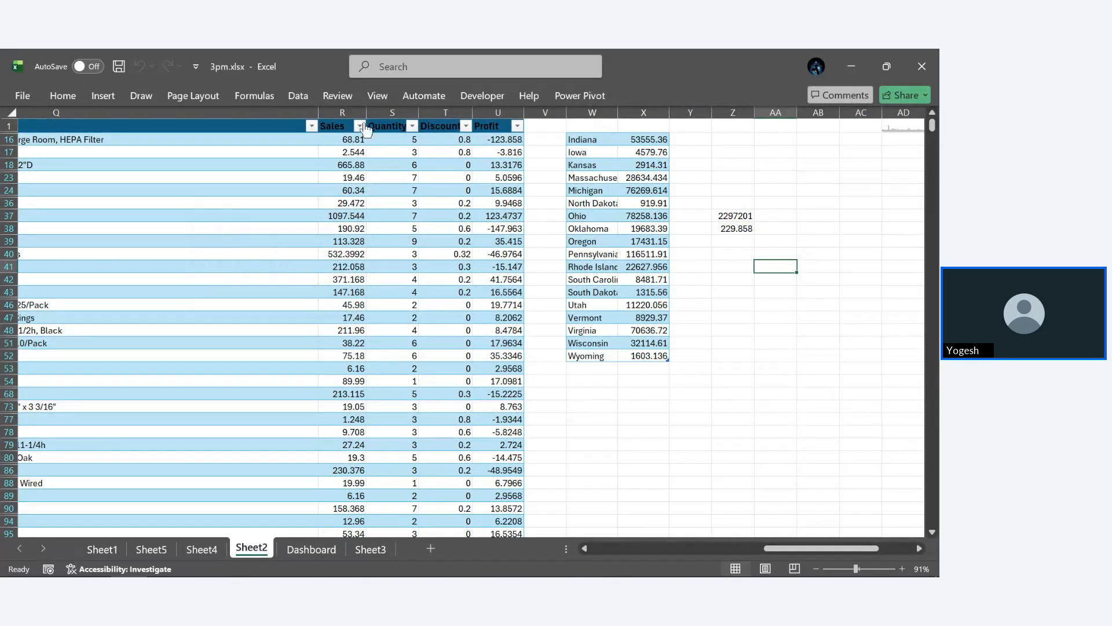
- View the row and column input settings of the What-If Data Table, and close the dialog
click(299, 97)
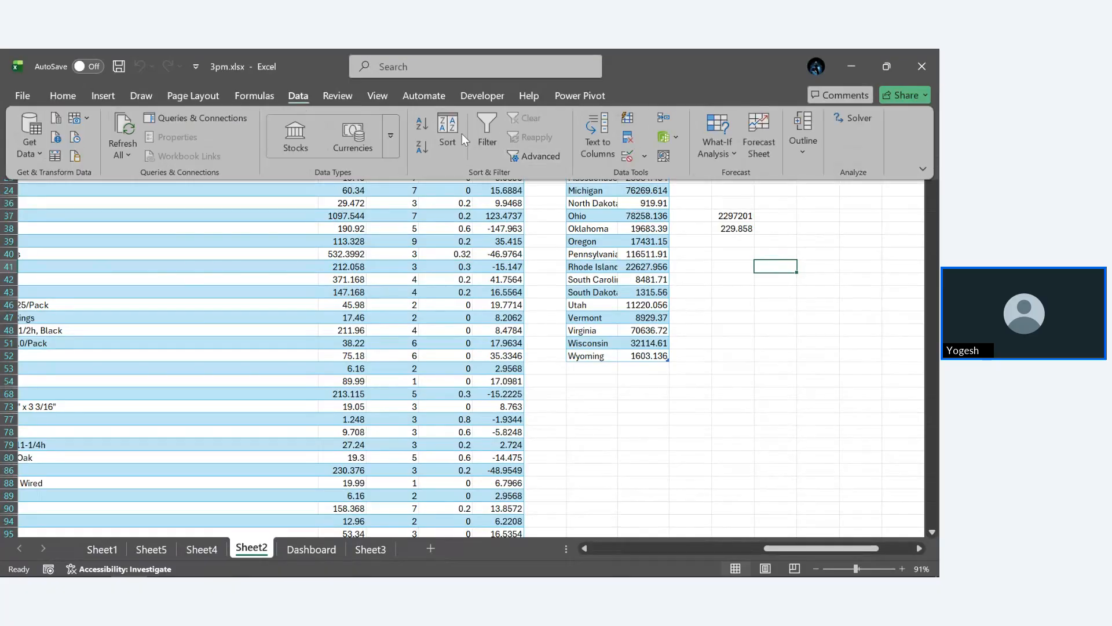
click(714, 155)
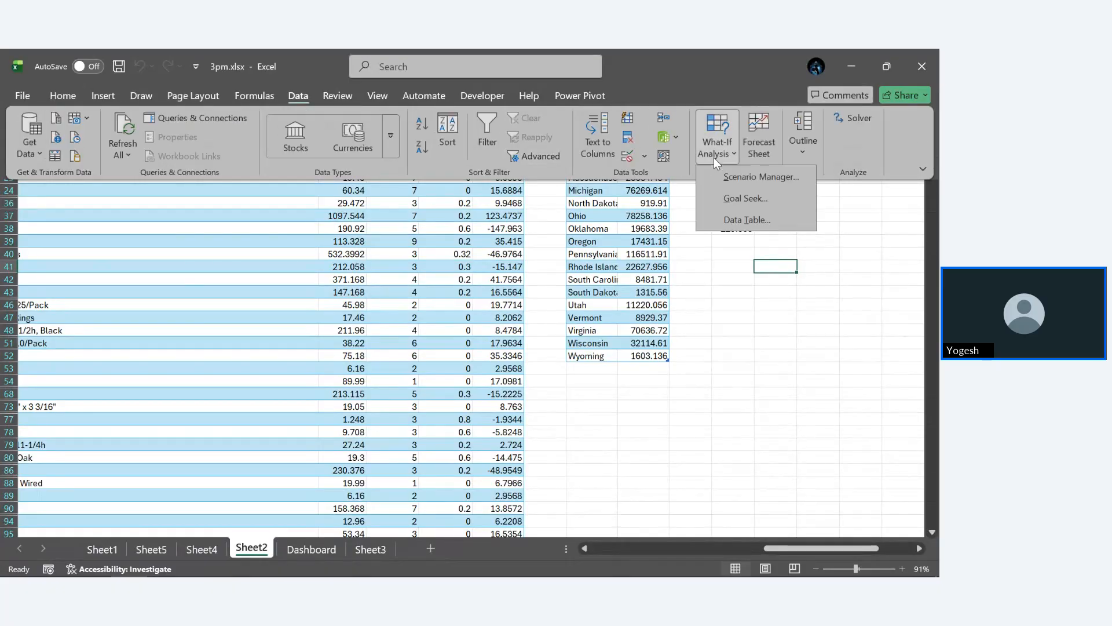
click(780, 219)
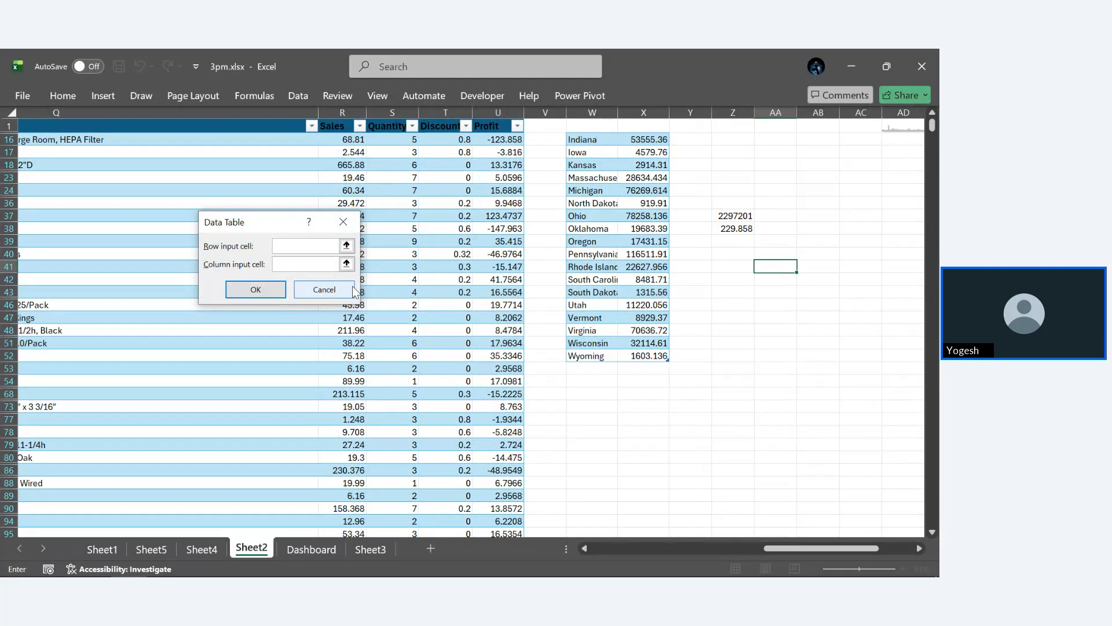
click(344, 221)
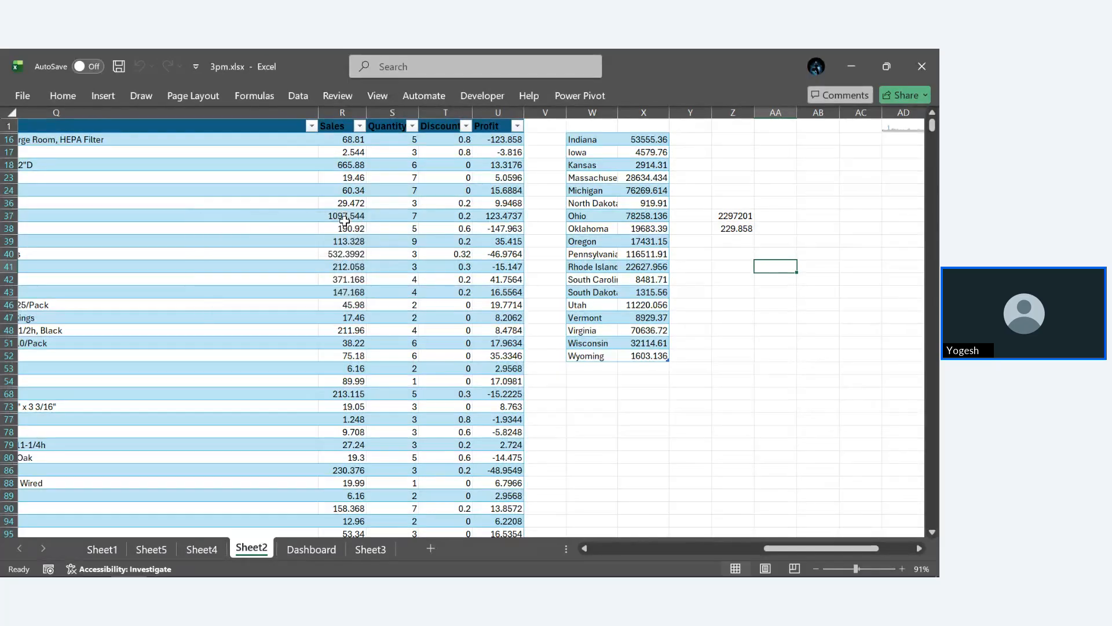
- Open the Forecast Sheet dialog without selecting any data, and close it
click(297, 97)
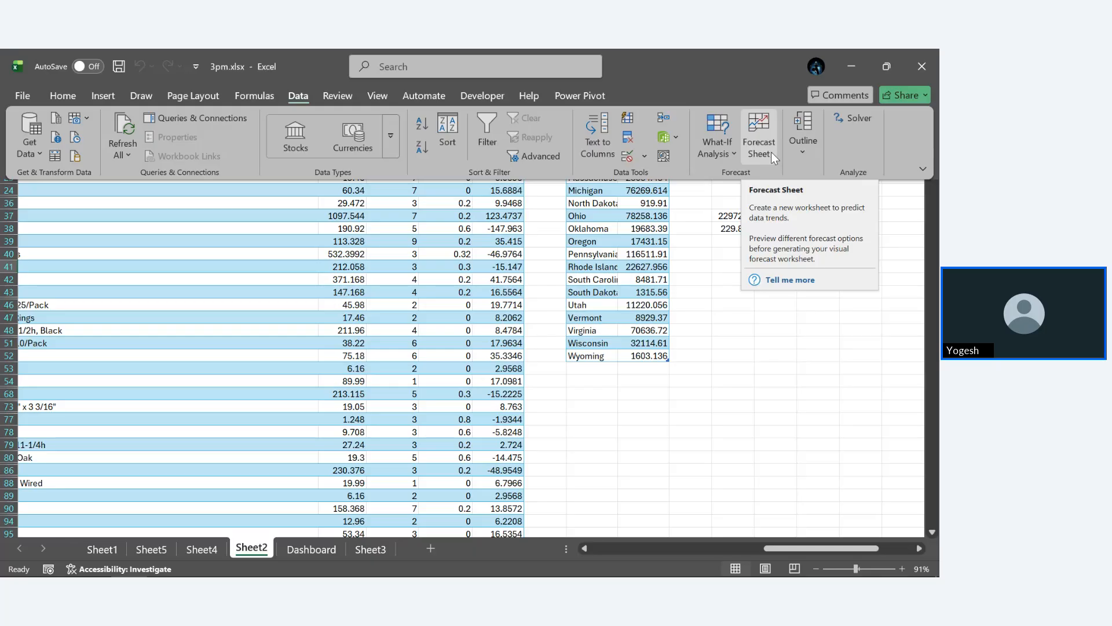
click(772, 154)
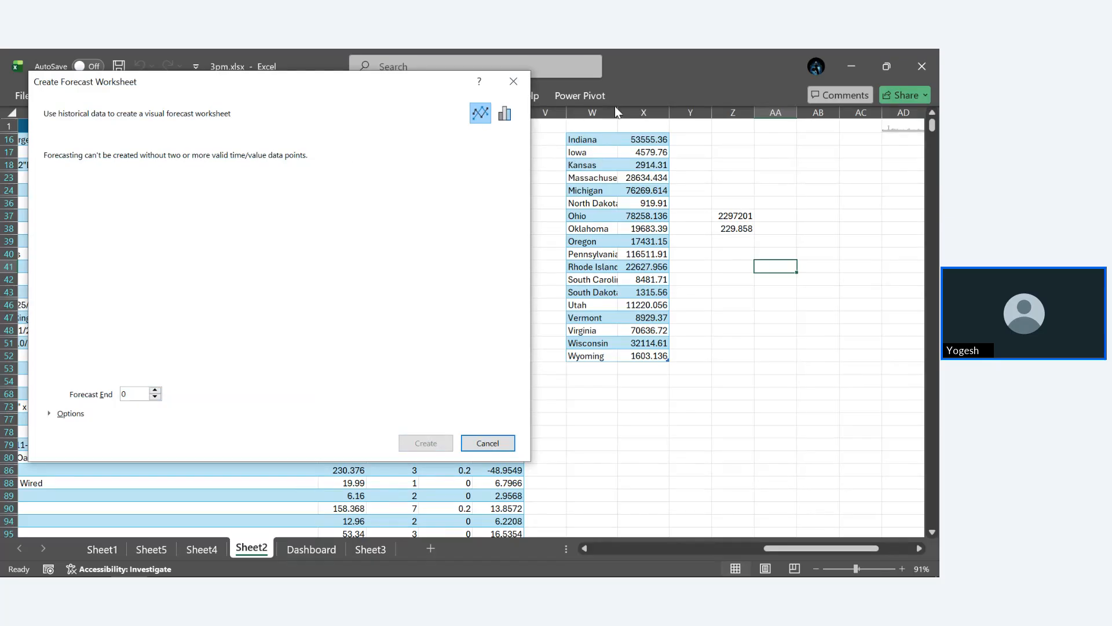
click(514, 81)
- Try to create a forecast sheet from the Order Date and Sales columns, cancel it and clear the column selection
scroll(369, 328, left, 10)
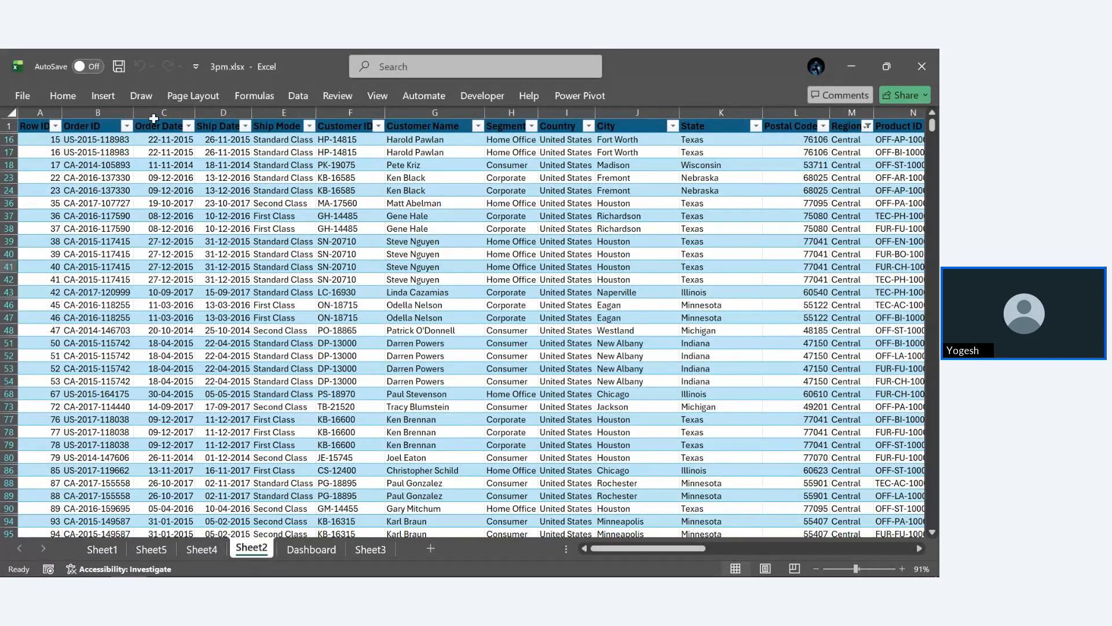
click(153, 115)
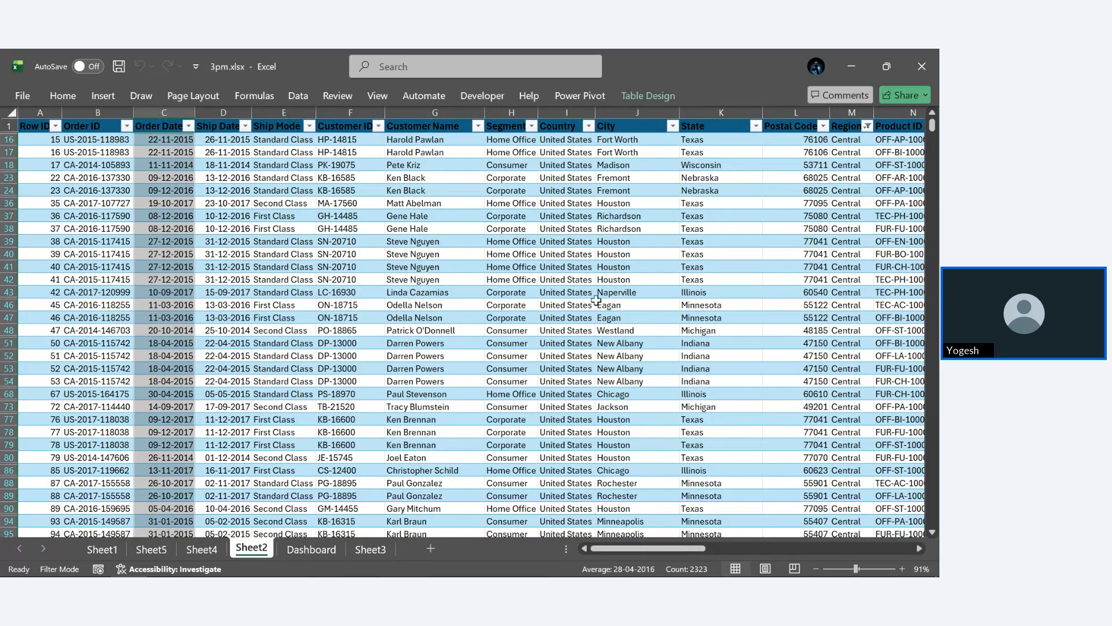
scroll(596, 300, right, 10)
scroll(596, 300, right, 1)
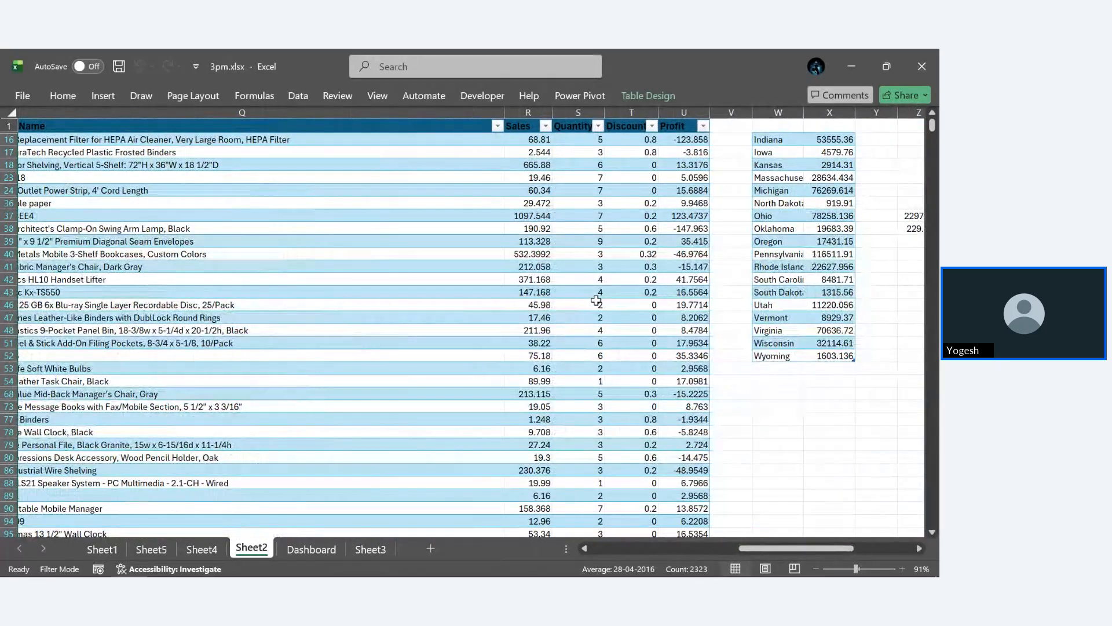
click(527, 123)
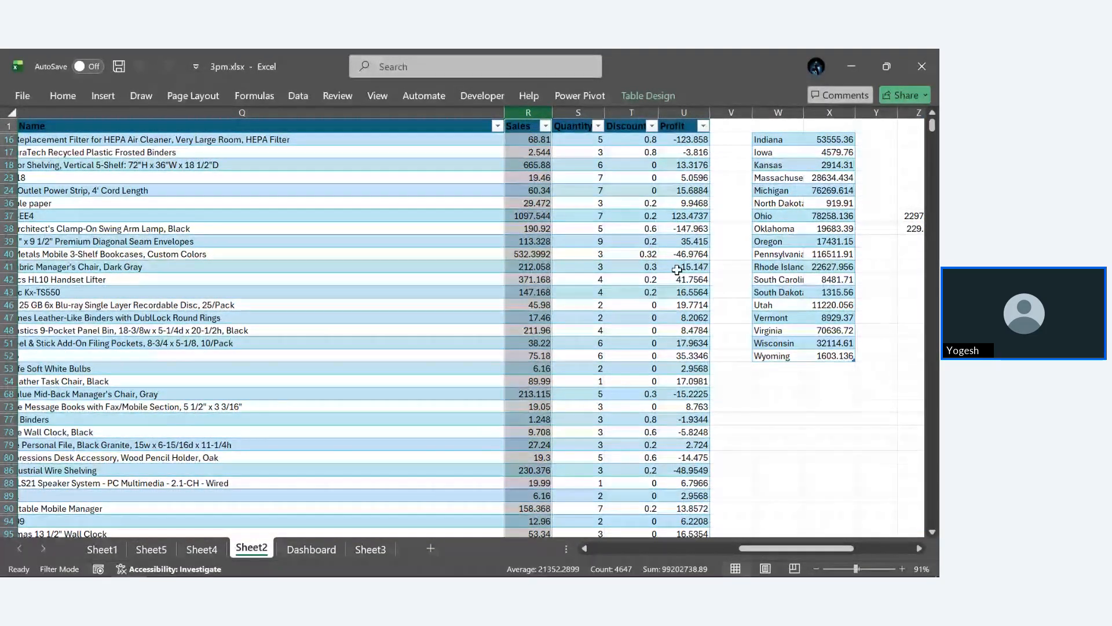
click(307, 99)
click(751, 152)
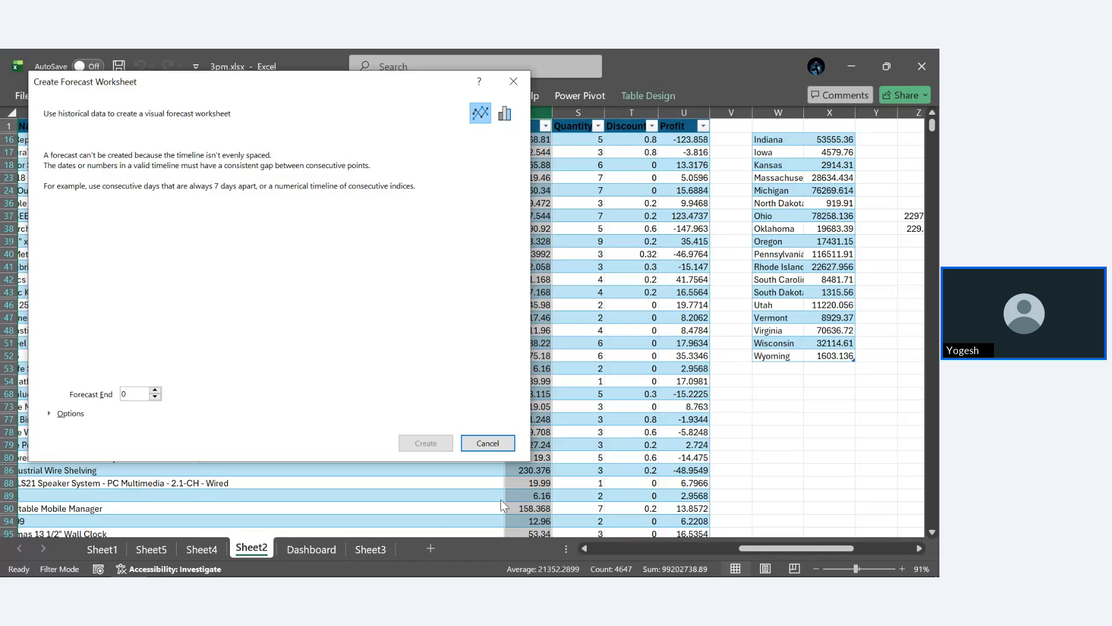
click(472, 443)
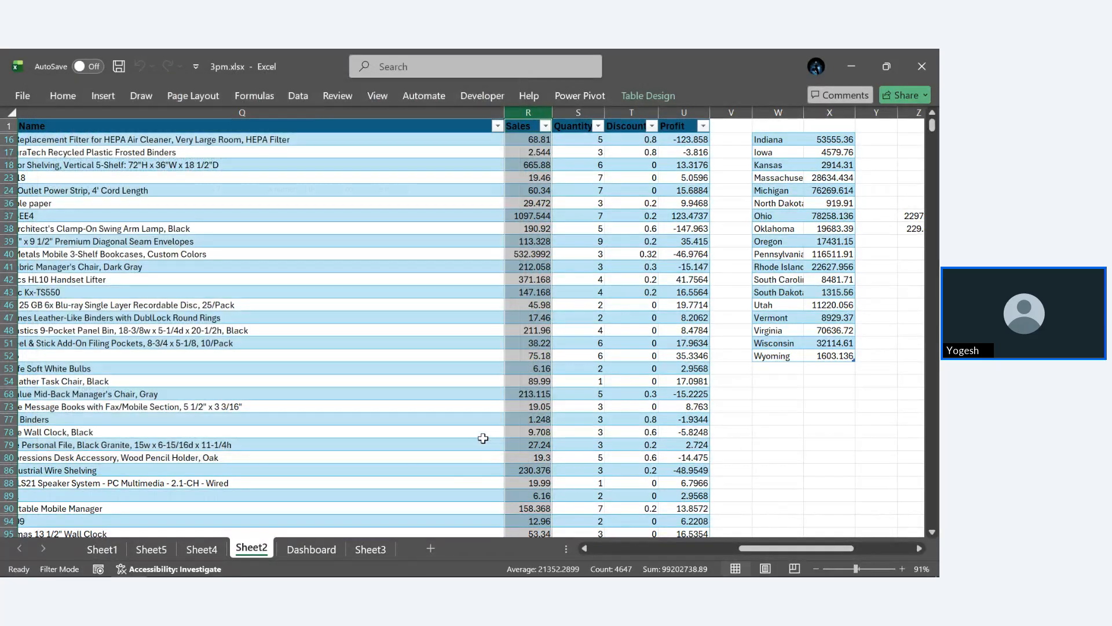
click(748, 449)
scroll(748, 449, left, 10)
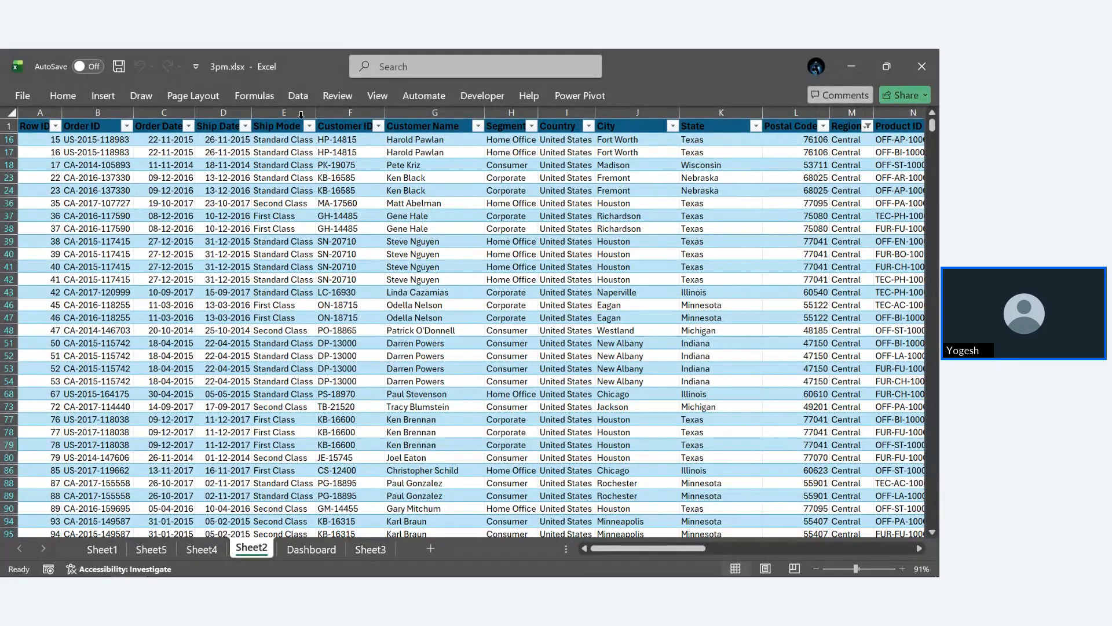
- Insert a PivotTable based on the orders table in a new worksheet
click(297, 99)
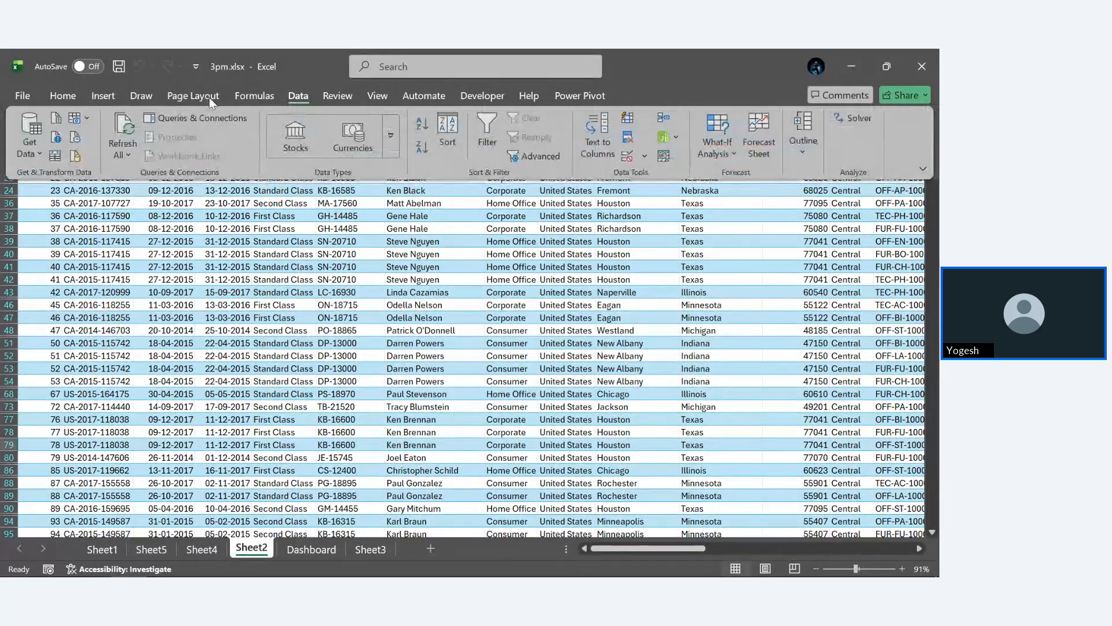
click(105, 98)
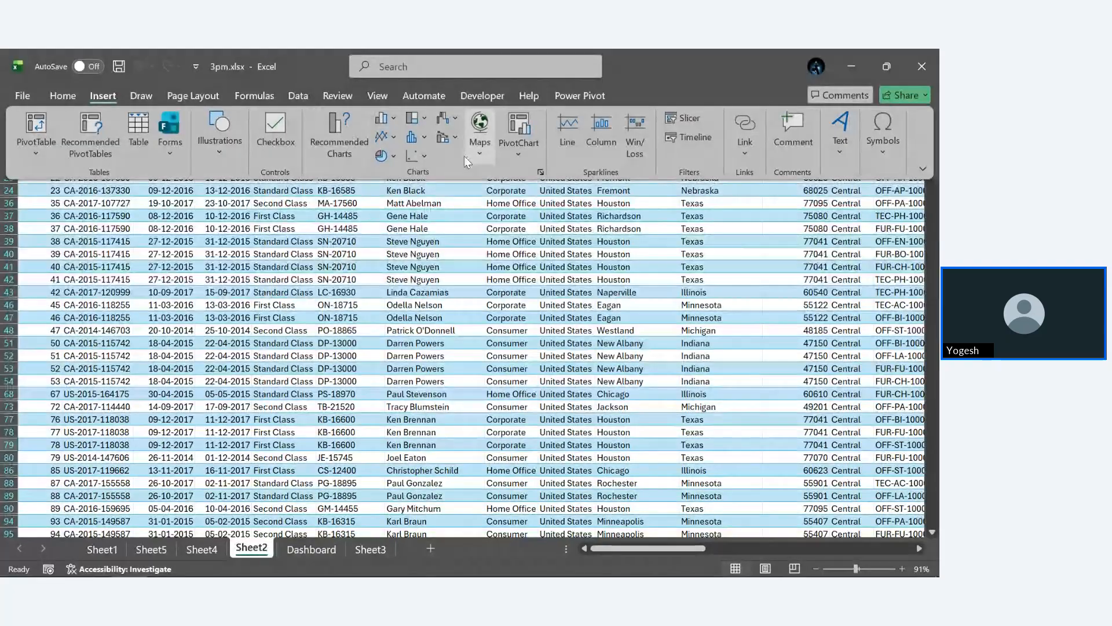
click(34, 124)
text(order)
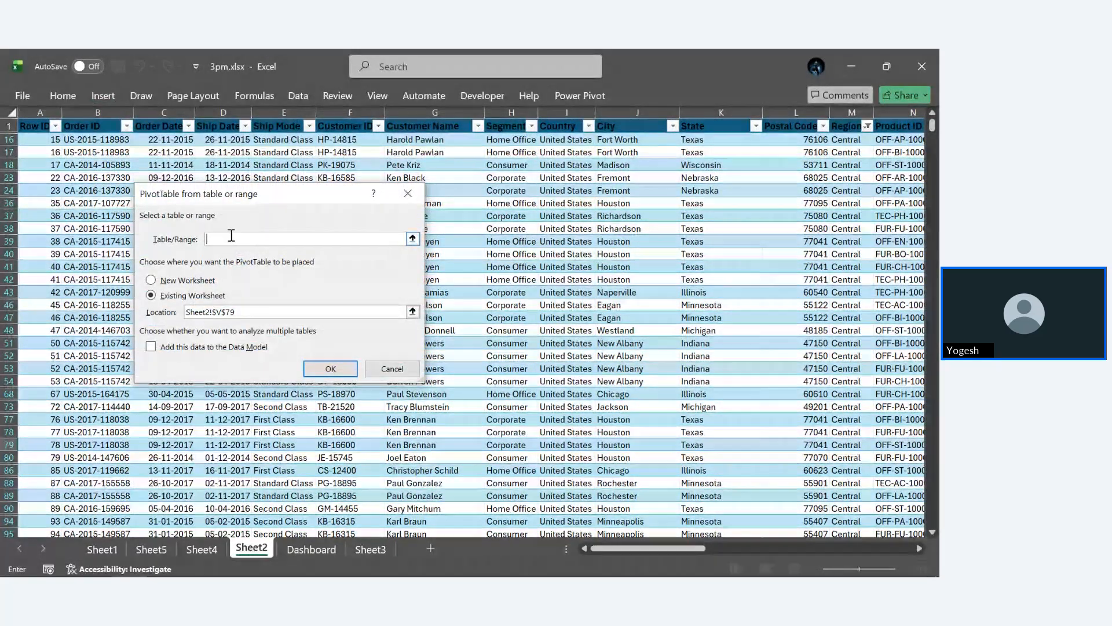
text(s)
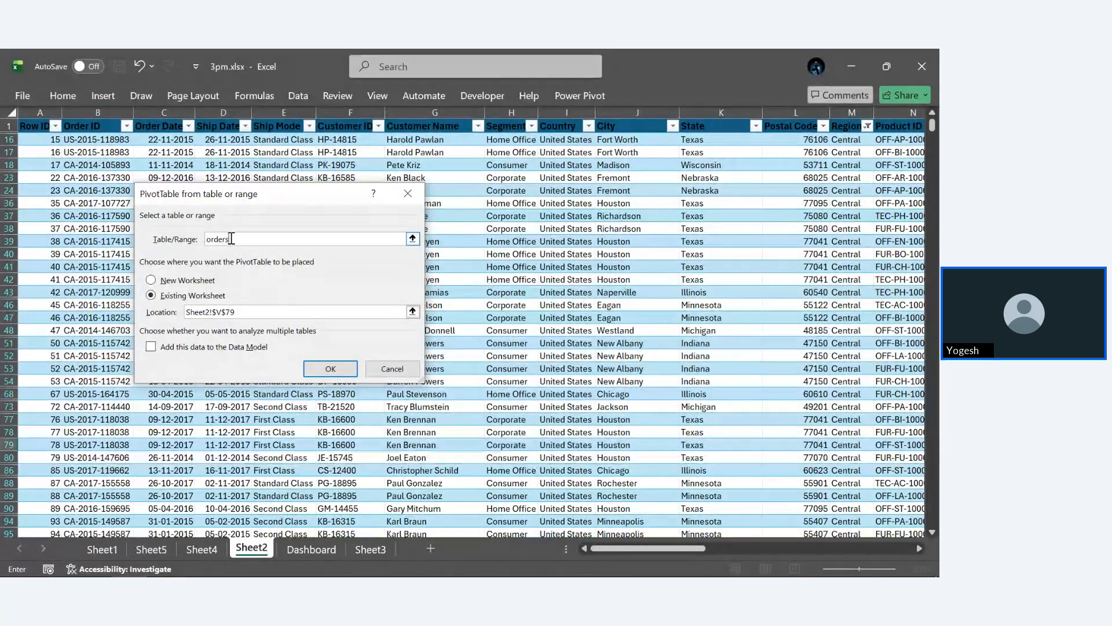
click(186, 281)
click(326, 369)
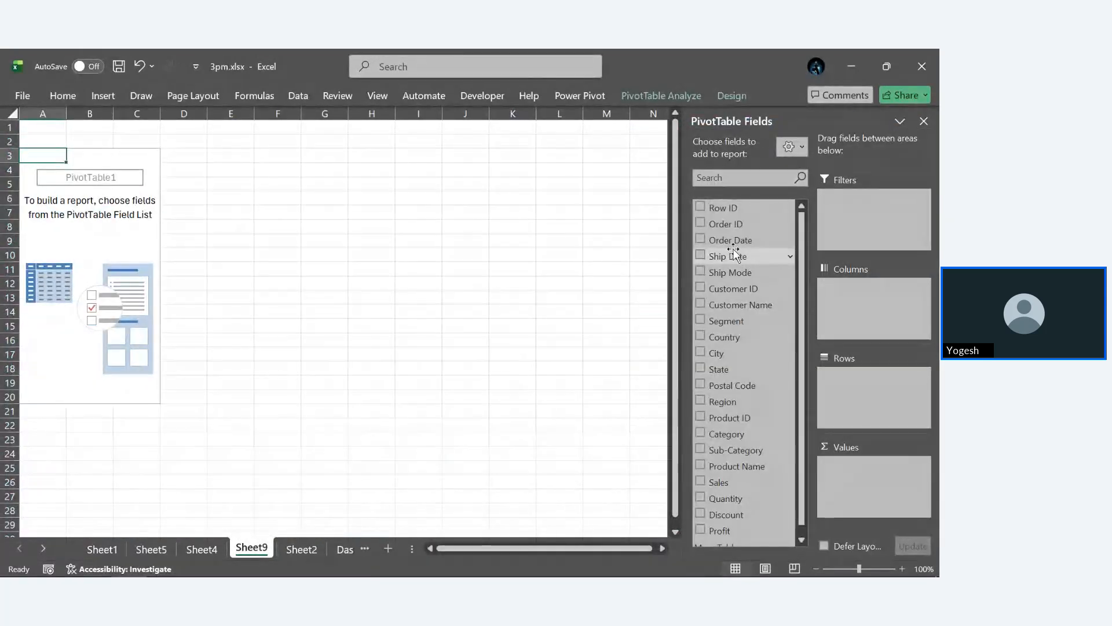
- Add Order Date to the PivotTable rows and Sales to its values
drag(728, 247, 854, 390)
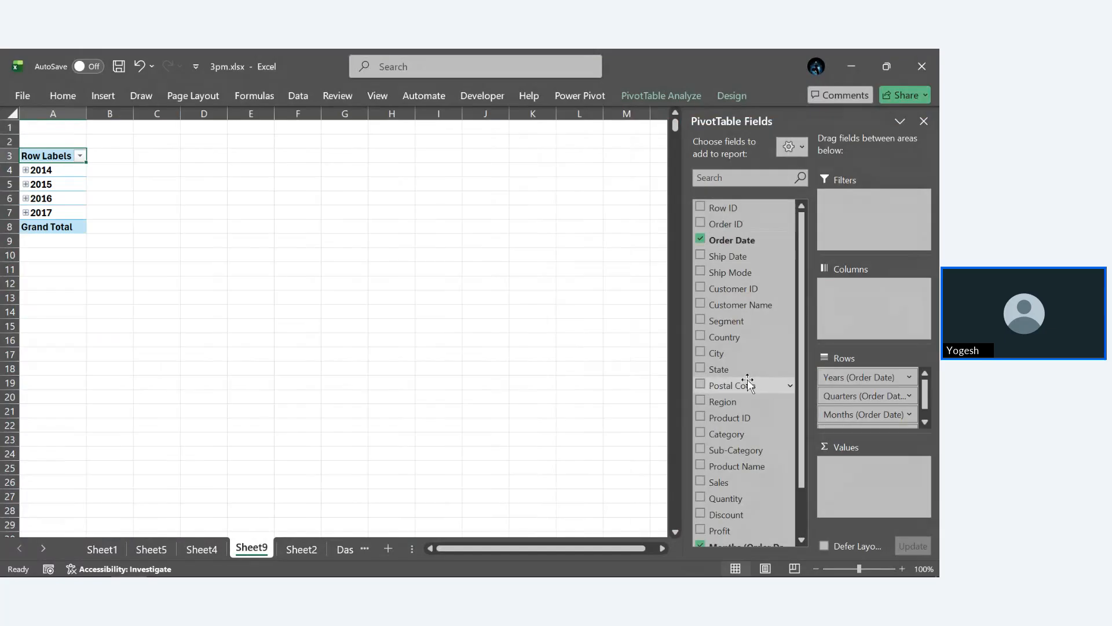
scroll(748, 380, down, 2)
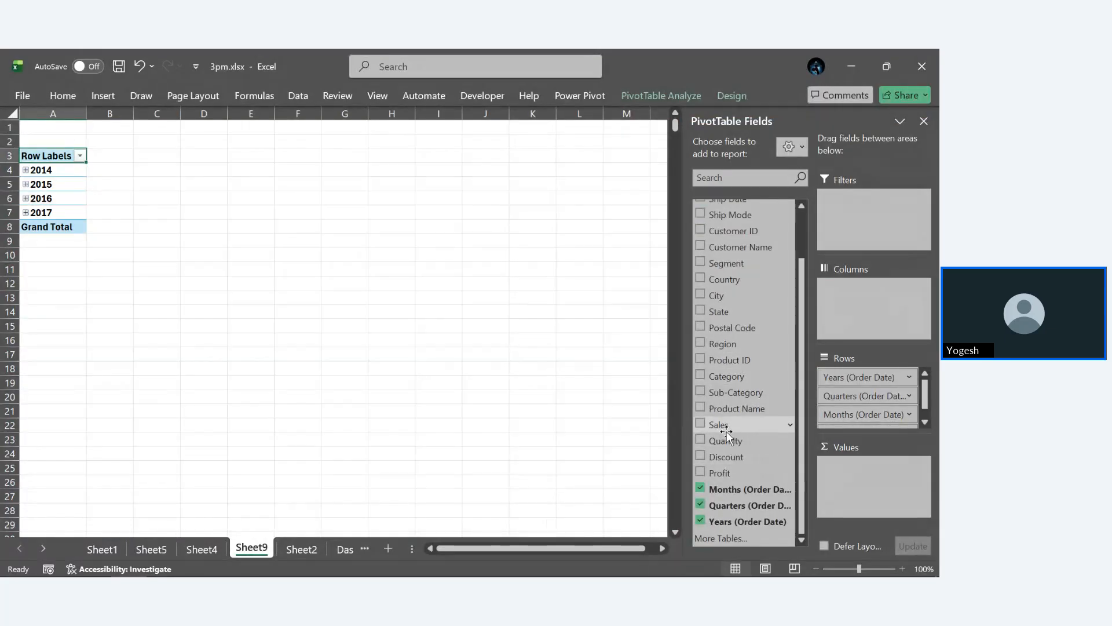
drag(727, 431, 864, 481)
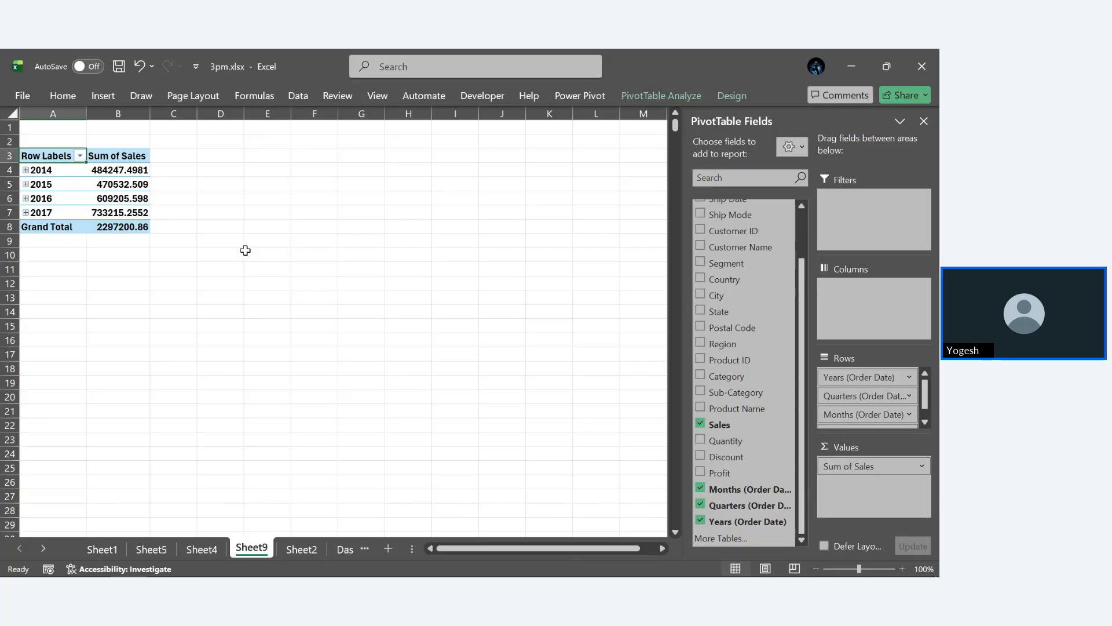
- Ungroup the Order Date rows of the PivotTable so that they list individual dates
click(29, 186)
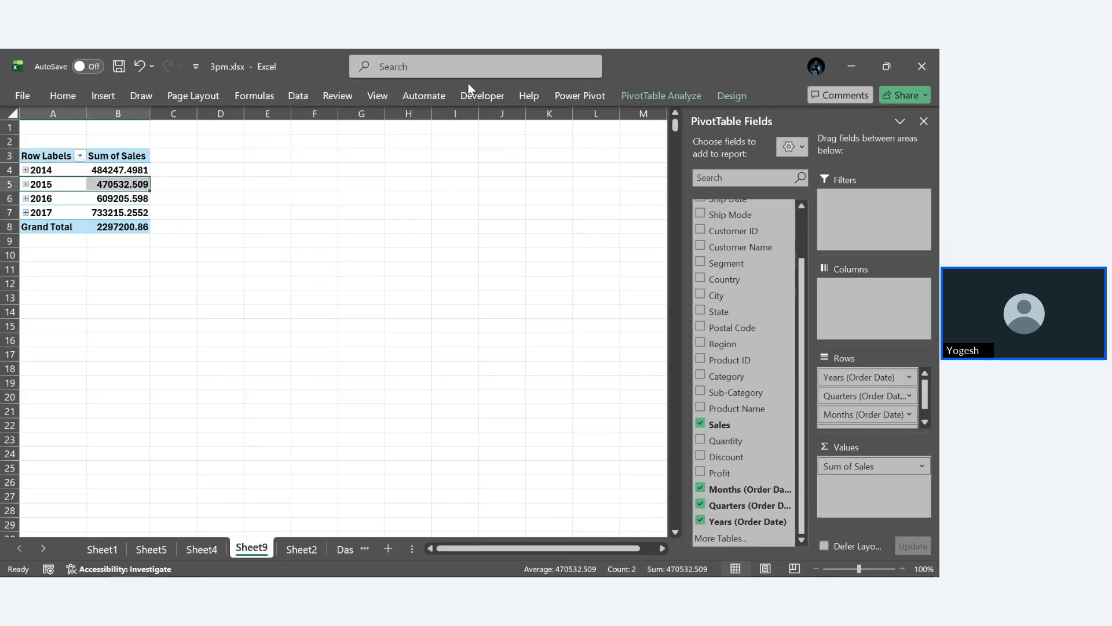
click(683, 96)
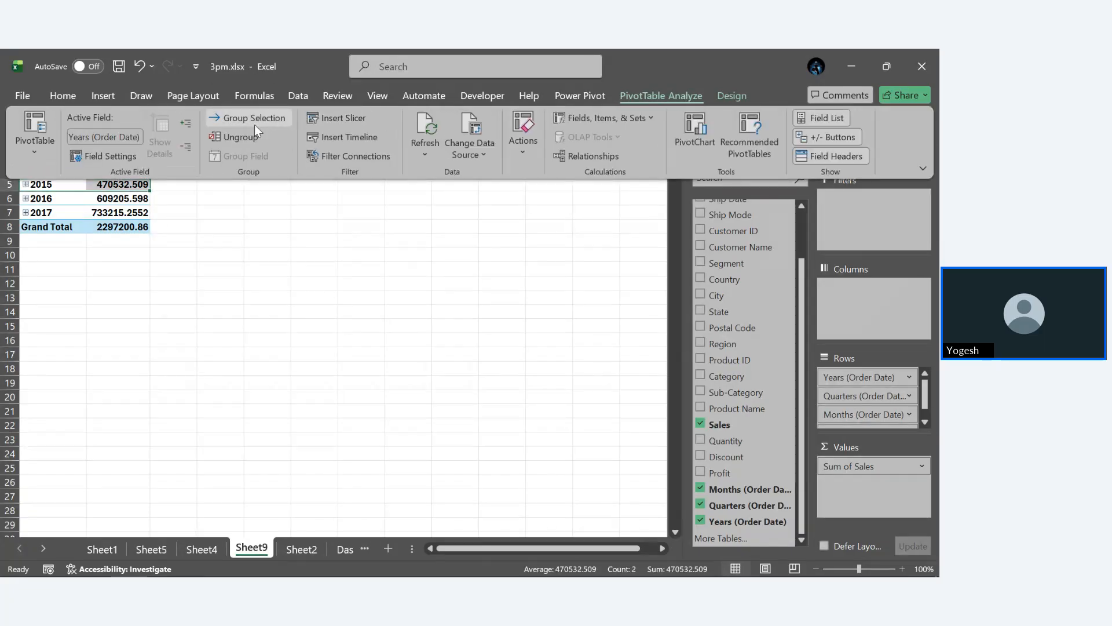
click(240, 137)
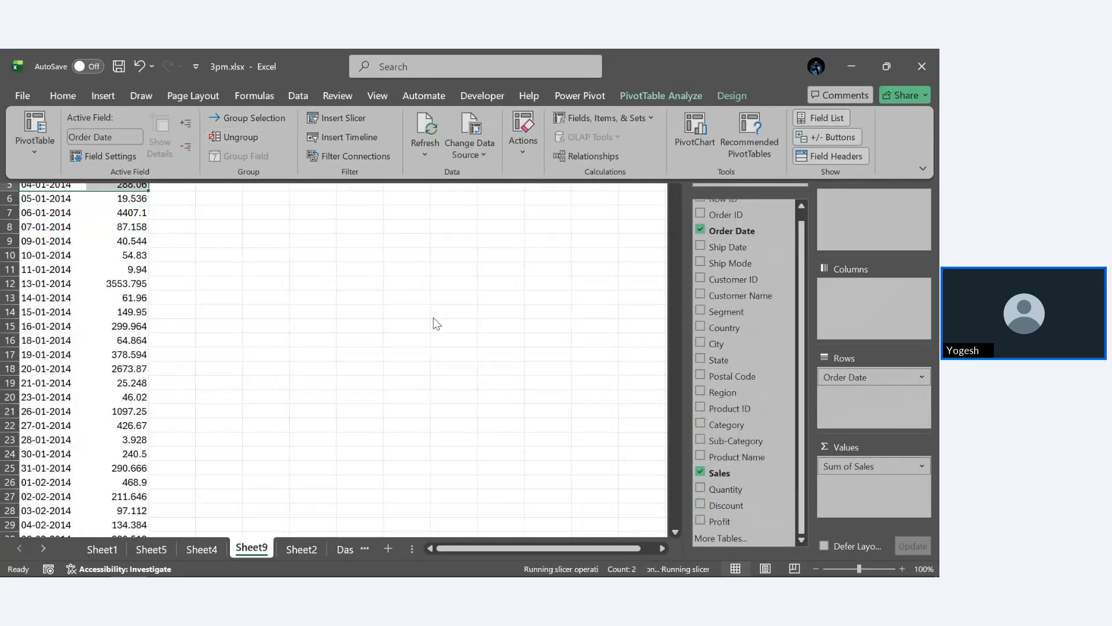
- Copy the whole PivotTable of order dates and sales, and switch to Sheet2
click(47, 171)
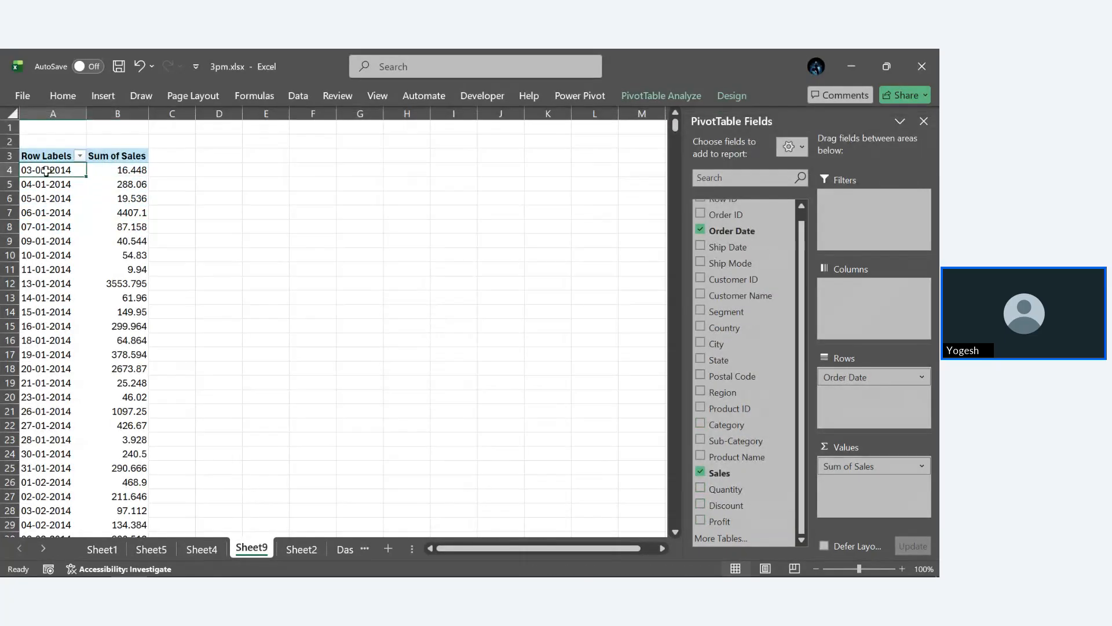
key(ctrl+a)
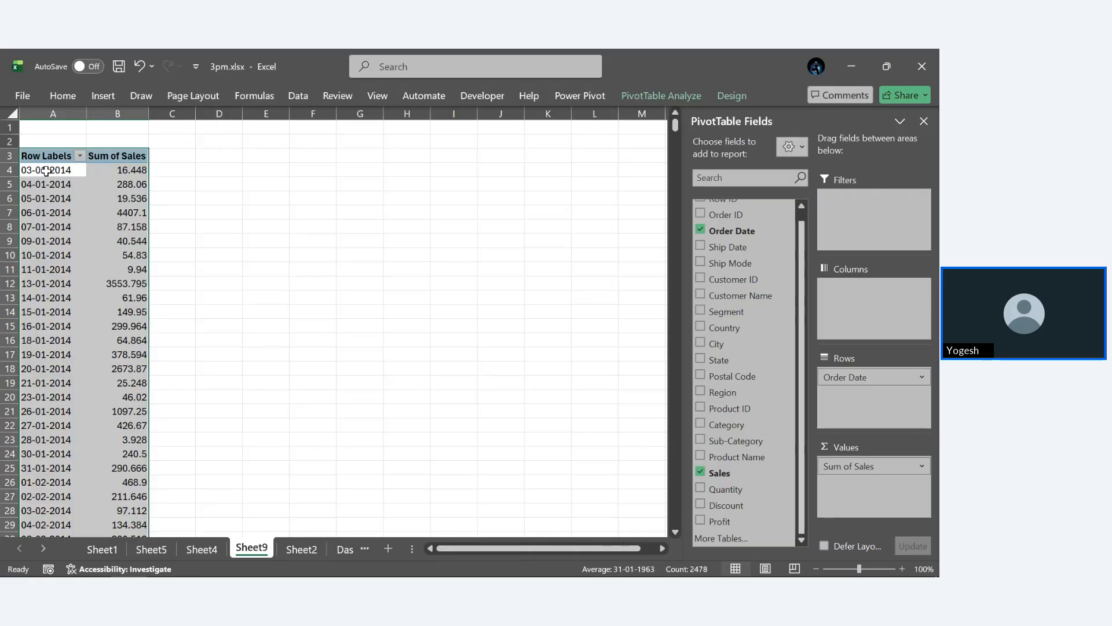
key(ctrl+c)
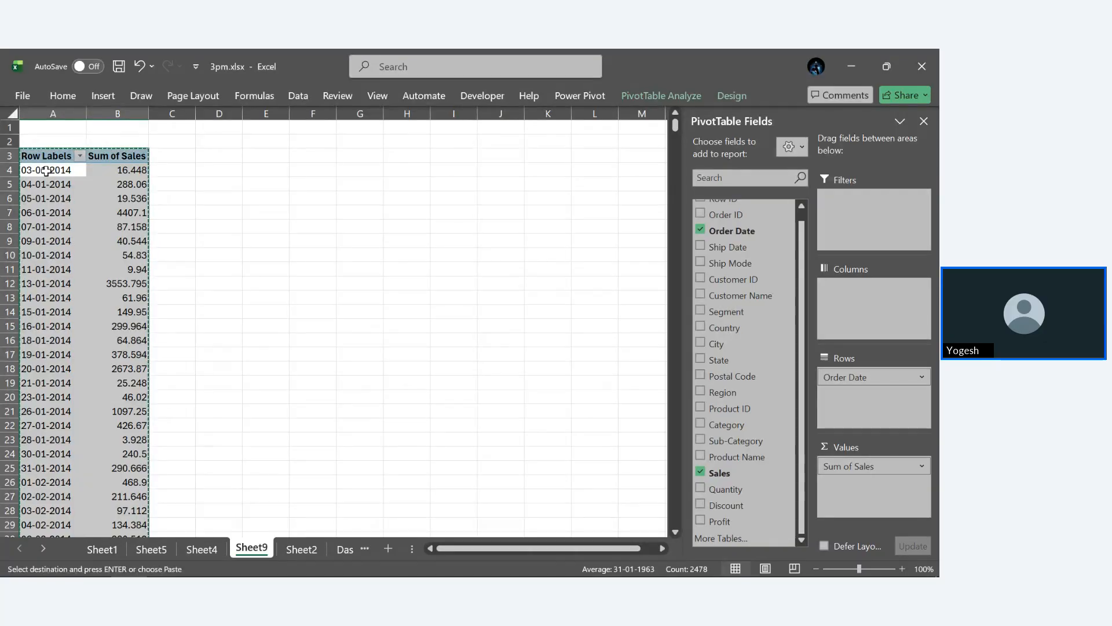
click(207, 556)
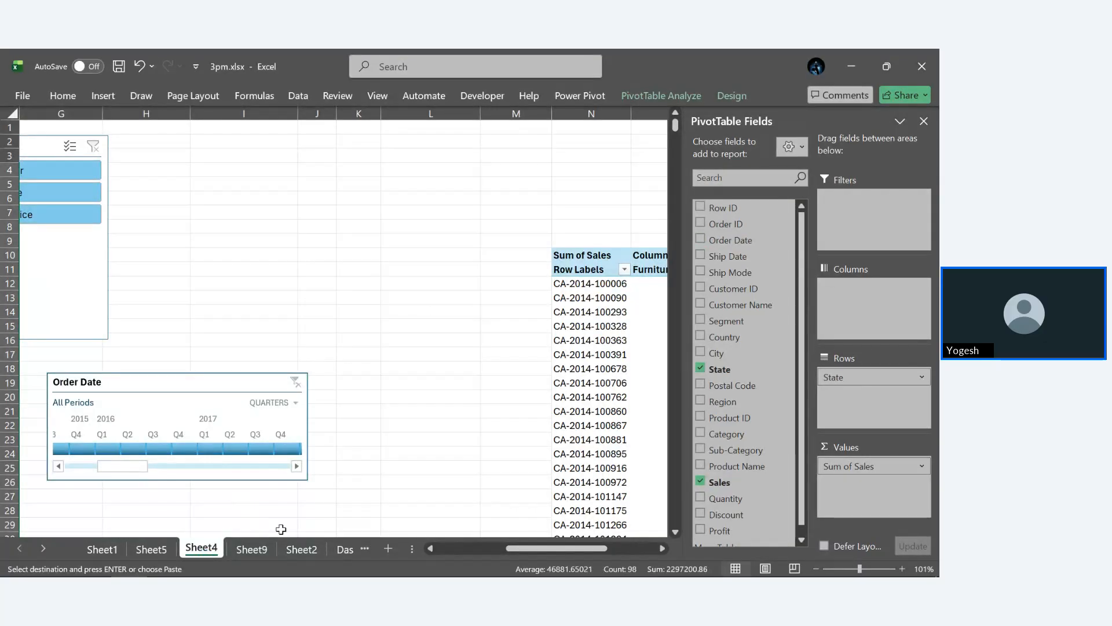
click(301, 548)
scroll(550, 363, right, 5)
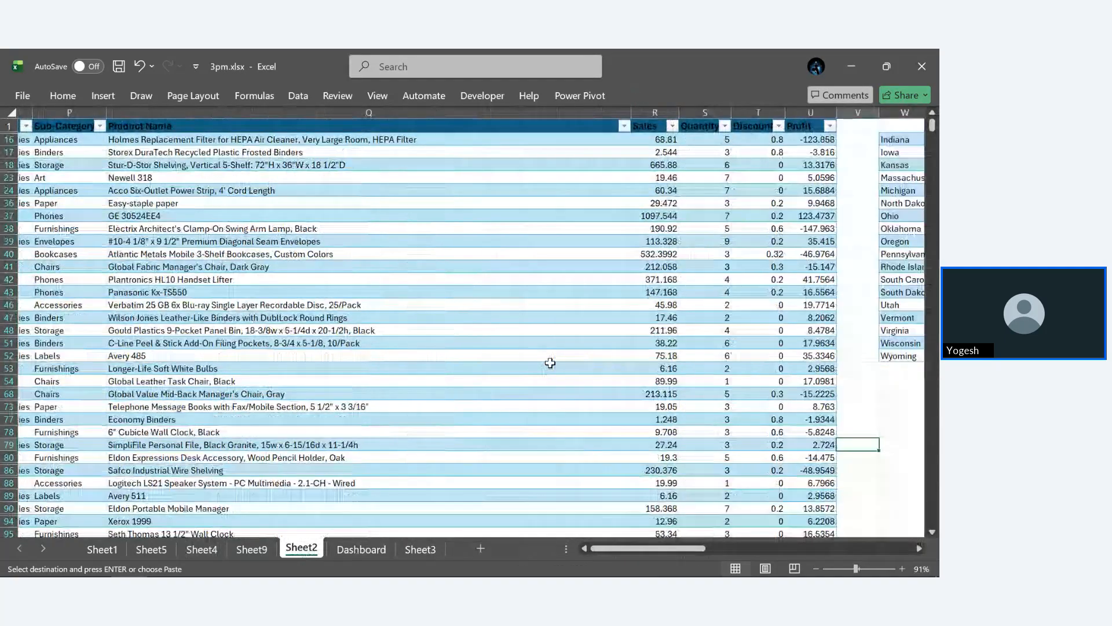
scroll(551, 363, right, 5)
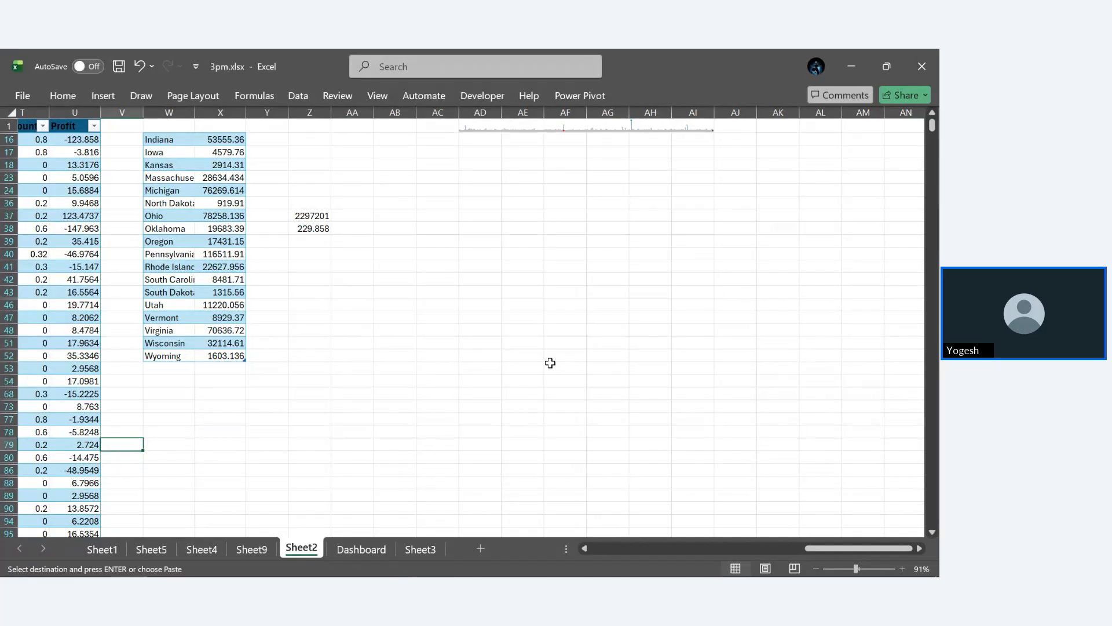
click(551, 363)
scroll(550, 363, left, 5)
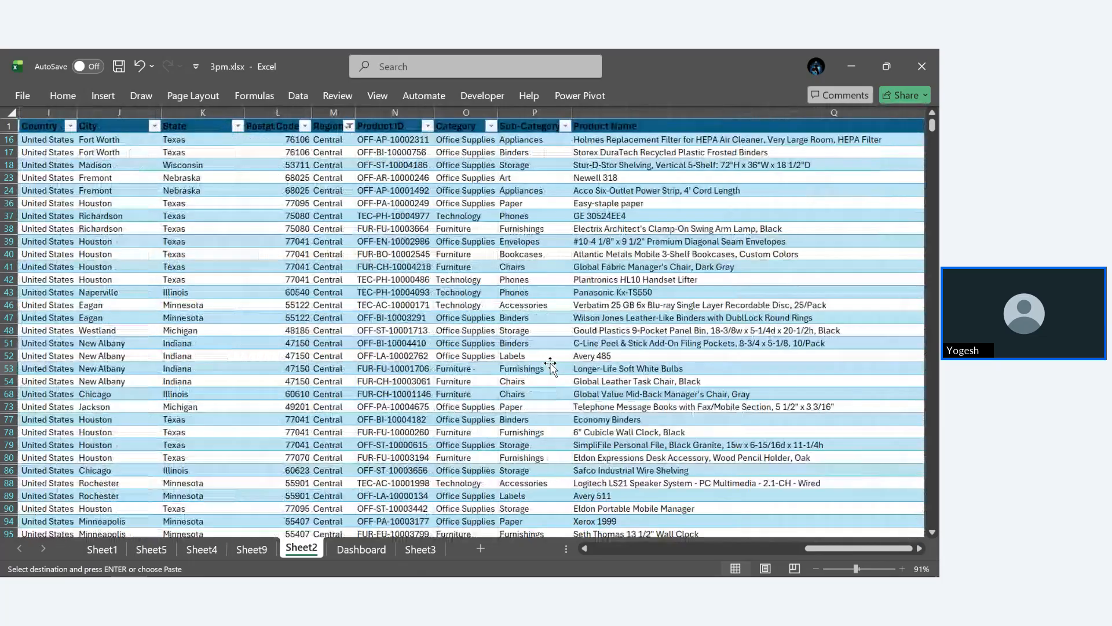
scroll(550, 364, left, 3)
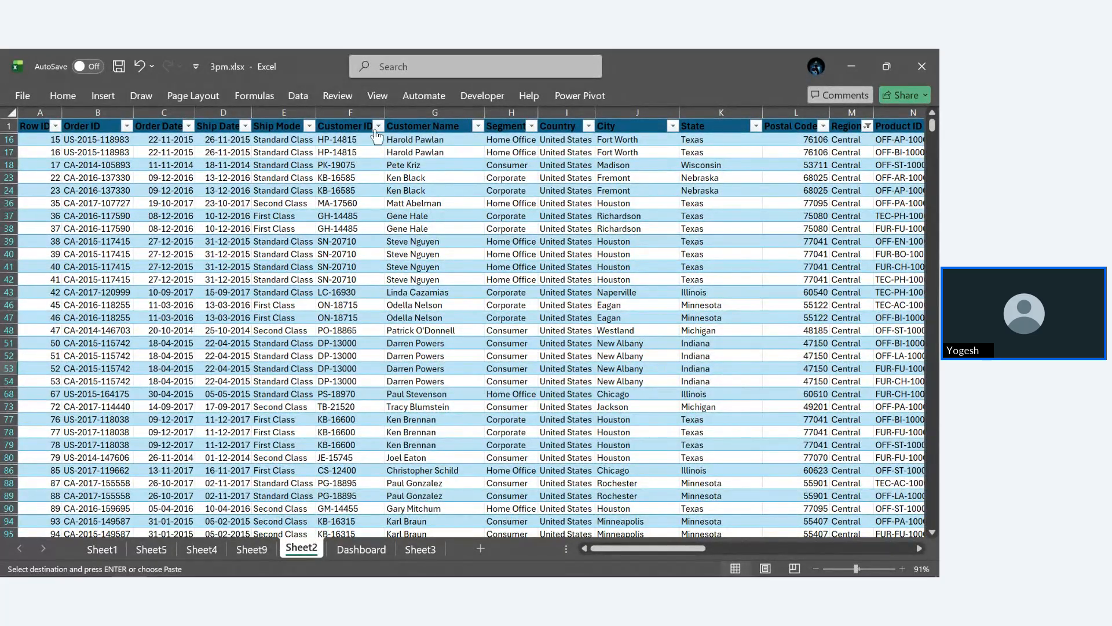
- Select the Order Date and Sales columns of the orders table on Sheet2 together
click(298, 96)
click(299, 97)
click(157, 140)
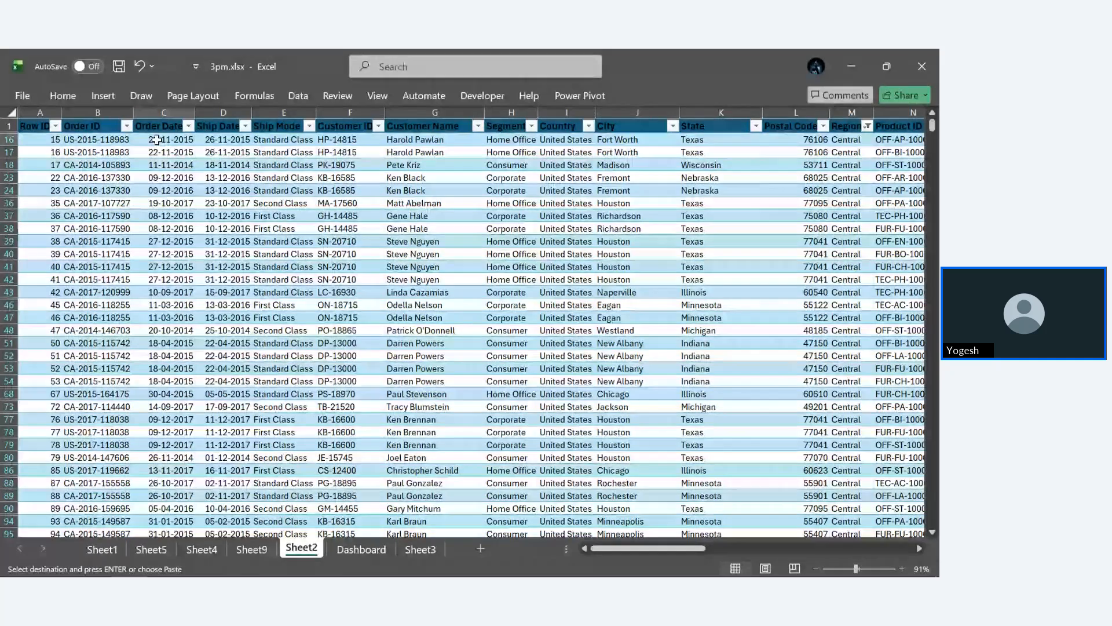
key(ctrl+a)
click(157, 139)
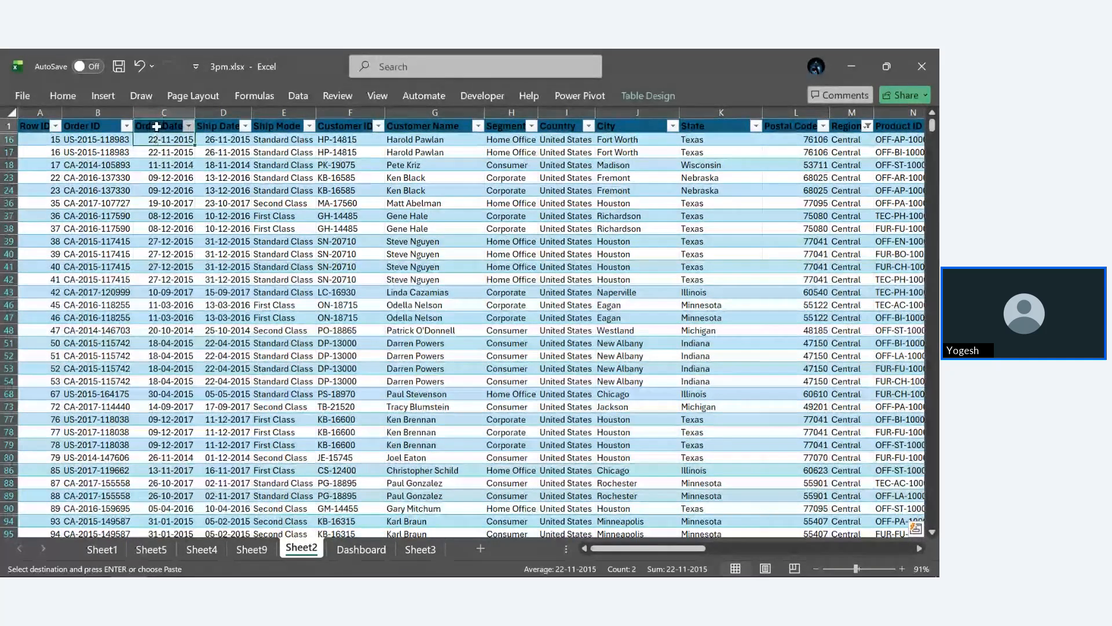
drag(156, 140, 154, 262)
click(154, 262)
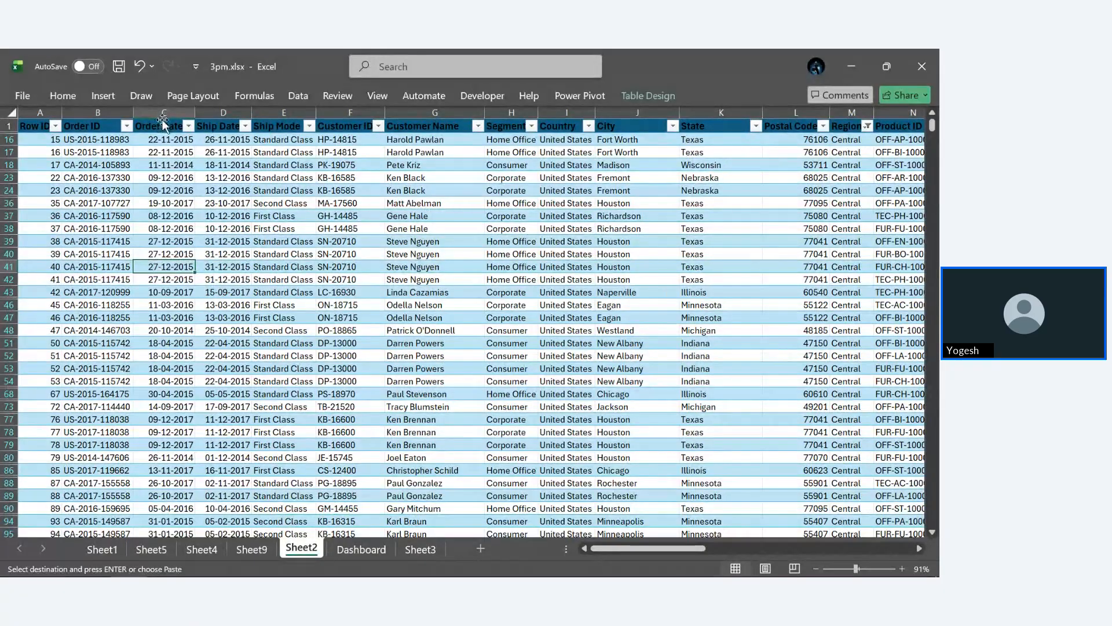
click(162, 123)
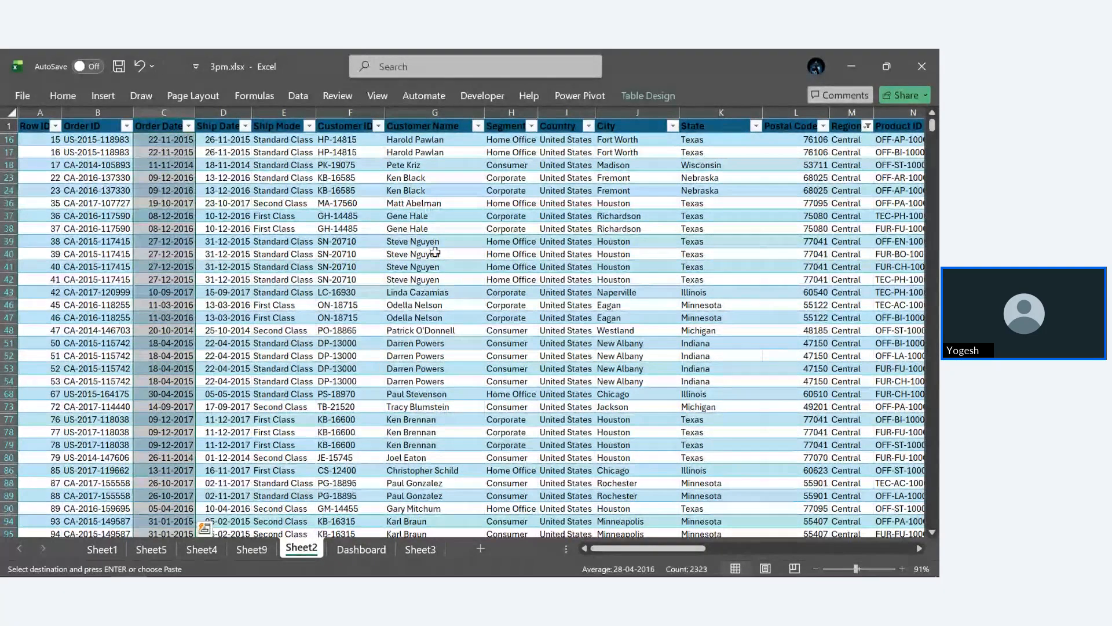
scroll(435, 252, right, 10)
scroll(435, 252, right, 3)
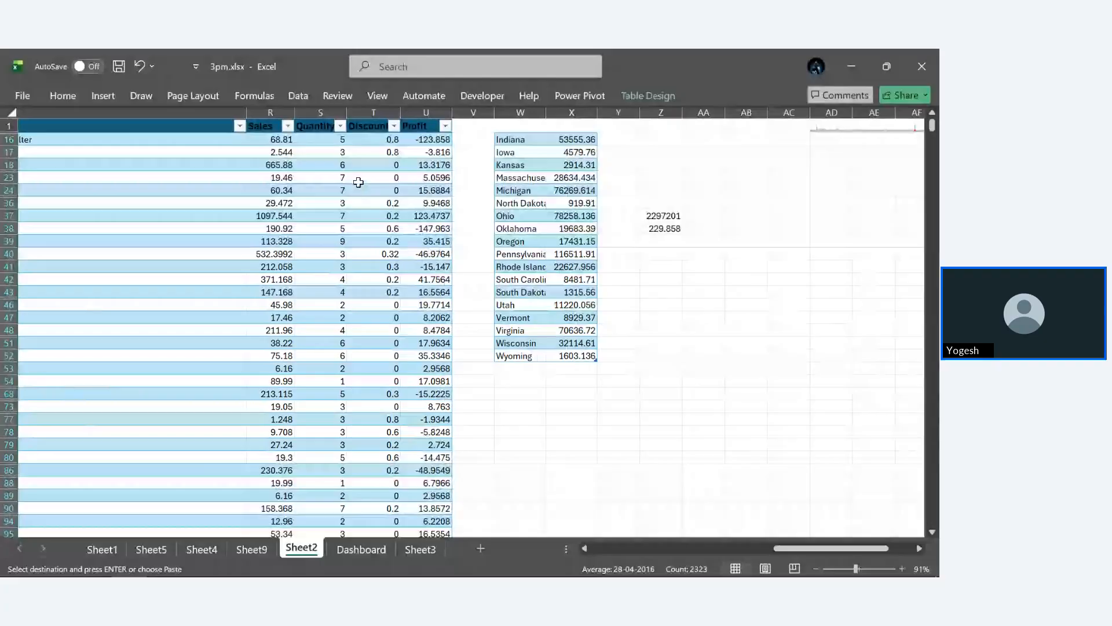
ctrl+click(268, 118)
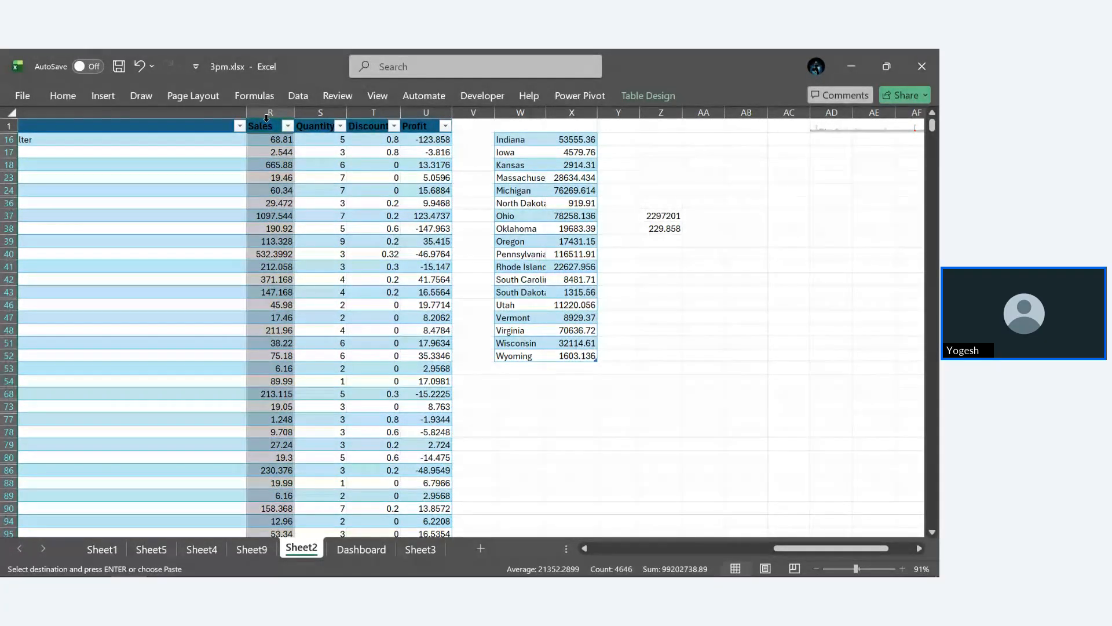
- Clear the two-column selection and cancel the pending copy of the PivotTable
click(371, 202)
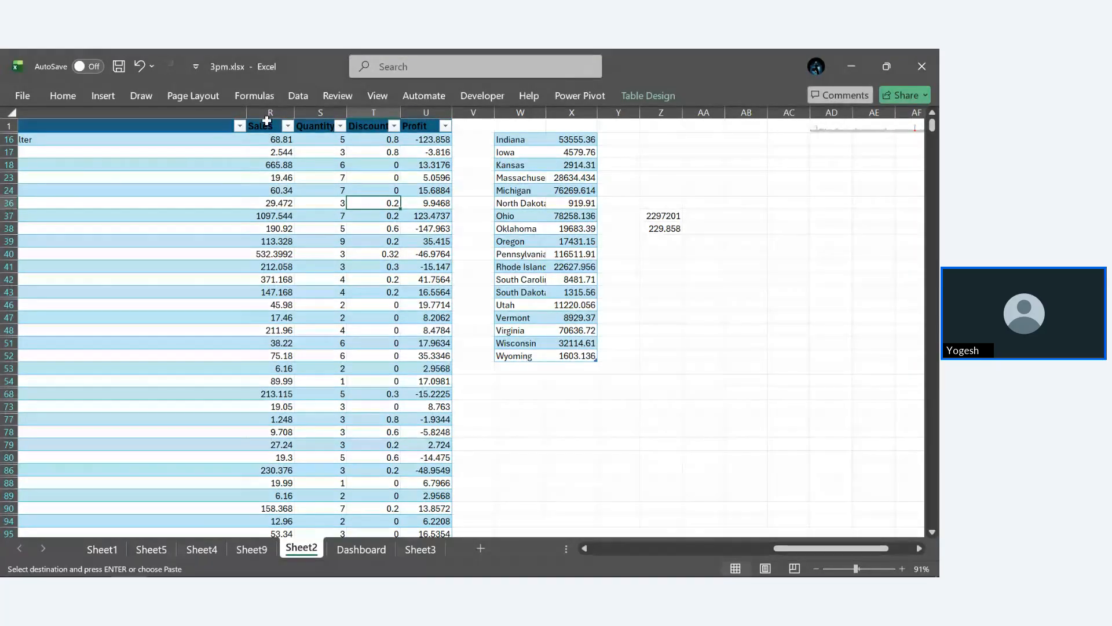
click(267, 118)
click(307, 154)
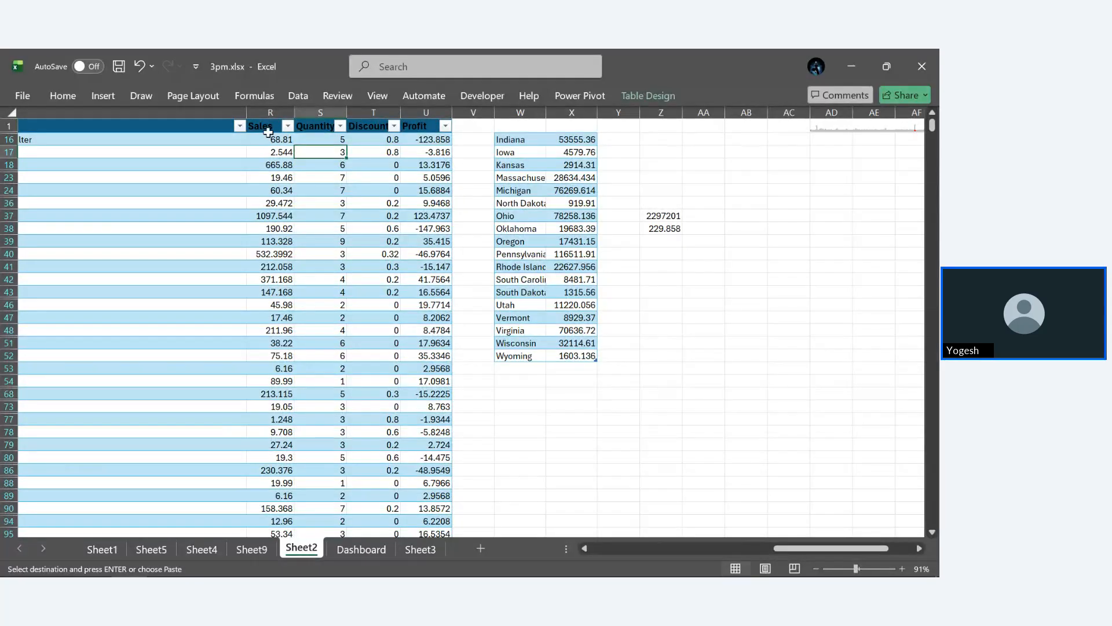
click(268, 137)
click(268, 127)
click(267, 140)
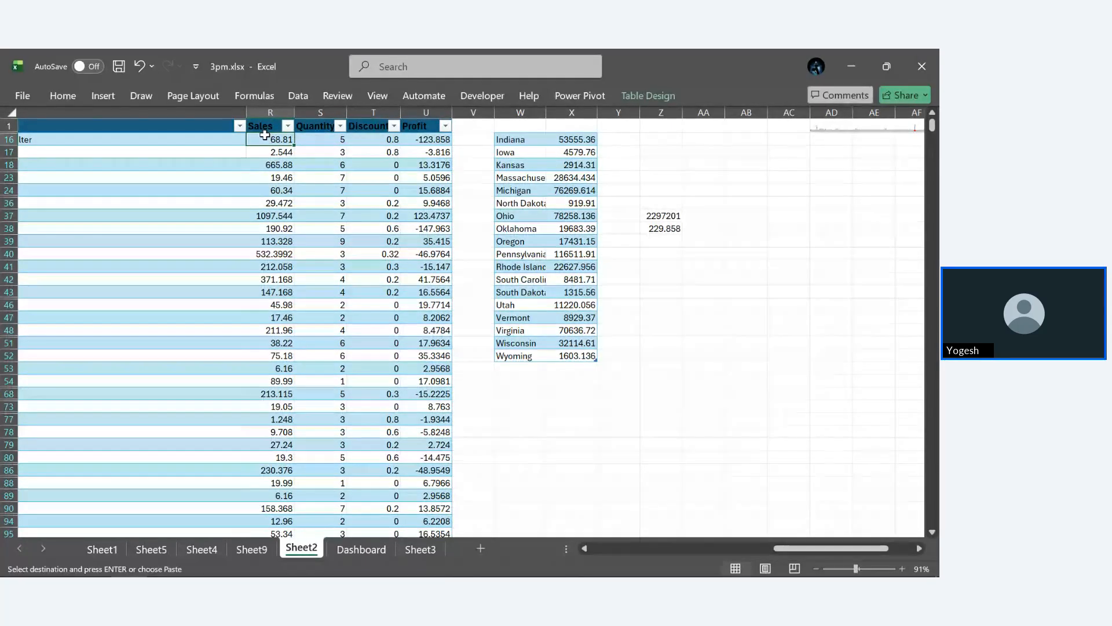
click(264, 127)
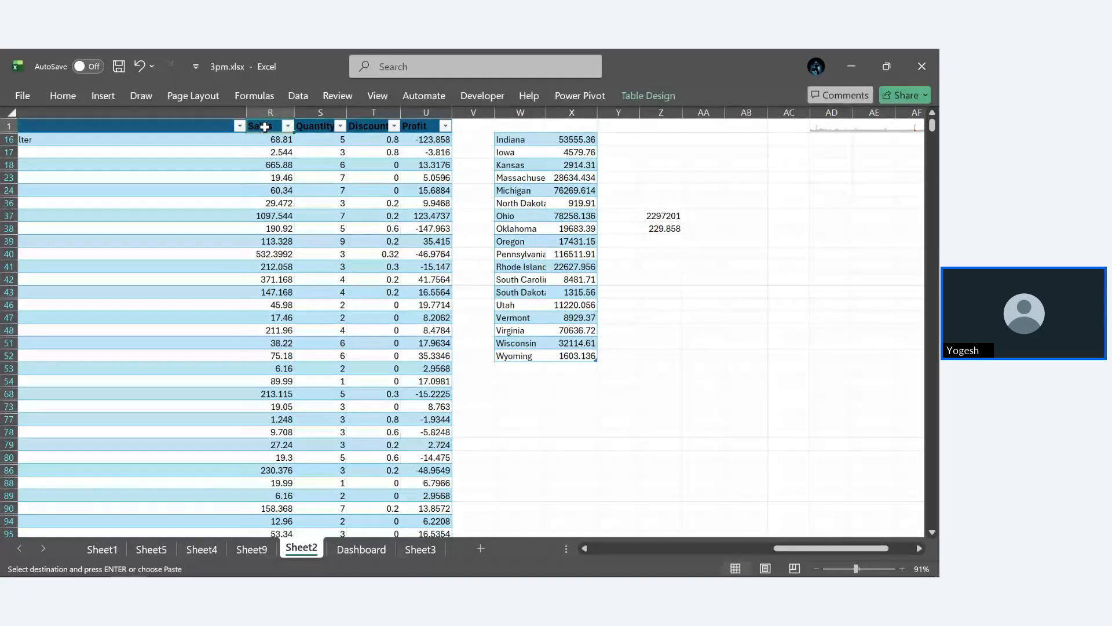
key(Escape)
- Try to create a forecast sheet from the Sales and Order Date columns of the orders table, and cancel it
click(268, 139)
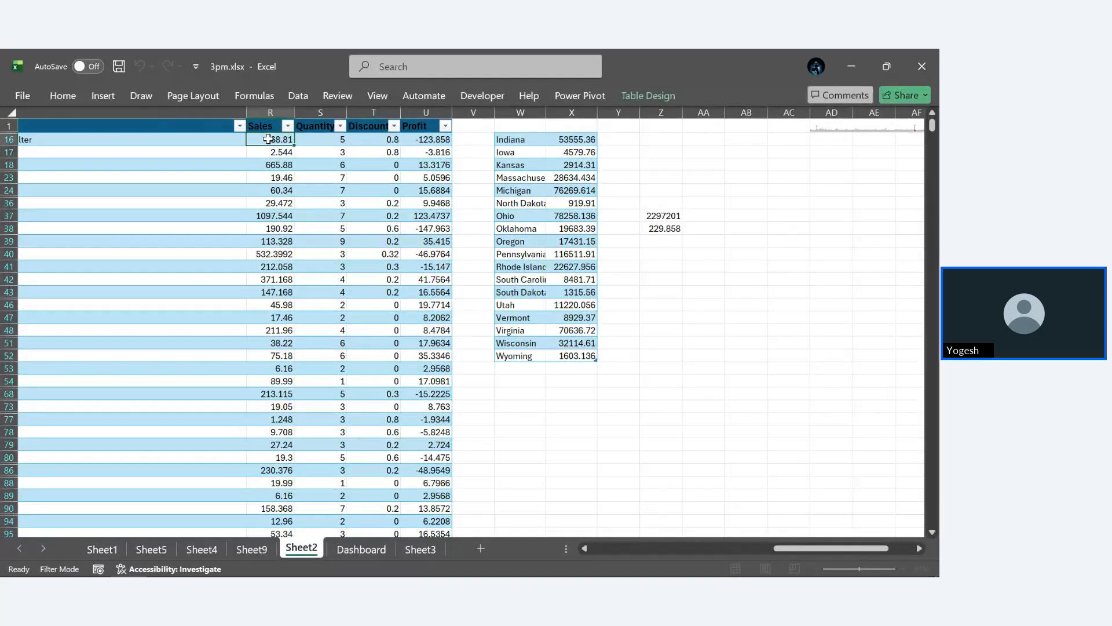
key(ctrl+shift+Down)
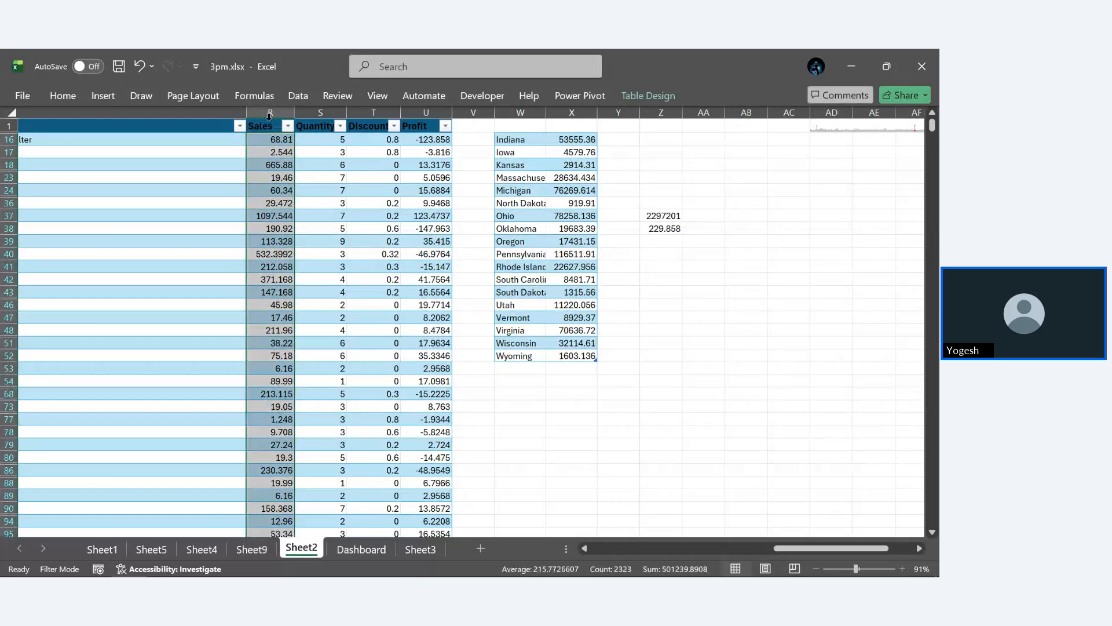
scroll(226, 215, left, 5)
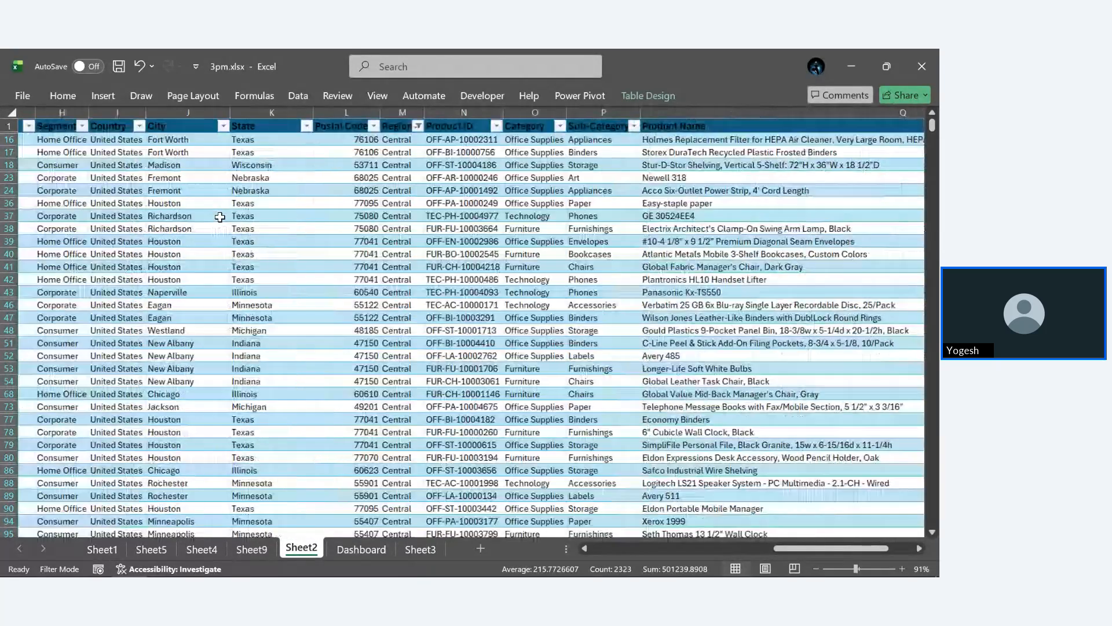
scroll(220, 217, left, 5)
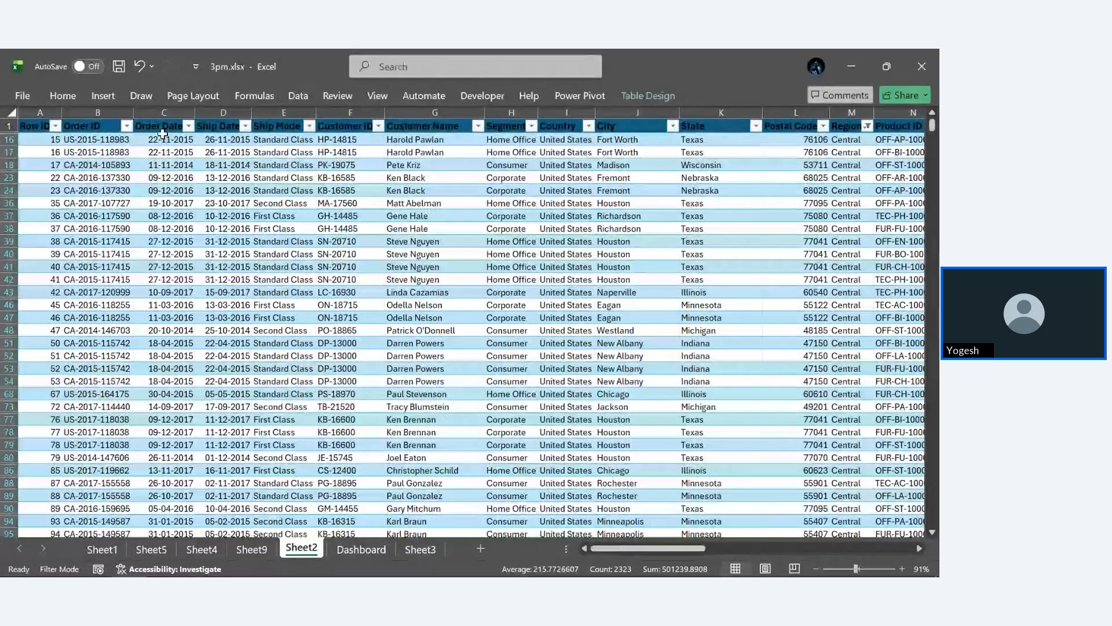
click(161, 122)
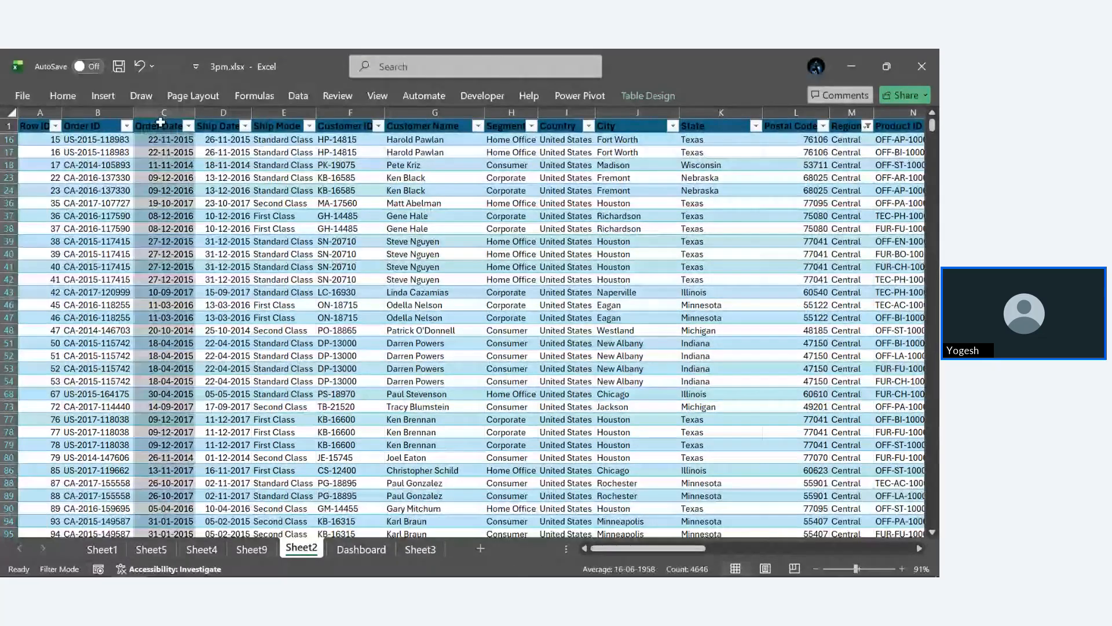
click(299, 101)
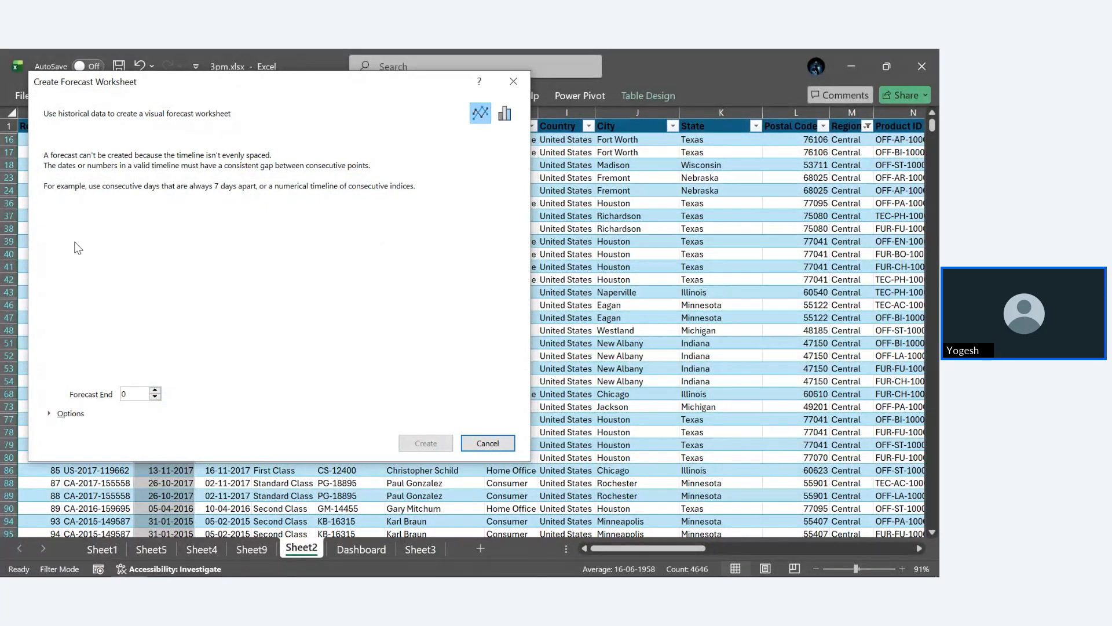
click(490, 442)
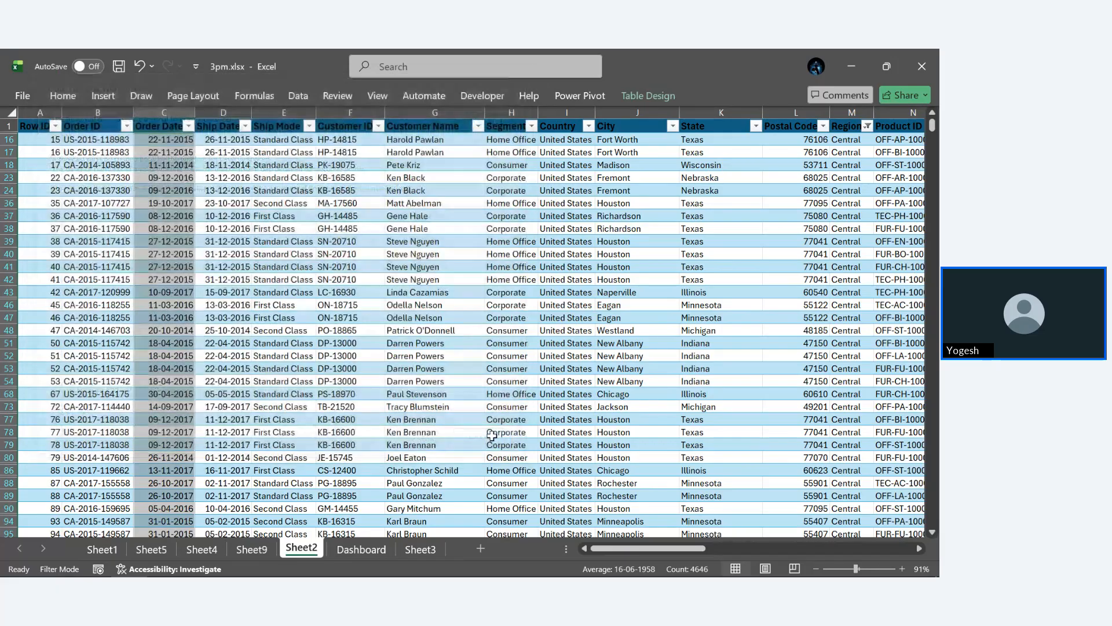
scroll(404, 361, right, 10)
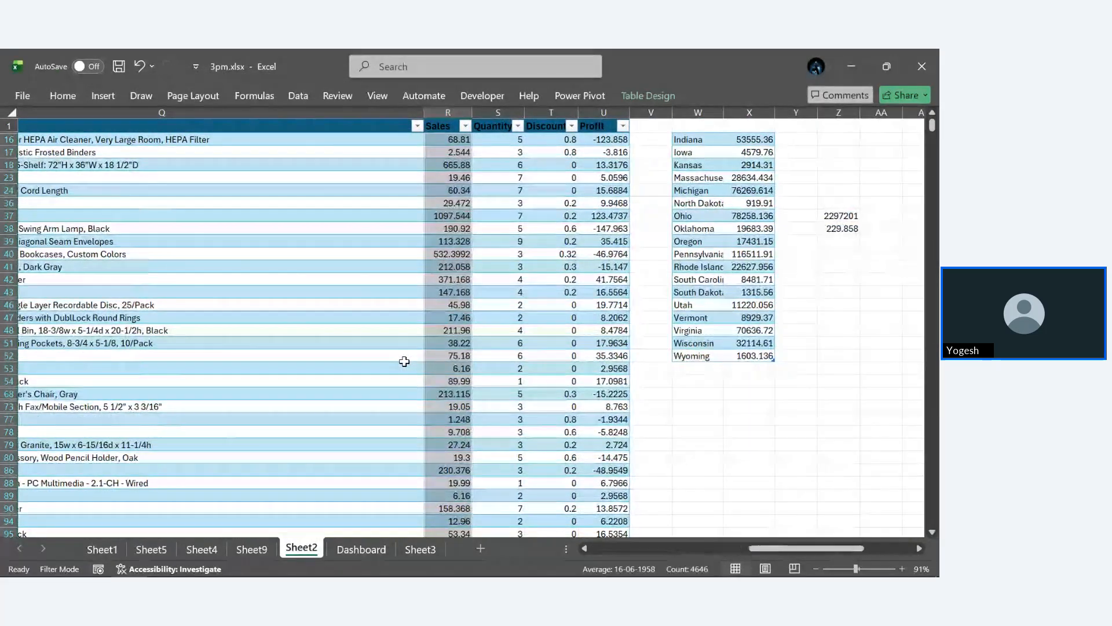
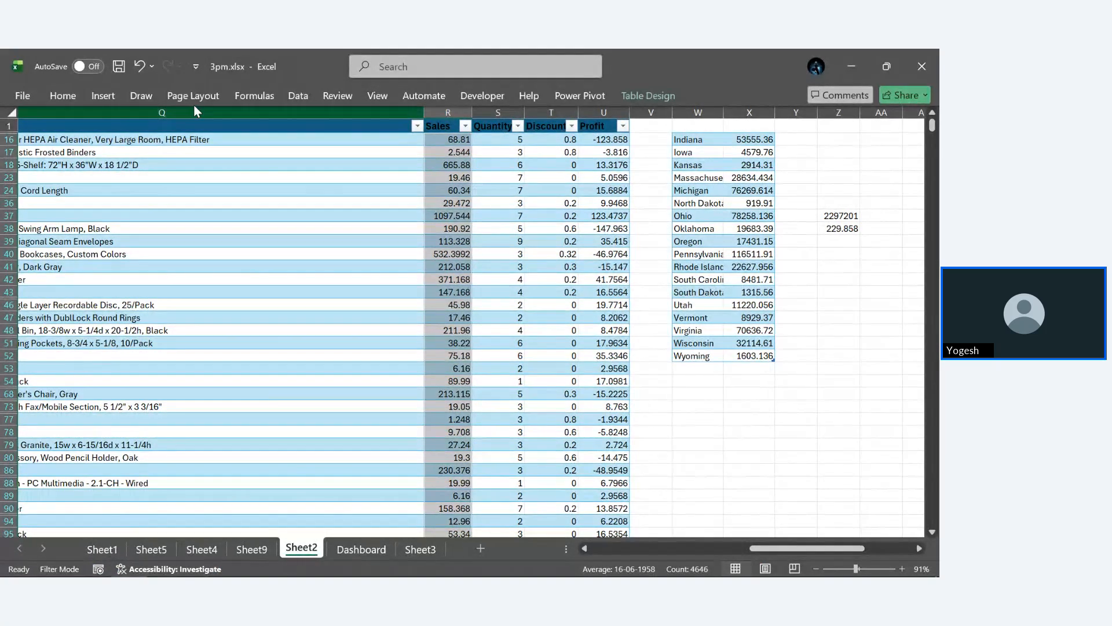
- Review the available COM add-ins, including Microsoft Power Pivot for Excel, and close the list without changing anything
click(494, 97)
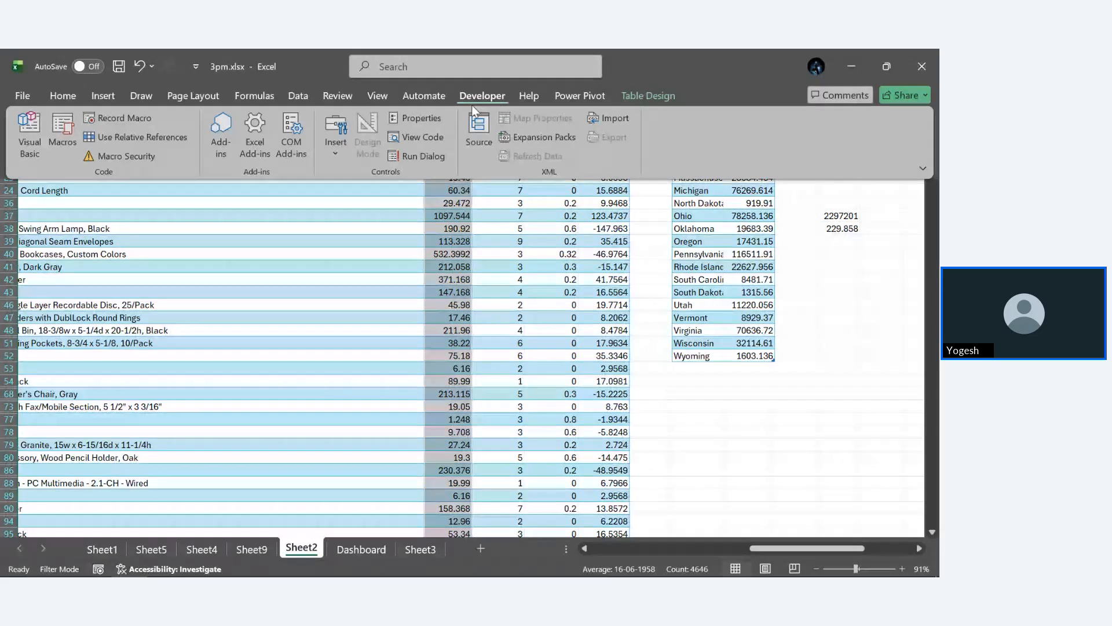
click(296, 130)
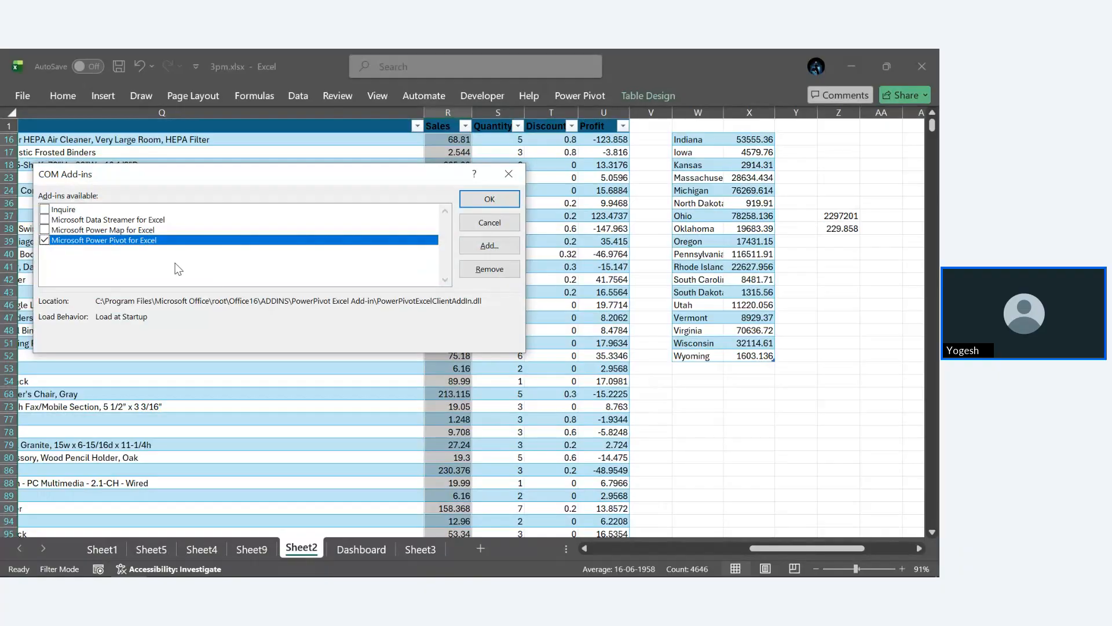
click(508, 174)
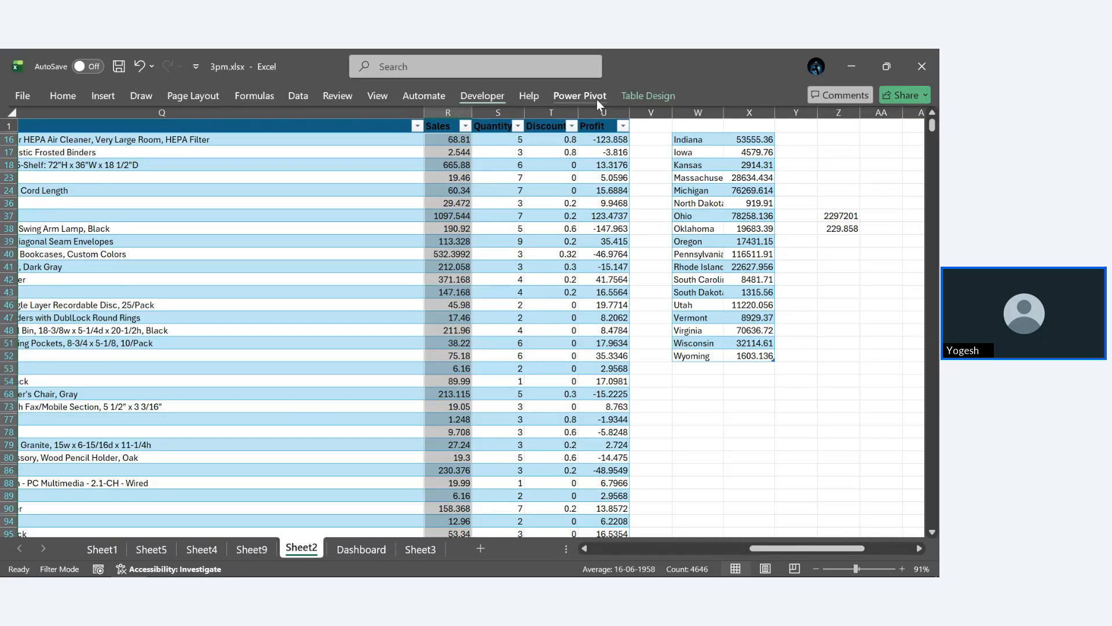
- View the workbook's Power Pivot data model window, close it, and clear the column selection on Sheet2
click(580, 95)
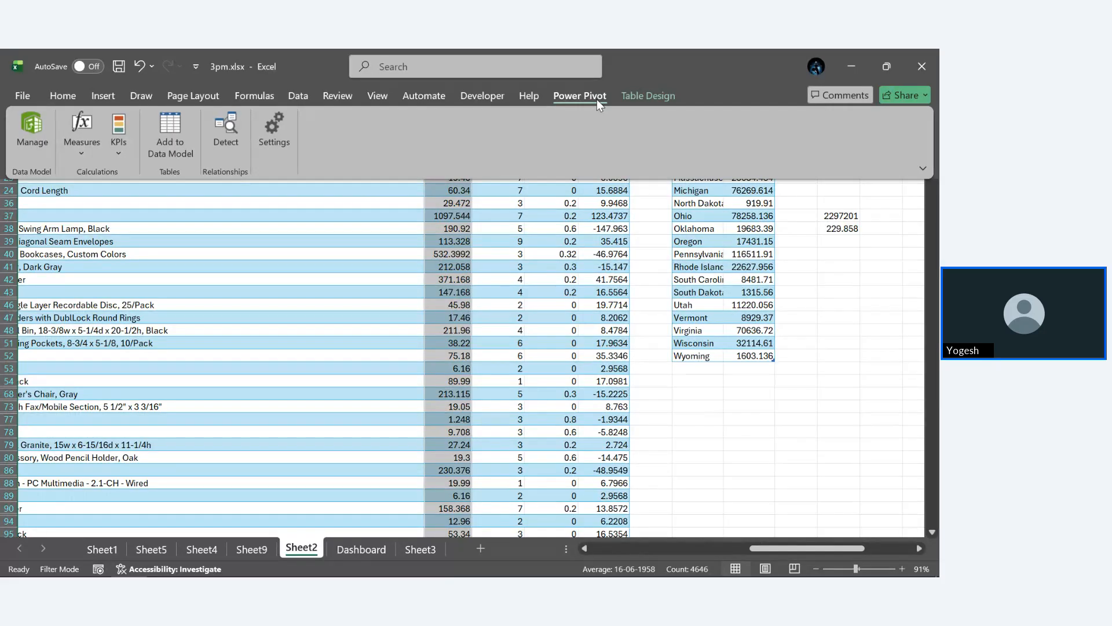
click(37, 128)
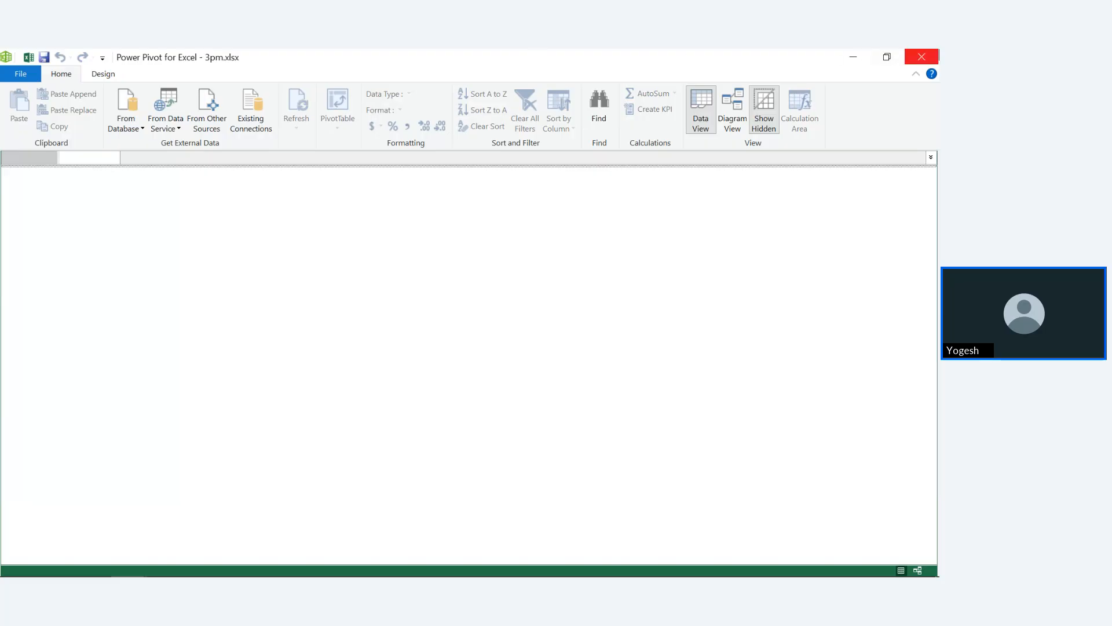
click(921, 56)
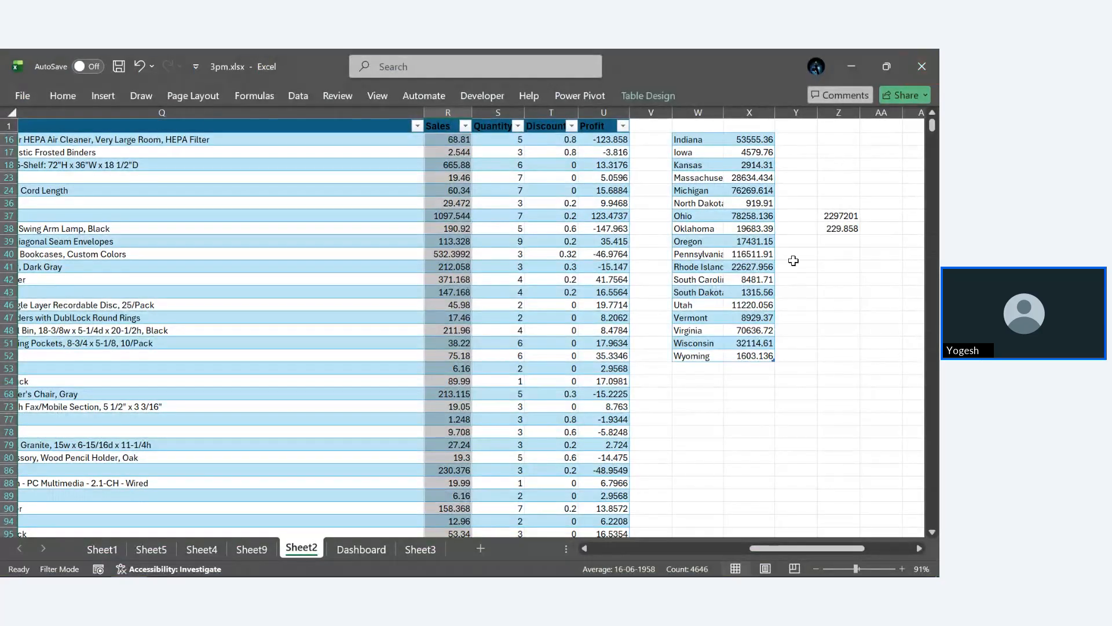
click(783, 341)
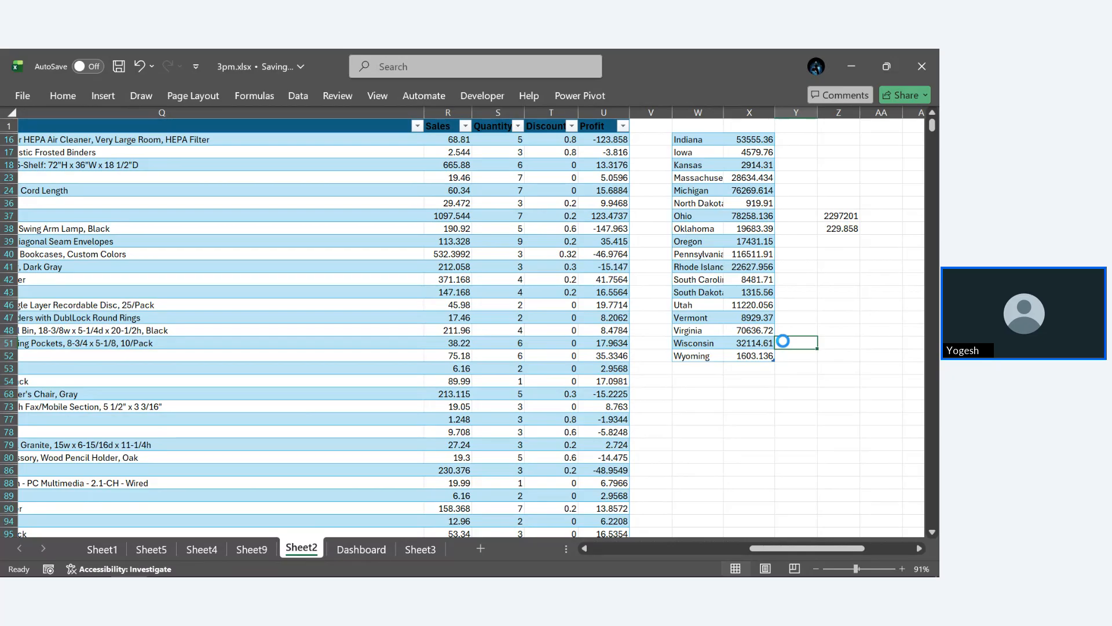
- Minimize the workbook, switch to the Zoho Meeting session in Brave, and stop sharing the screen
click(852, 67)
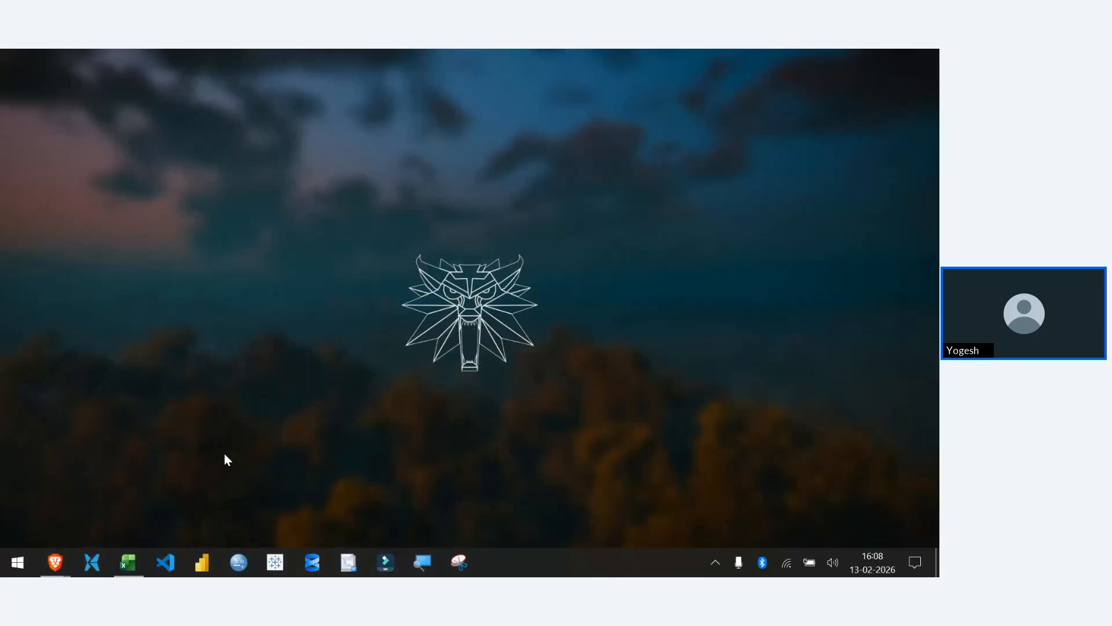
mouse_move(55, 561)
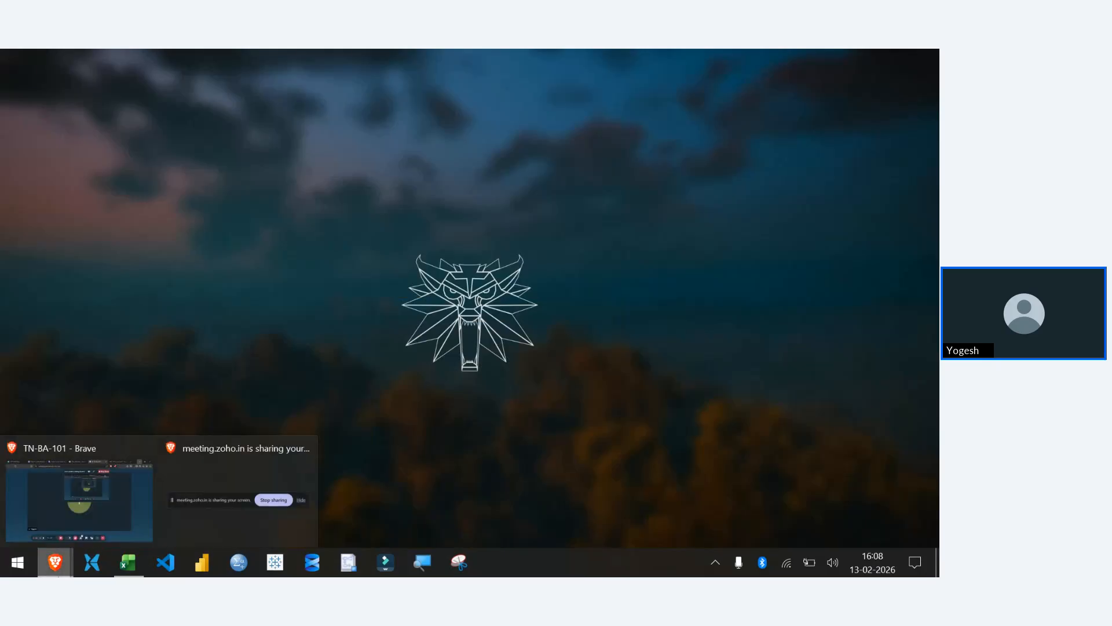
click(75, 505)
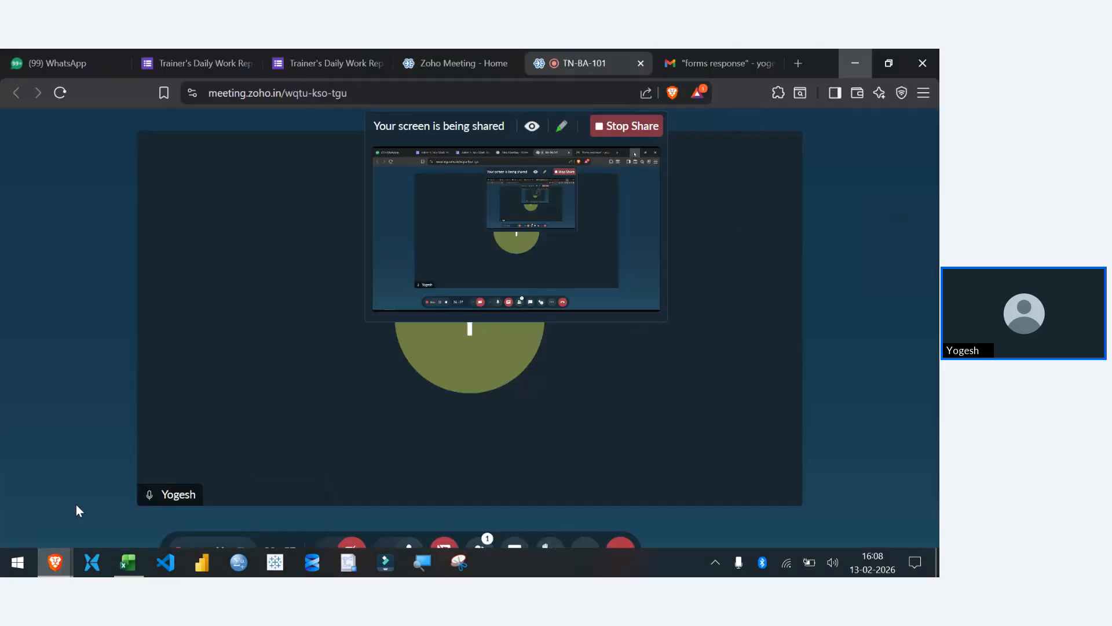
click(652, 128)
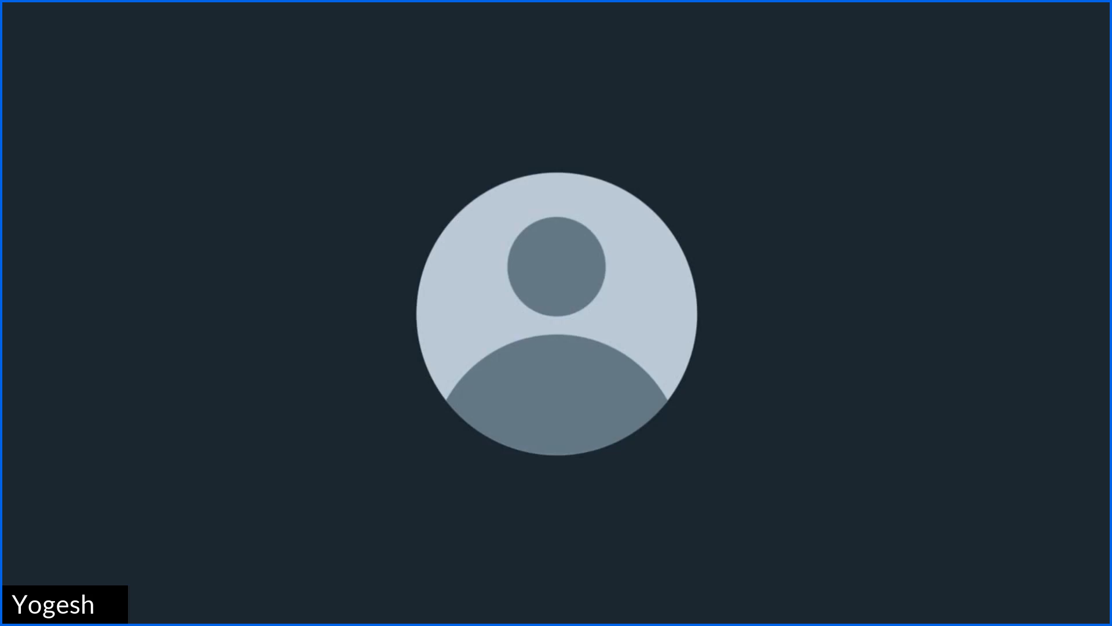
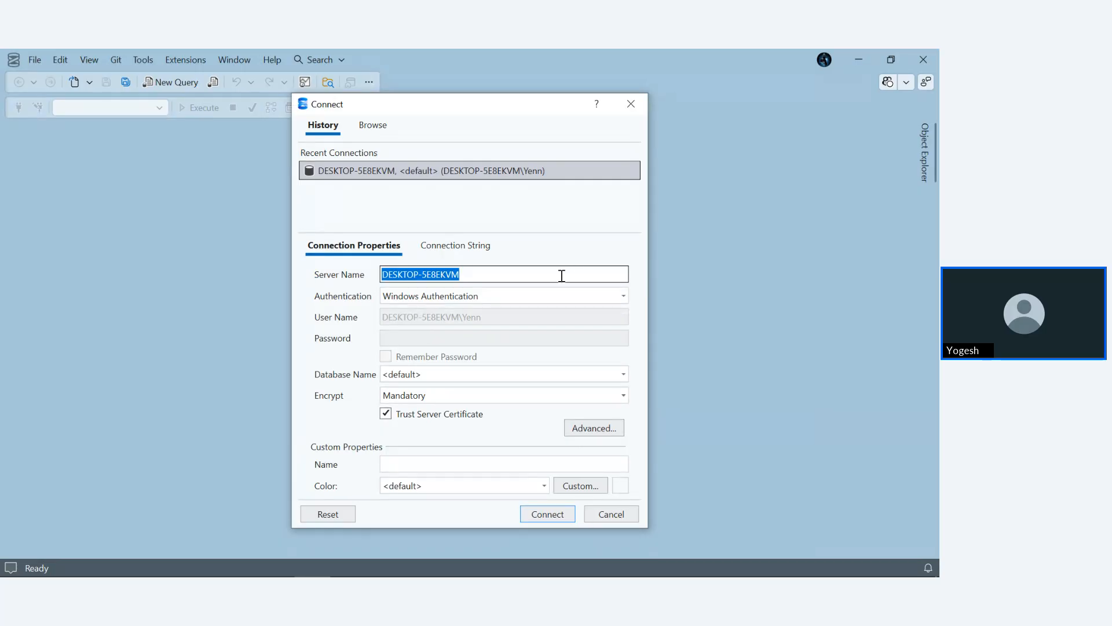
- Clear the server name in the connection properties and set the authentication to SQL Server Authentication
click(481, 274)
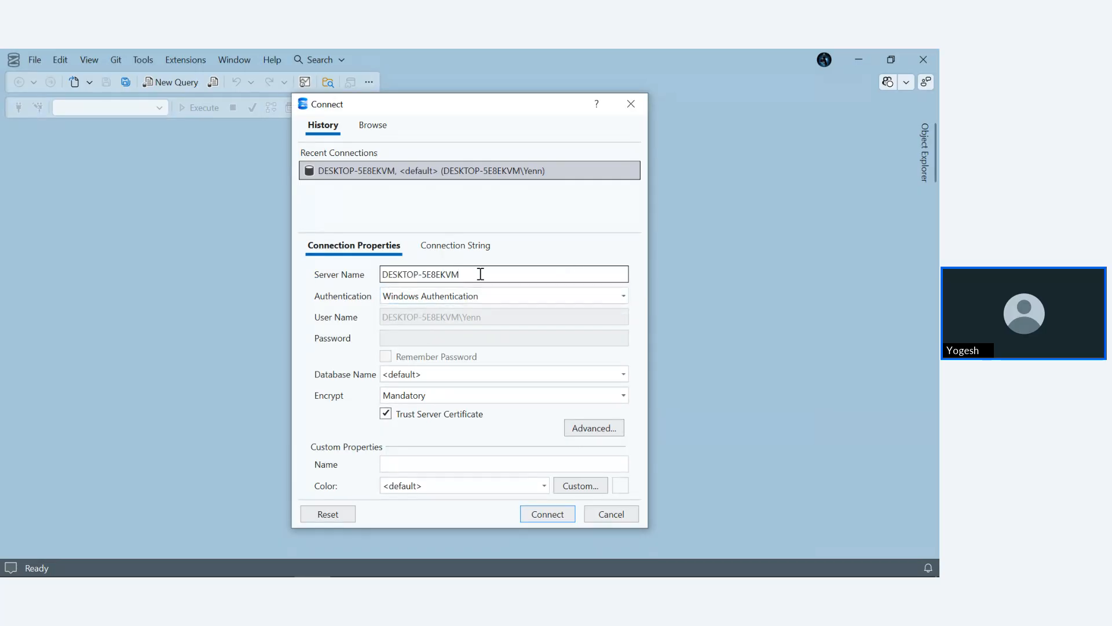
key(ctrl+a)
key(BackSpace)
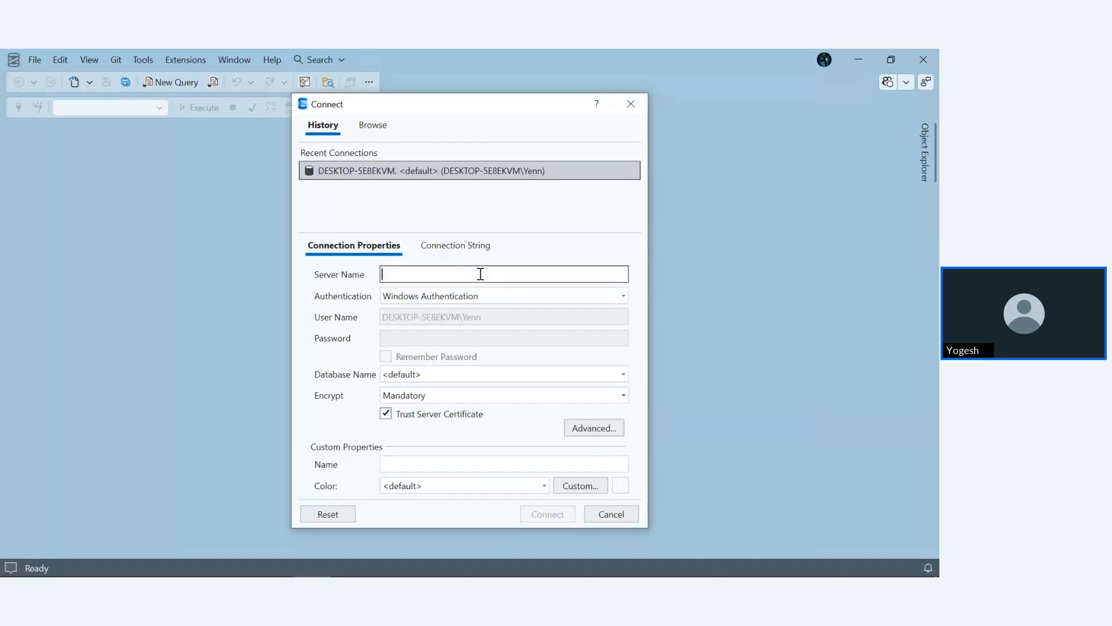
click(506, 296)
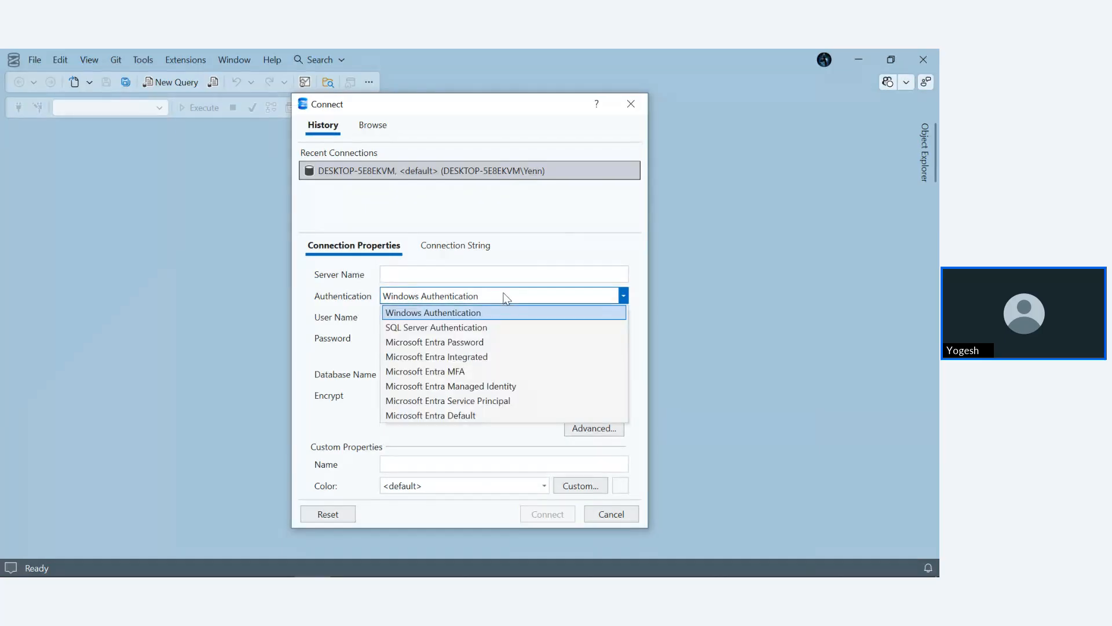
click(475, 327)
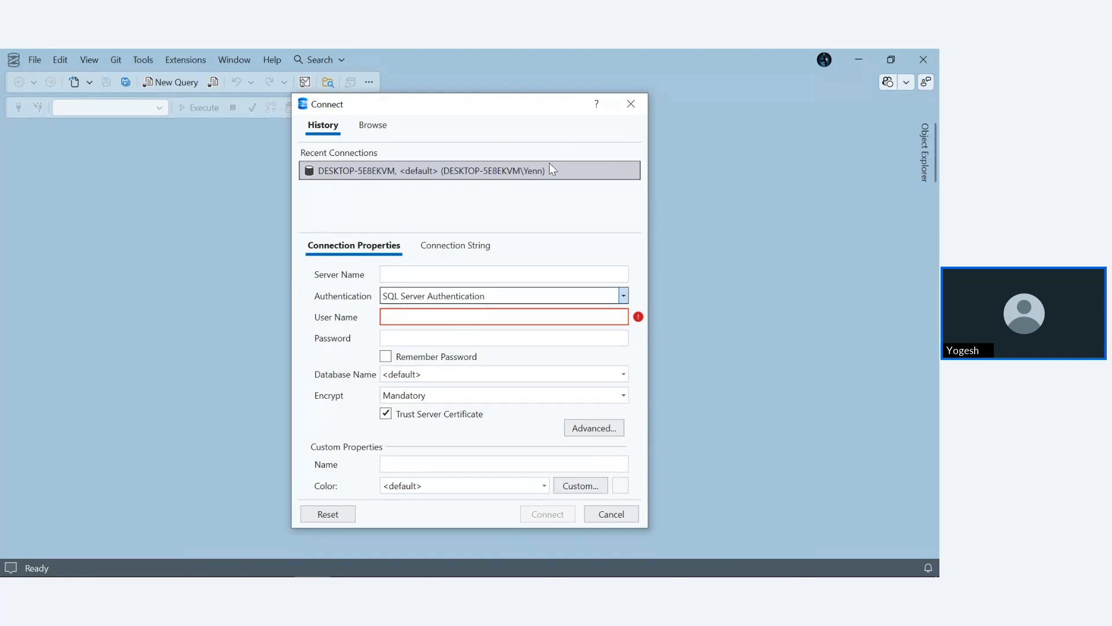
- Remove the recent connection from the history and connect to the local server DESKTOP-5E8EKVM with Trust Server Certificate enabled
right_click(606, 171)
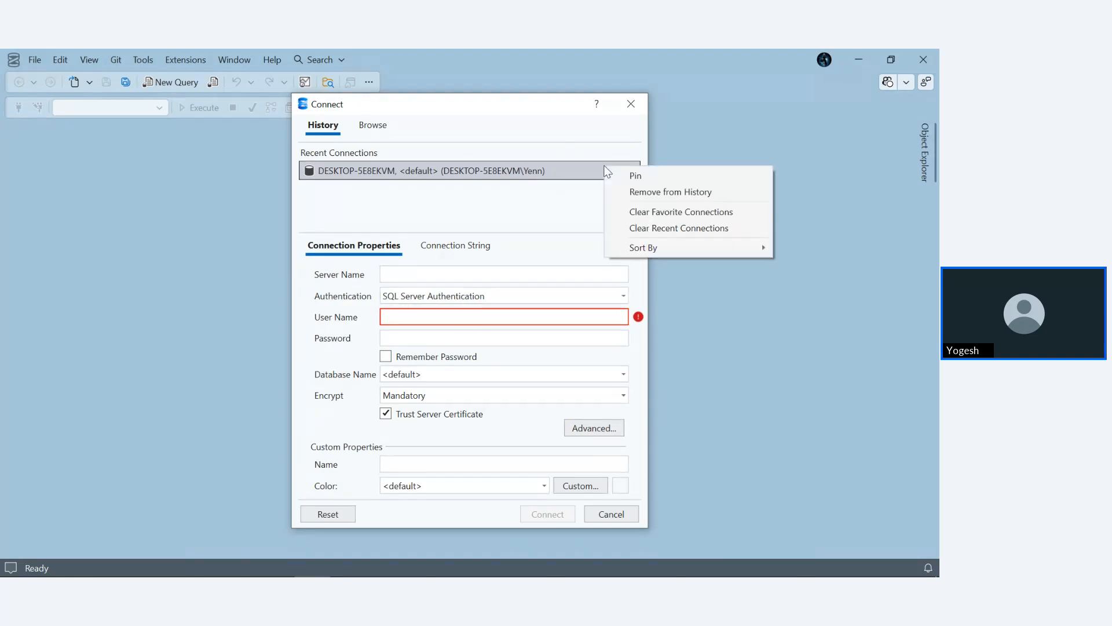
click(662, 196)
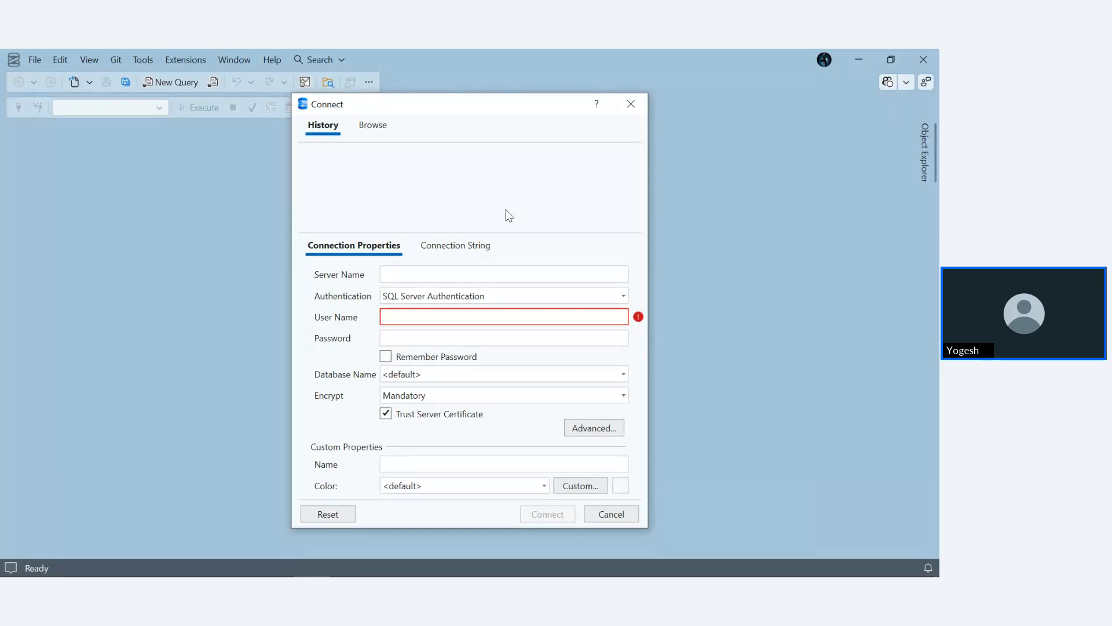
click(381, 128)
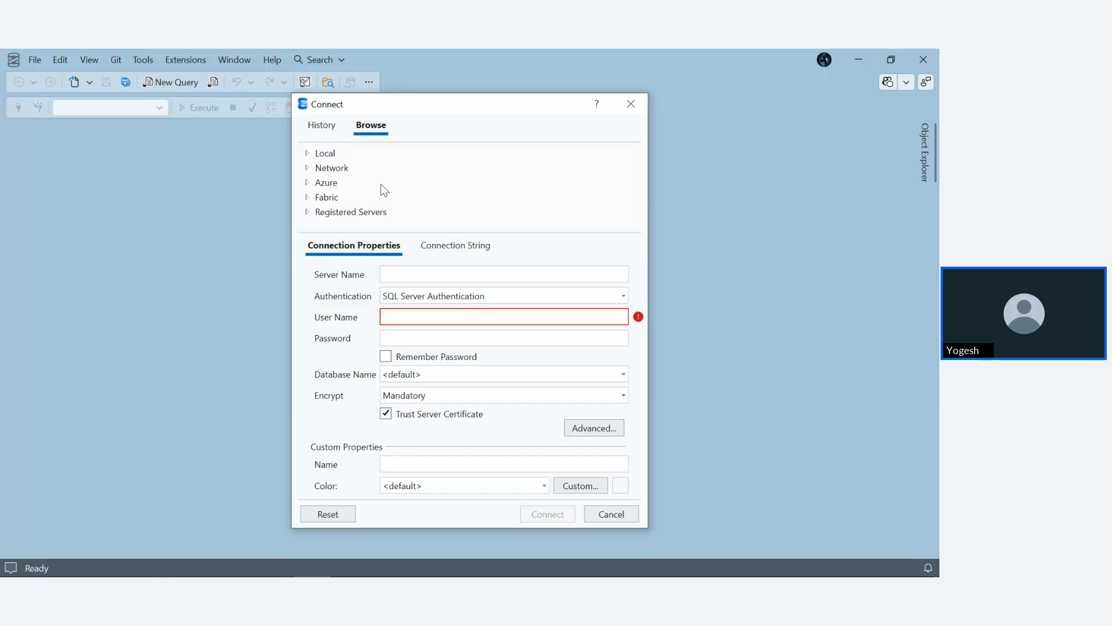
click(308, 154)
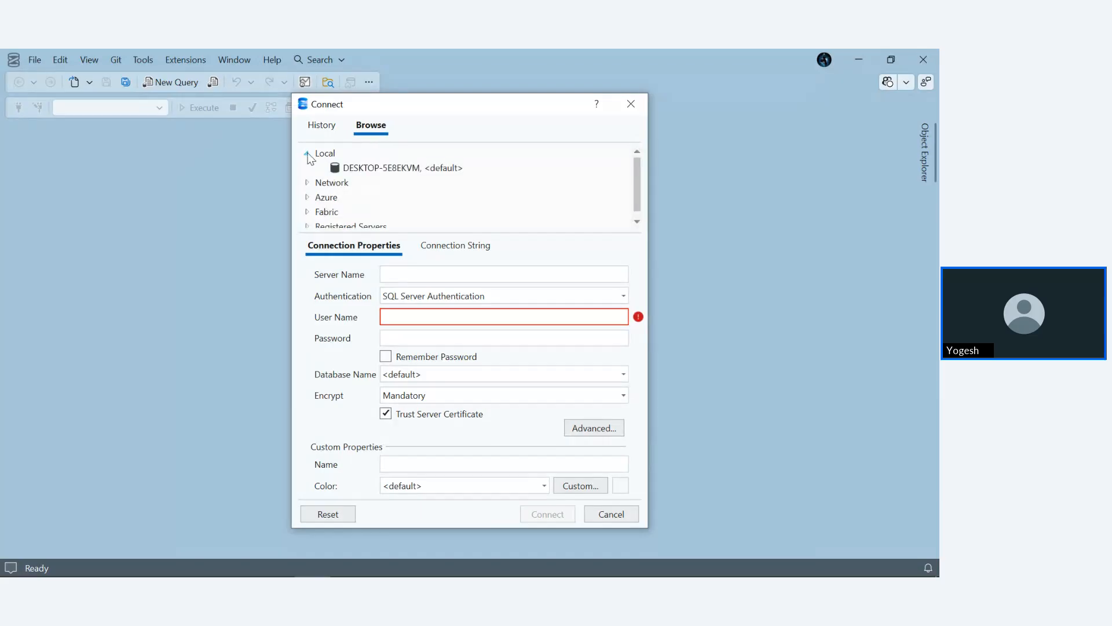
click(394, 168)
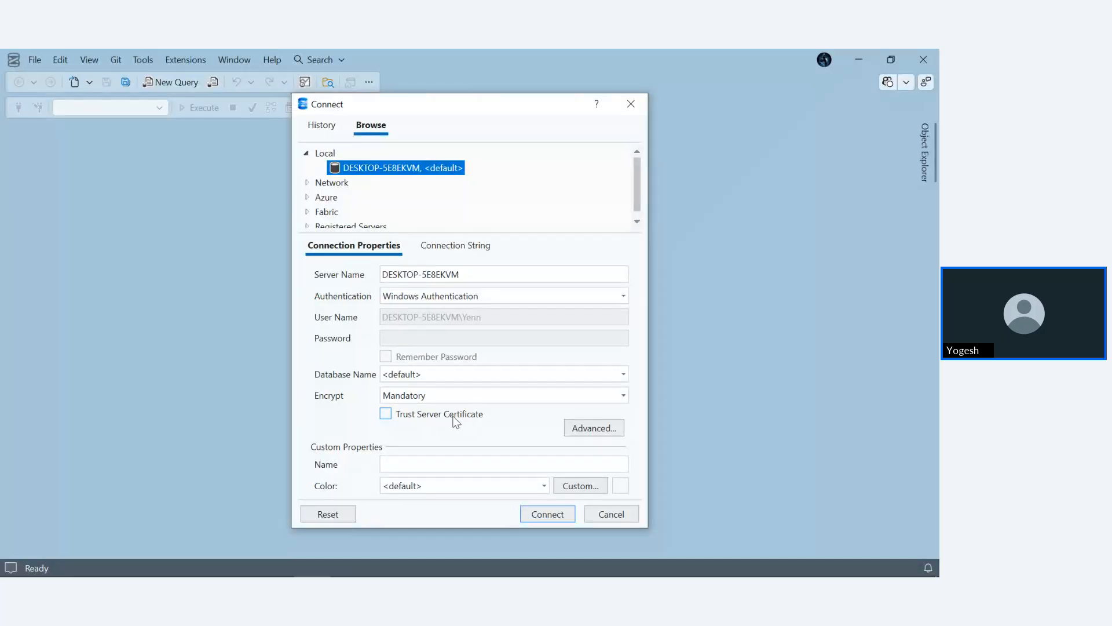
click(386, 415)
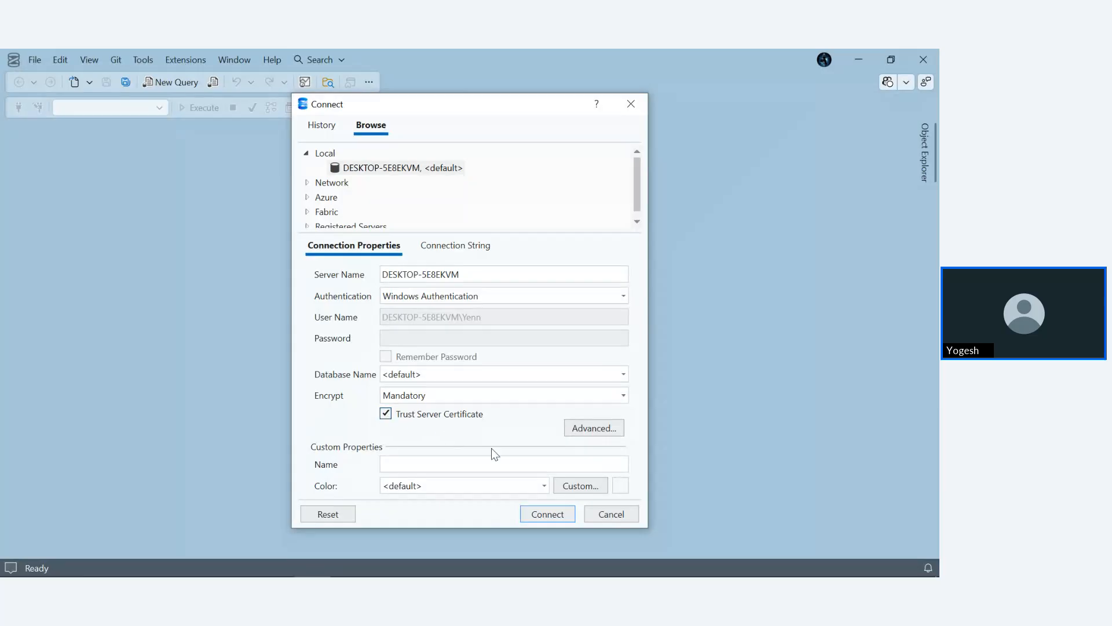
click(555, 516)
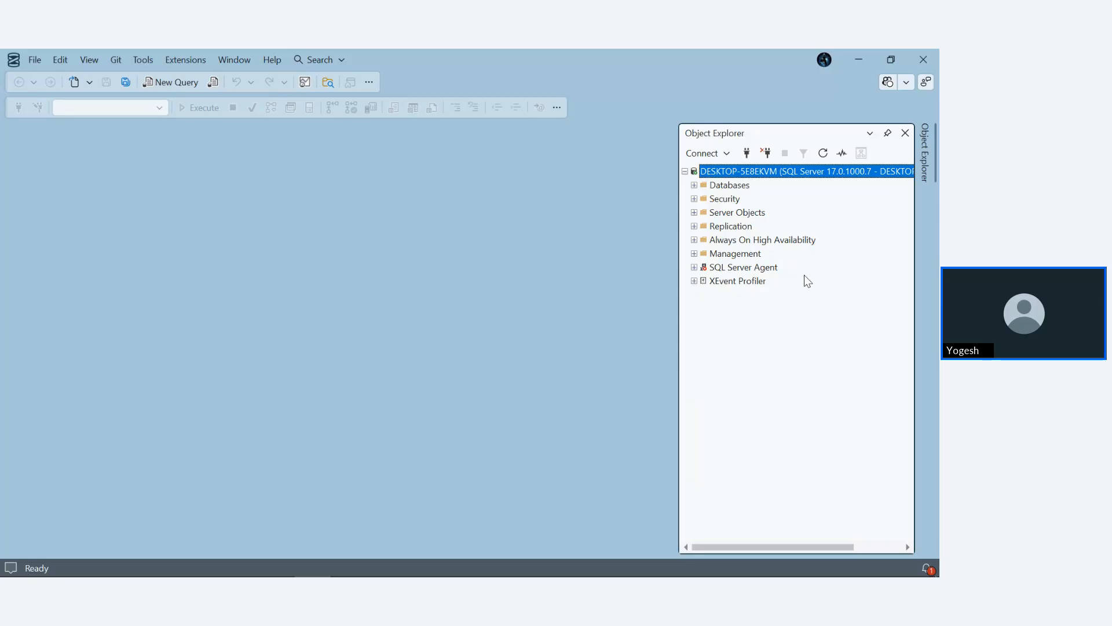
- Examine the server's databases, the tables in the sms database and the columns of dbo.classes
click(694, 184)
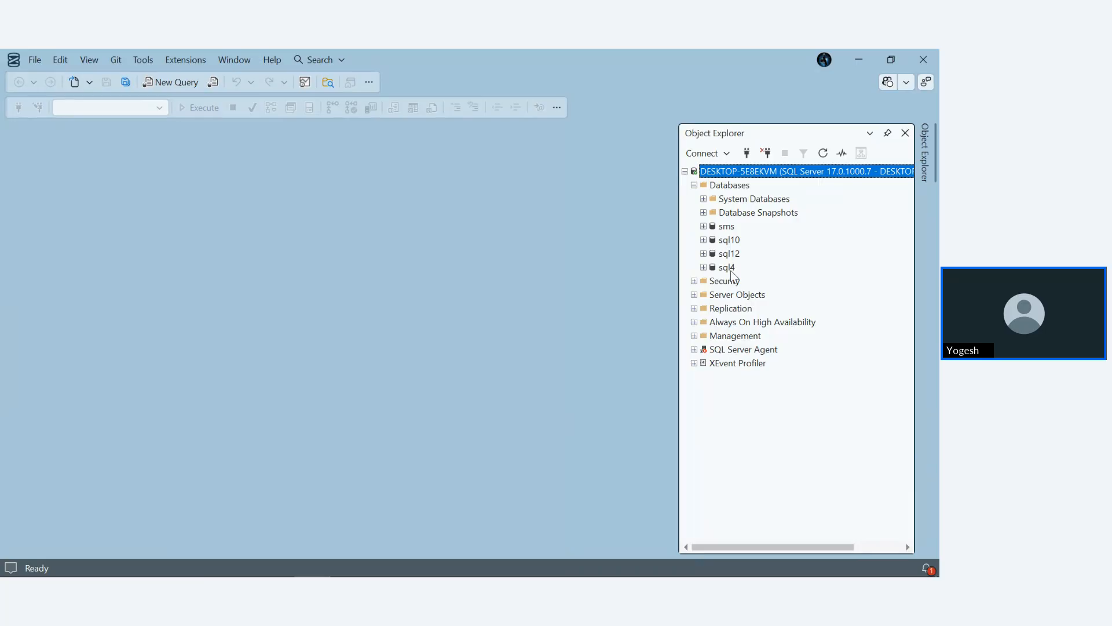
click(704, 226)
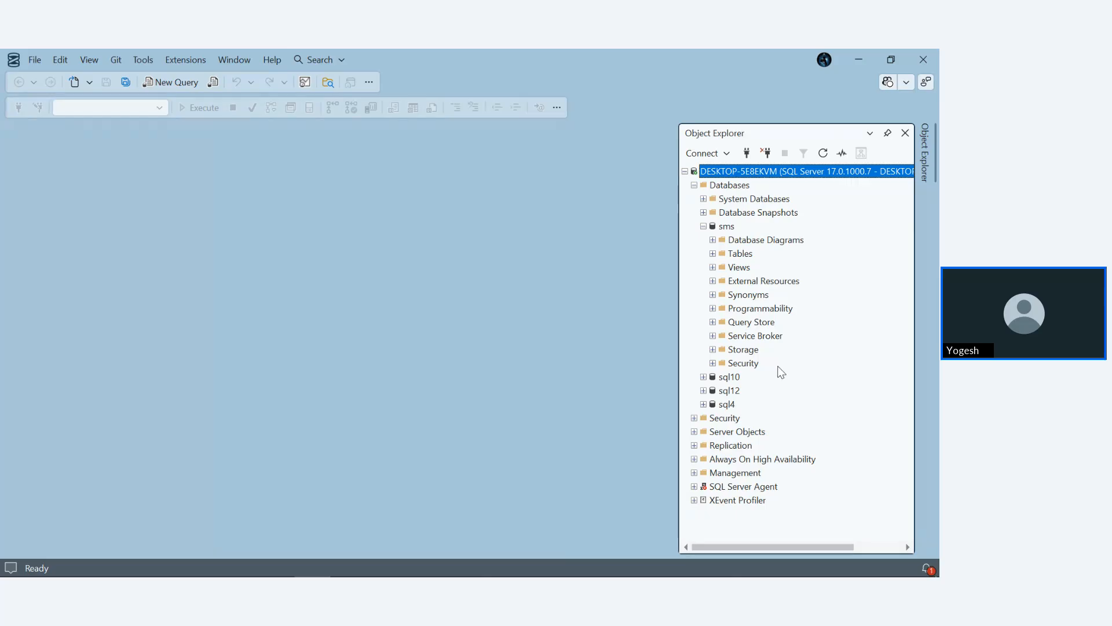
click(713, 254)
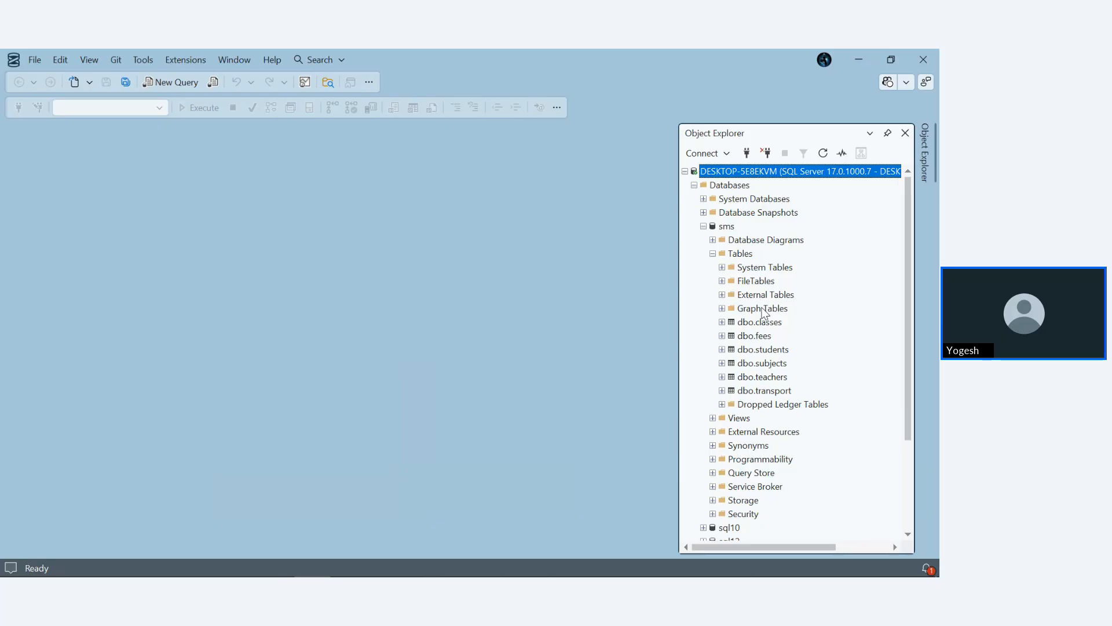
scroll(788, 348, down, 3)
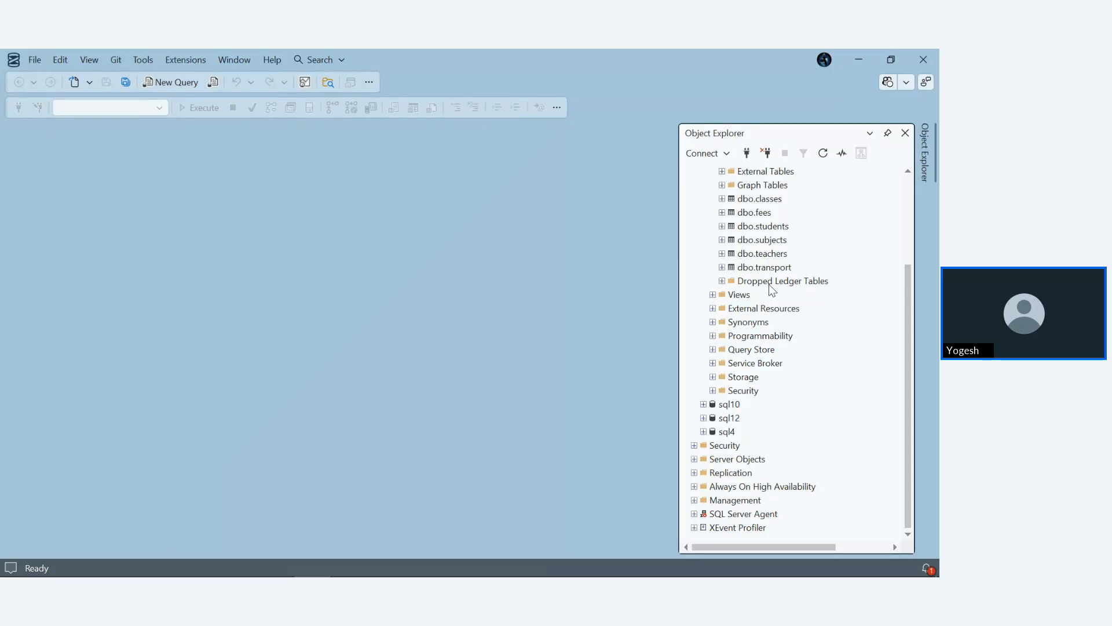
click(721, 200)
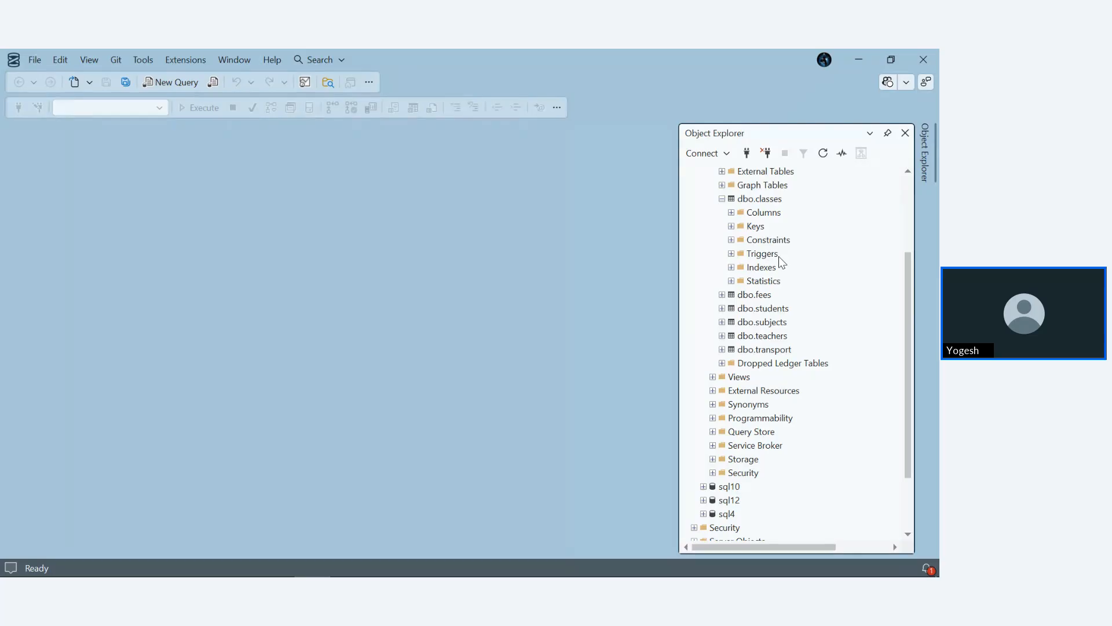
click(731, 212)
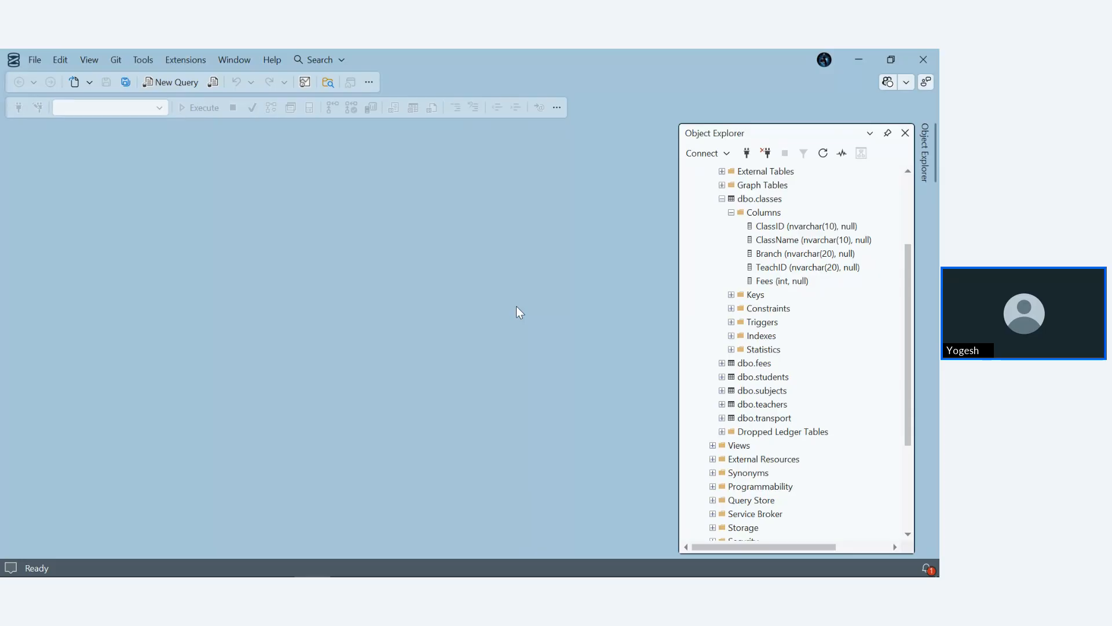
- Write the statement CREATE DATABASE sql3pm; in a new query, followed by a blank line
key(ctrl+n)
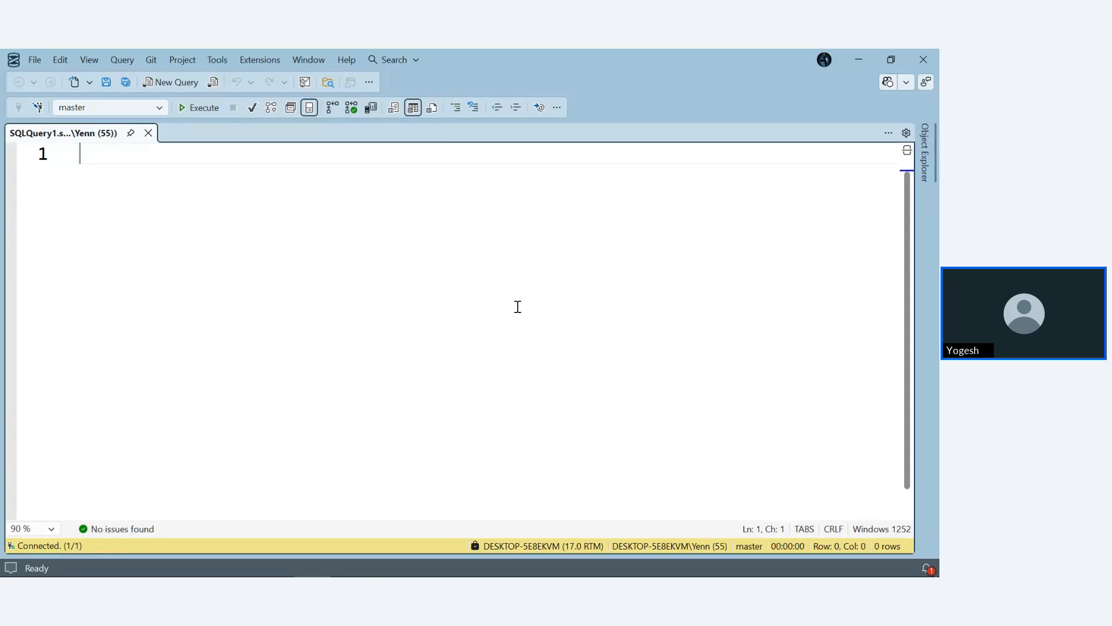
text(CREATE)
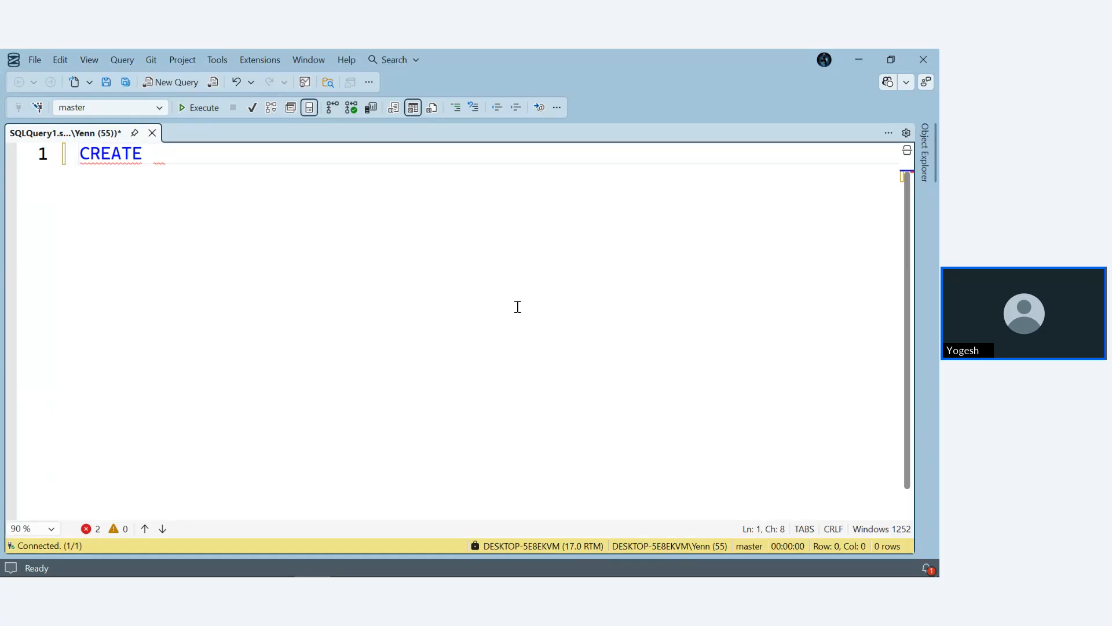
text(DATABASE)
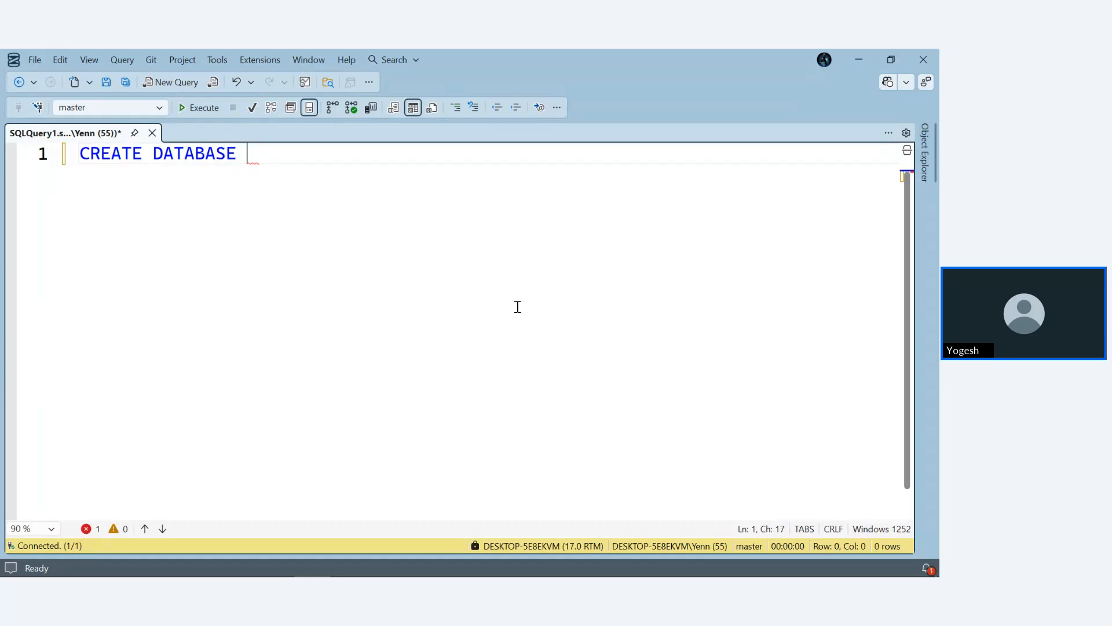
text(sql3pm)
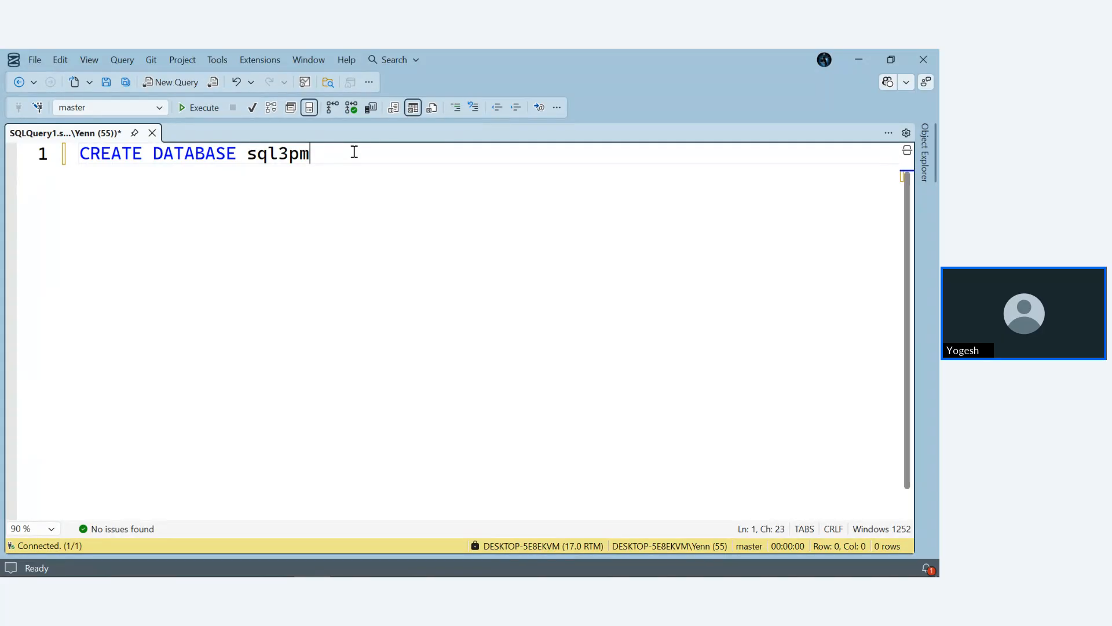
text(;)
key(Return)
key(Return)
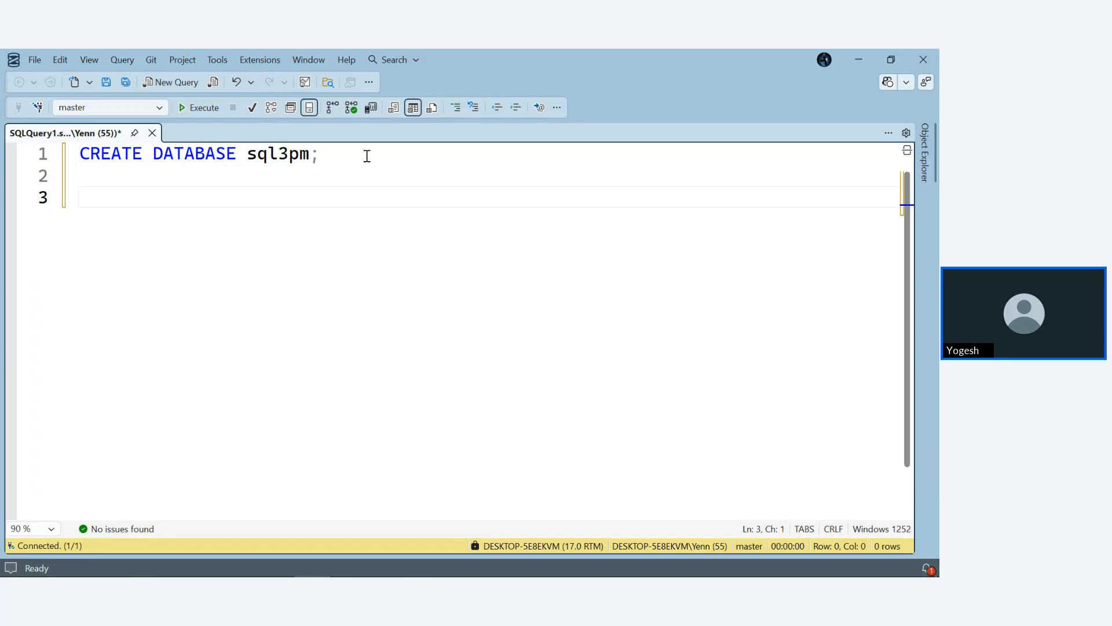
- Switch to the Zoho Meeting session in Brave to check the screen share, and return to SQL Server Management Studio
mouse_move(55, 573)
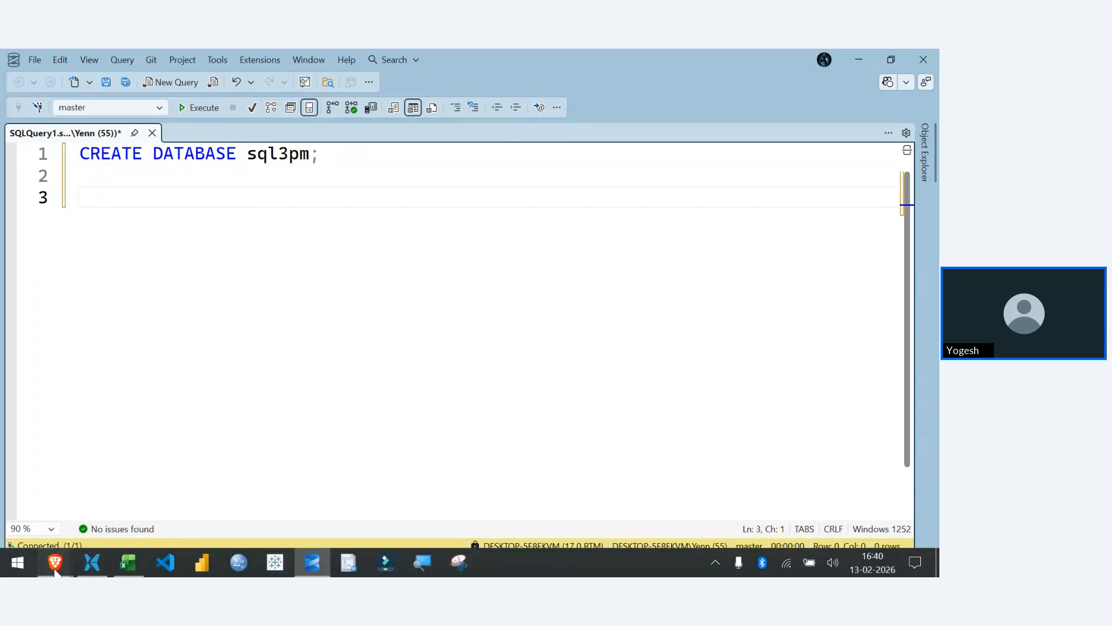
click(80, 499)
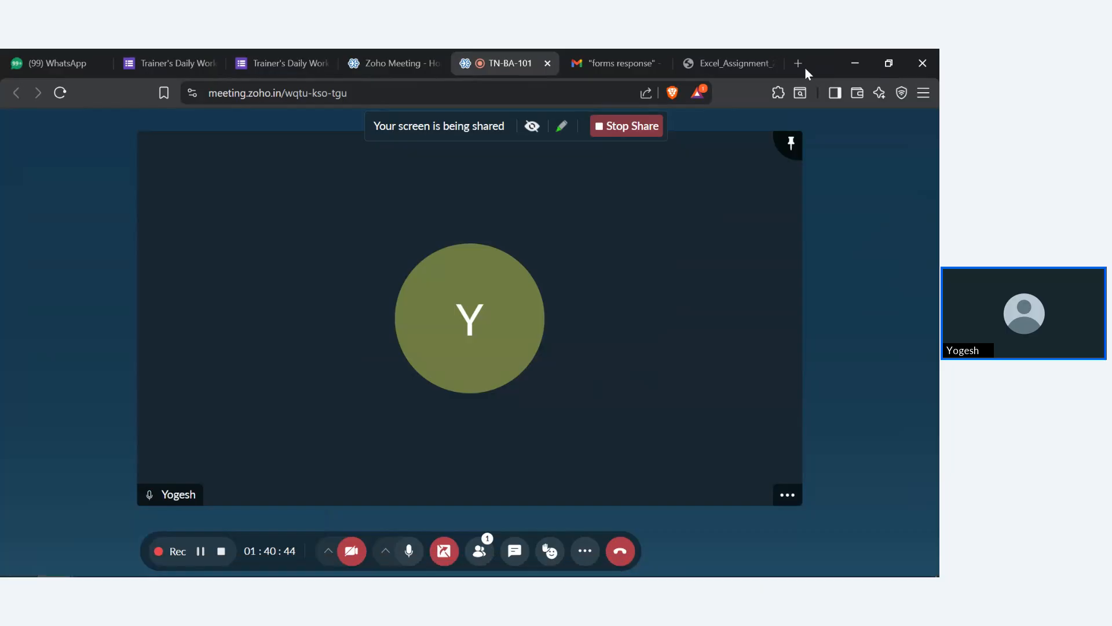
click(850, 50)
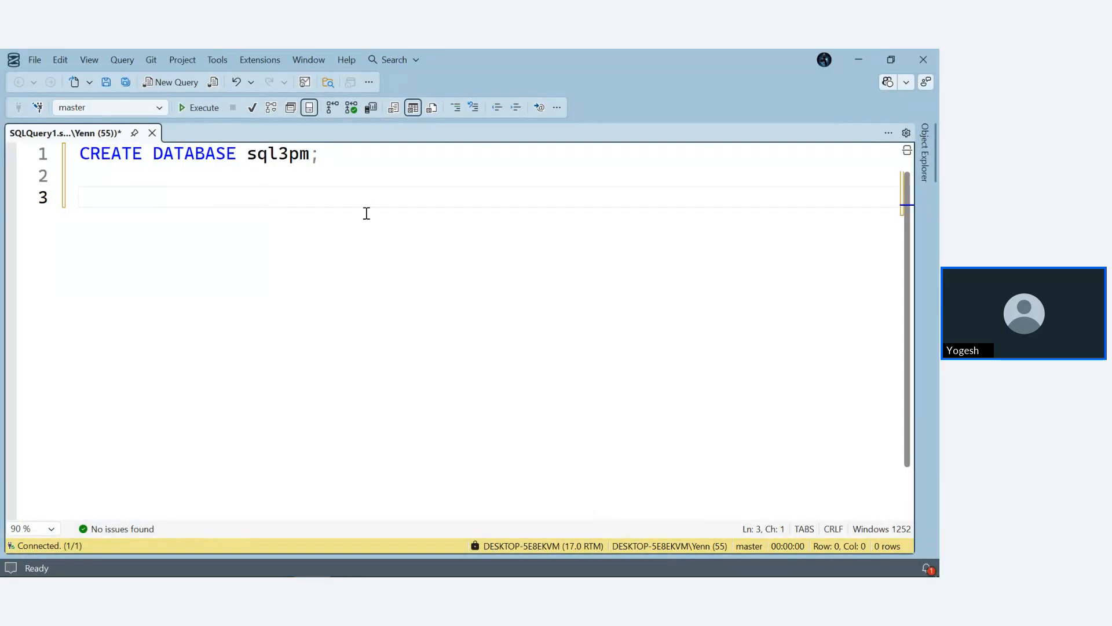
- Execute only the CREATE DATABASE sql3pm statement
click(320, 157)
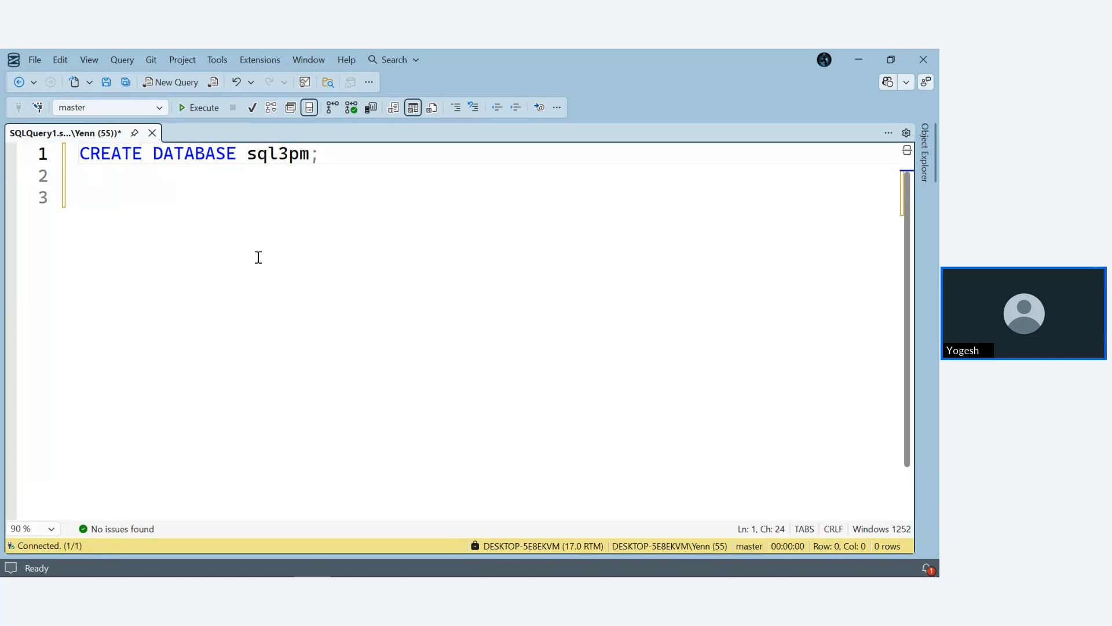
drag(341, 156, 69, 158)
key(F5)
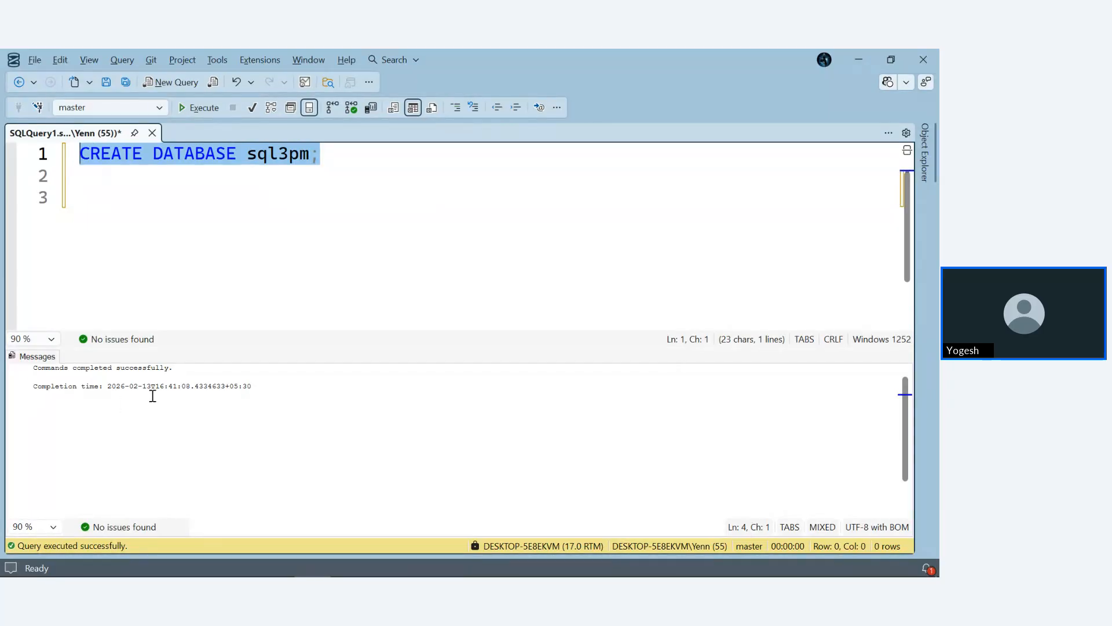
ctrl+scroll(152, 392, up, 6)
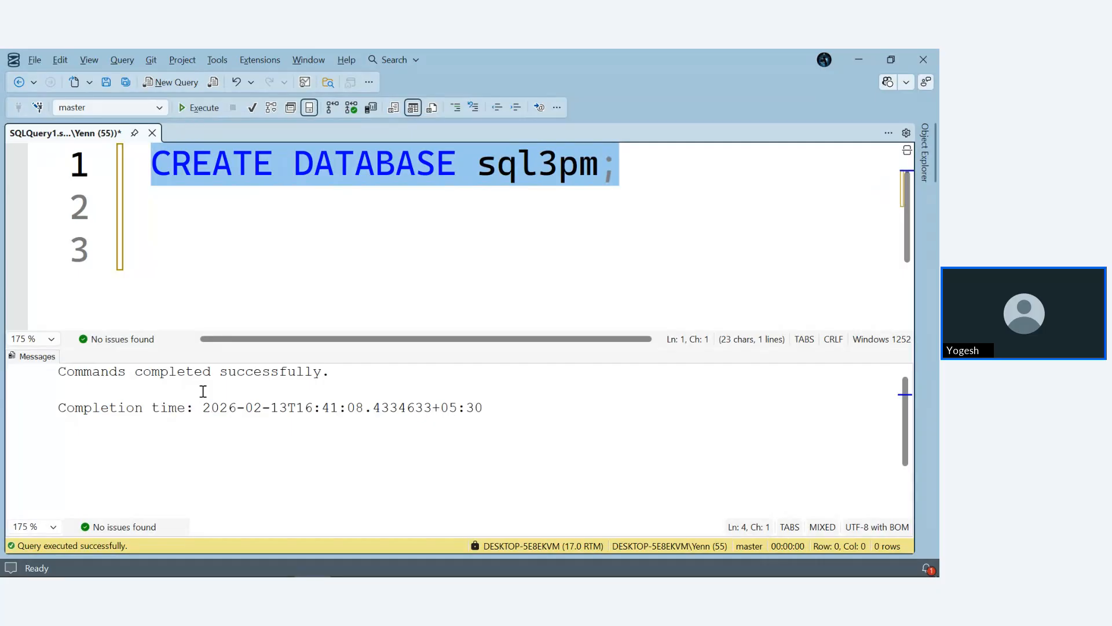
- Collapse the sms database, refresh the Object Explorer and list the server's databases again to check for sql3pm
click(927, 163)
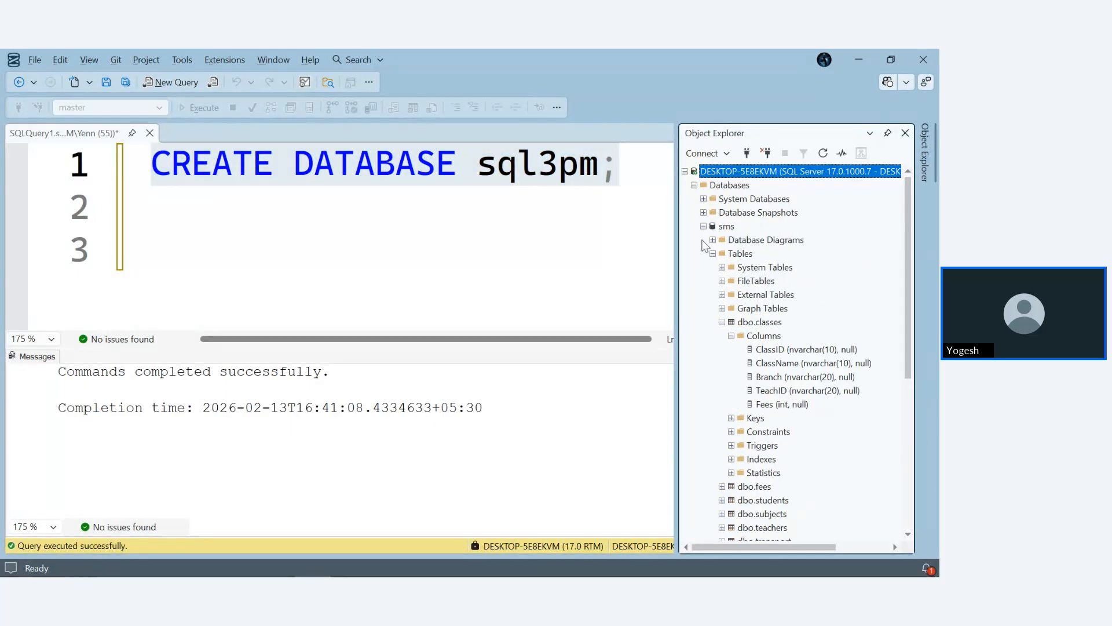
click(704, 226)
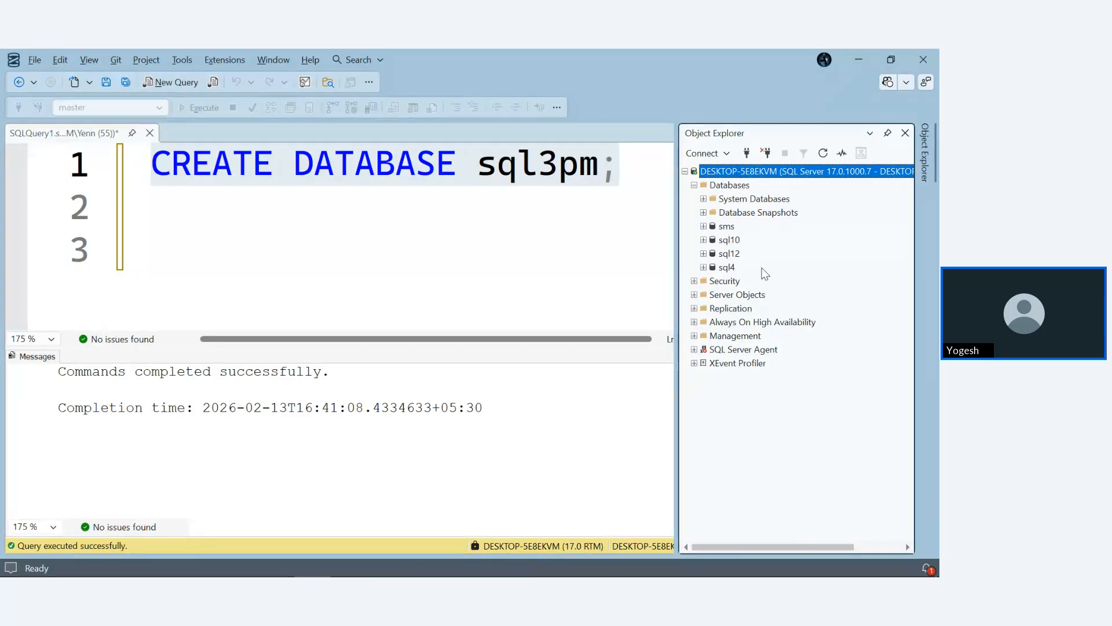
click(823, 153)
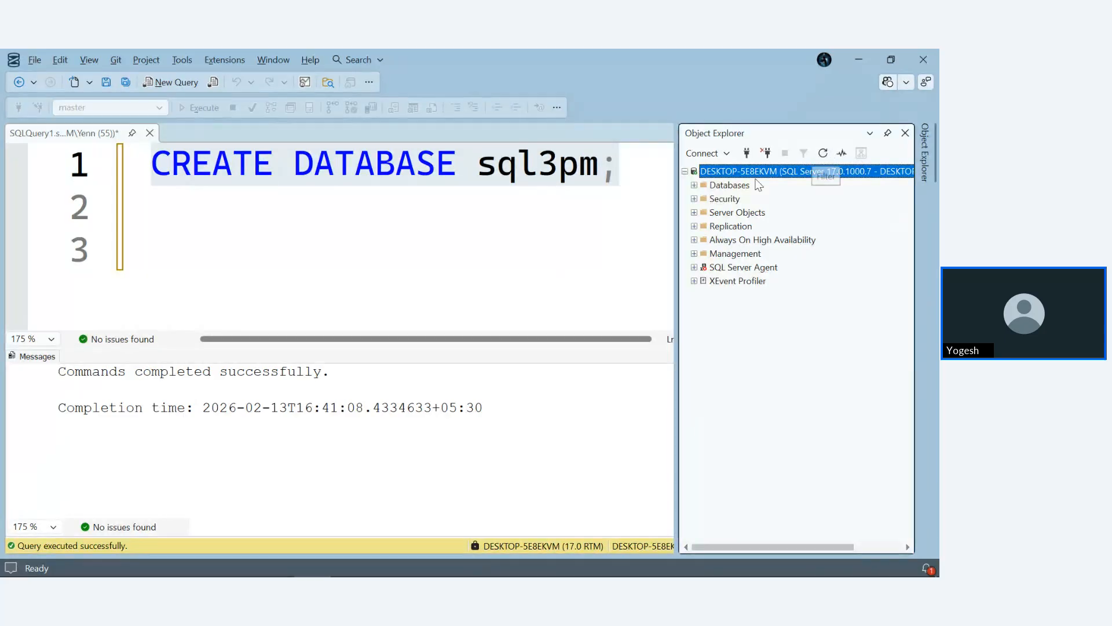
click(695, 185)
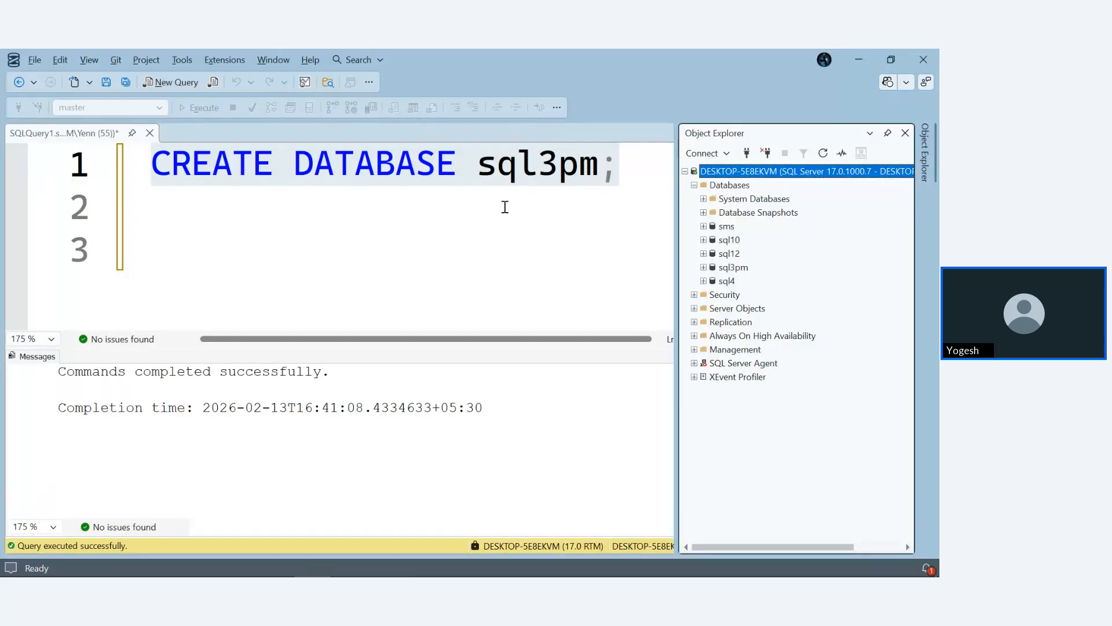
- Write the statement USE sql3pm; on line 3, below the CREATE DATABASE statement
click(584, 218)
click(529, 259)
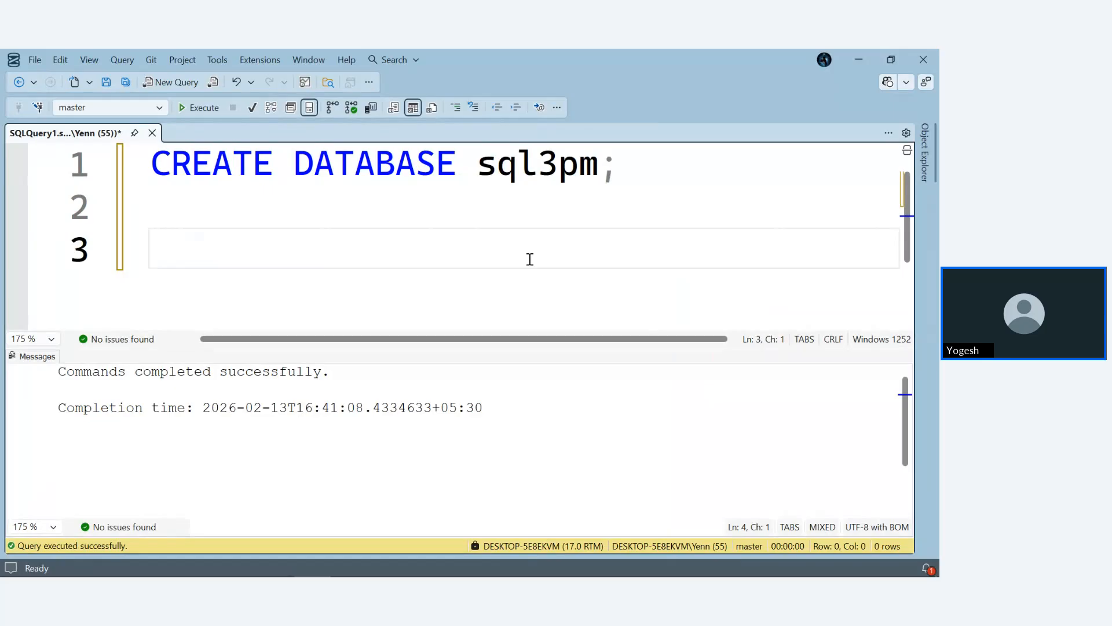
text(USE )
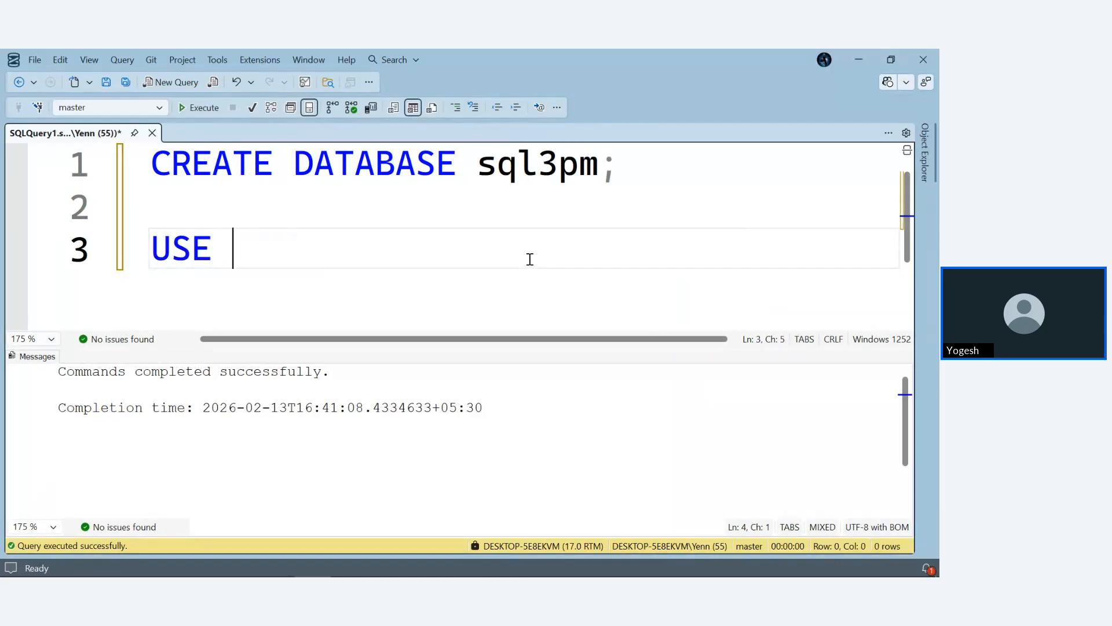
text(sql)
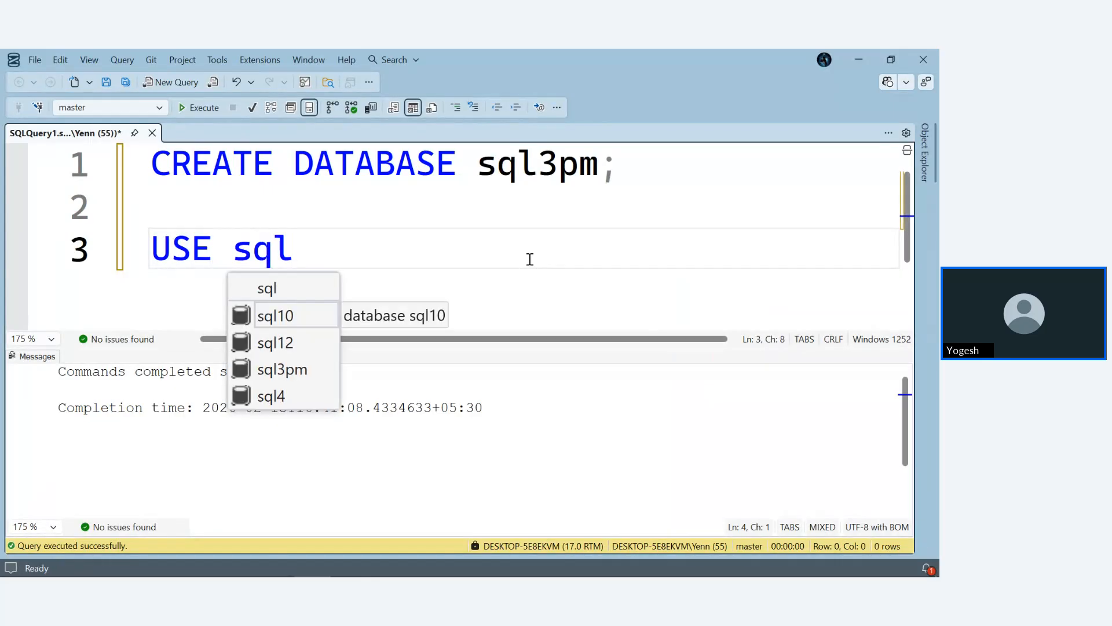
key(Down)
key(Down)
key(Tab)
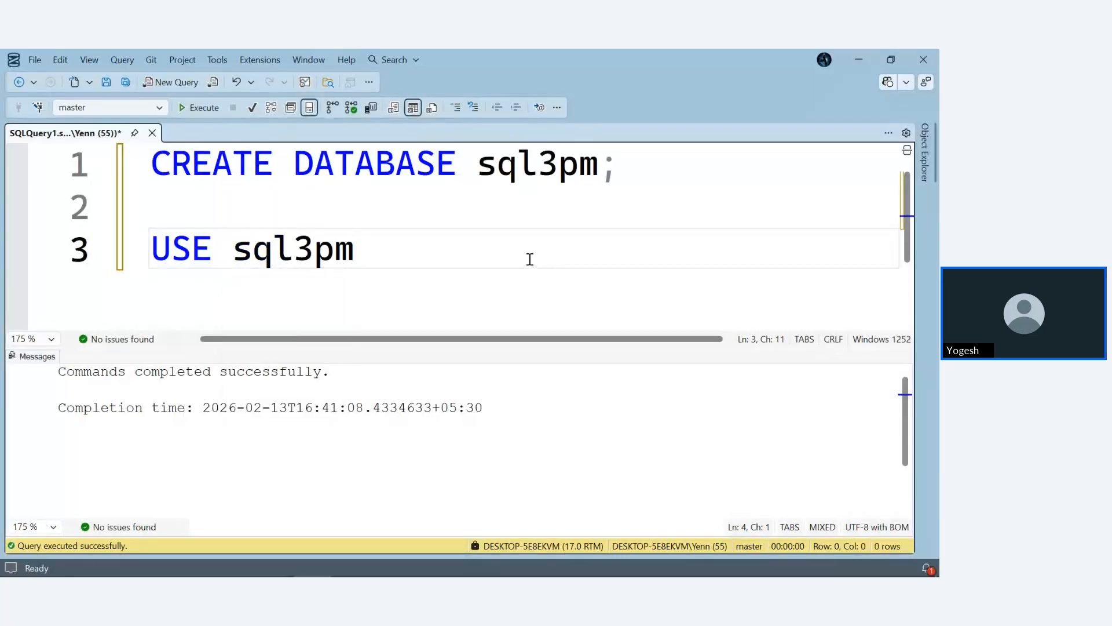
text(;)
- Execute only the USE sql3pm statement to make sql3pm the active database, and clear the selection
drag(423, 253, 73, 258)
key(F5)
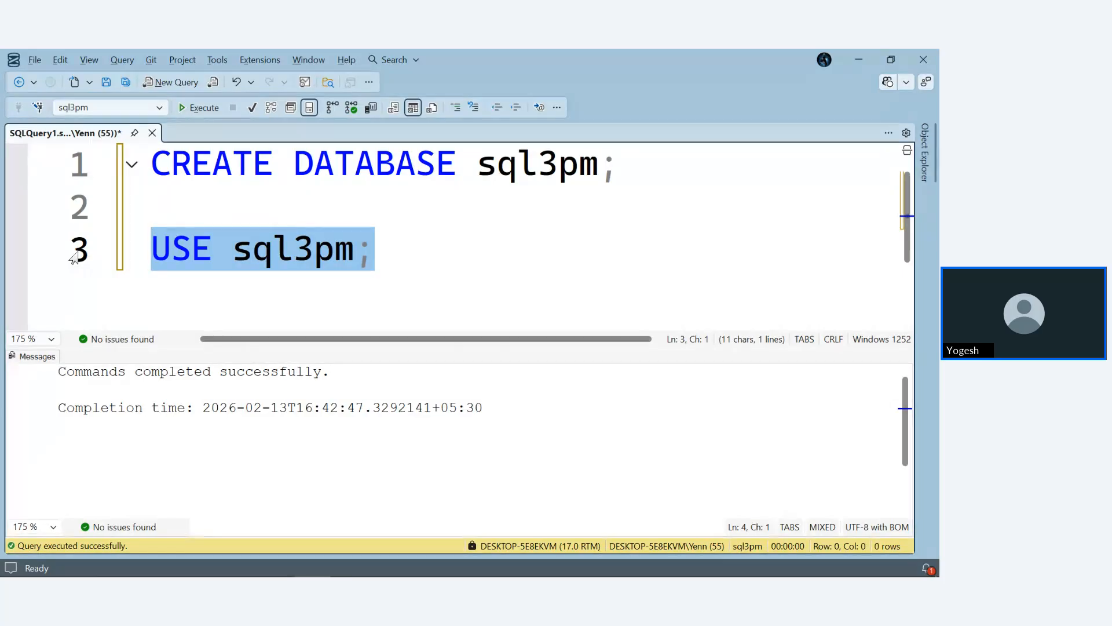
click(400, 247)
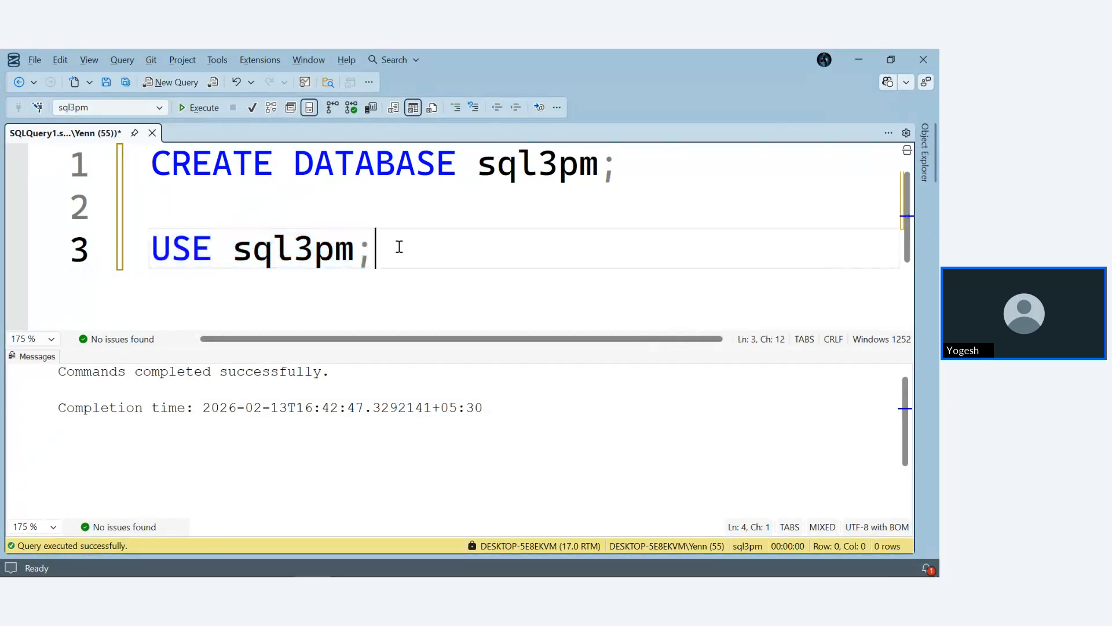
- Close SQL Server Management Studio without saving the changes to SQLQuery1.sql
click(933, 60)
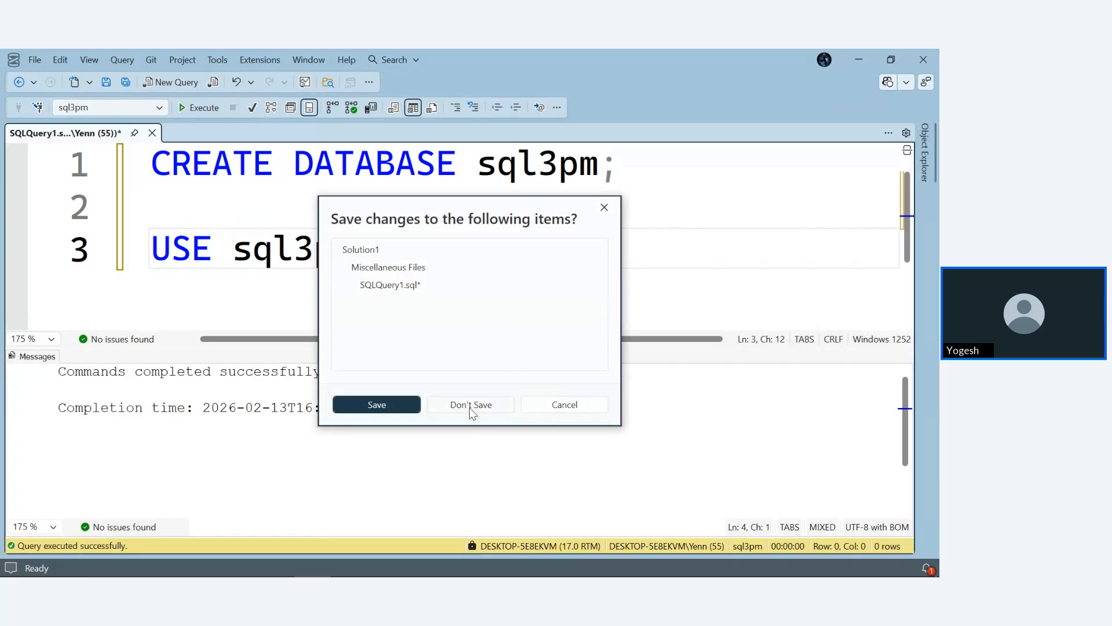
click(469, 406)
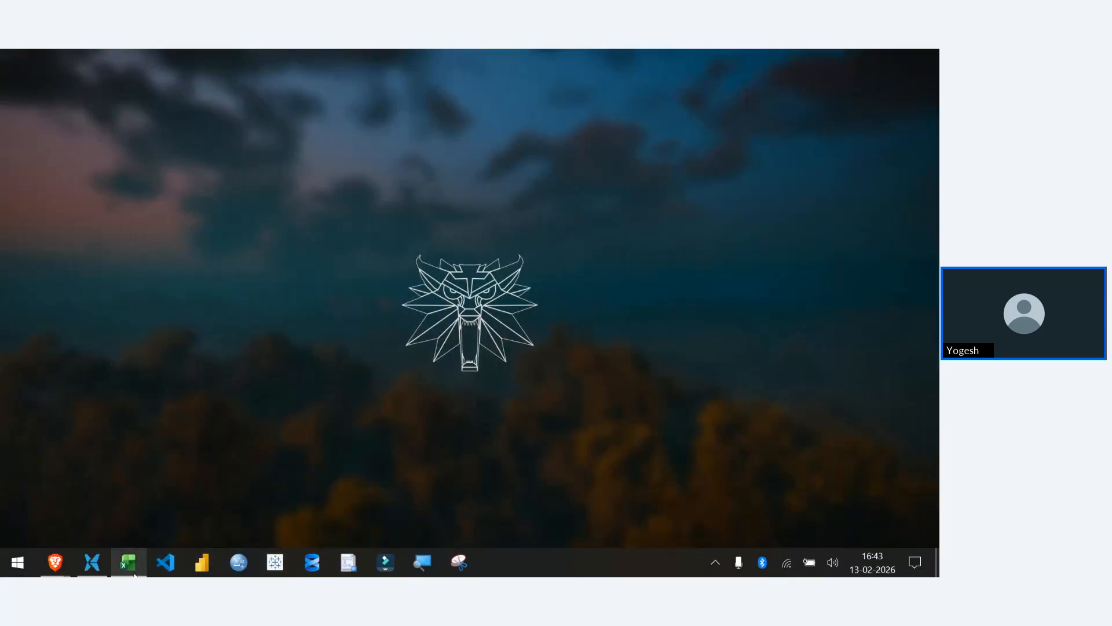
- Close the open Excel window and the file manager window showing the Assignments folder
click(129, 562)
click(933, 55)
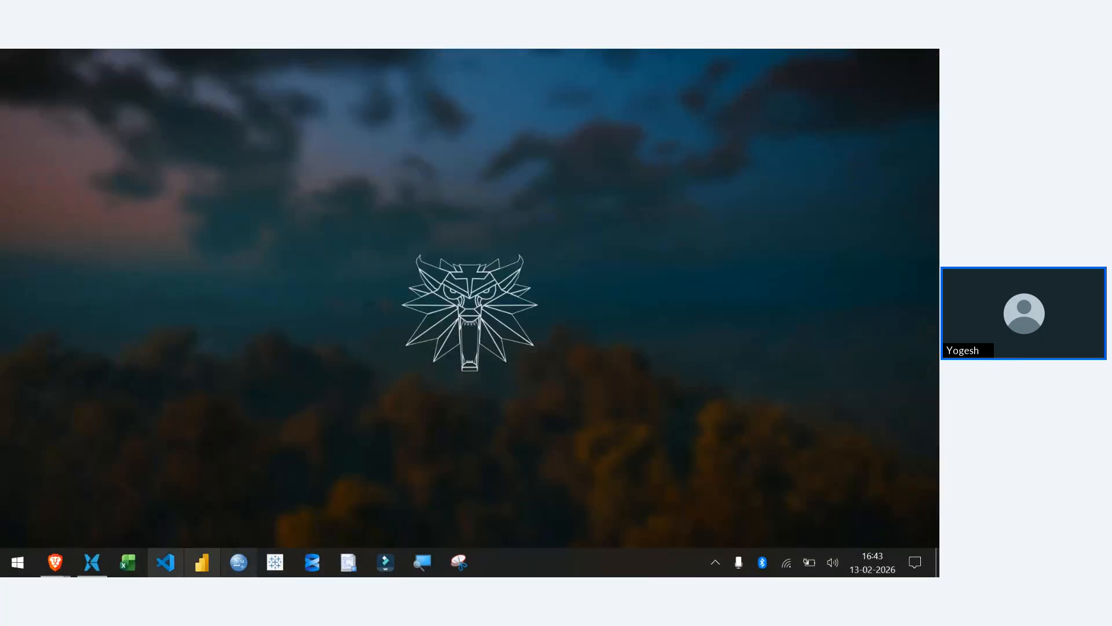
click(92, 564)
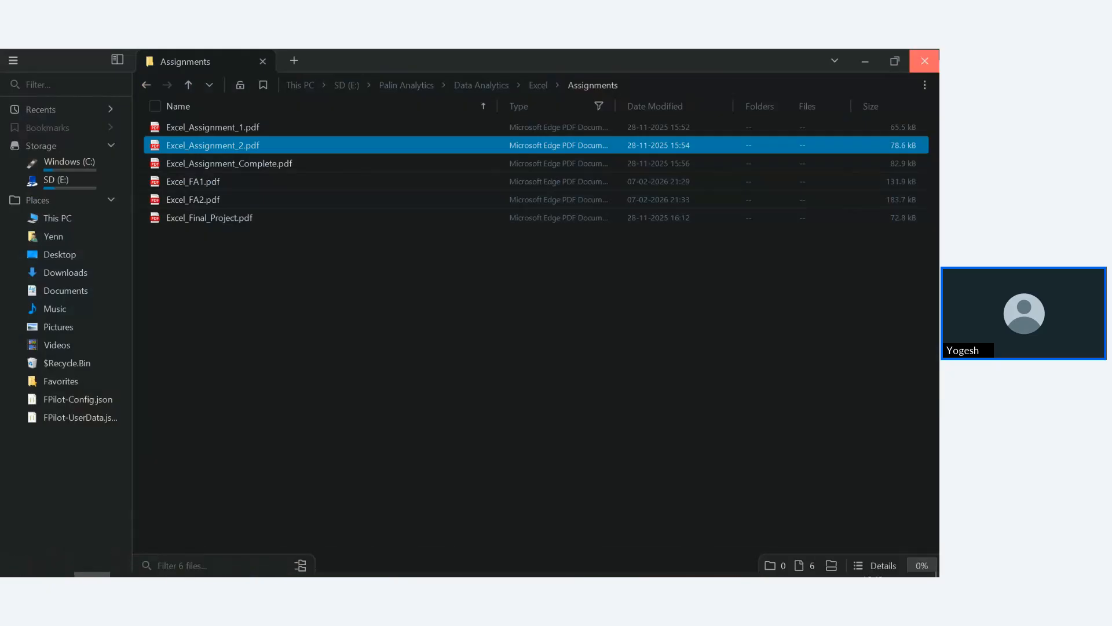
click(925, 60)
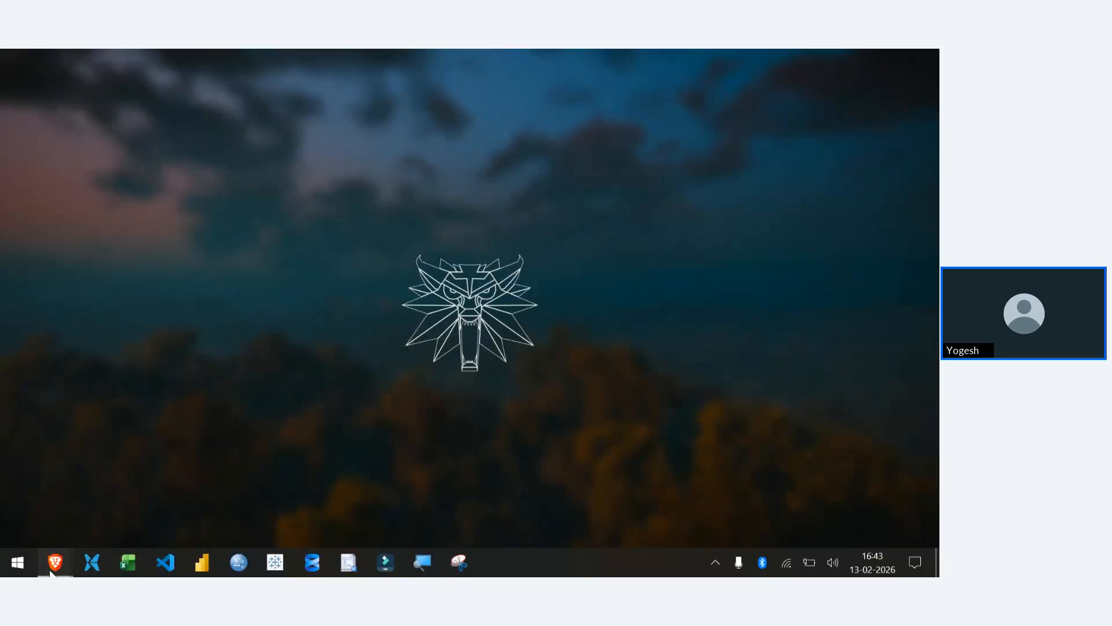
- Switch to the Zoho Meeting session in Brave and stop sharing the screen
mouse_move(55, 562)
click(67, 482)
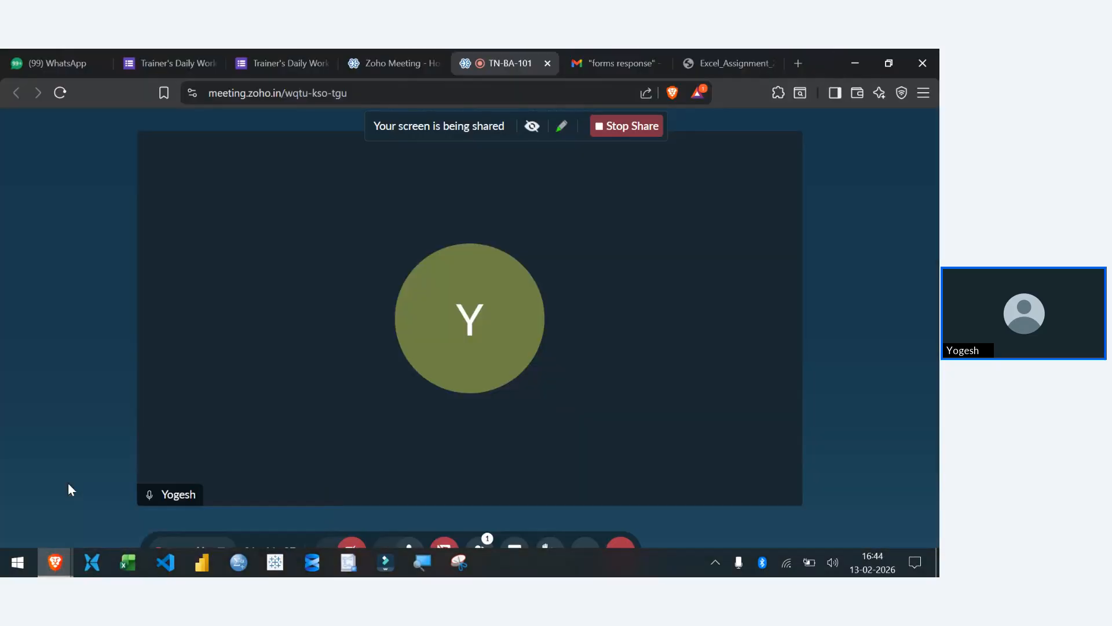
click(628, 125)
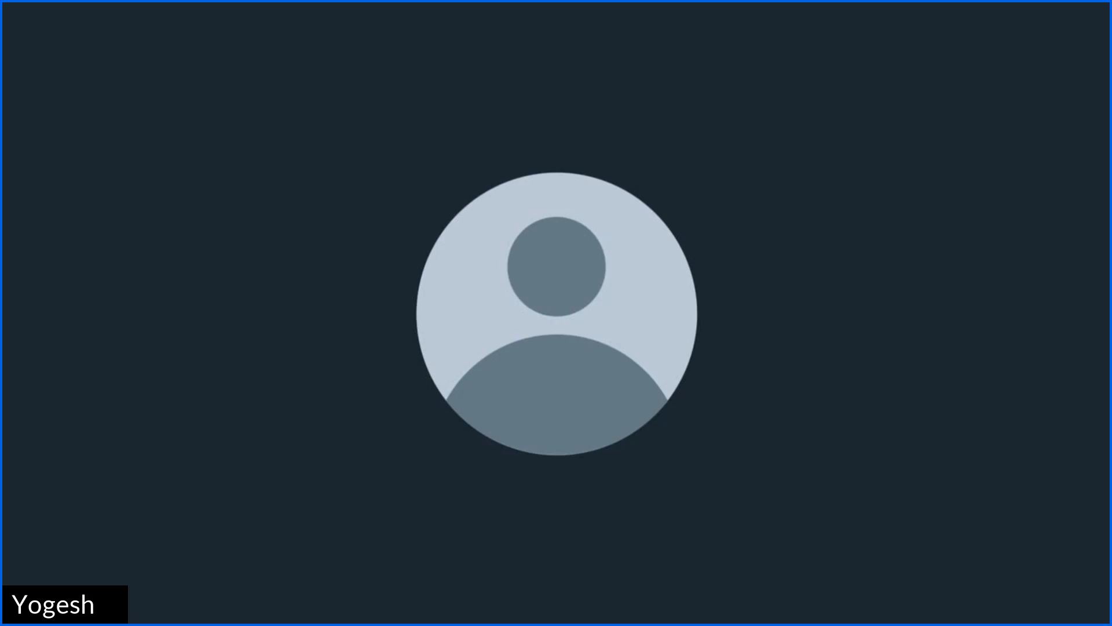